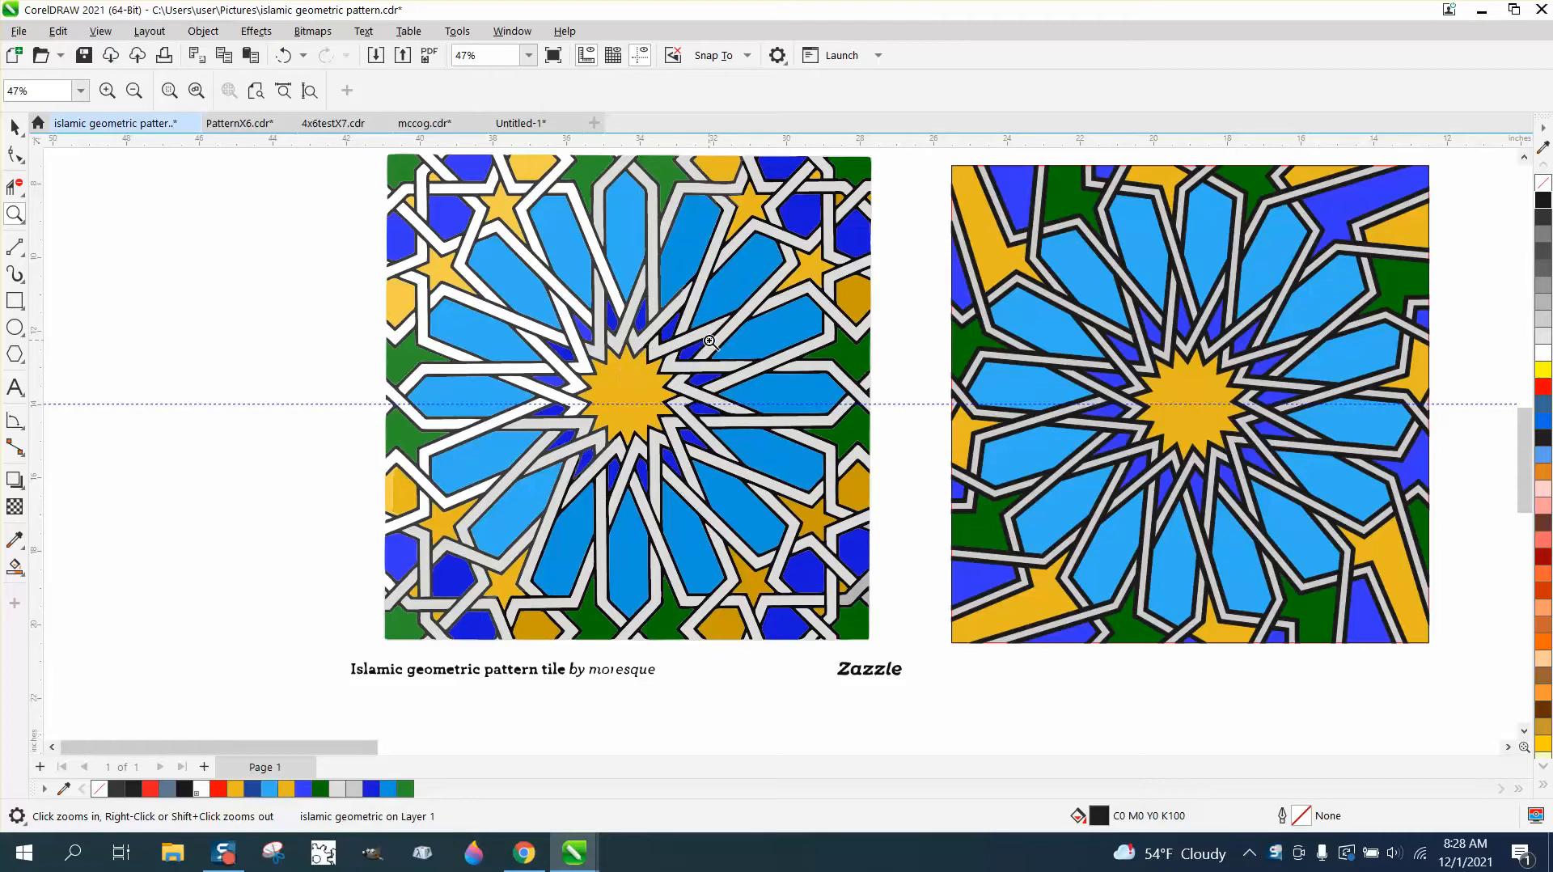
Center the grayscale pattern from beside the page on the drawing page.
scroll(769, 312, "down", 1)
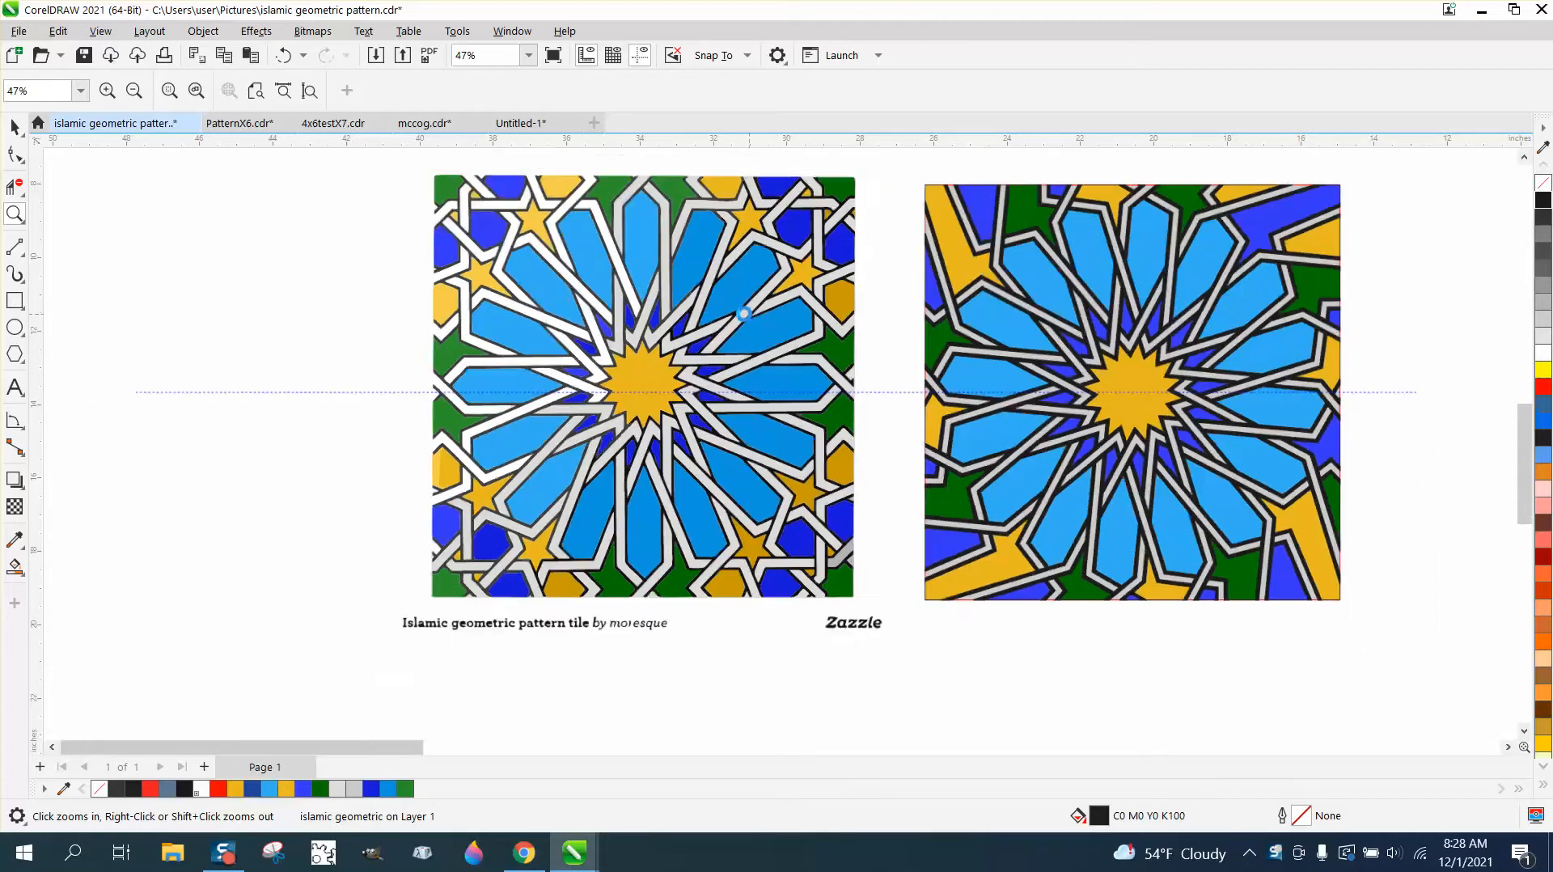
left_click_drag(988, 244, 1156, 462)
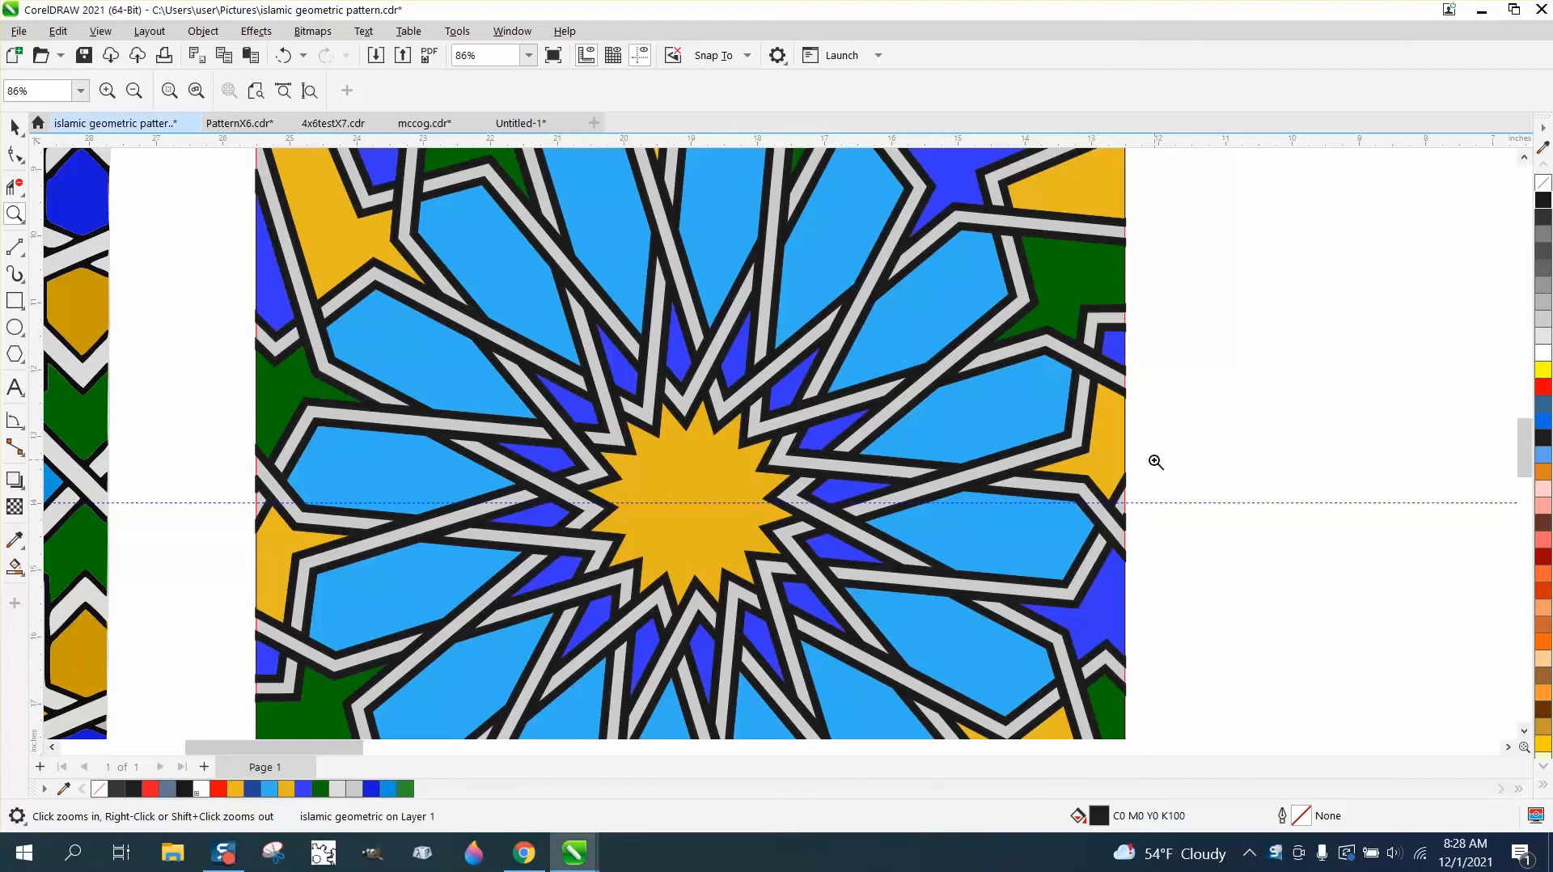
scroll(625, 302, "down", 4)
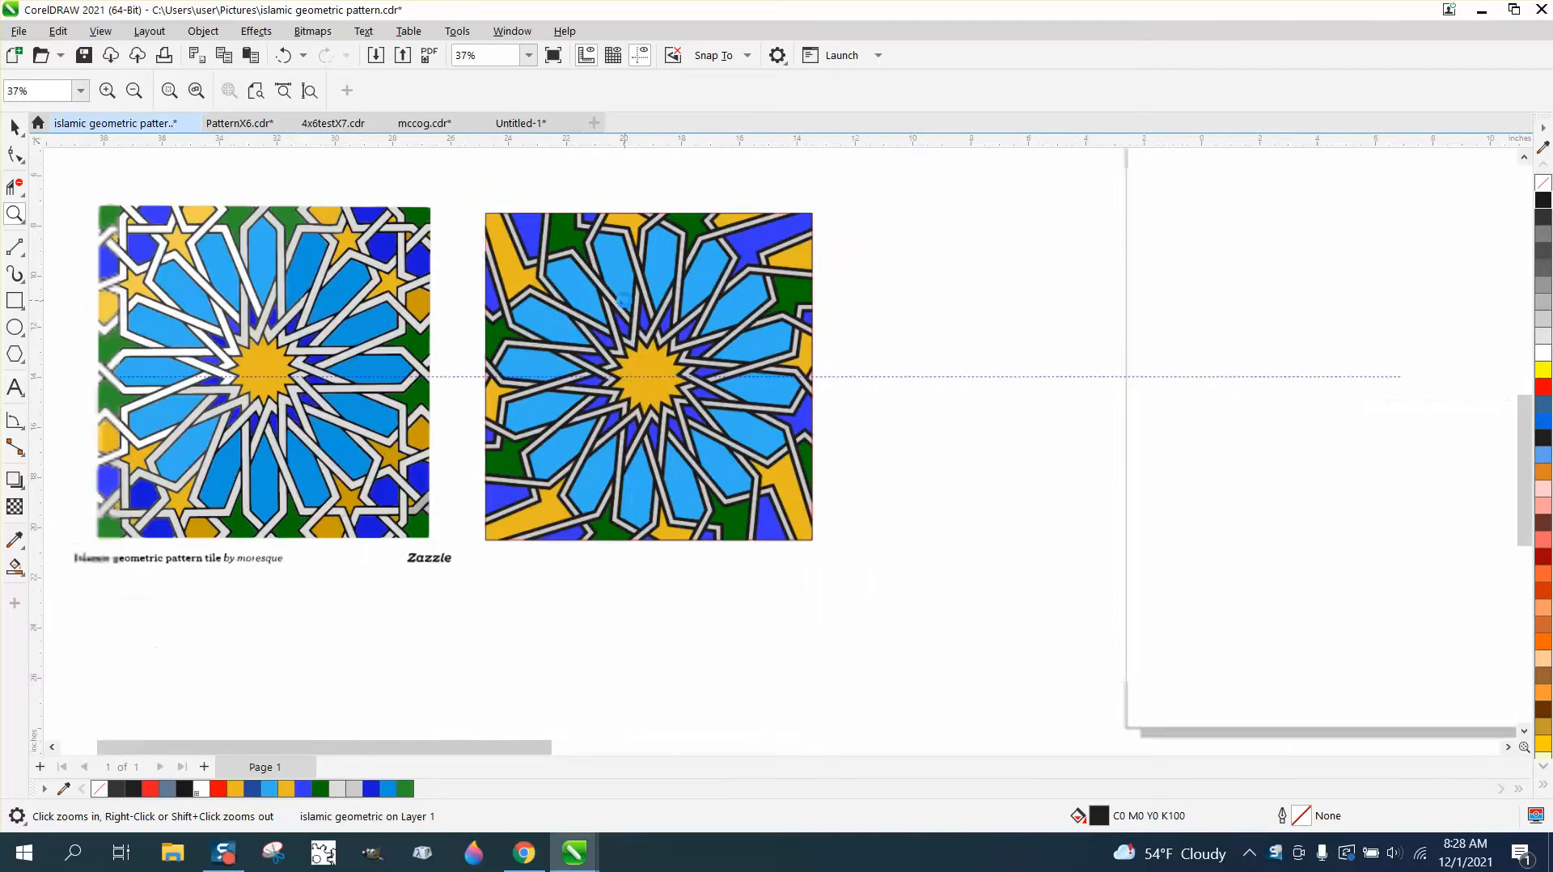
scroll(624, 300, "down", 1)
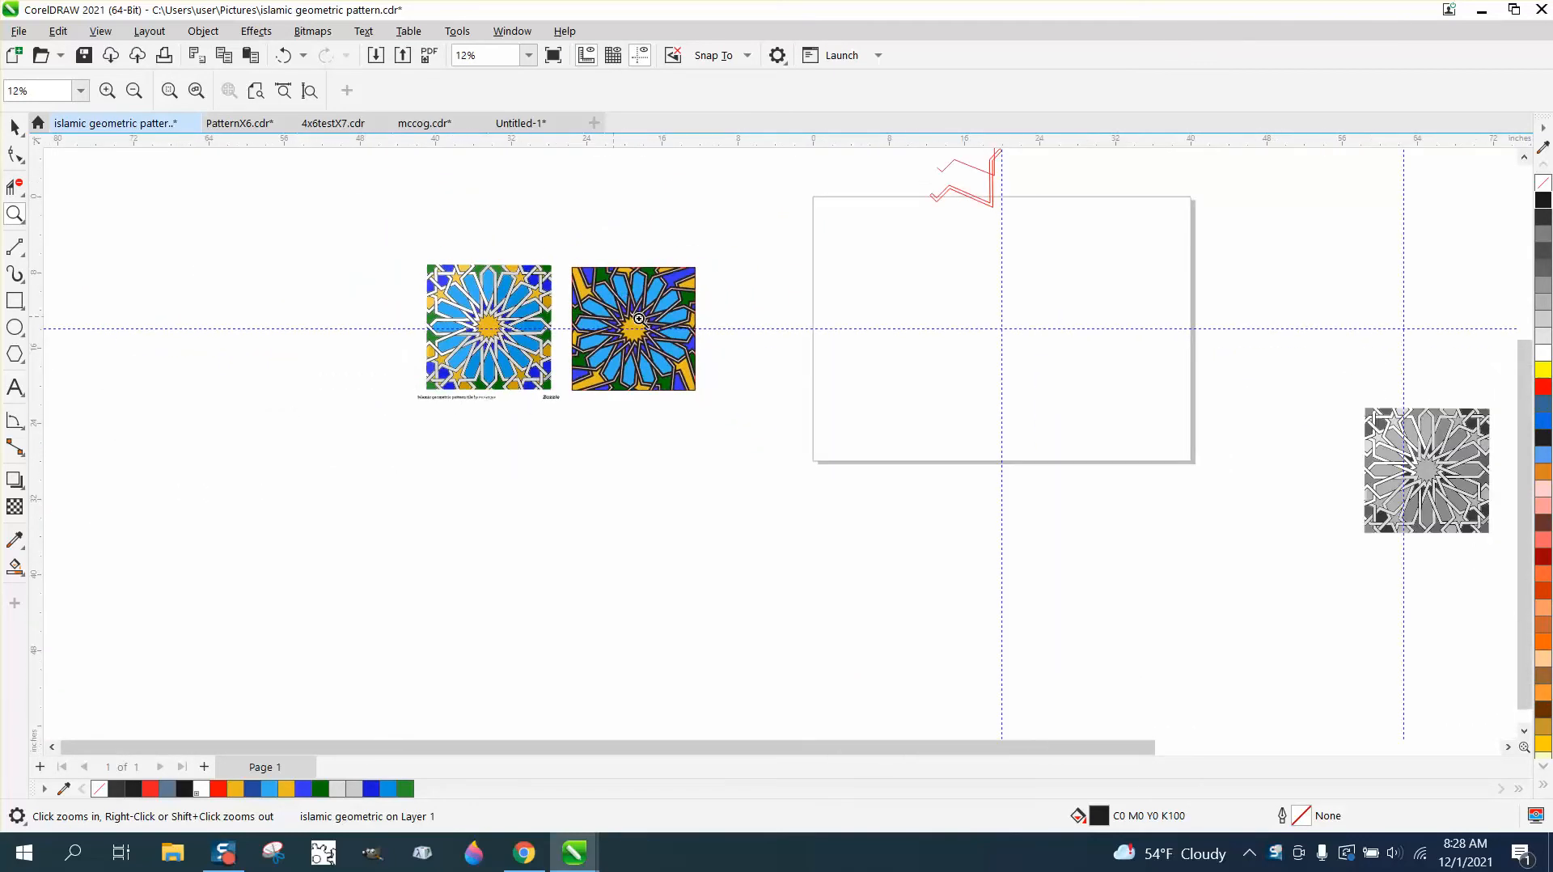
key("space")
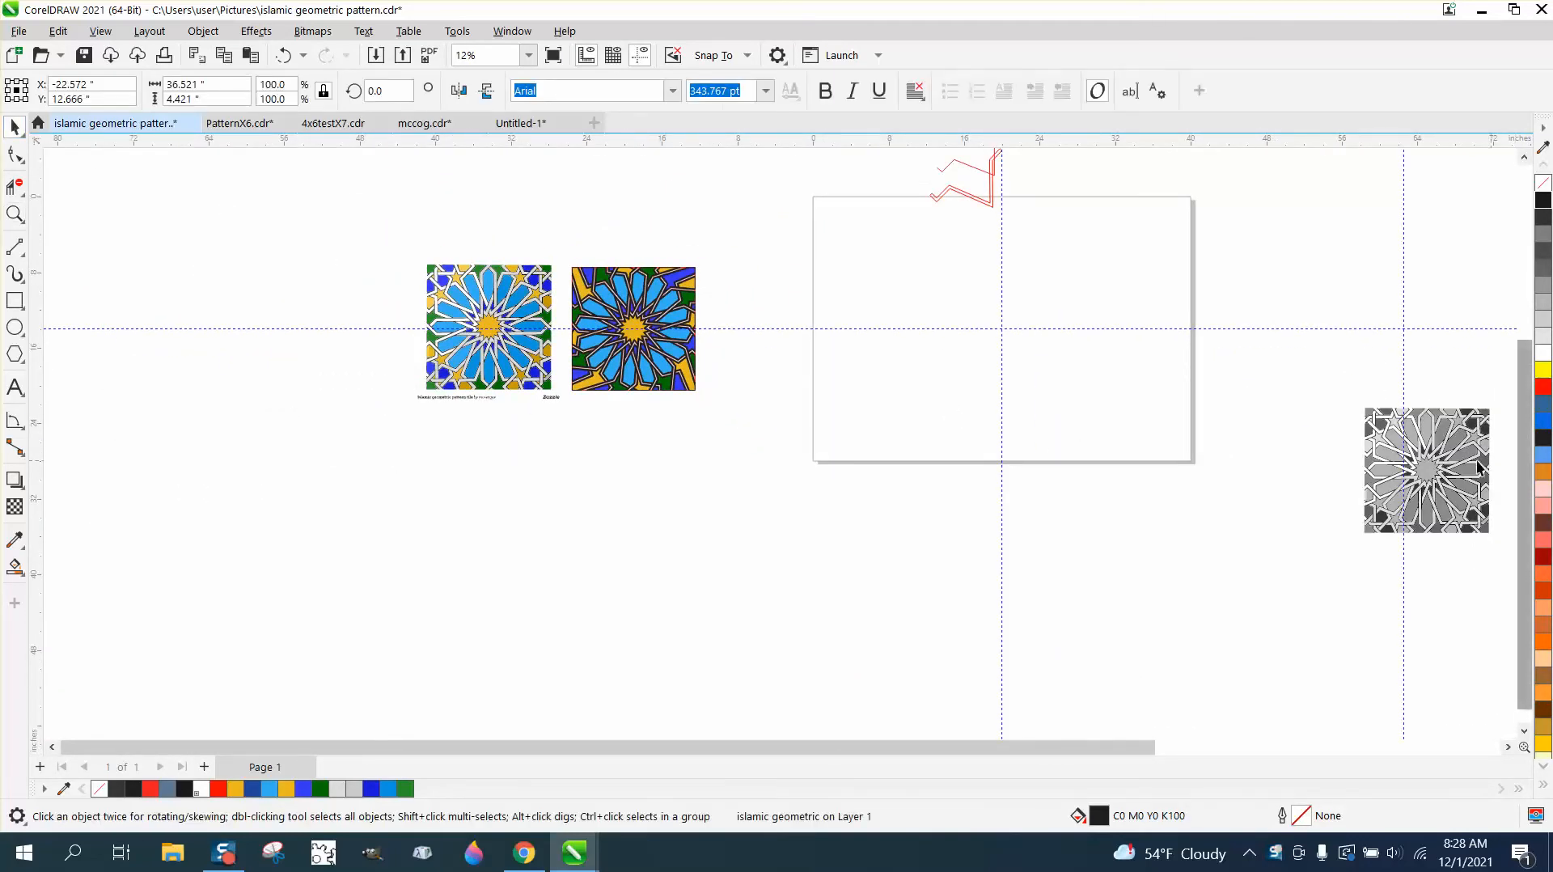
left_click(1456, 470)
key("p")
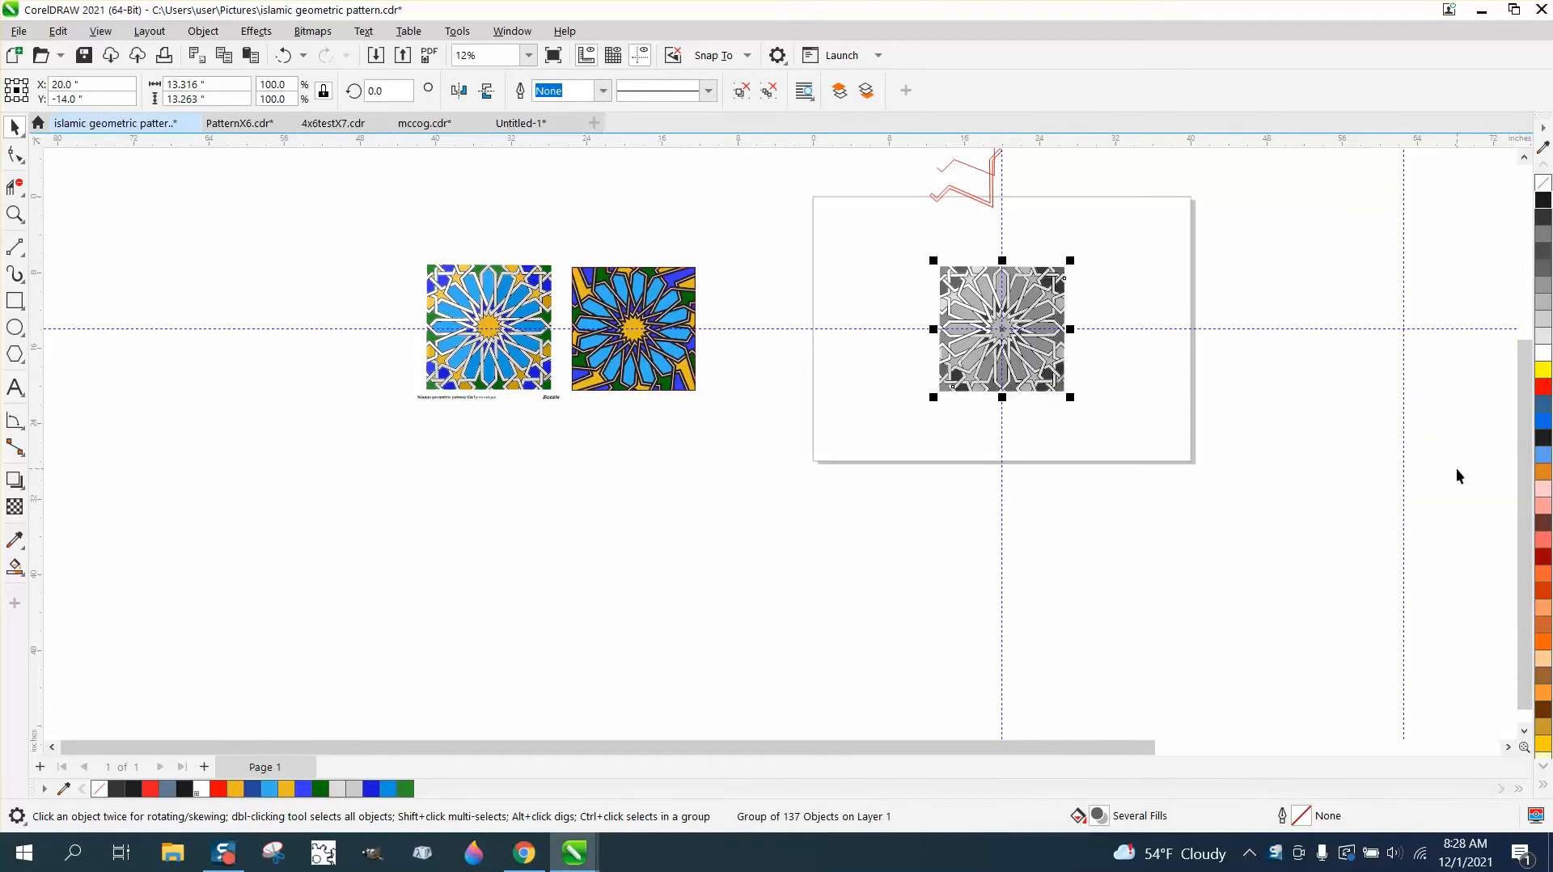
Move the grayscale pattern off the page and center the captioned full-colour pattern on the page instead.
left_click(511, 368)
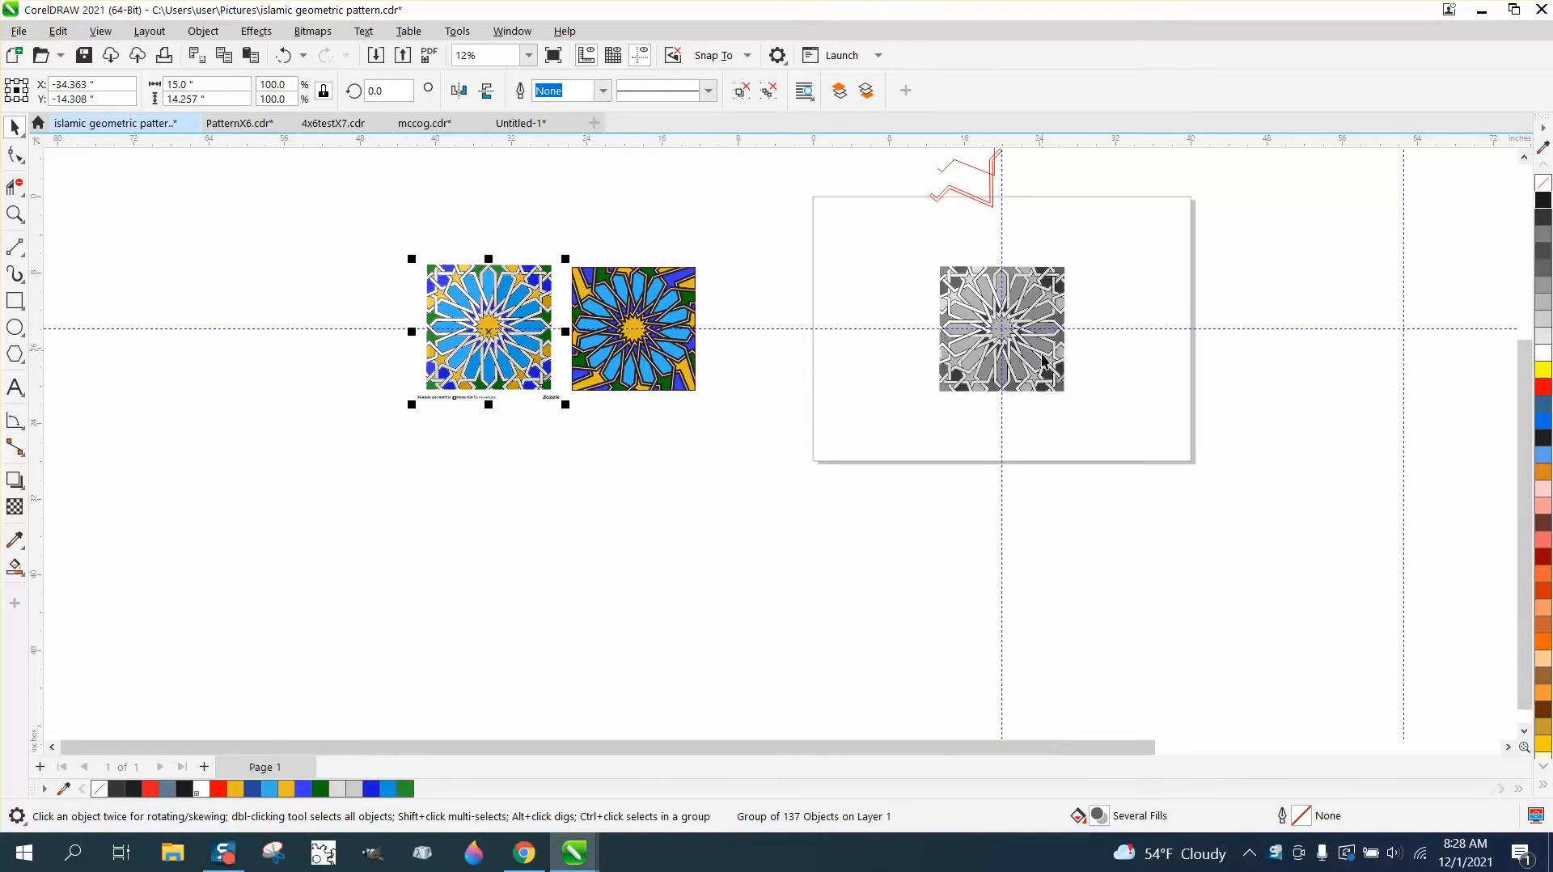
left_click_drag(1044, 362, 1303, 479)
left_click(518, 359)
key("p")
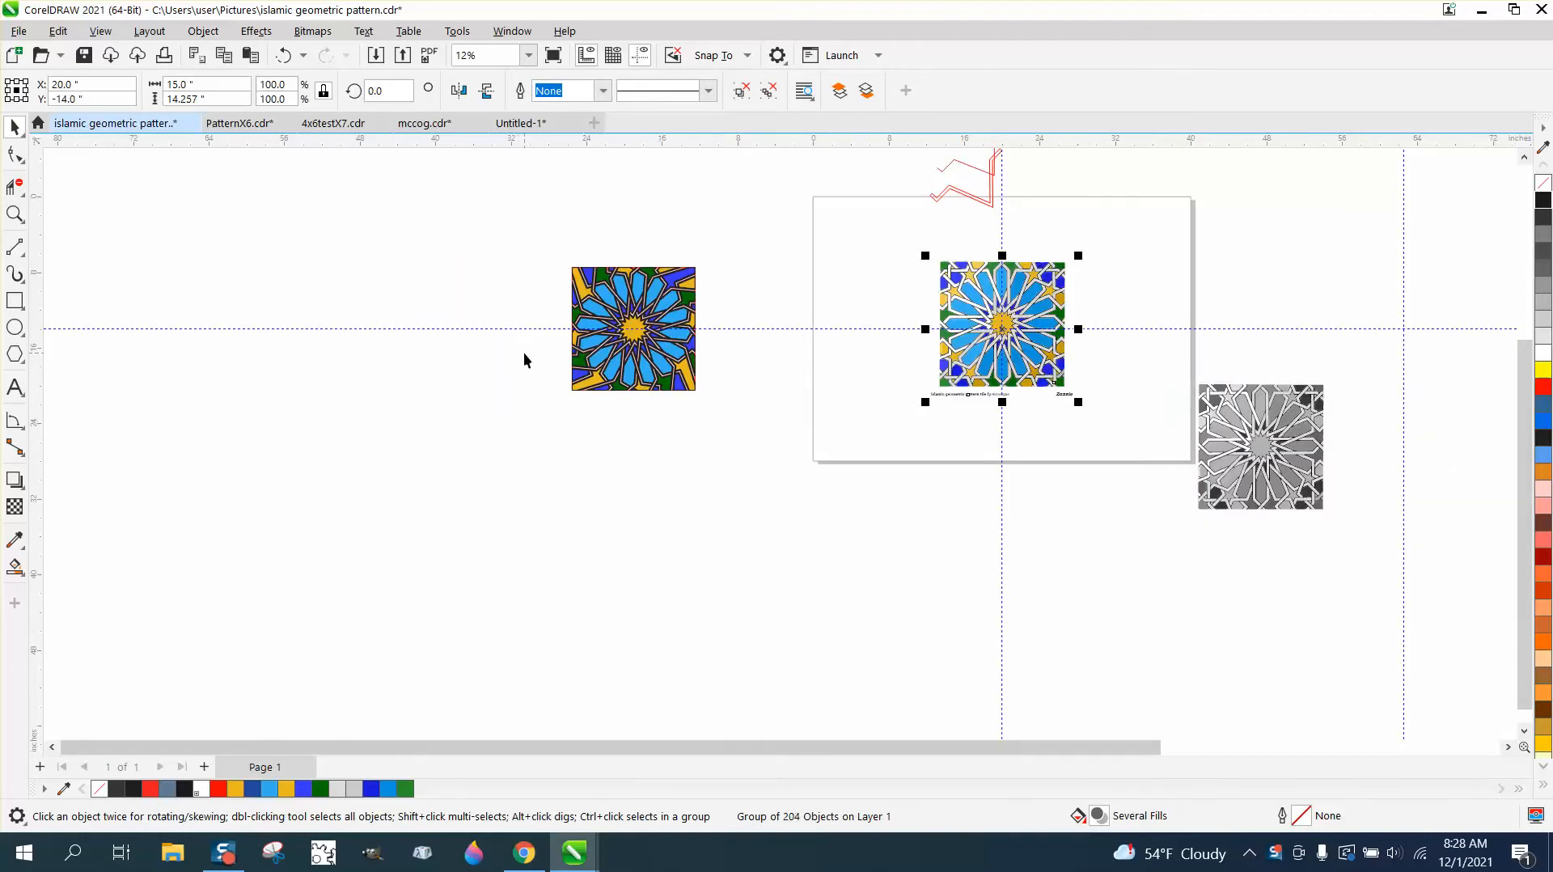
left_click(14, 214)
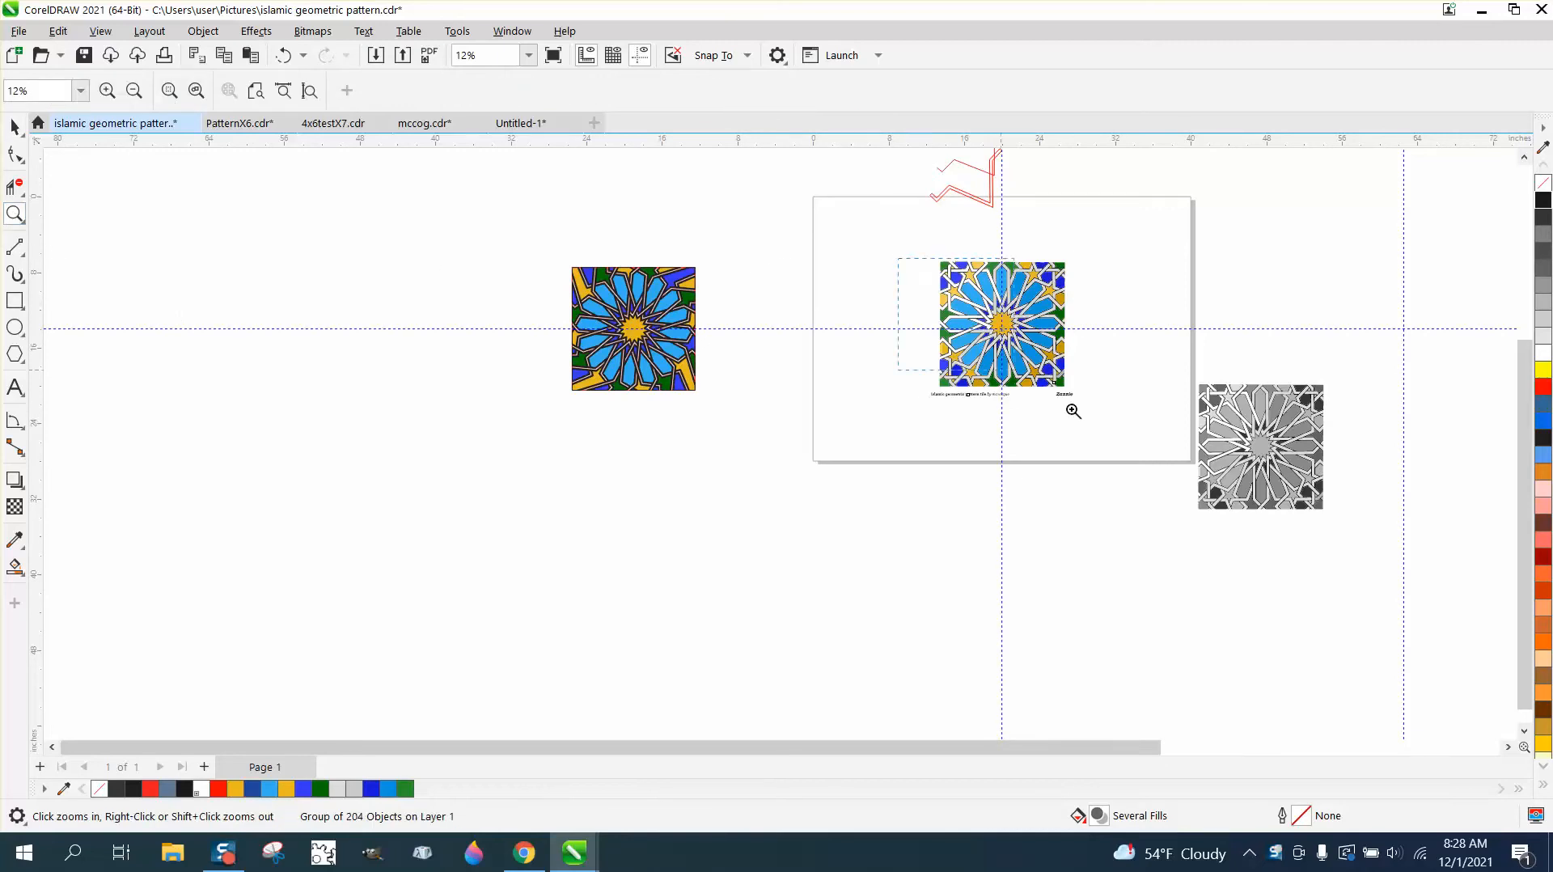
left_click(1135, 465)
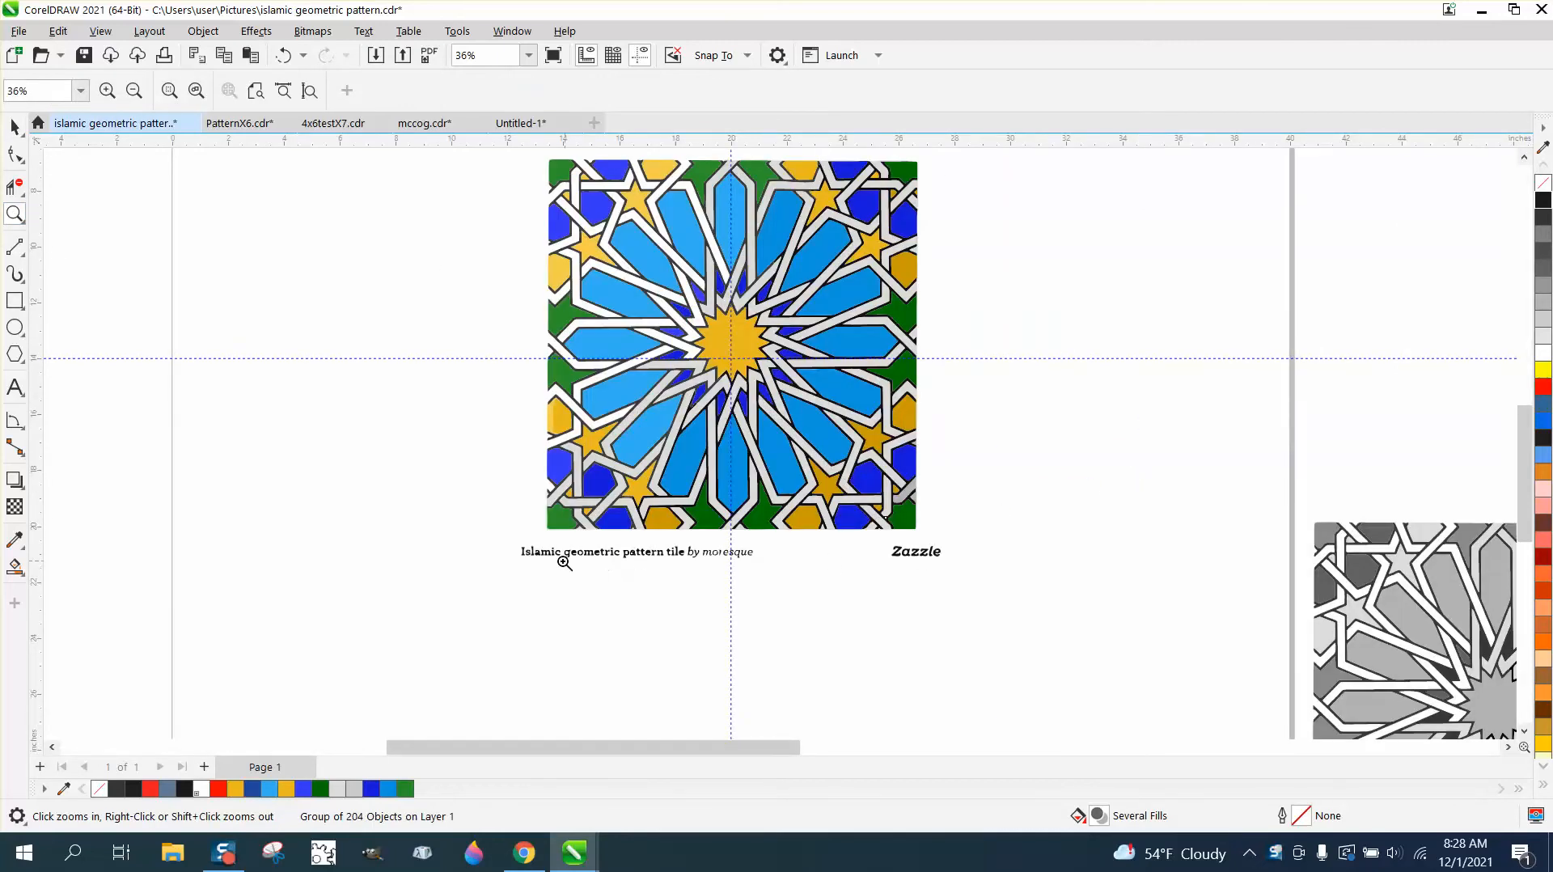
scroll(827, 571, "down", 4)
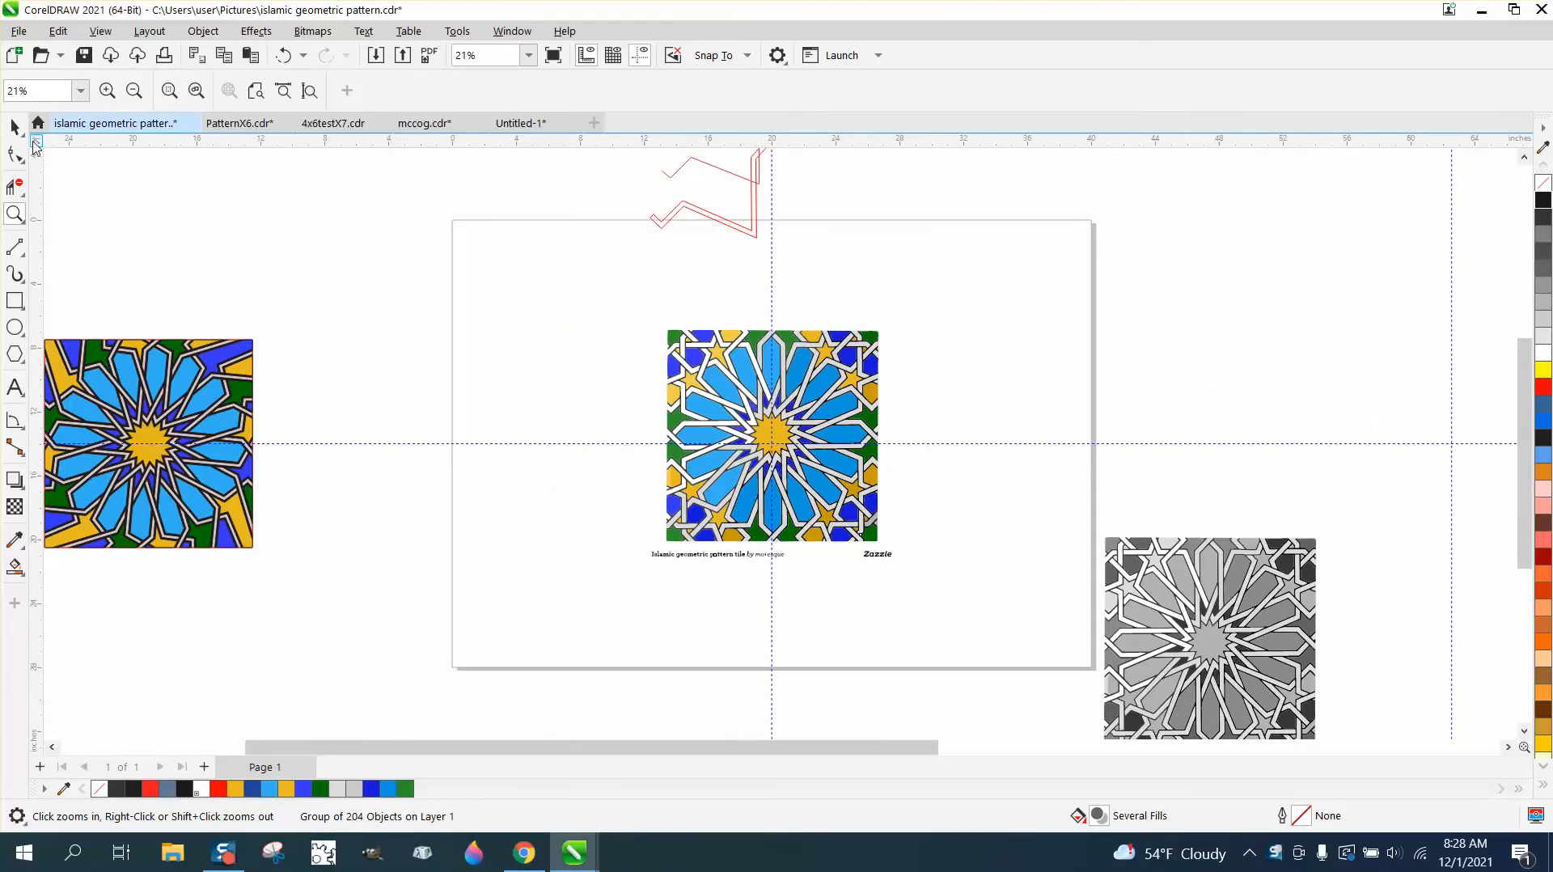
Move the captioned colour pattern to the blank area right of the page and center the grayscale pattern on the page.
left_click(14, 127)
left_click_drag(809, 401, 1281, 373)
left_click(1235, 689)
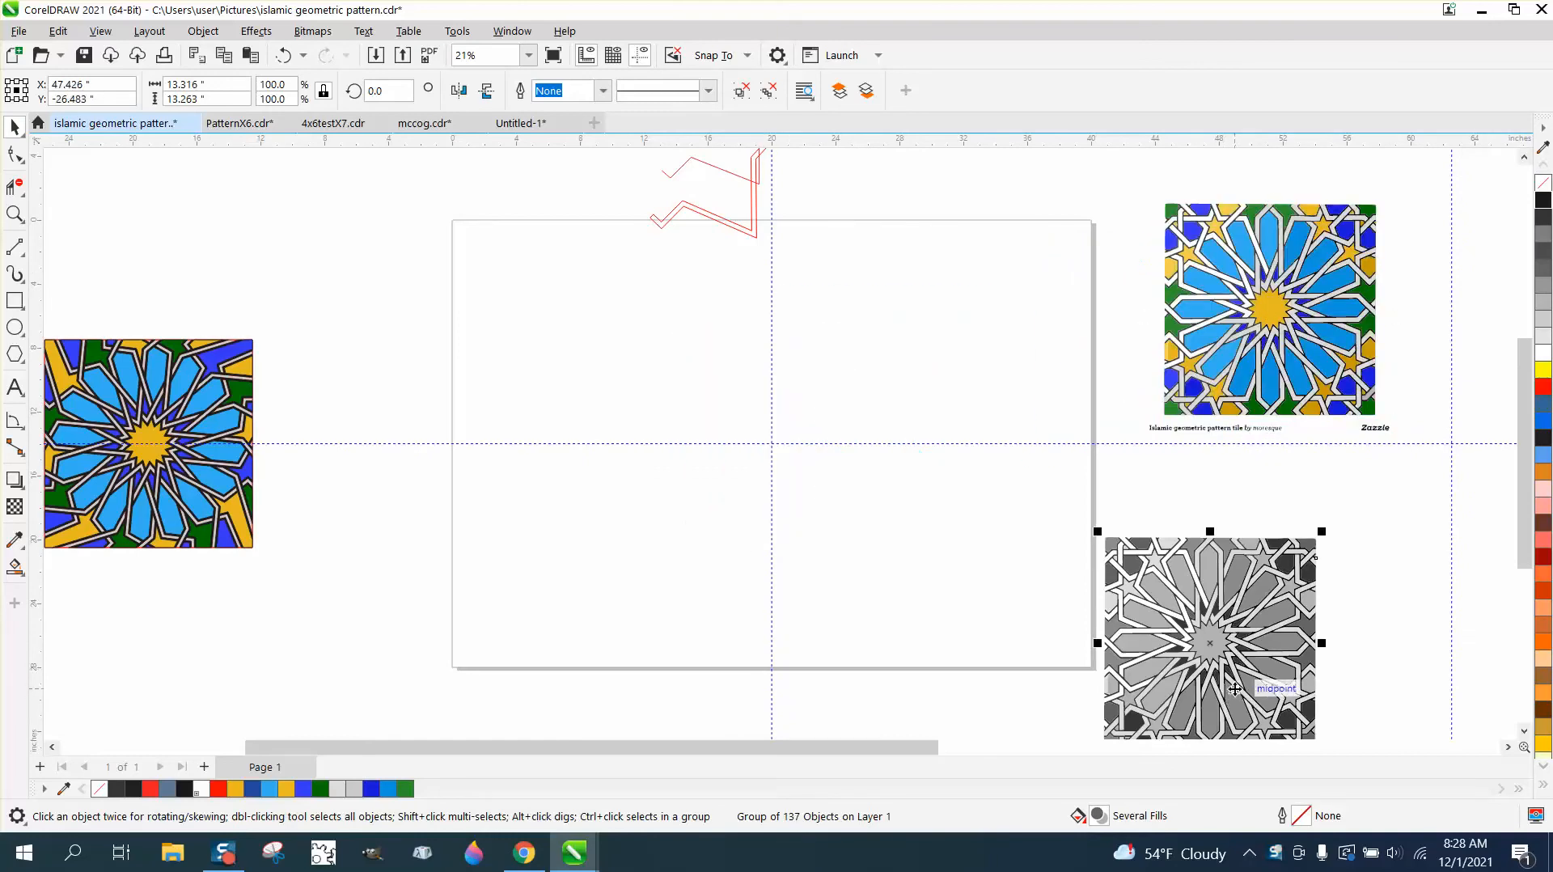
key("p")
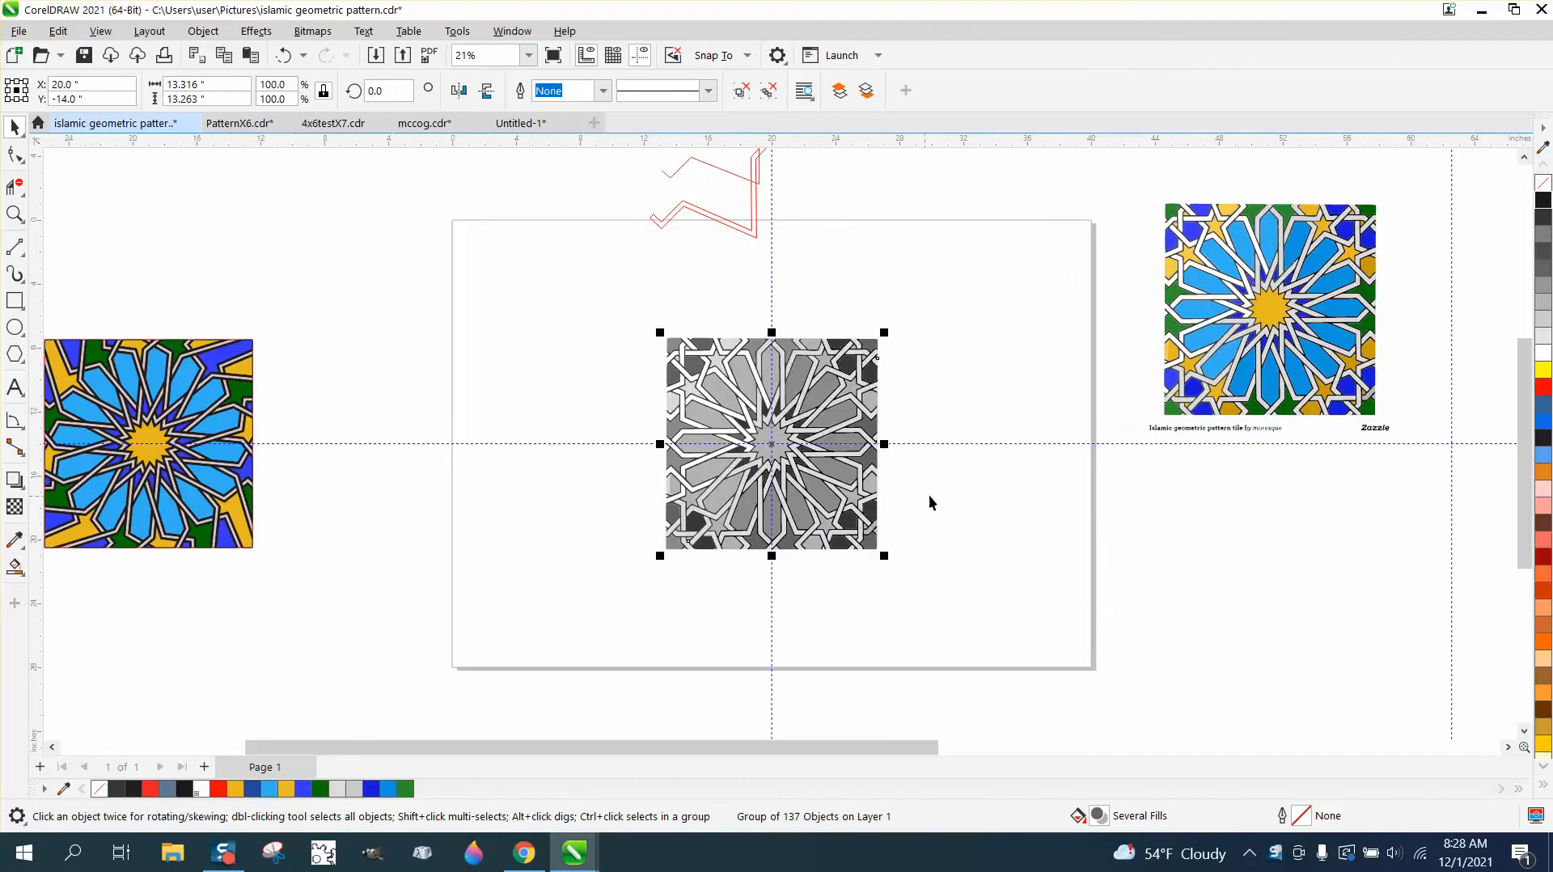
Move the single red zigzag line onto the grayscale pattern, placing its lowest corner at the upper-left tip of the central star.
left_click(722, 178)
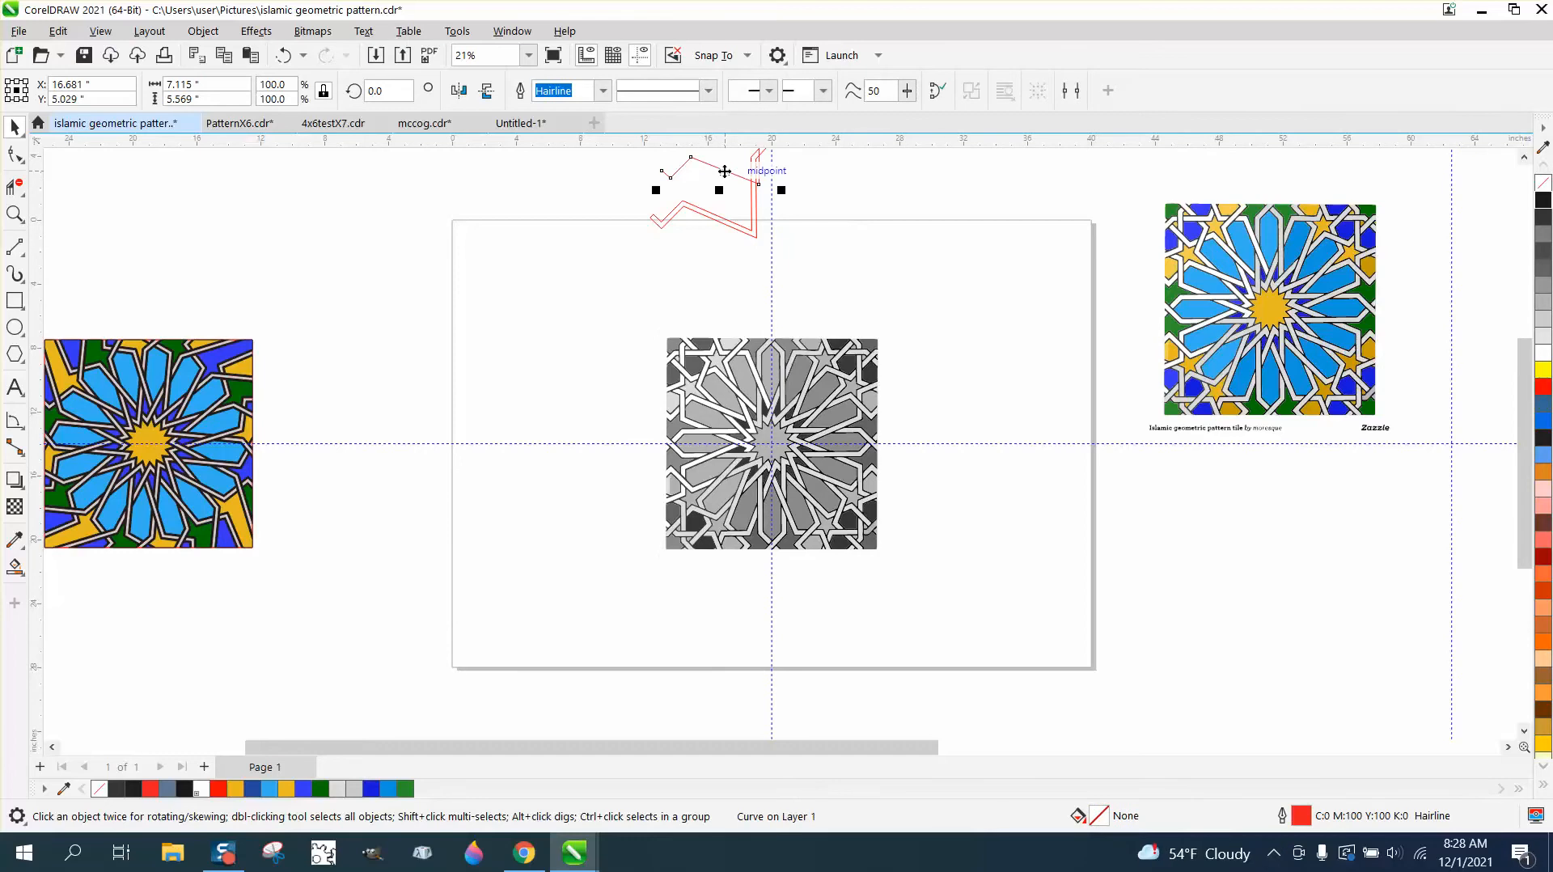
left_click_drag(723, 178, 716, 308)
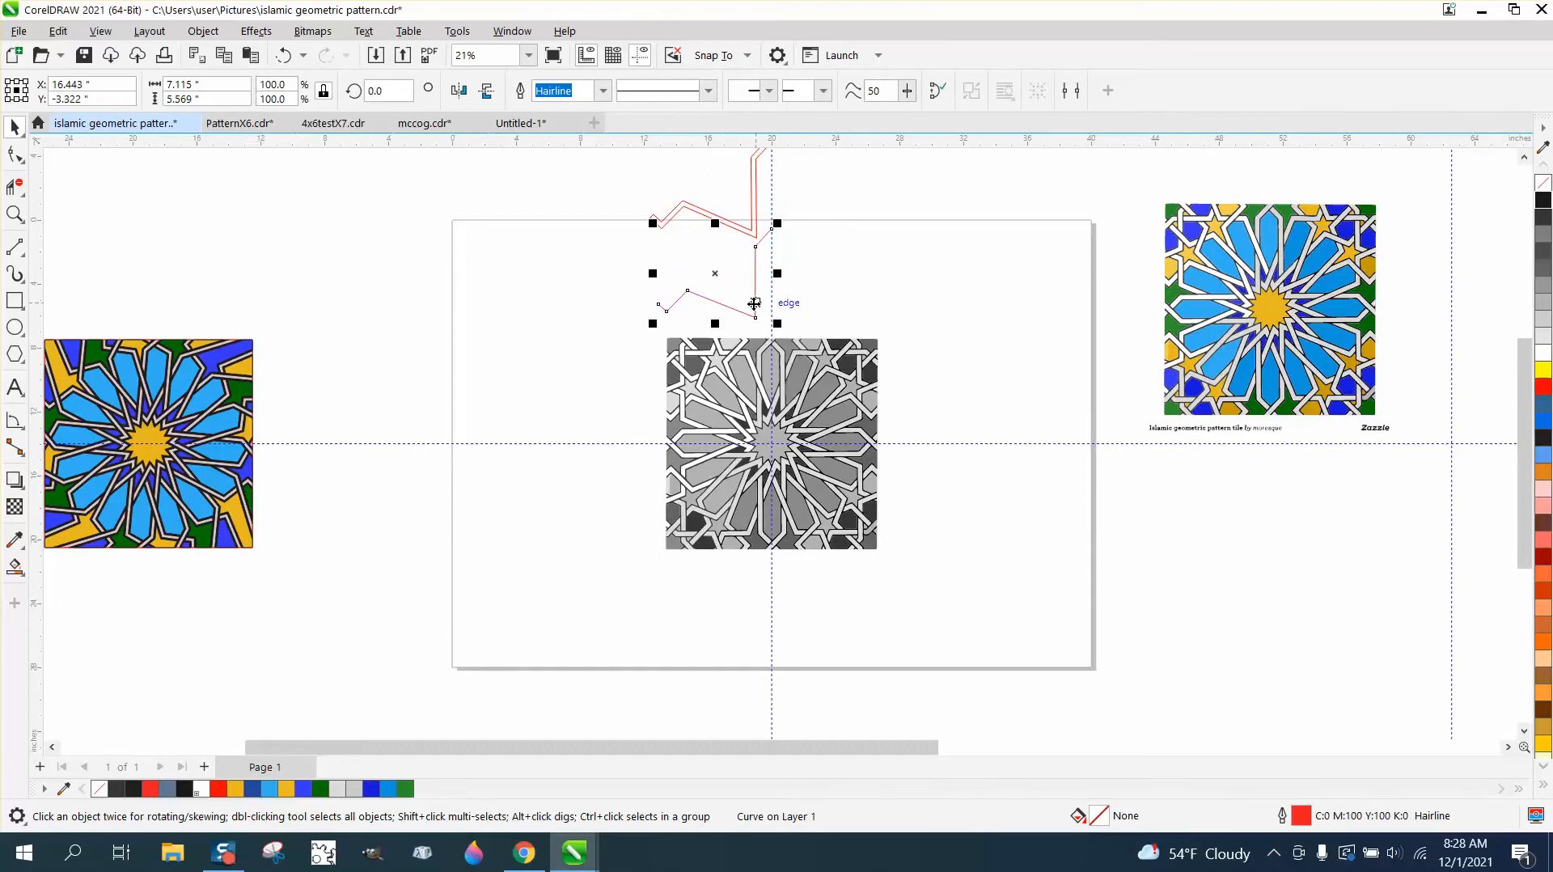
left_click(15, 214)
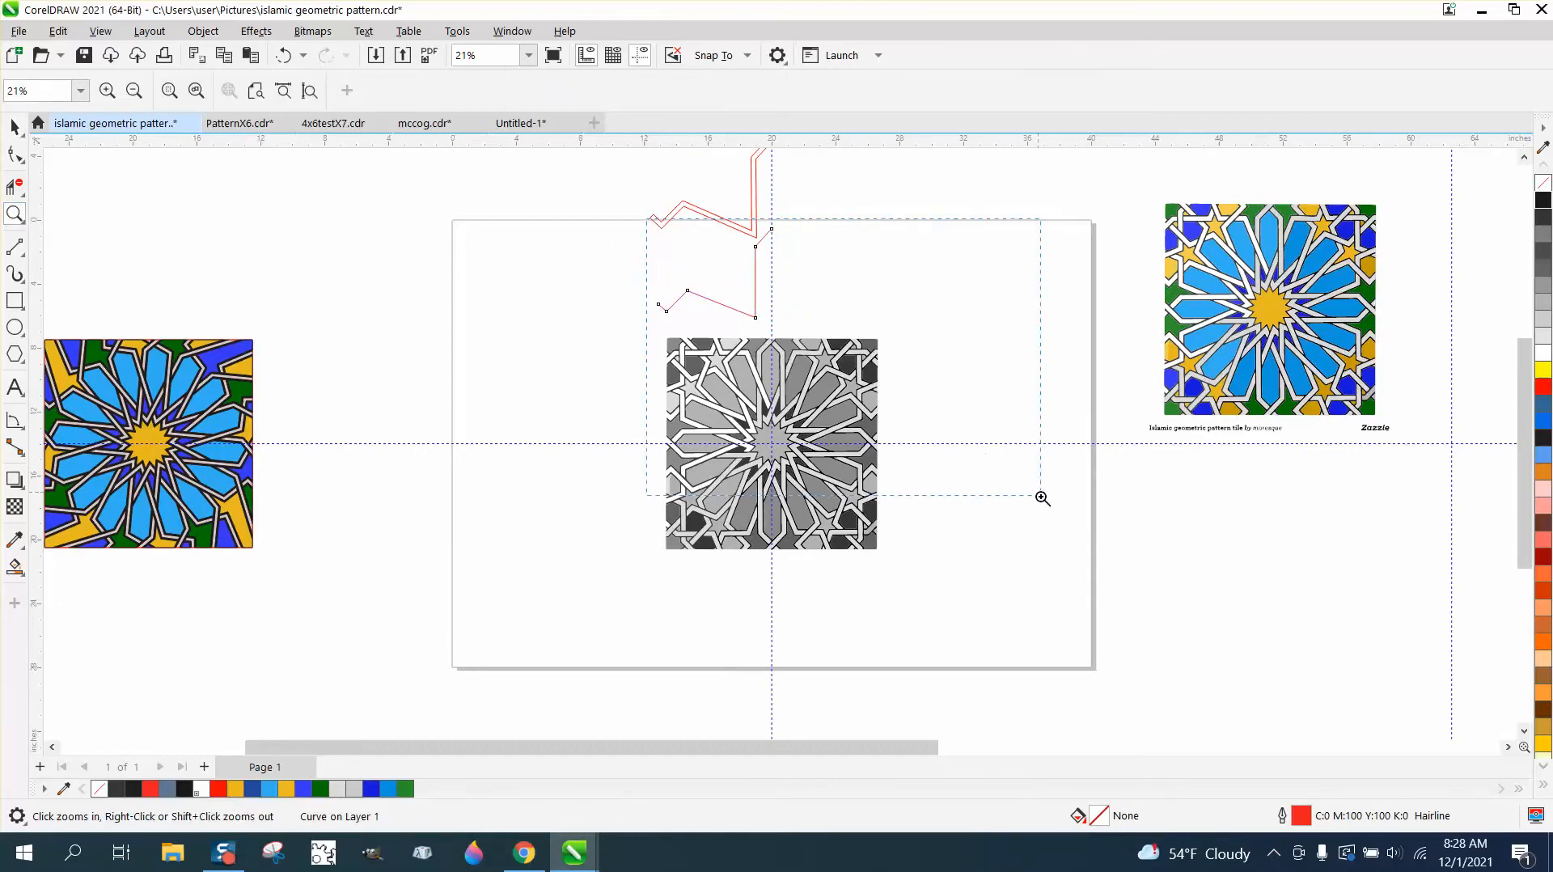
left_click_drag(1042, 497, 1041, 496)
left_click(14, 127)
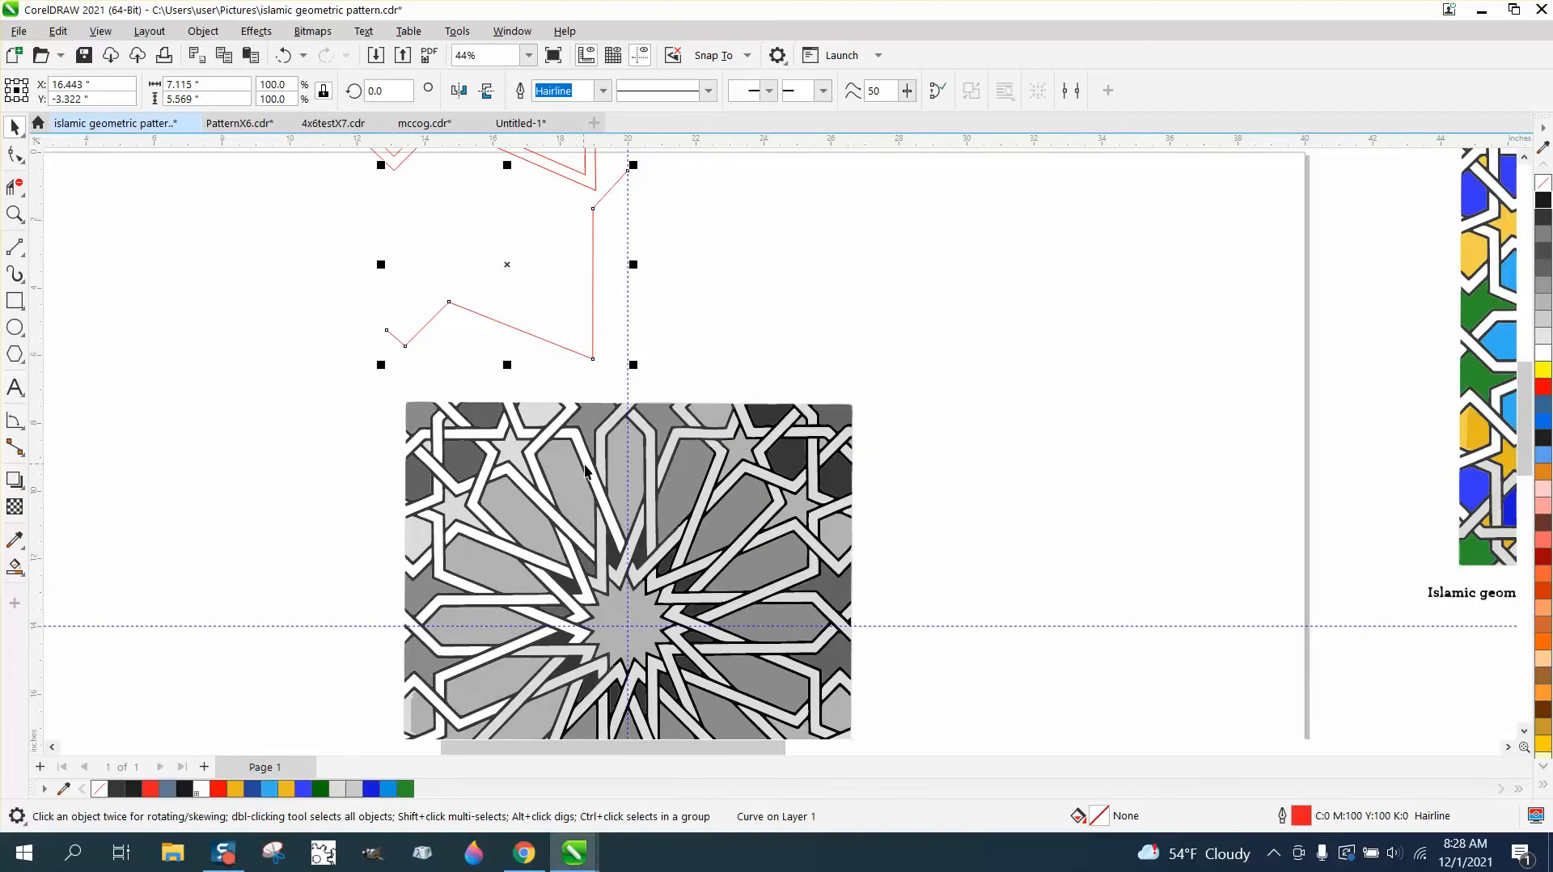
left_click_drag(596, 361, 598, 579)
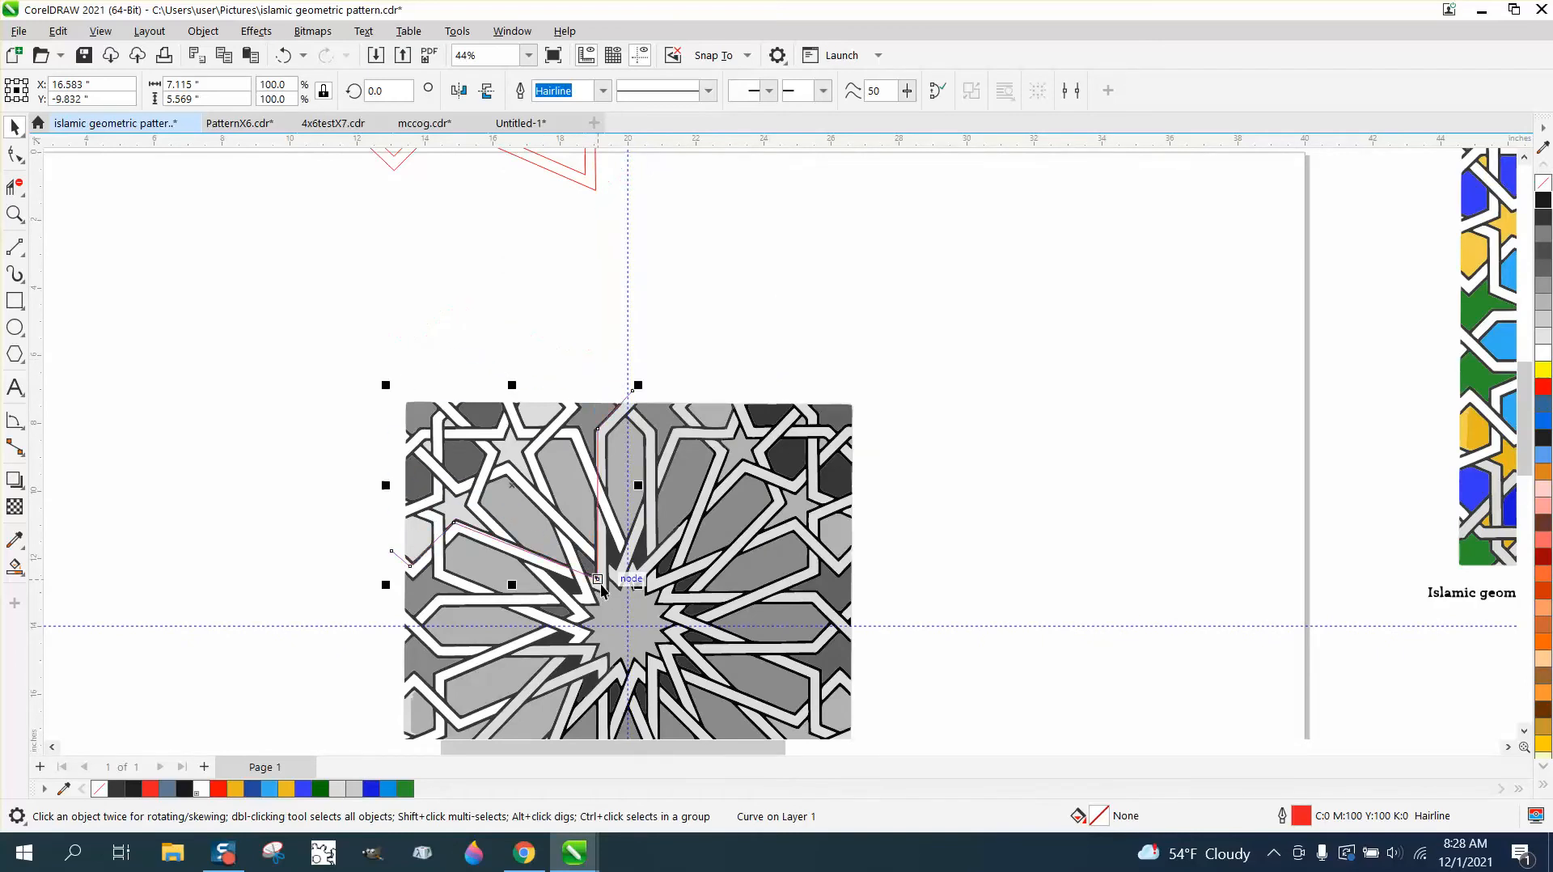
Reshape the red line by moving its nodes so it runs along the middle of the pale interlaced band.
left_click(14, 214)
left_click_drag(371, 357, 749, 638)
left_click(15, 154)
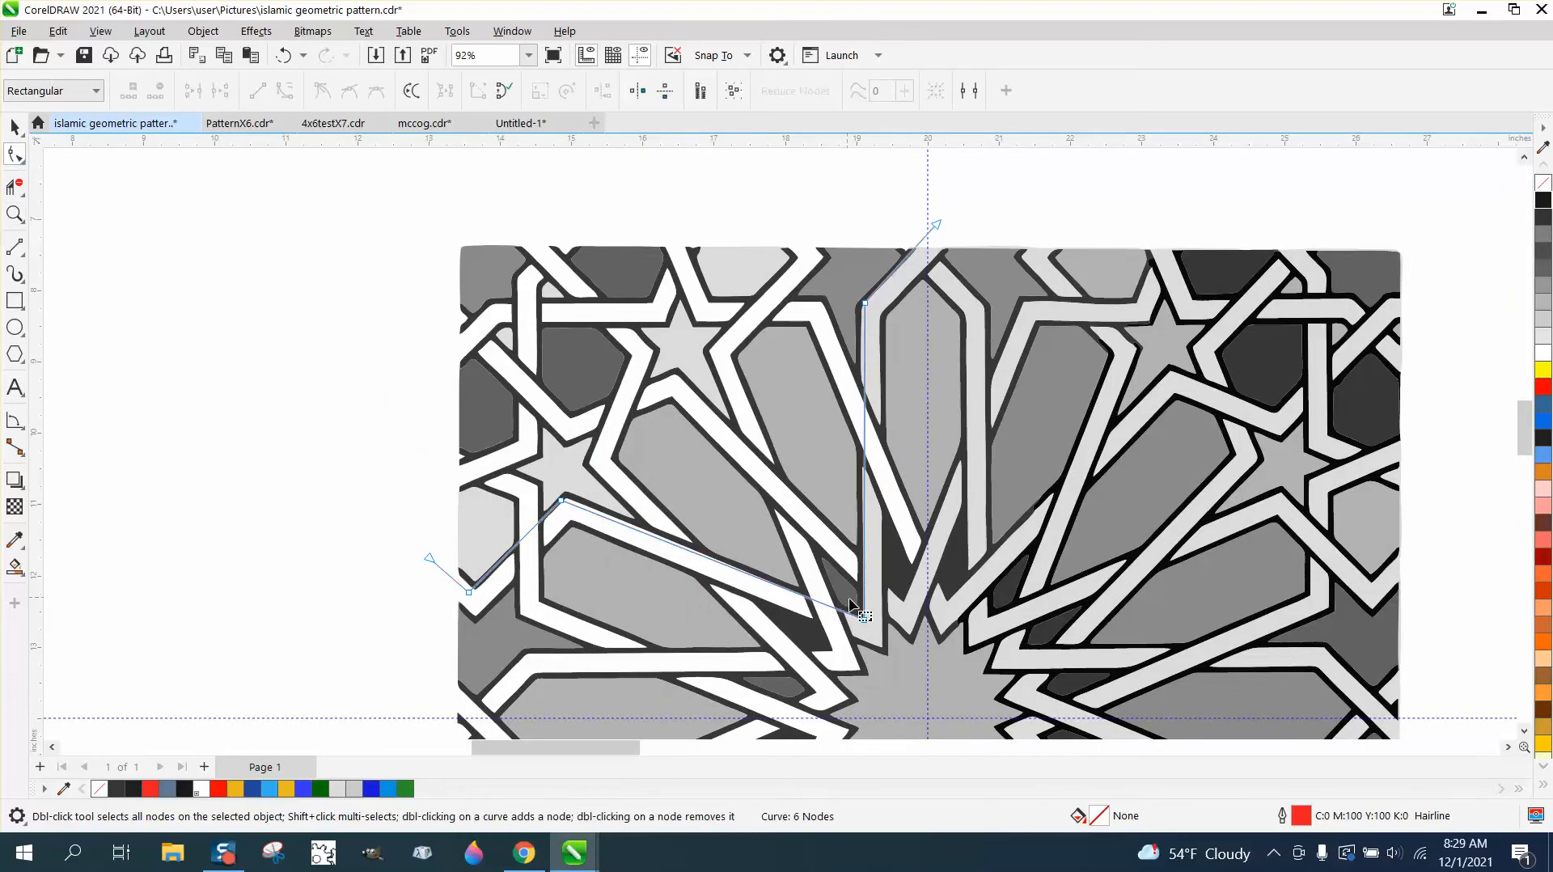
left_click_drag(868, 629, 877, 641)
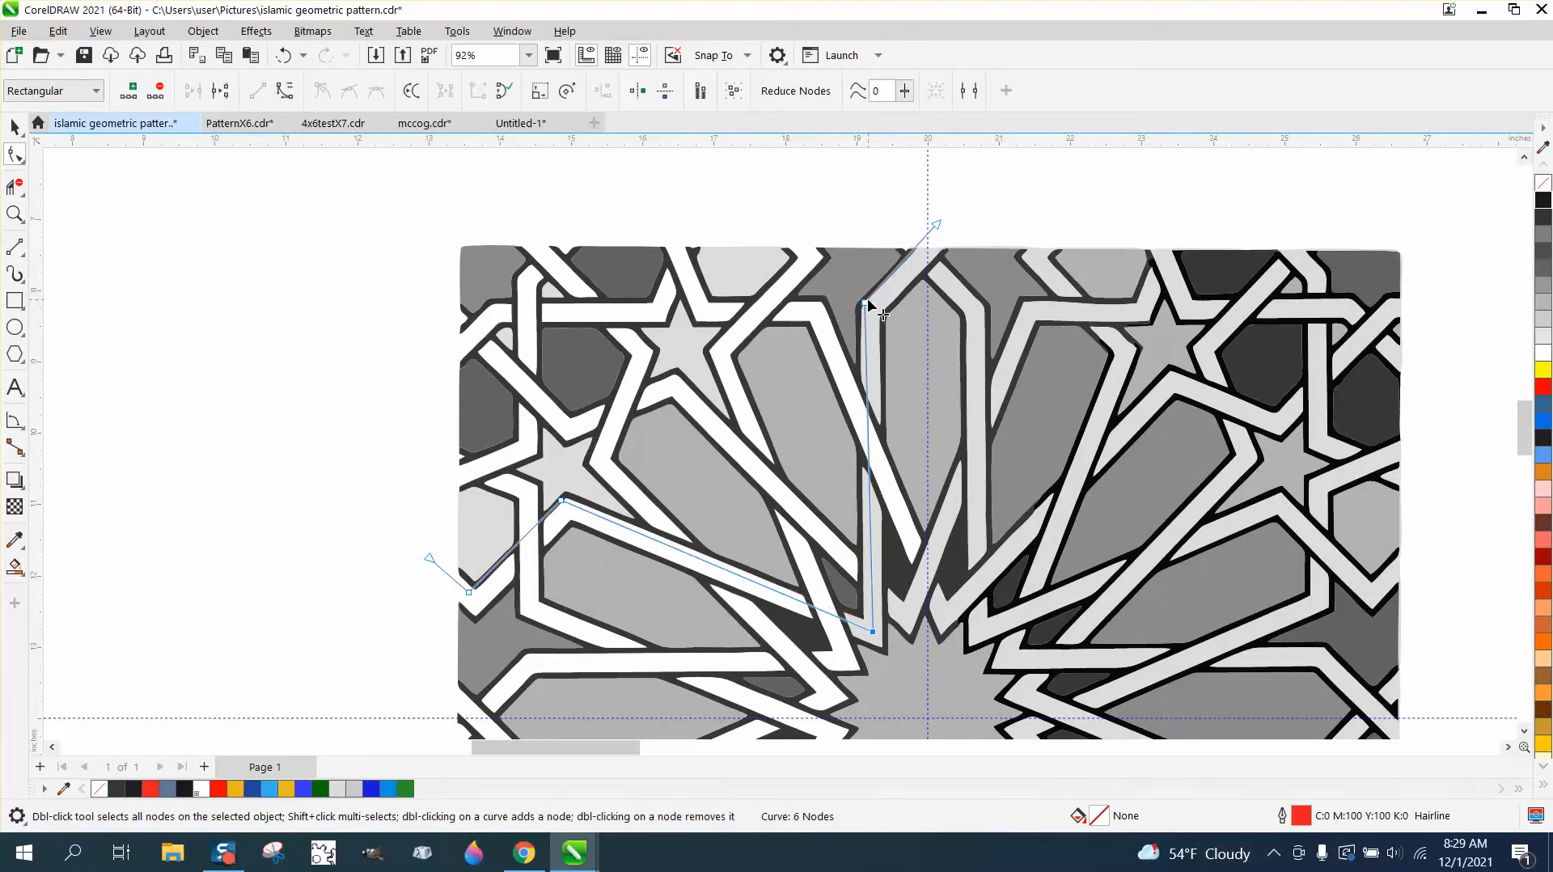
left_click_drag(866, 302, 875, 309)
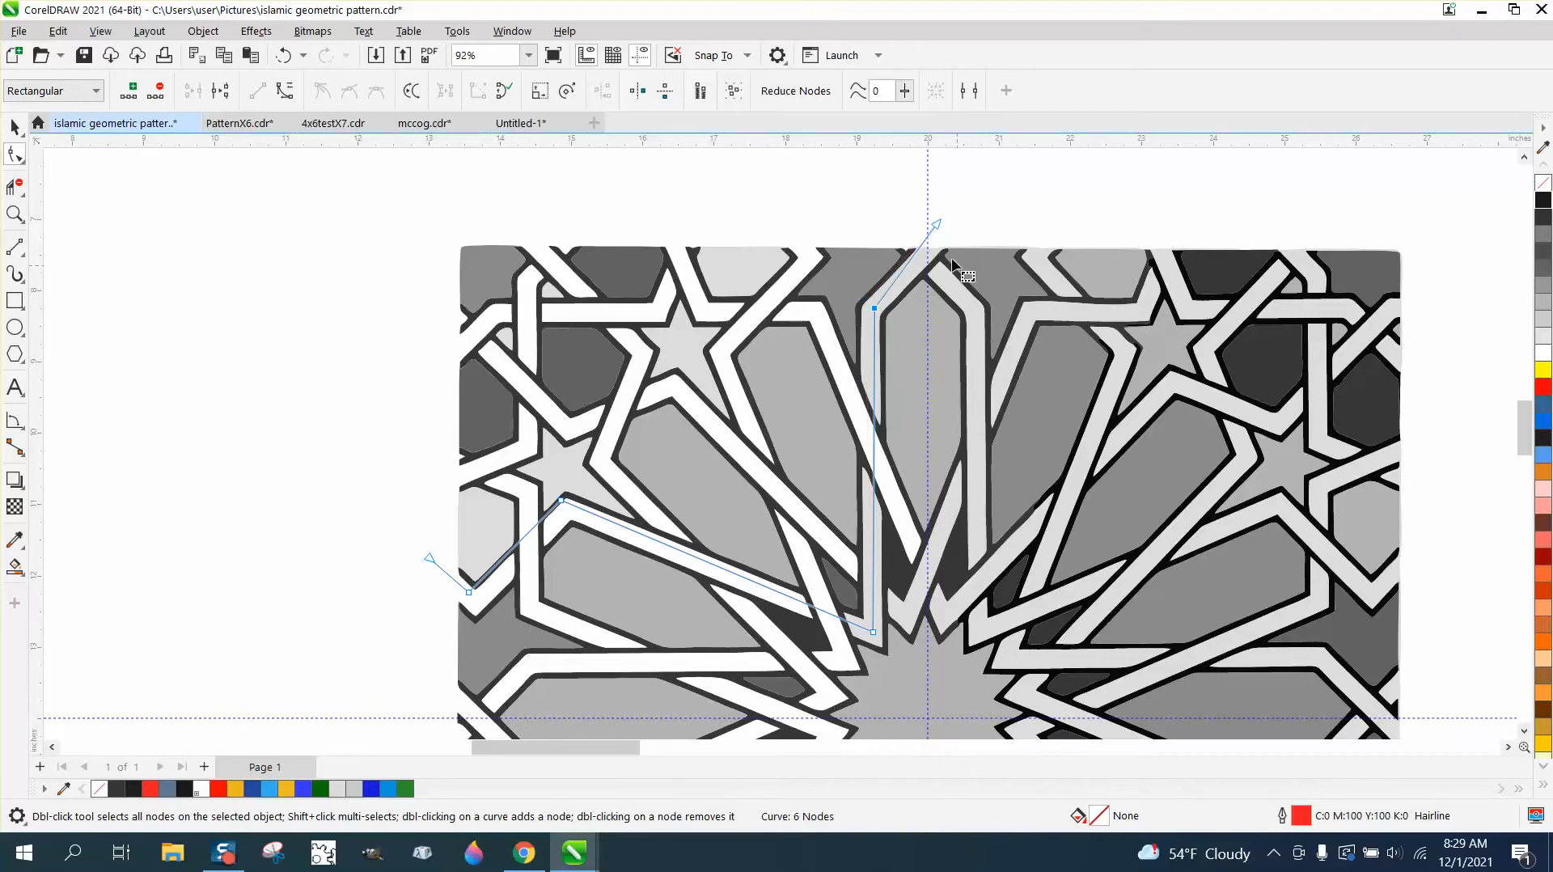
left_click_drag(938, 224, 948, 228)
left_click_drag(564, 507, 569, 511)
mouse_move(469, 599)
left_mouse_down()
mouse_move(435, 569)
mouse_move(482, 601)
left_mouse_up()
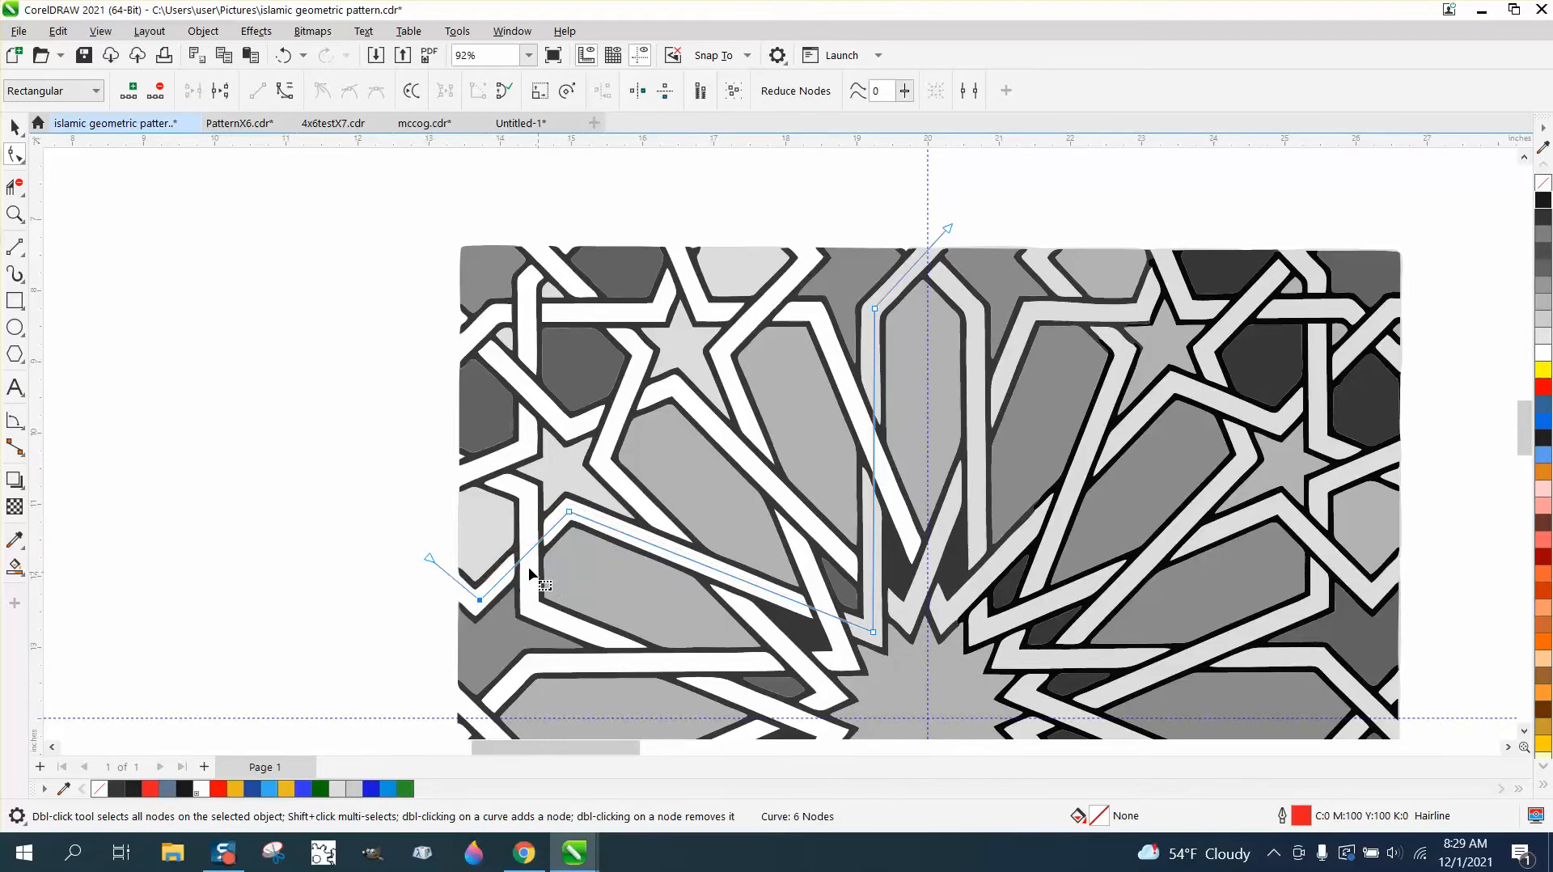
Deselect the red line and set the document's nudge distance to 0.1 inch.
left_click(15, 213)
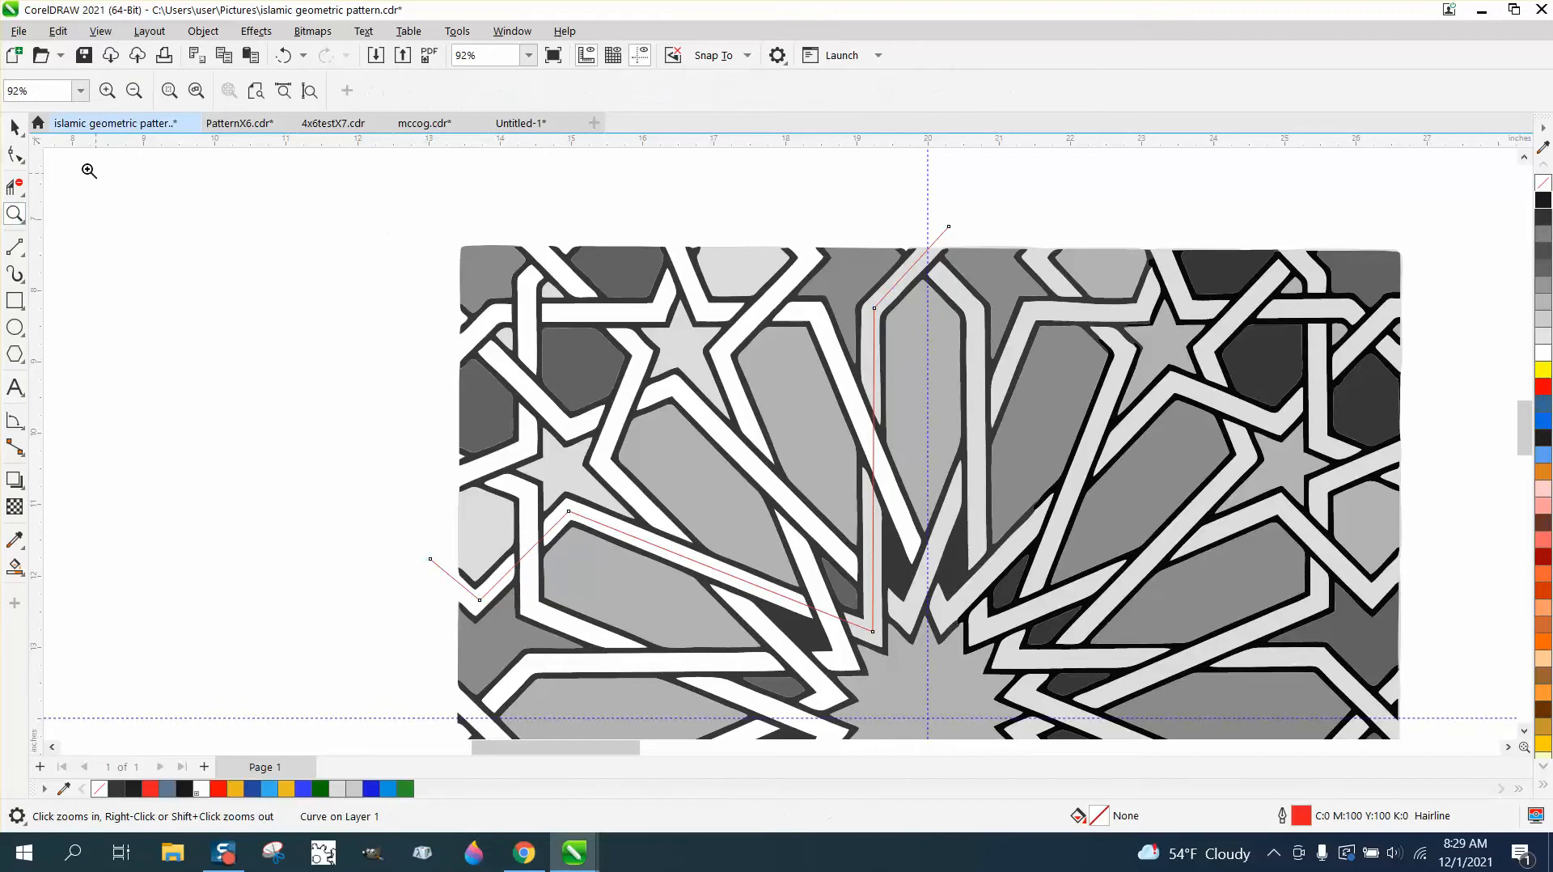
left_click(14, 127)
left_click(672, 184)
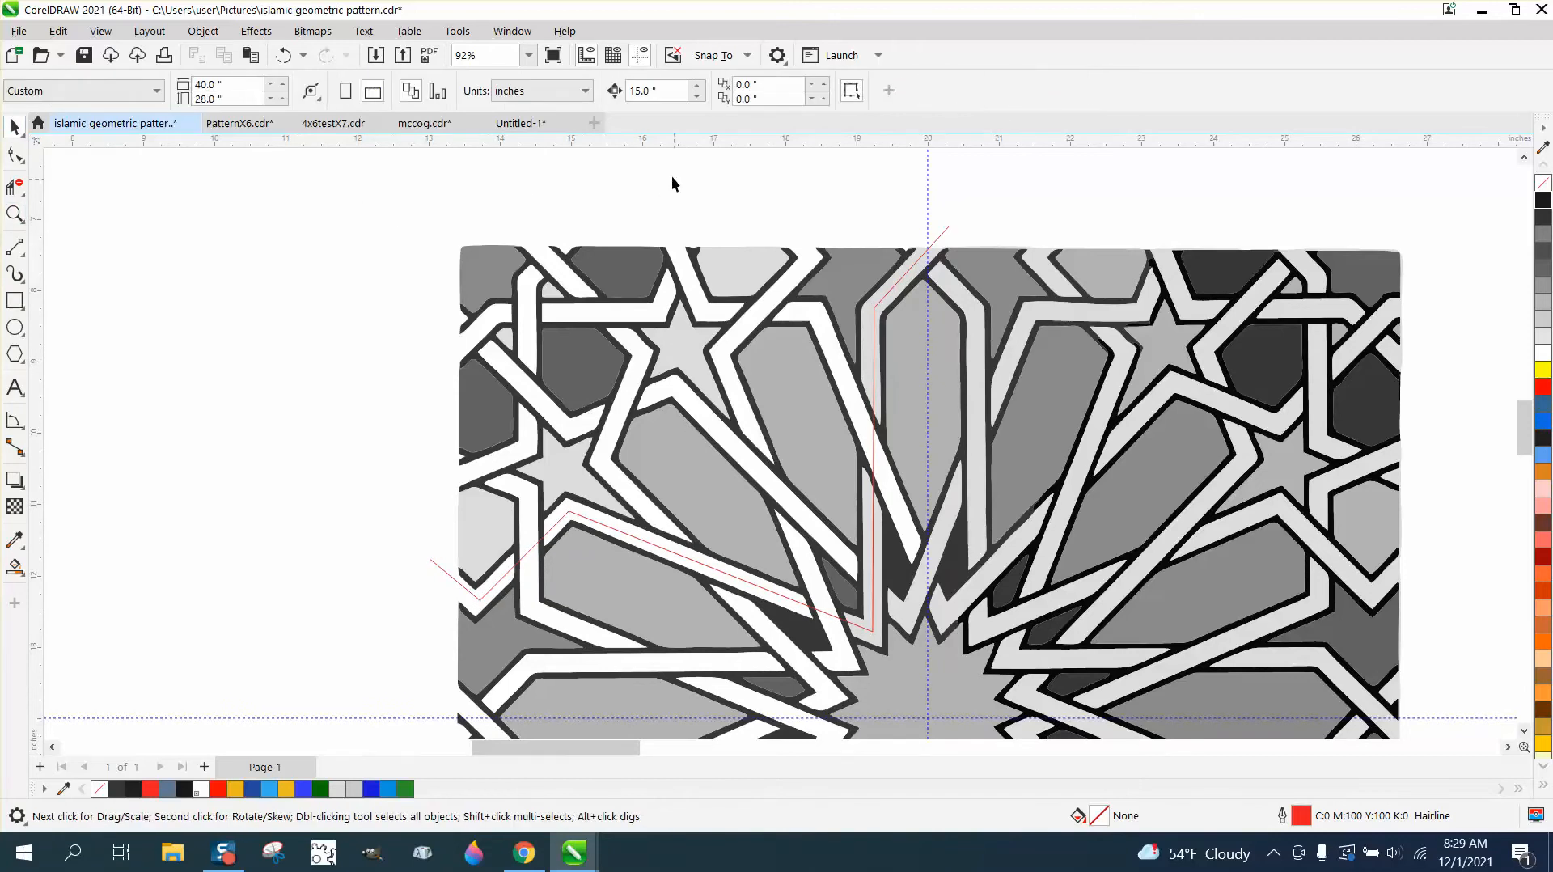
left_click(651, 91)
key("BackSpace")
key("BackSpace")
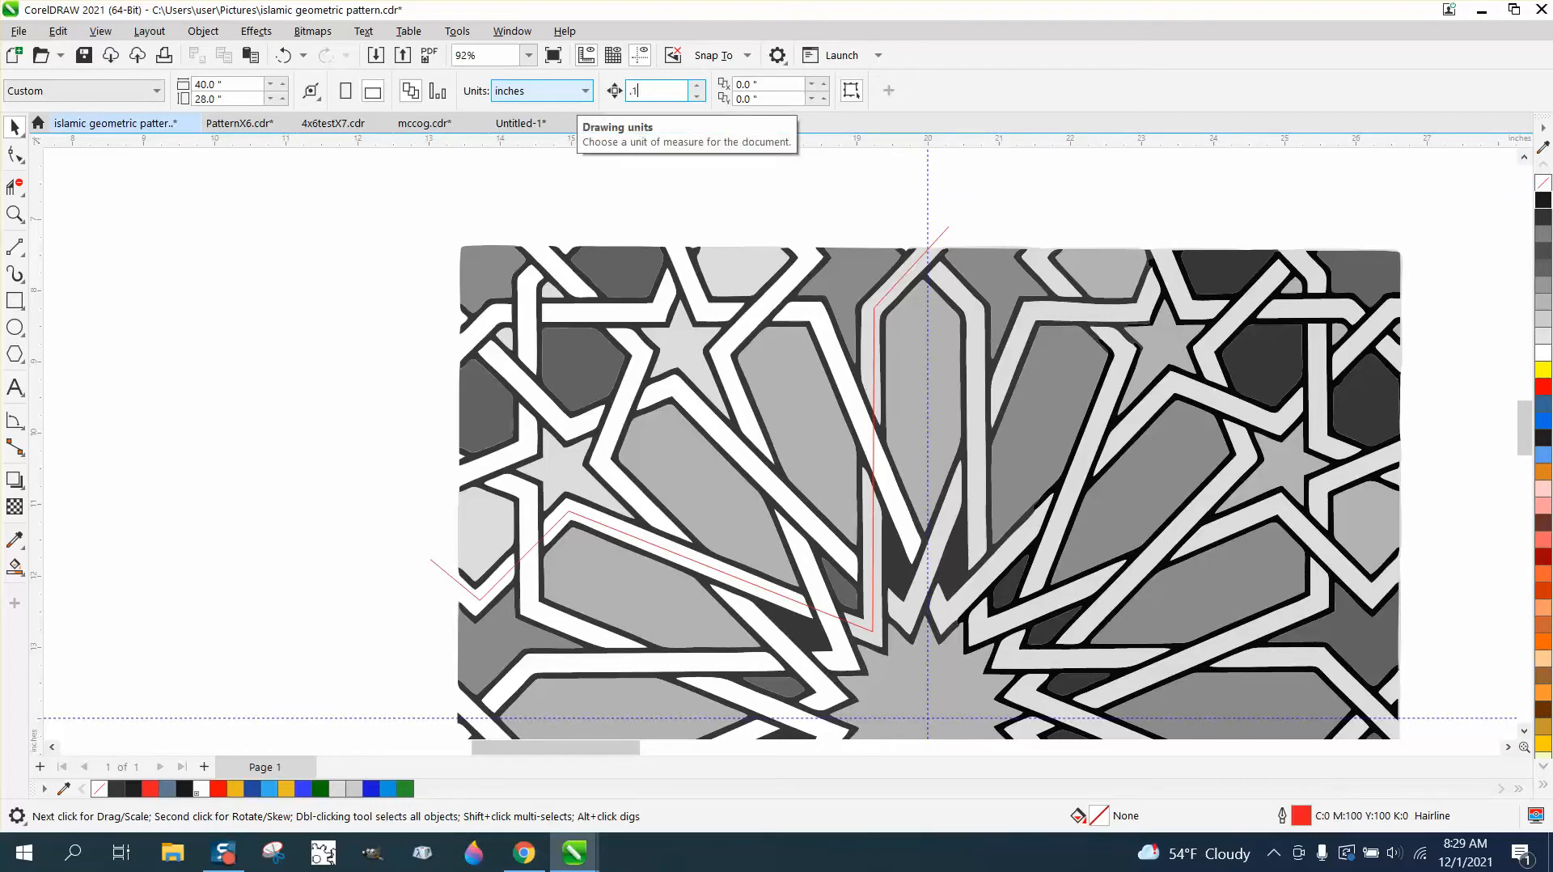
Nudge the red line's corner node near the pattern's left edge 0.1 inch to the left, into the white band's bend.
left_click(15, 214)
left_click_drag(280, 428, 791, 676)
left_click(16, 154)
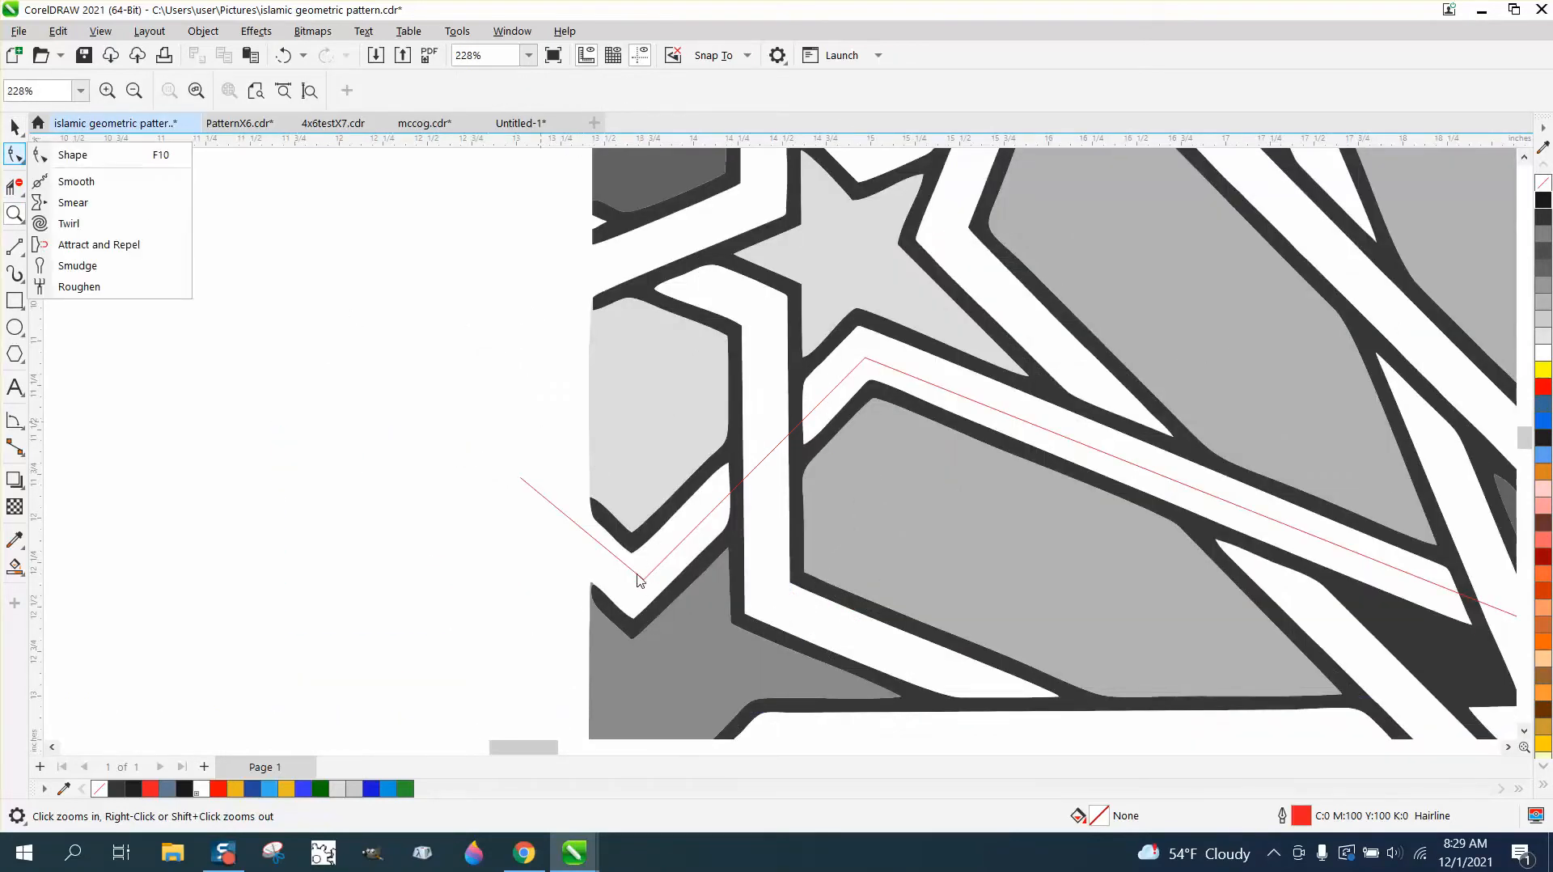
left_click(73, 155)
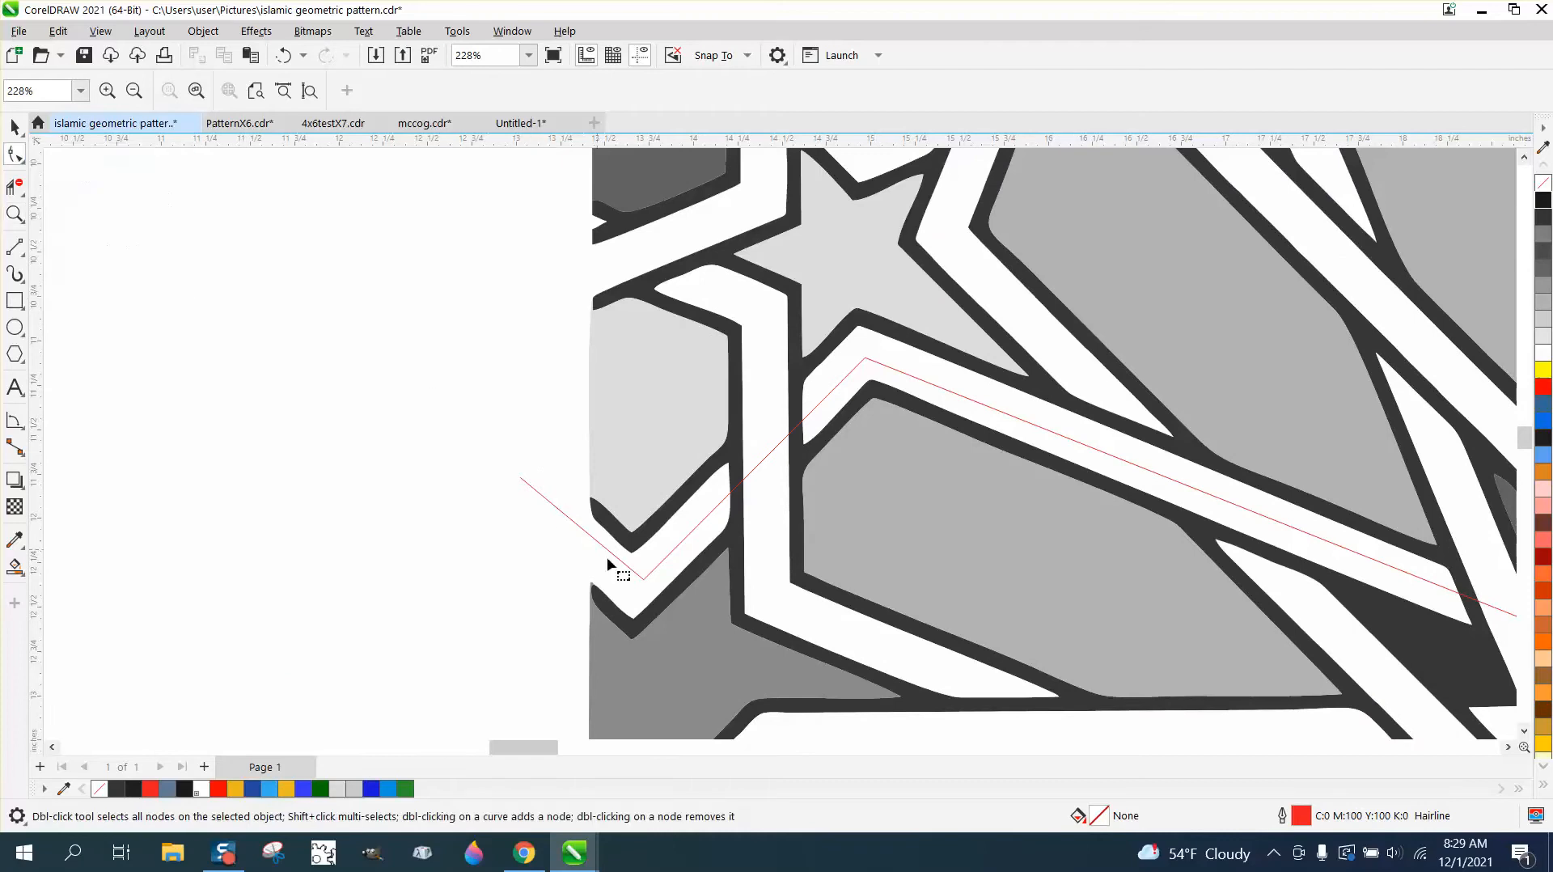
left_click(644, 579)
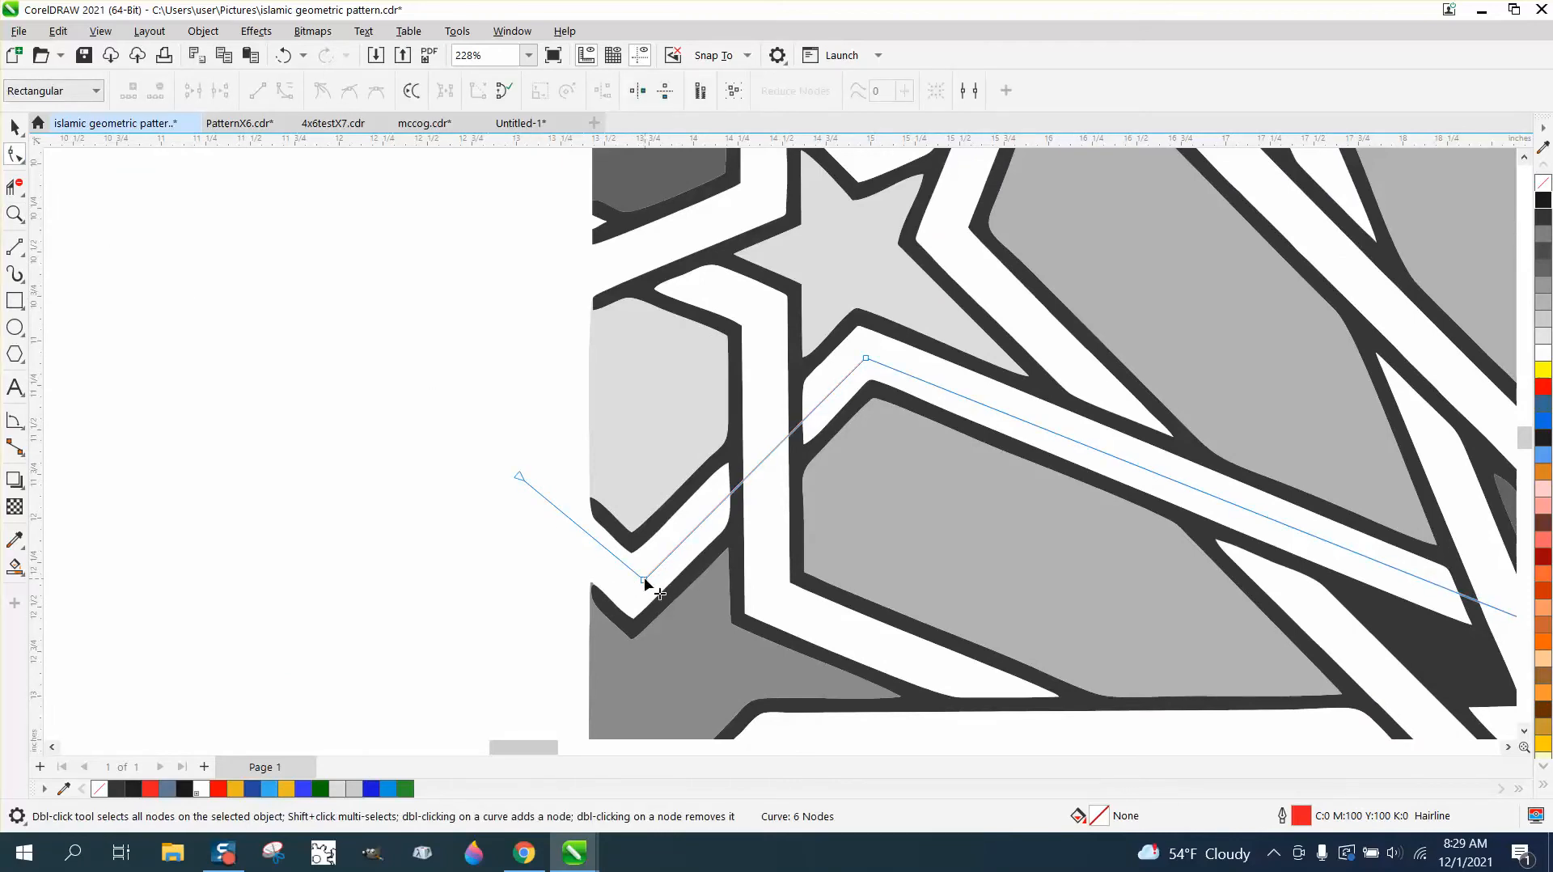
left_click(644, 580)
key("Left")
key("Left")
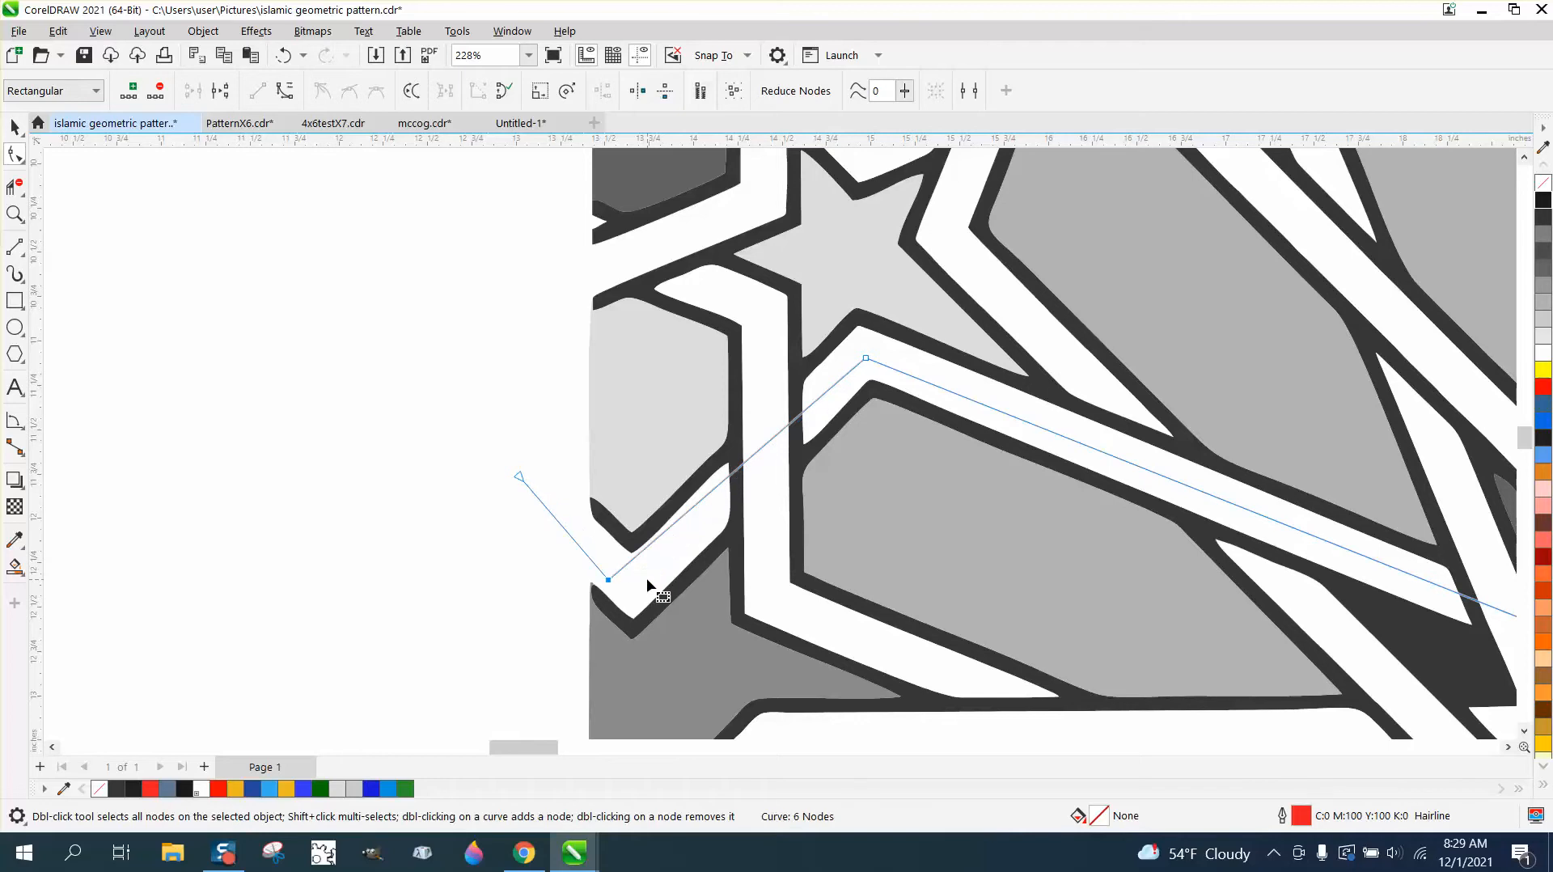
key("Right")
left_click(497, 375)
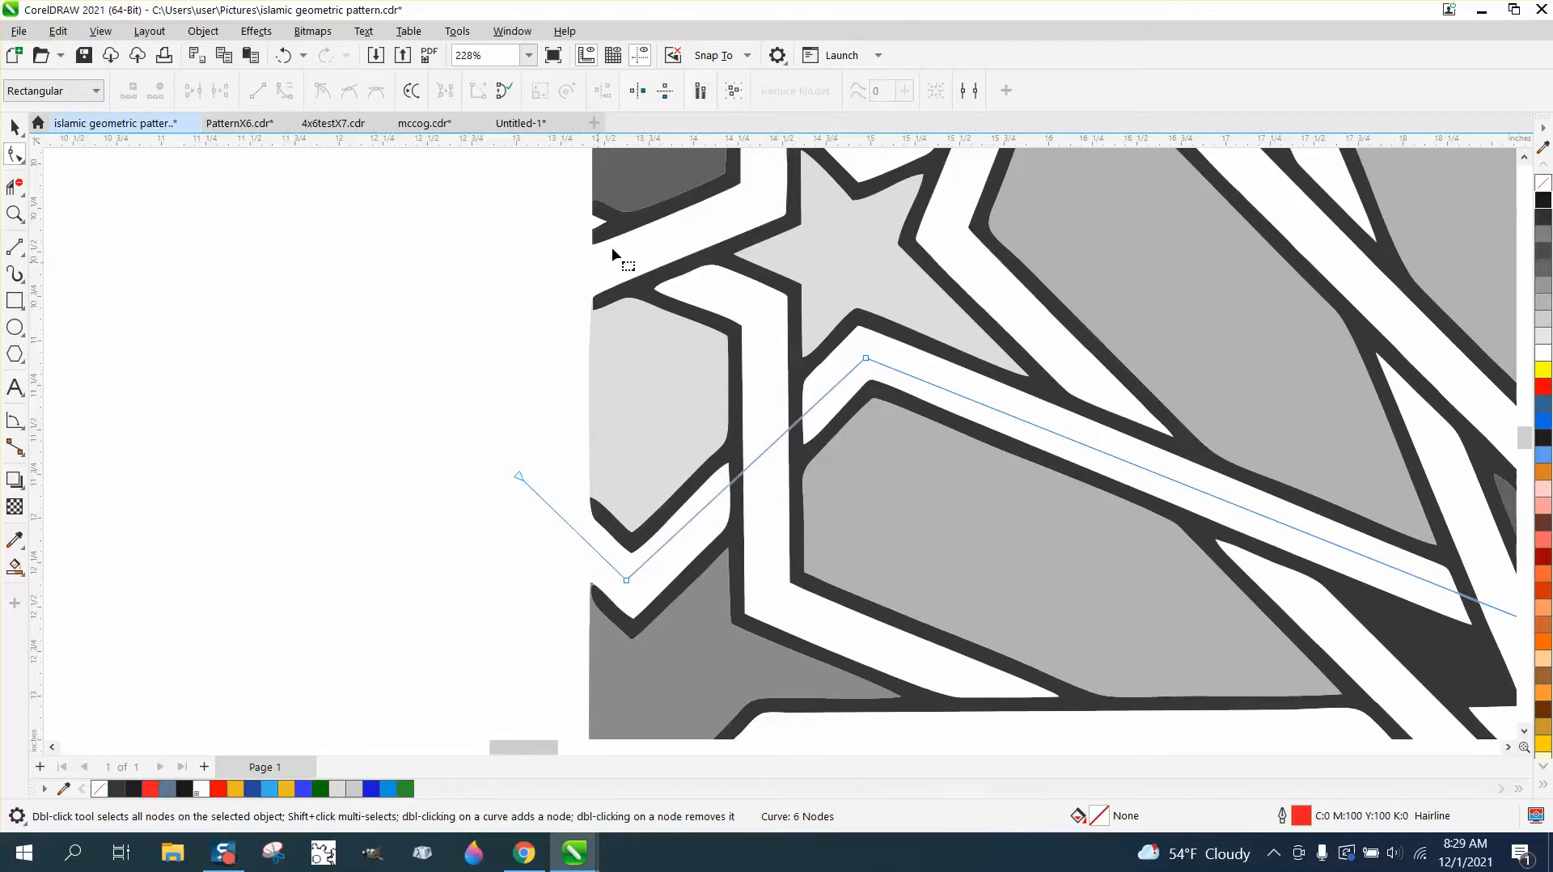
Set the document's nudge distance to 0.01 inch.
left_click(14, 127)
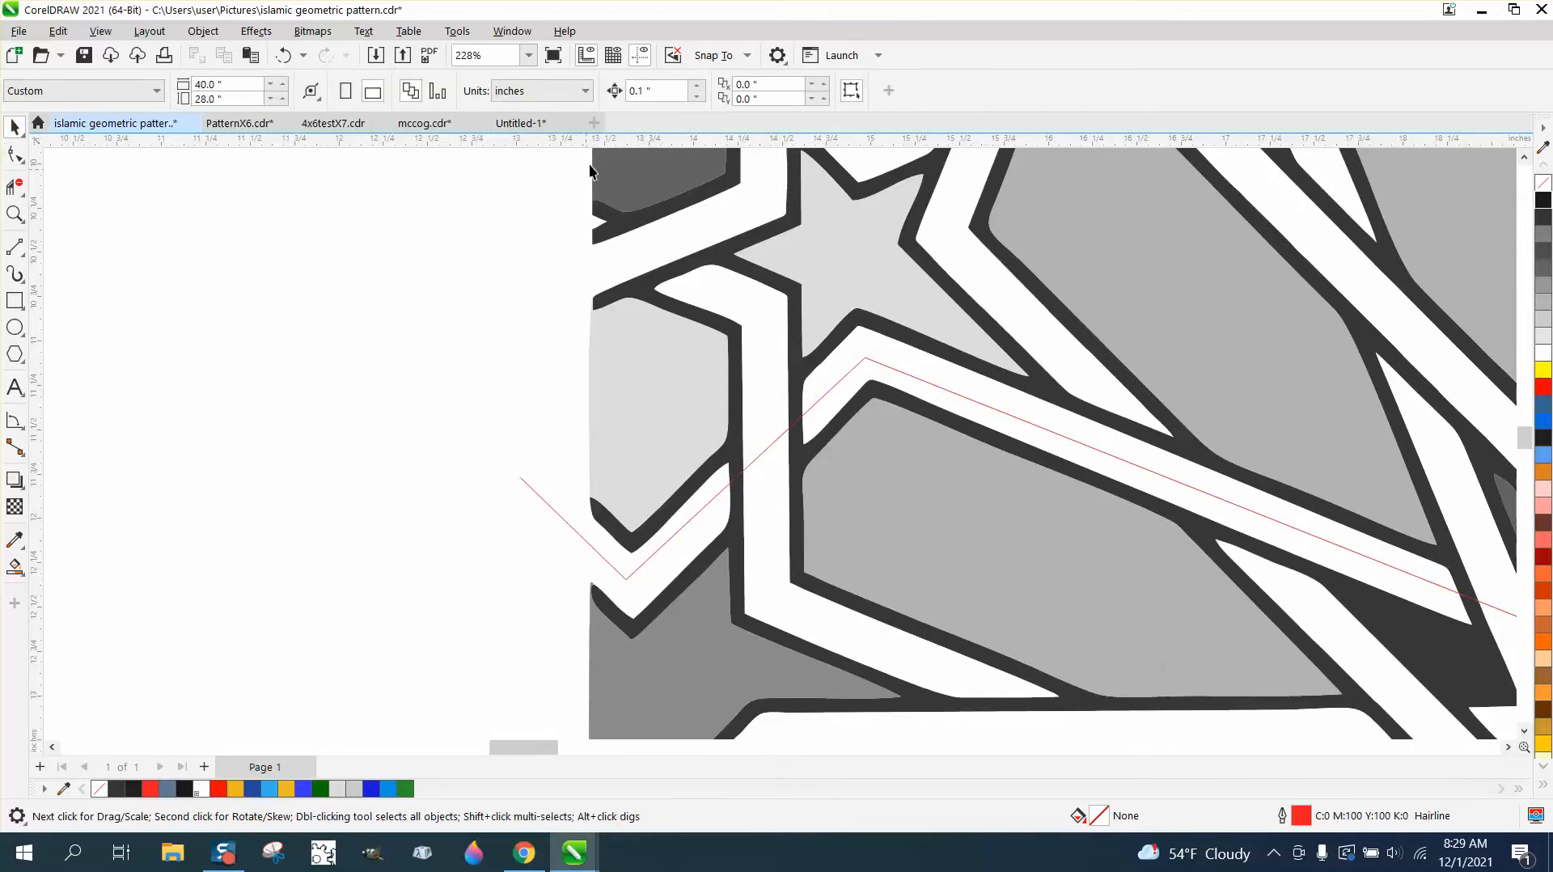
double_click(664, 94)
type(".0")
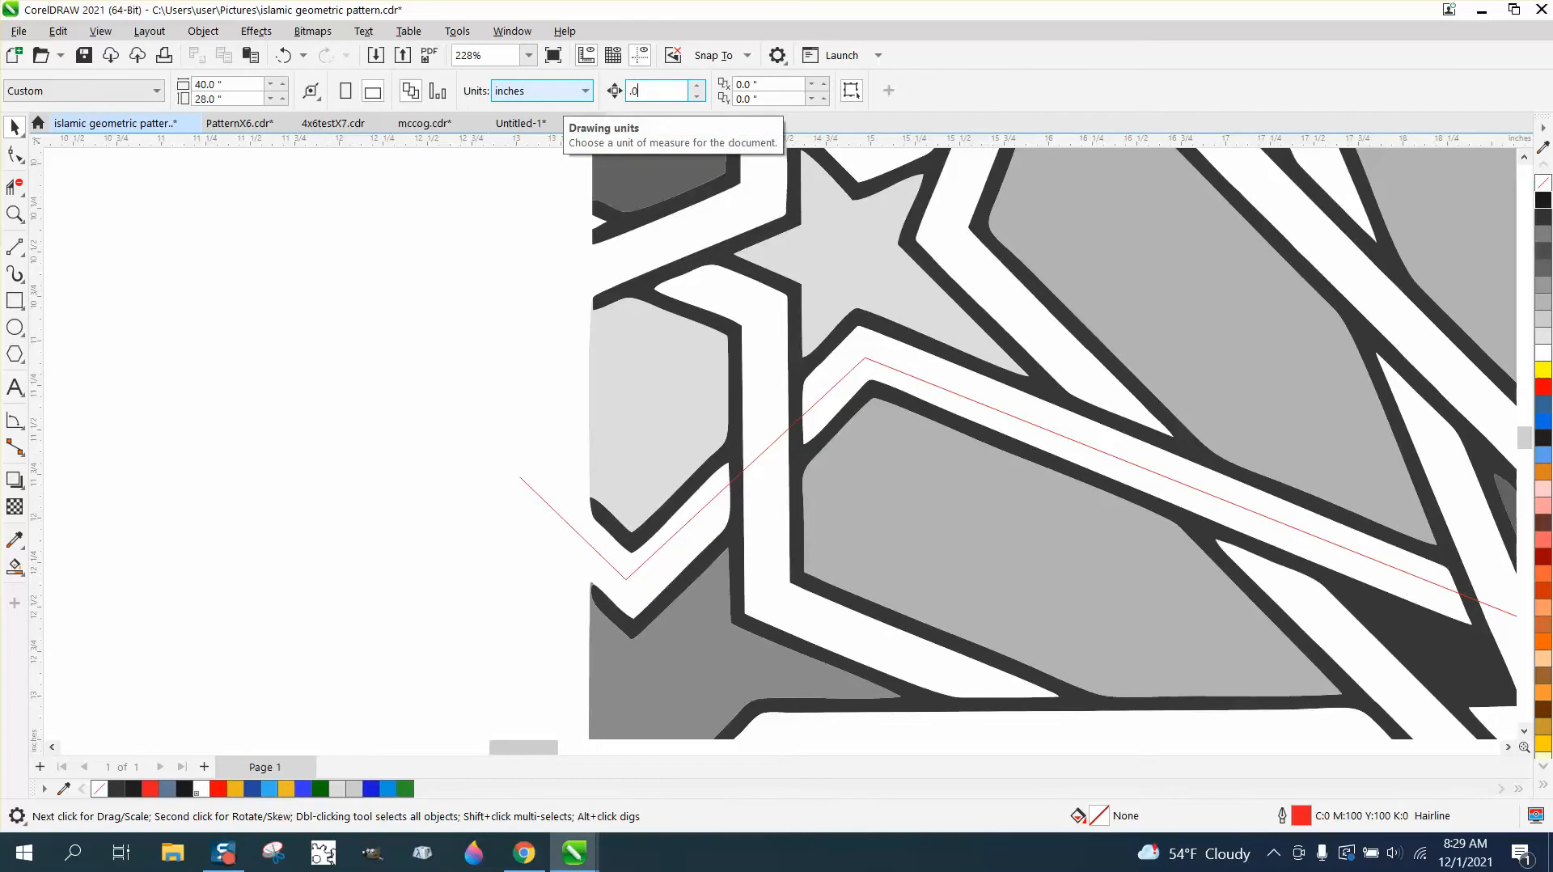
type("1")
key("Return")
Nudge the red line's corner node near the pattern's left edge slightly right and down in 0.01 inch increments, centering it in the white band.
left_click(15, 154)
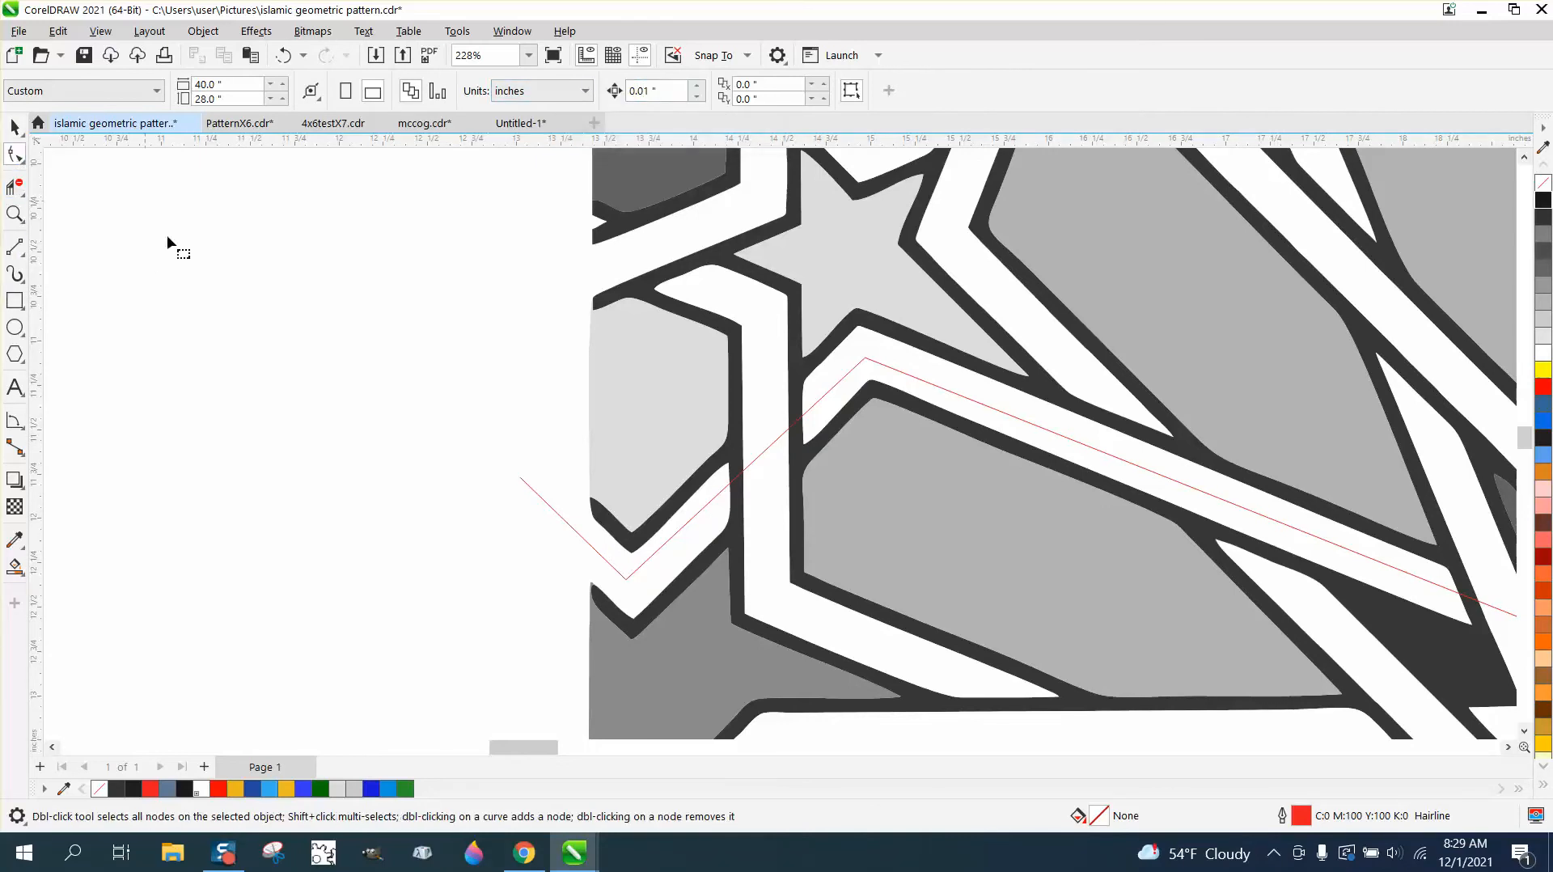
left_click(625, 577)
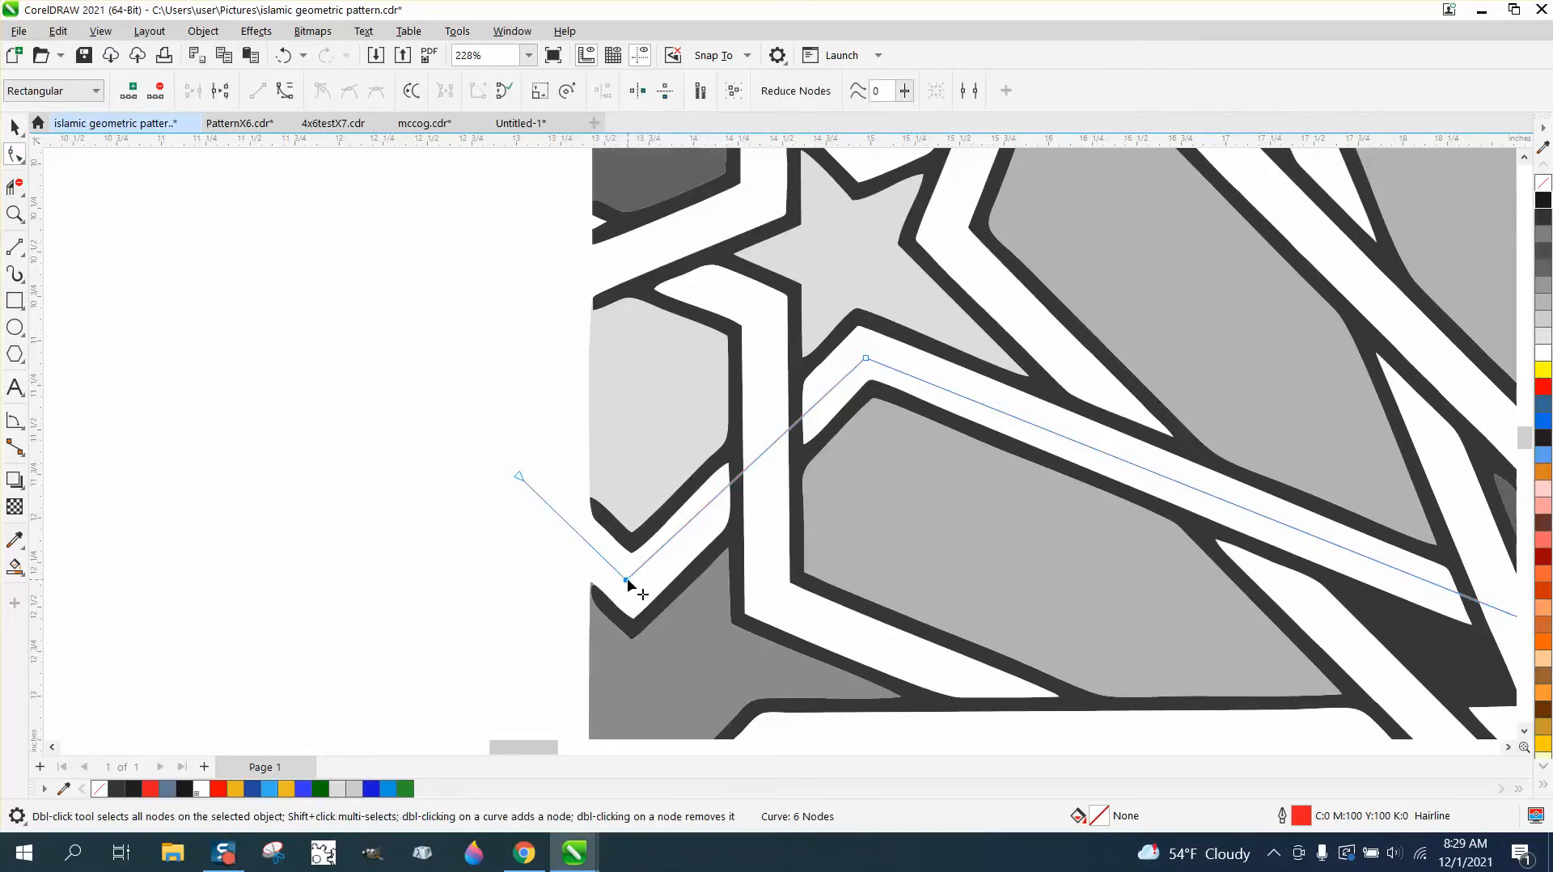
left_click(626, 579)
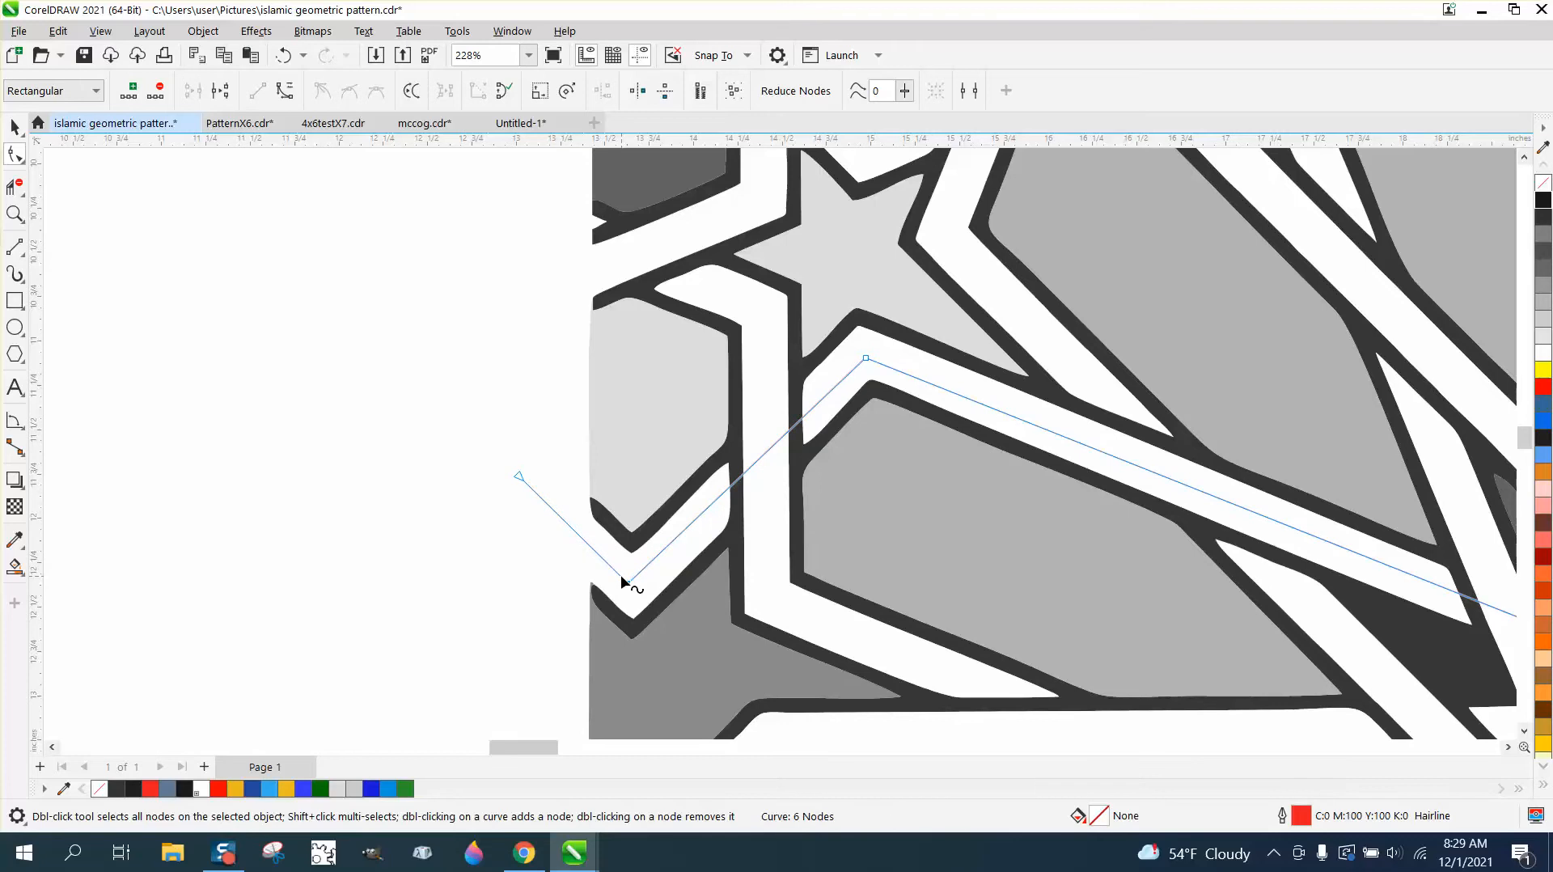
key("Right")
key("Right")
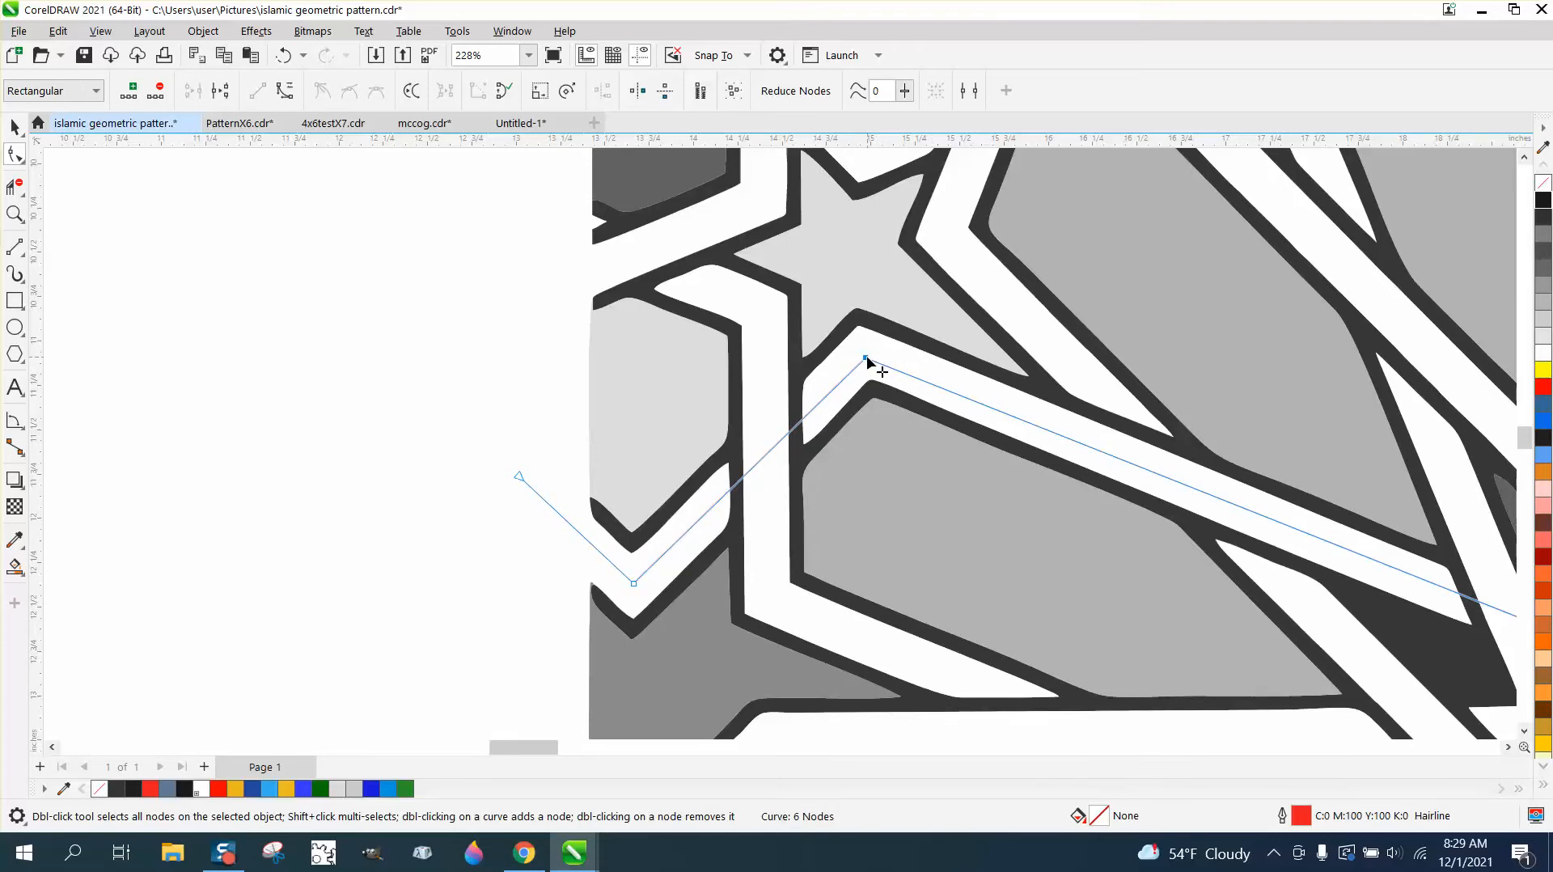
Nudge the red line's next corner node, below the gray star, 0.03 inch up and its left end node 0.01 inch left.
key("Up")
key("Up")
key("Up")
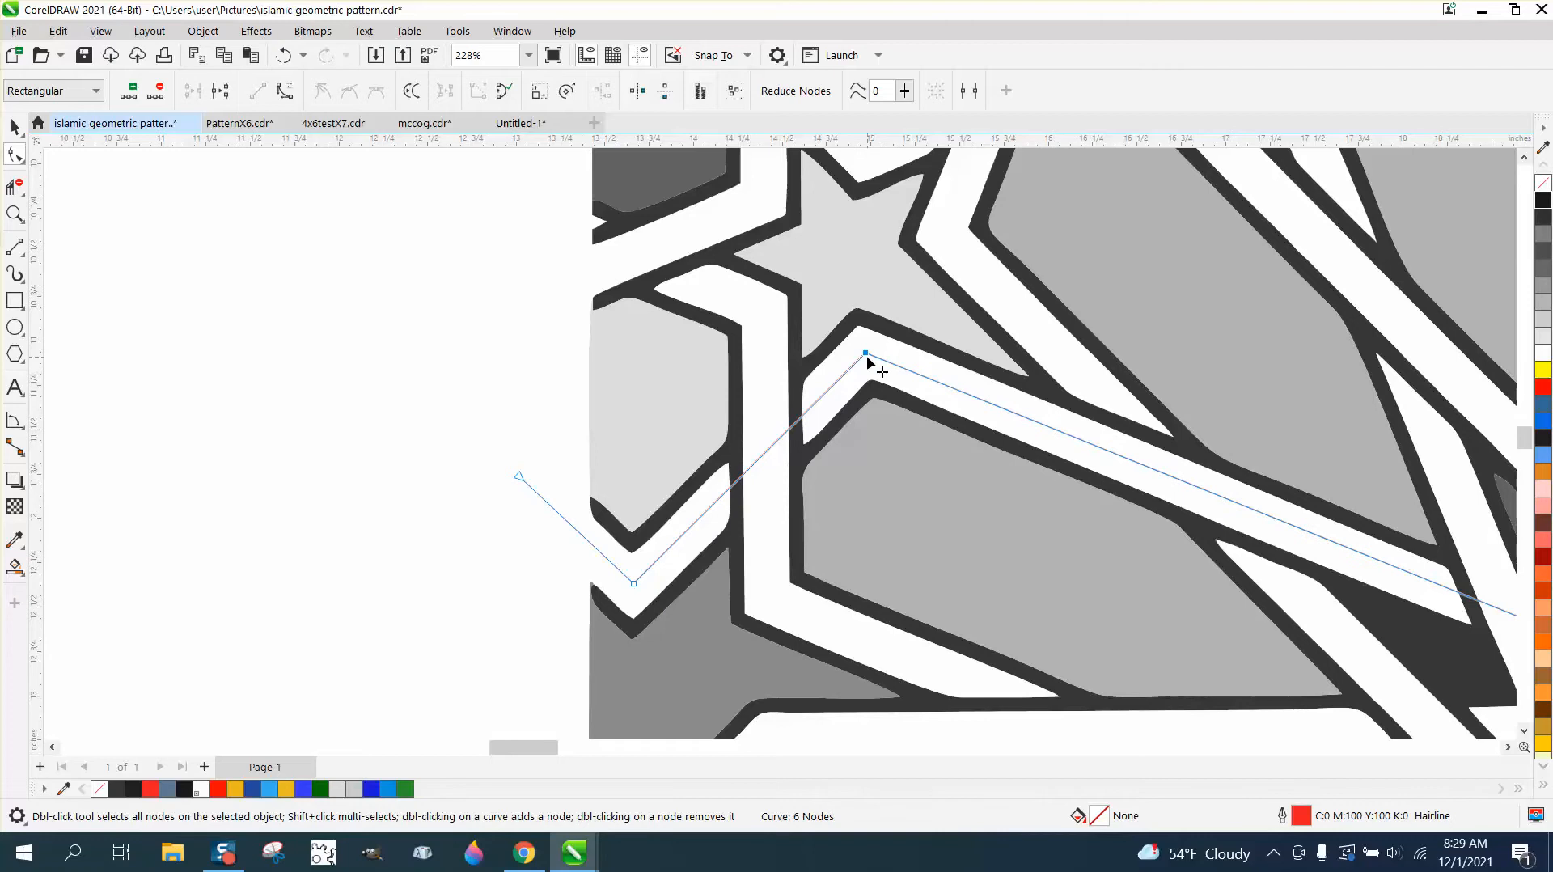
left_click(518, 478)
key("Left")
scroll(683, 356, "down", 3)
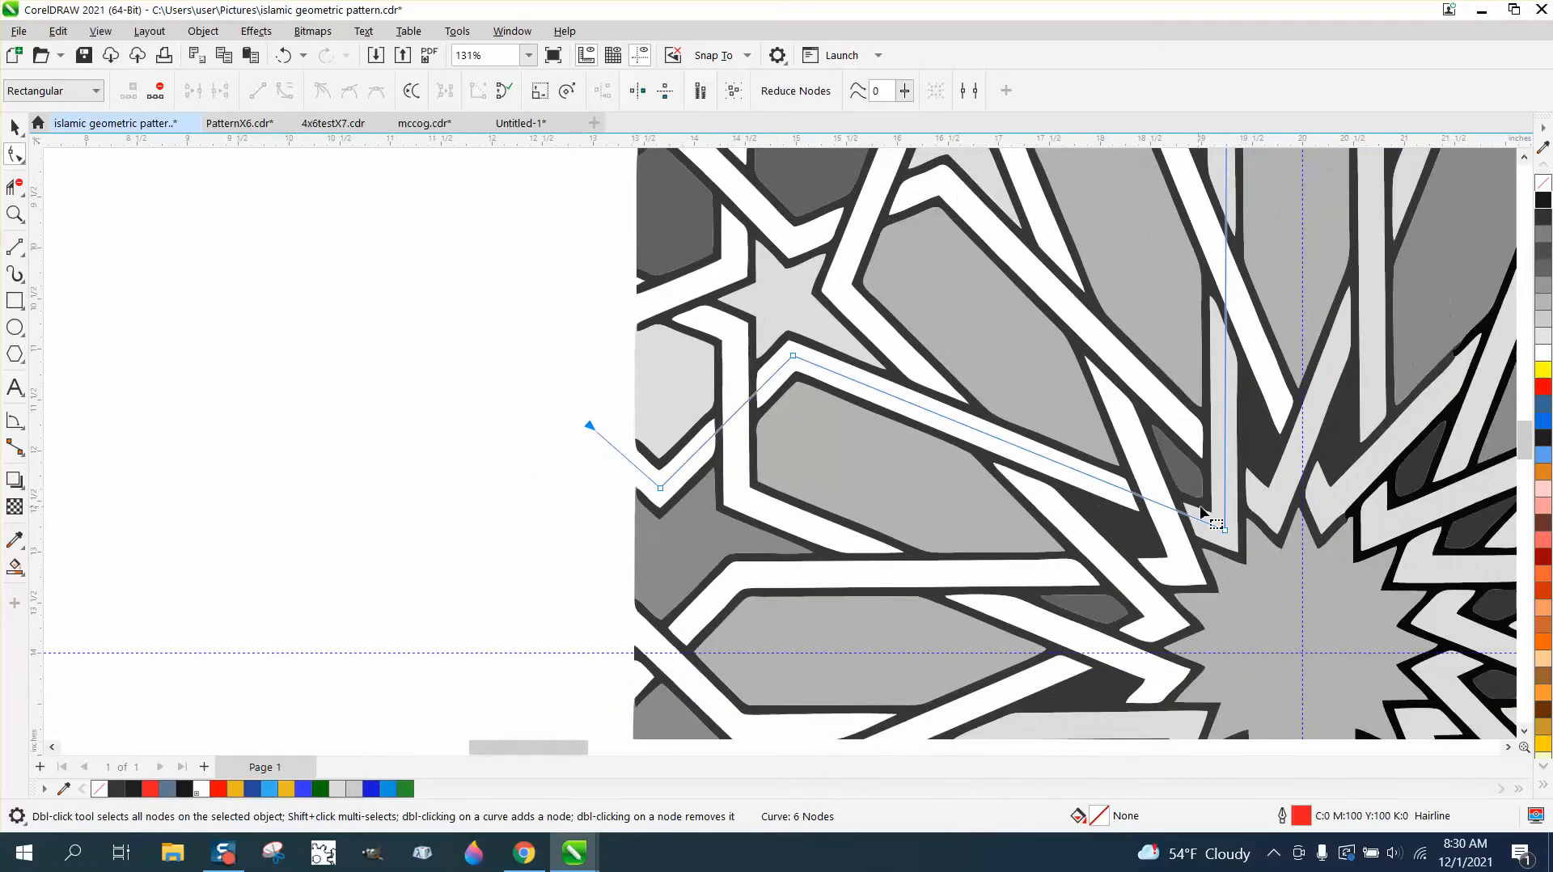
scroll(1157, 524, "down", 2)
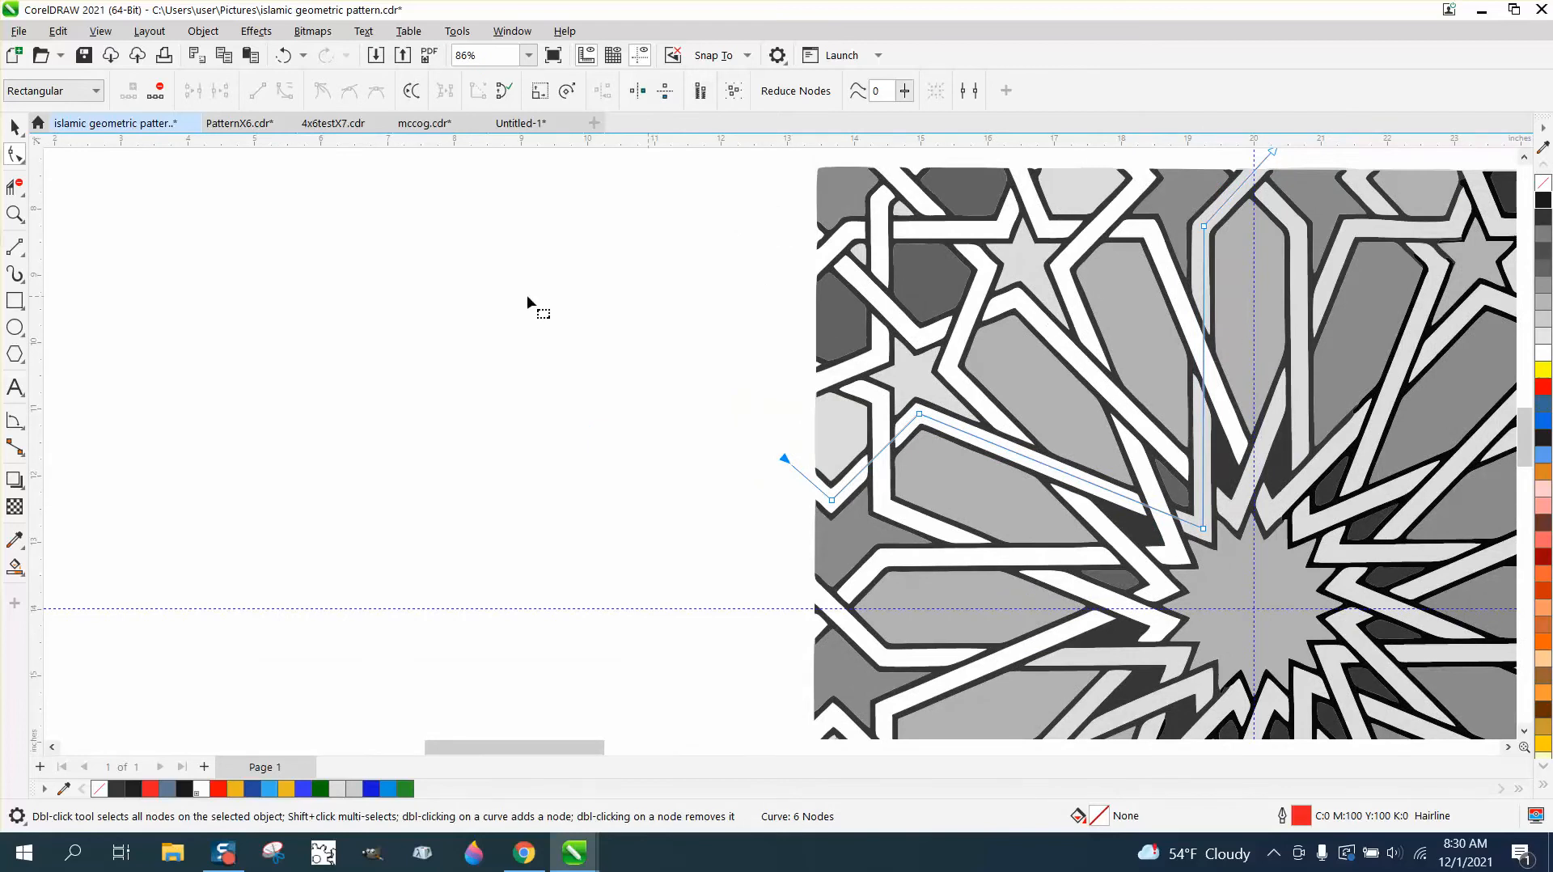
Nudge the red line's upper bend node 0.03 inch left, into the middle of the pale vertical band.
left_click(22, 217)
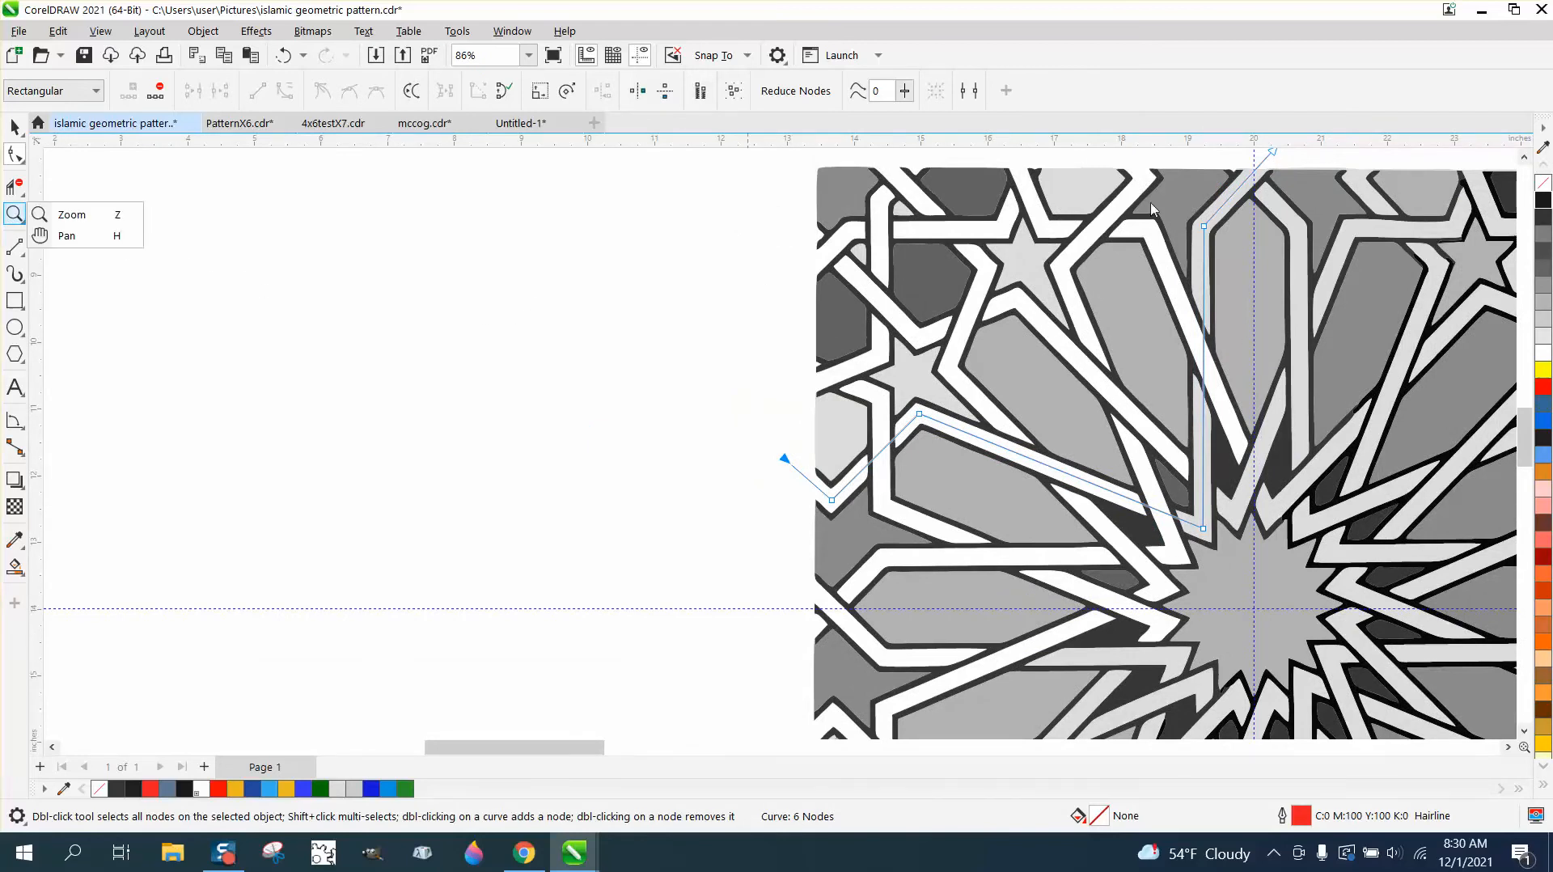
left_click_drag(1166, 203, 1249, 269)
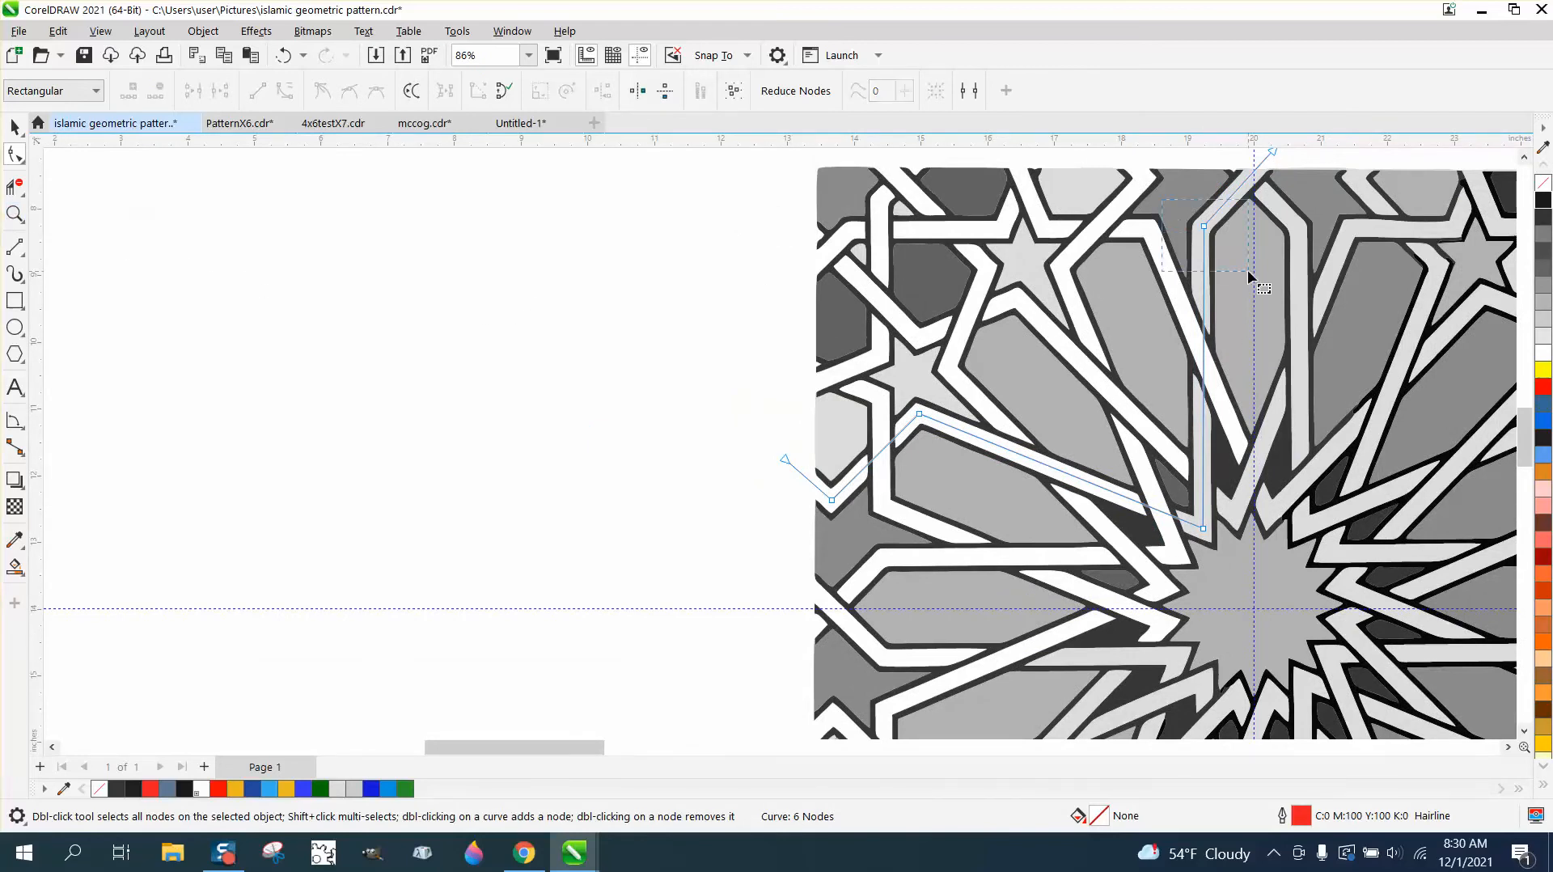
left_click(15, 213)
left_click_drag(1125, 219, 1328, 313)
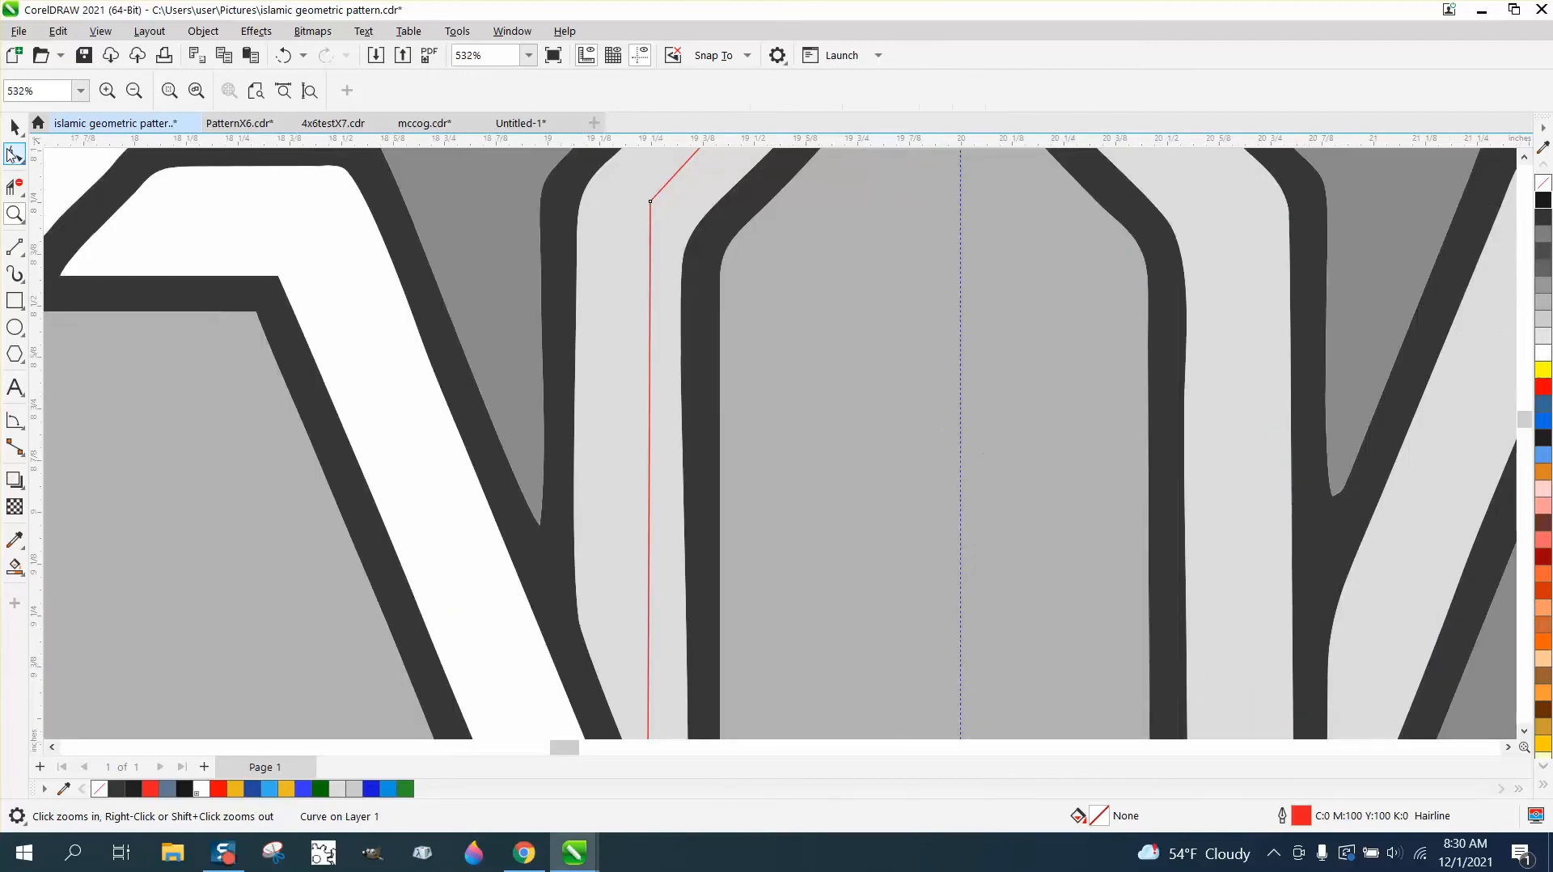
left_click(15, 154)
left_click(649, 202)
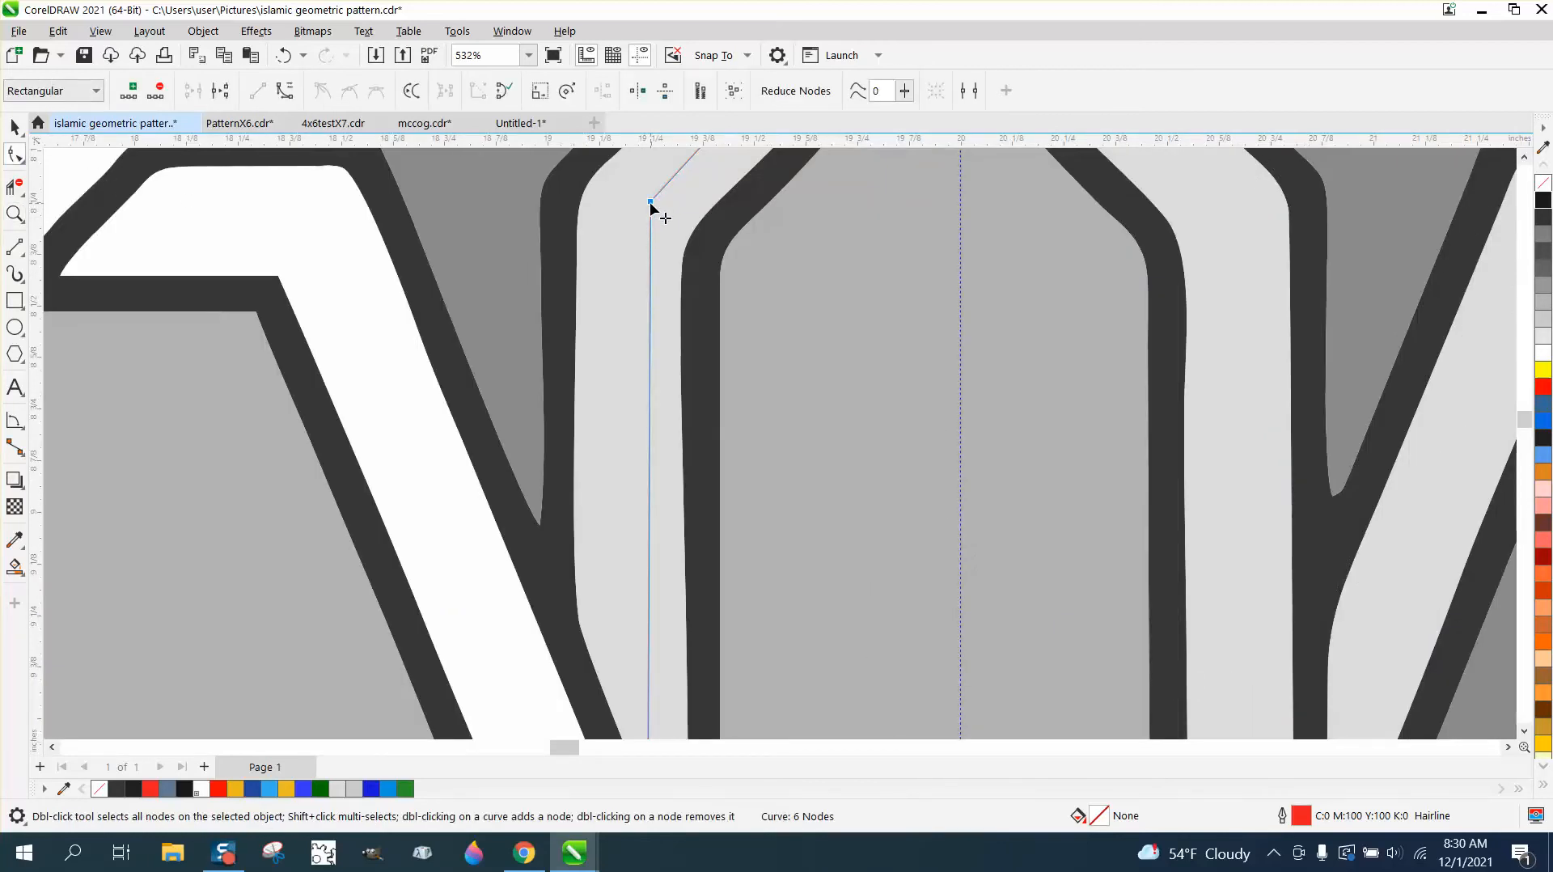
key("Left")
key("Left")
key("Left")
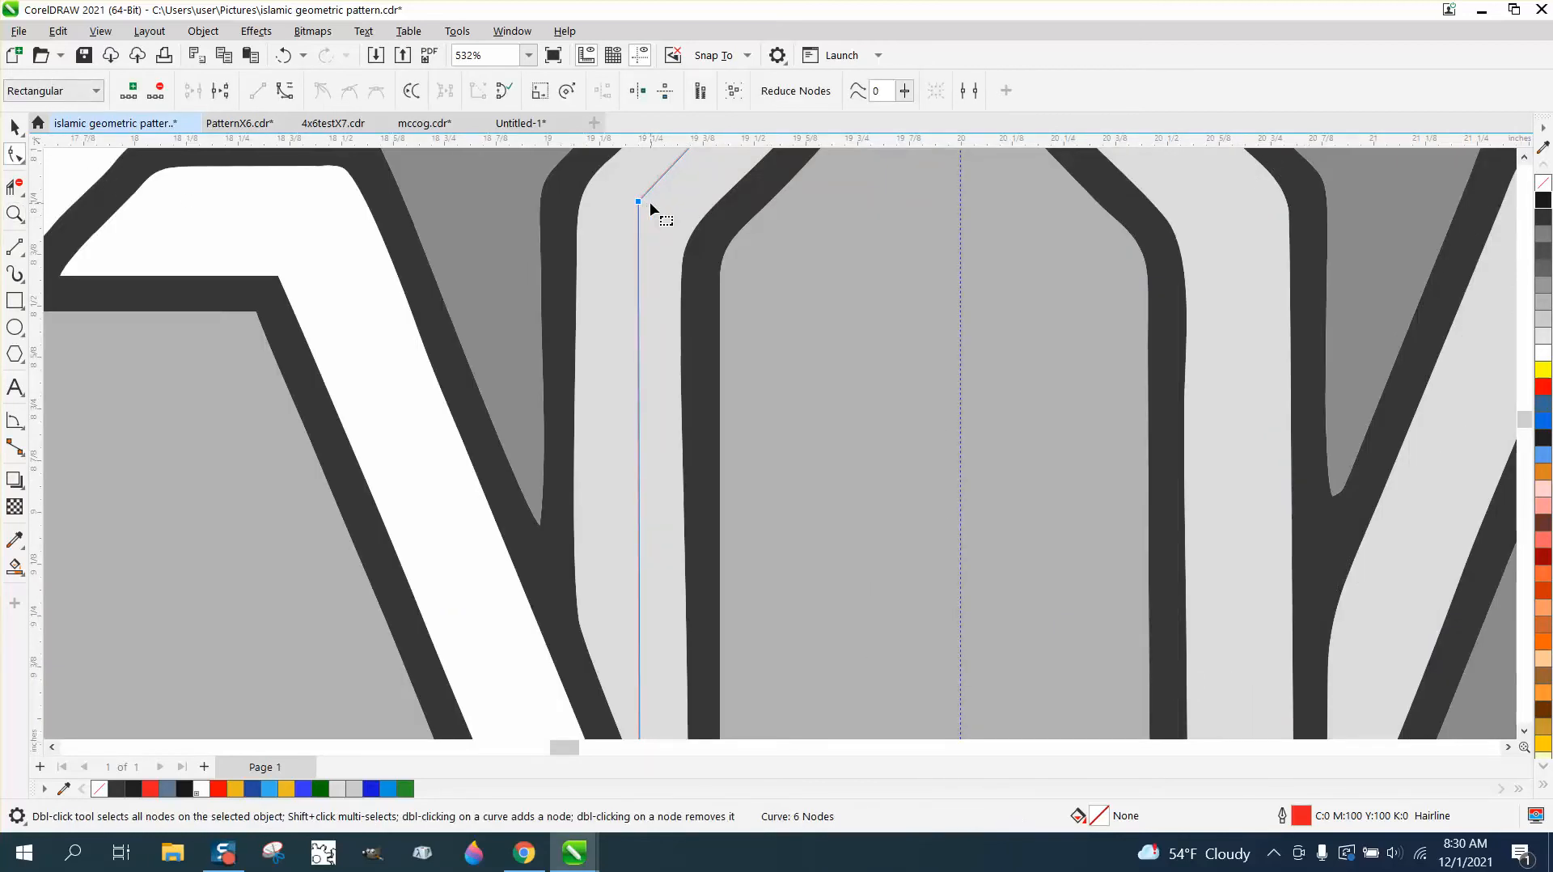
Set the nudge distance to 14 inches and move the grayscale reference pattern 14 inches to the right.
scroll(773, 395, "down", 5)
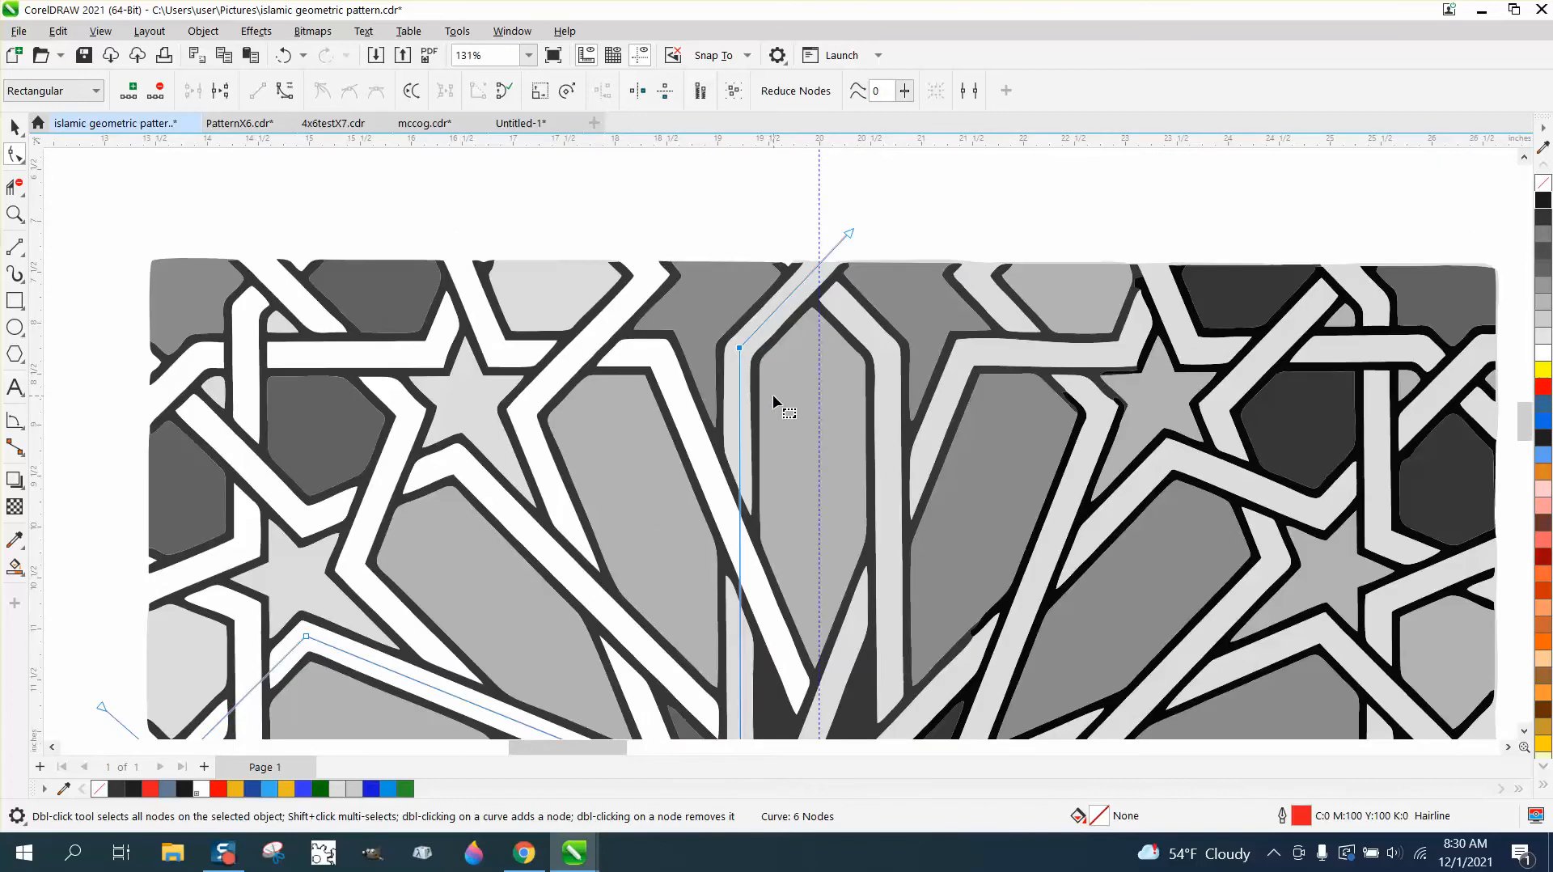
scroll(773, 388, "down", 2)
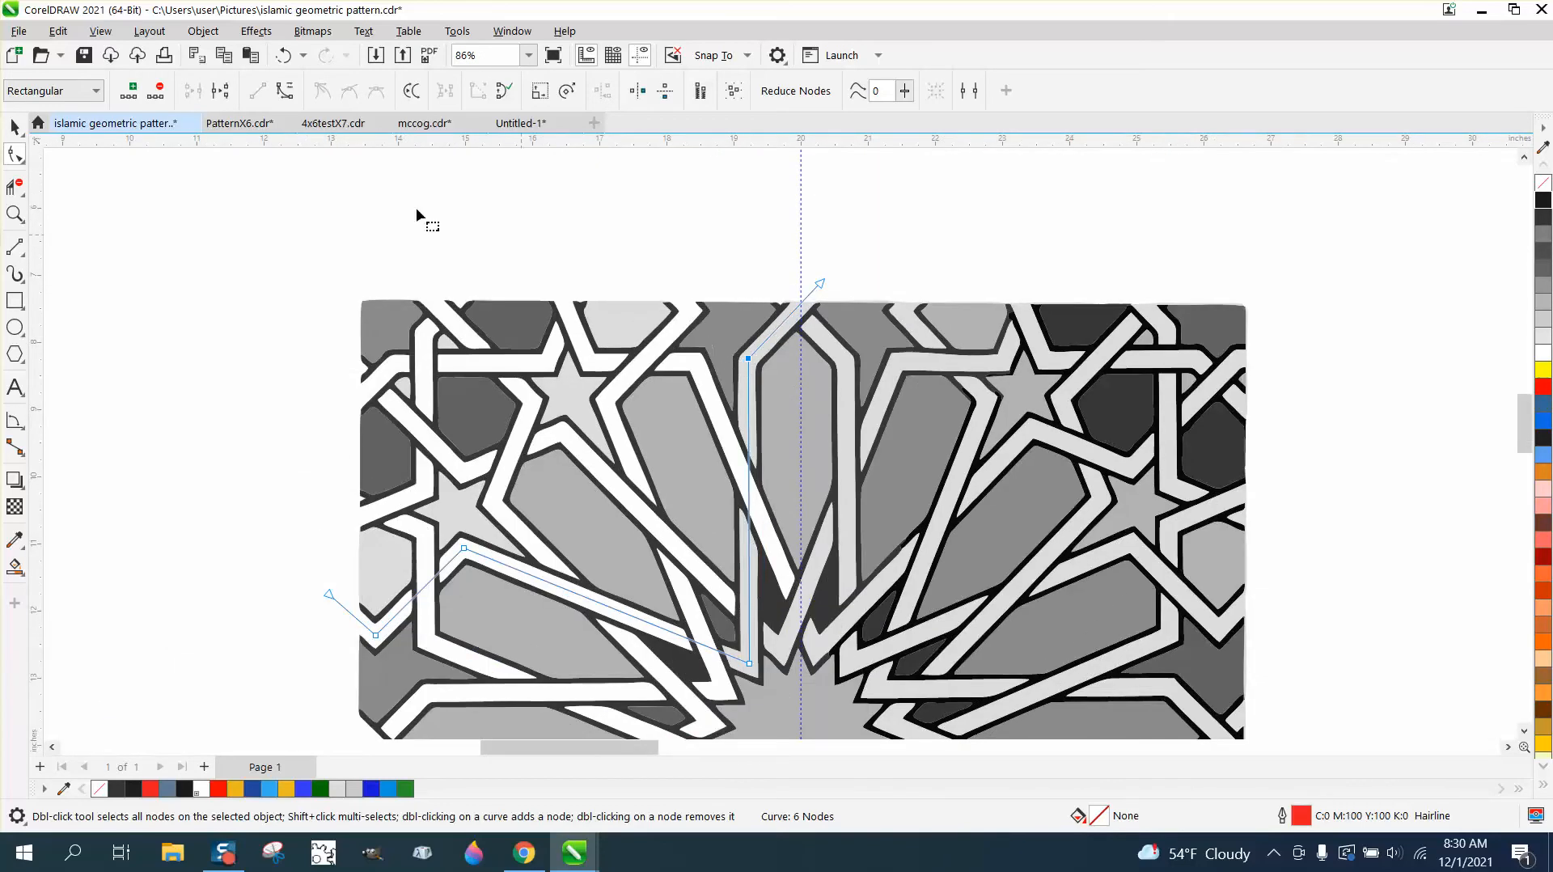
left_click(14, 127)
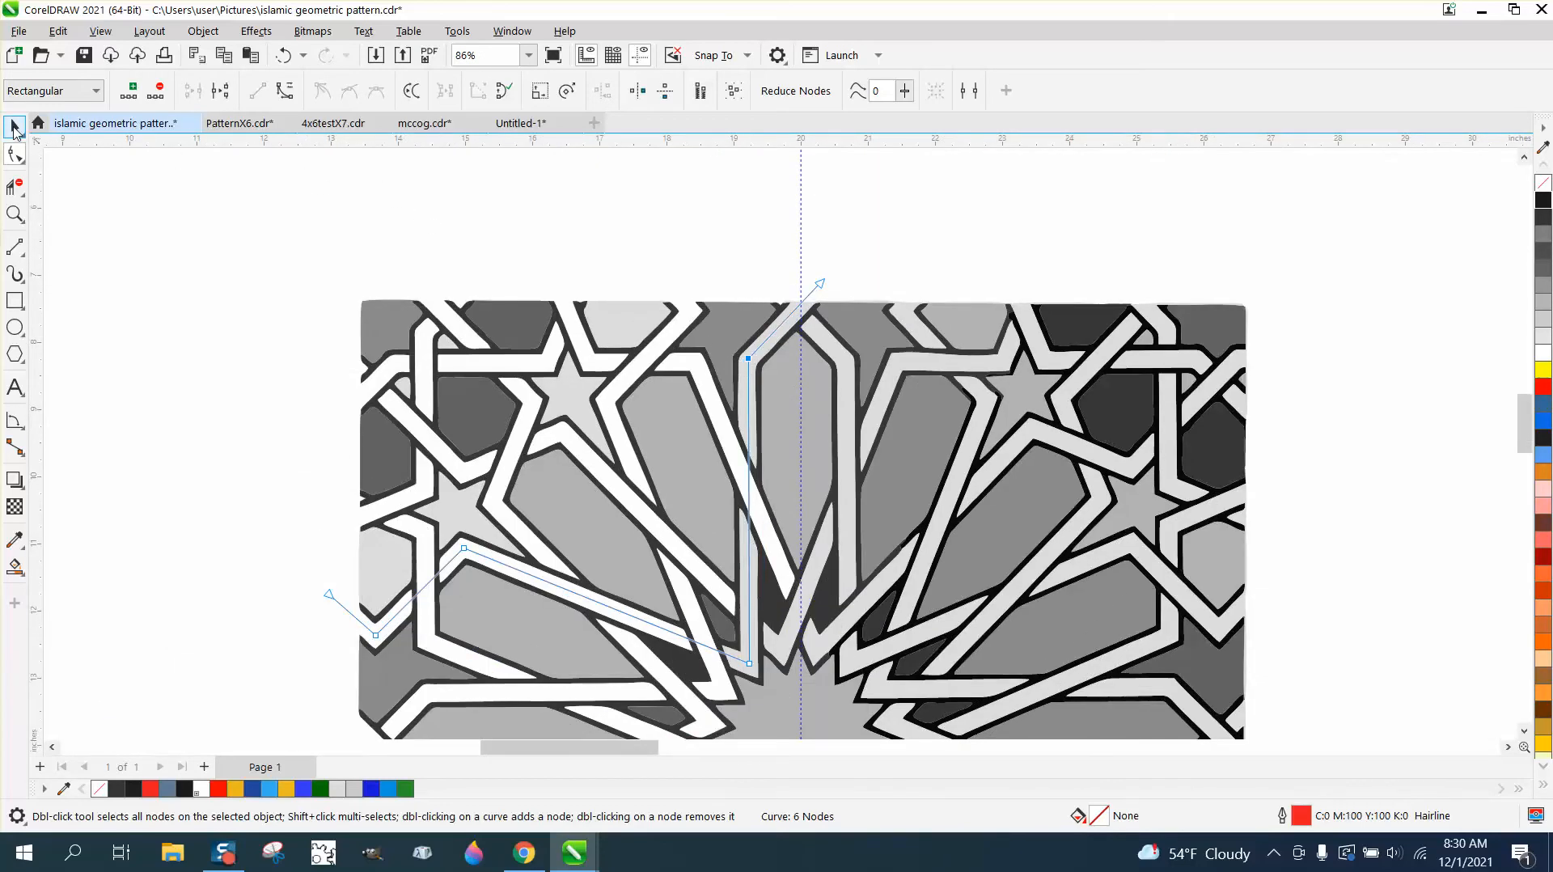
left_click(926, 453)
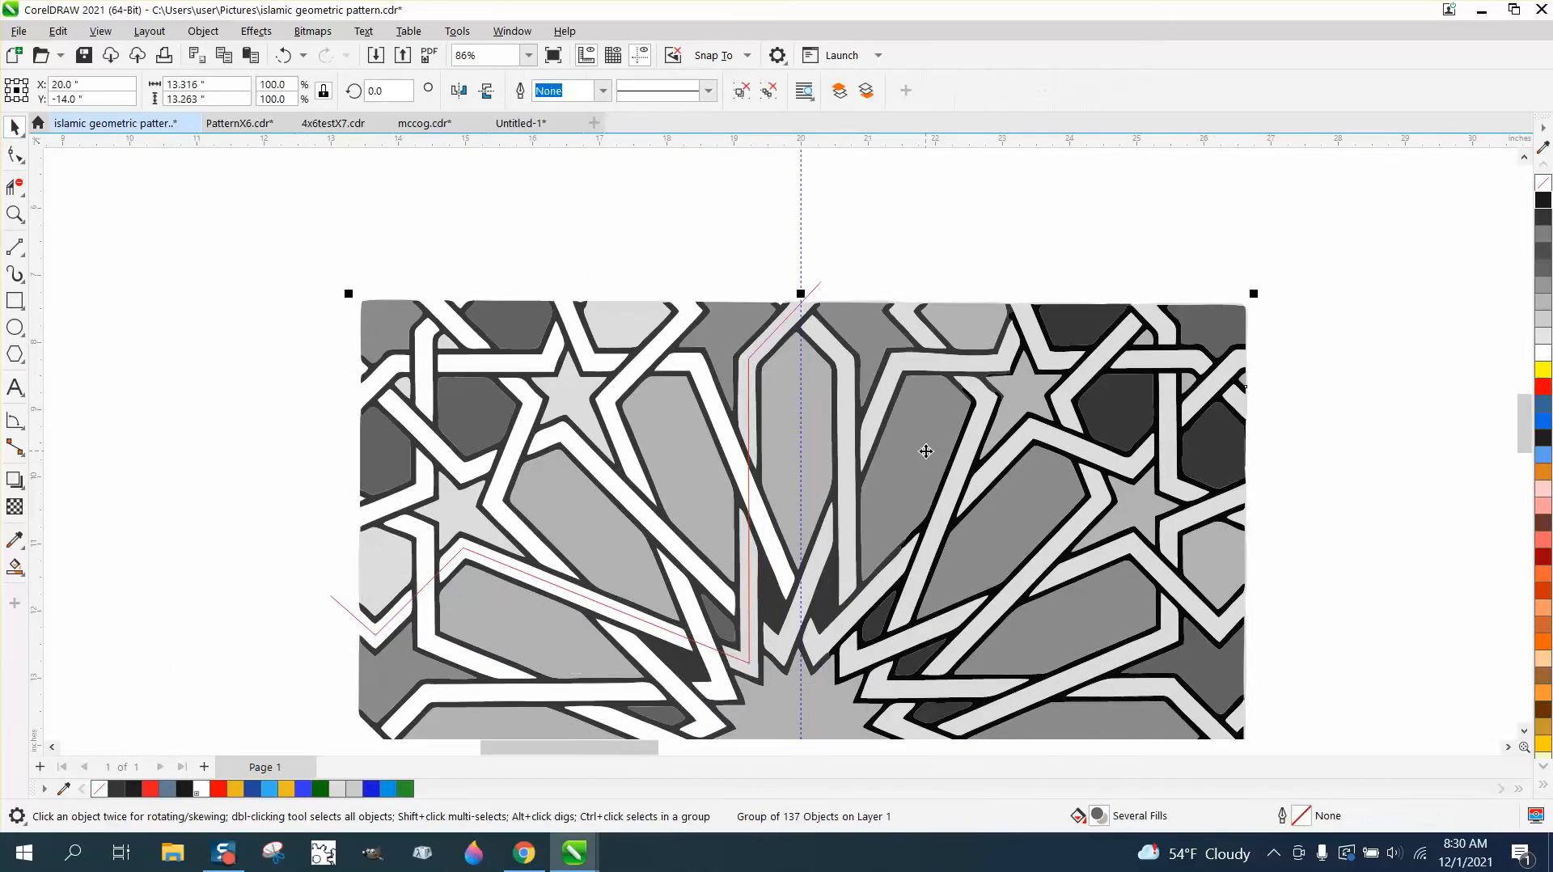
left_click(939, 205)
left_click(549, 310)
left_click(569, 211)
left_click_drag(673, 92, 588, 97)
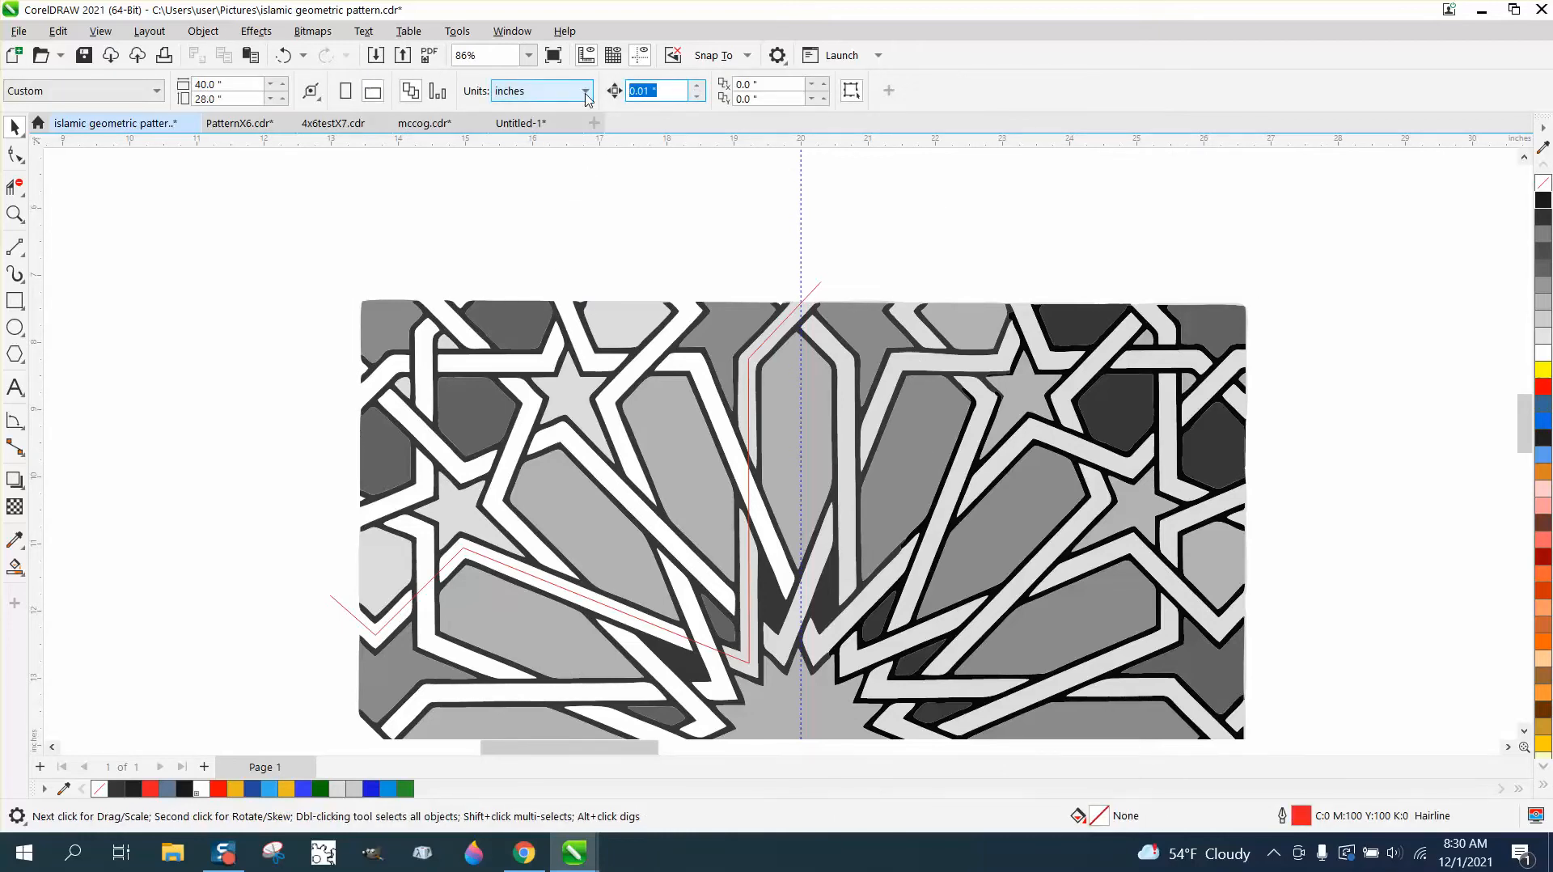
type("14")
left_click(1203, 387)
key("Right")
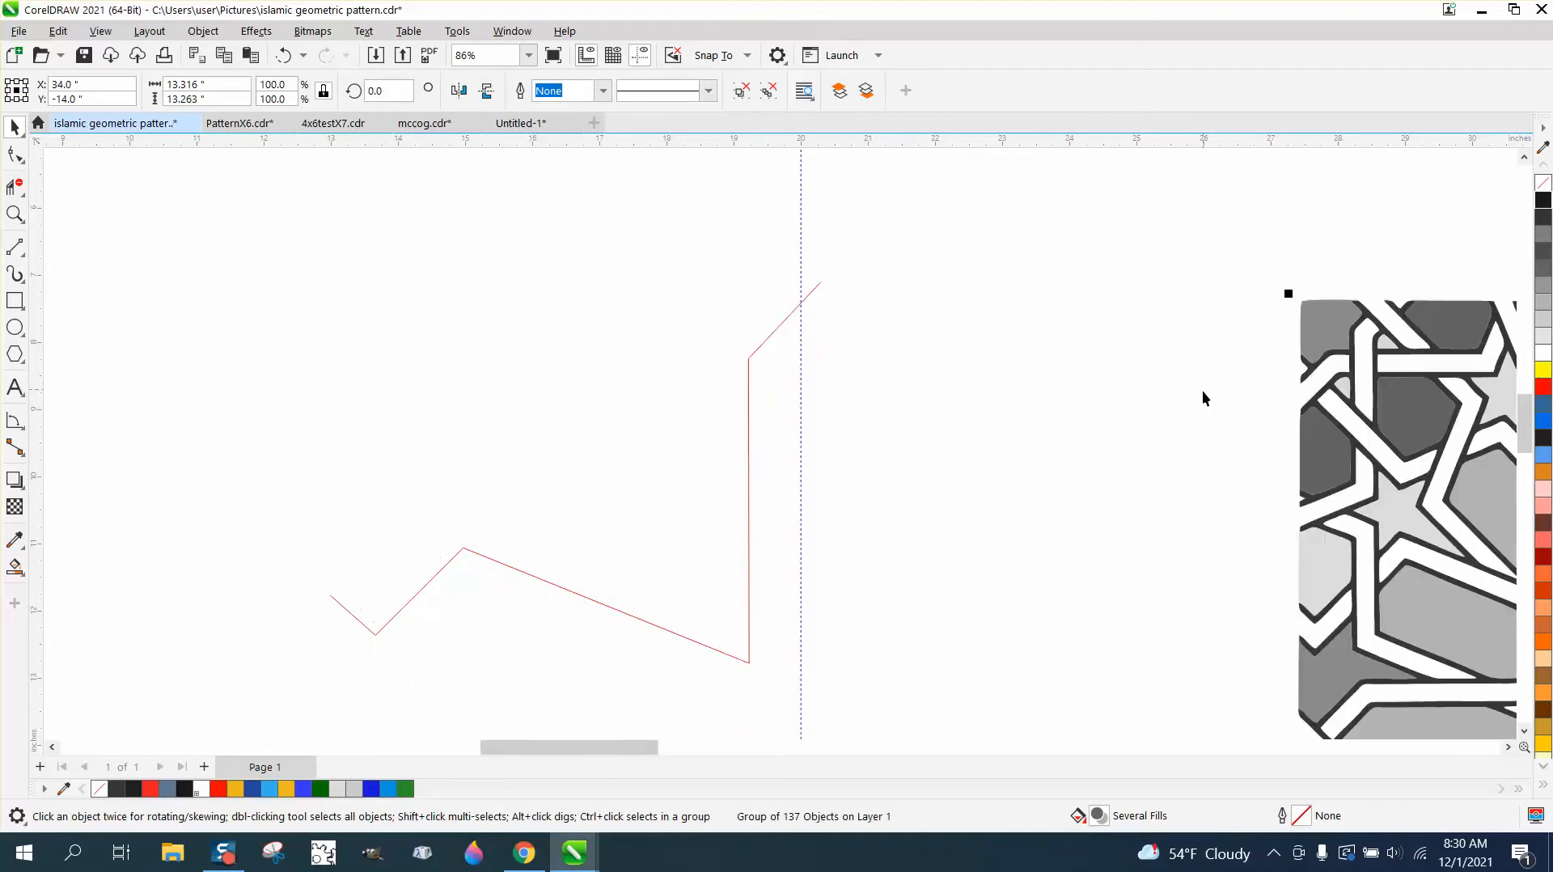
Apply a one-step outside contour with a 0.15 inch offset and red outline to the red guide line.
scroll(903, 422, "down", 5)
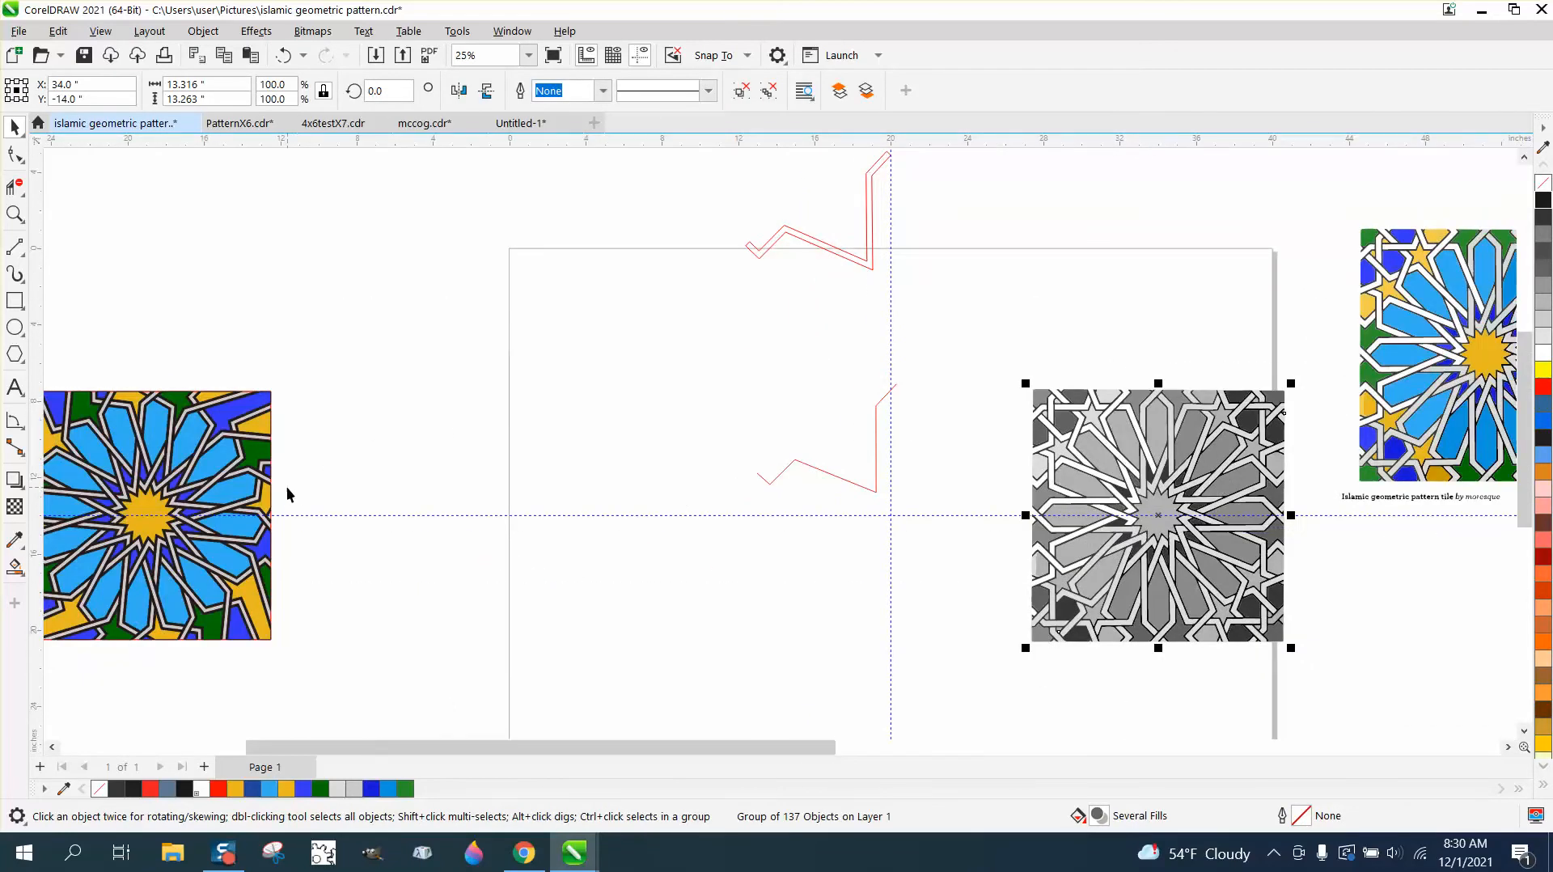
left_click(820, 473)
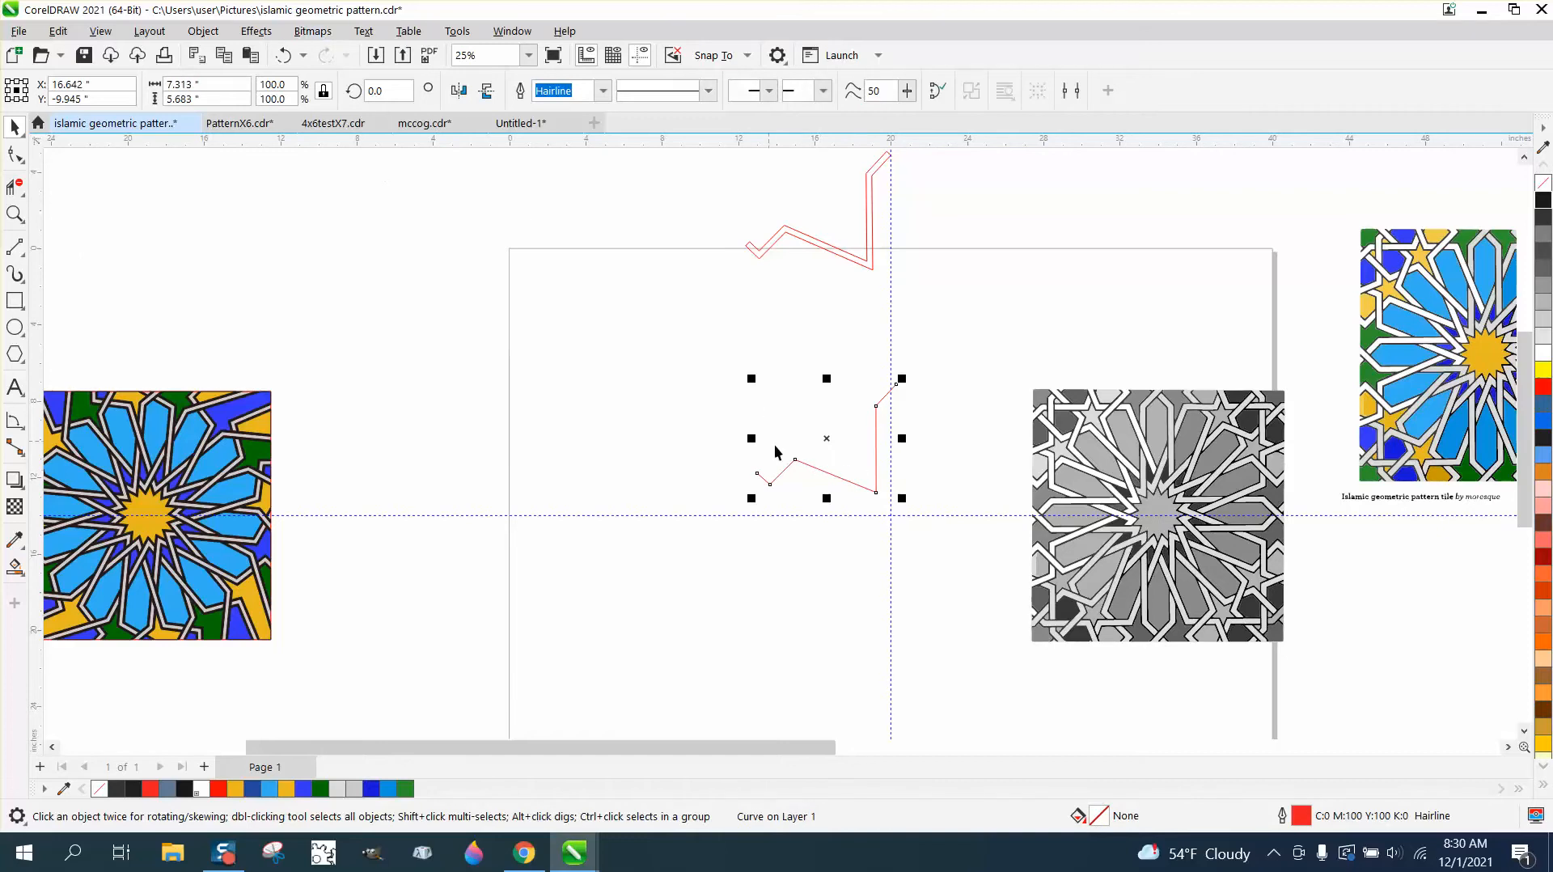
left_click(255, 32)
left_click(266, 466)
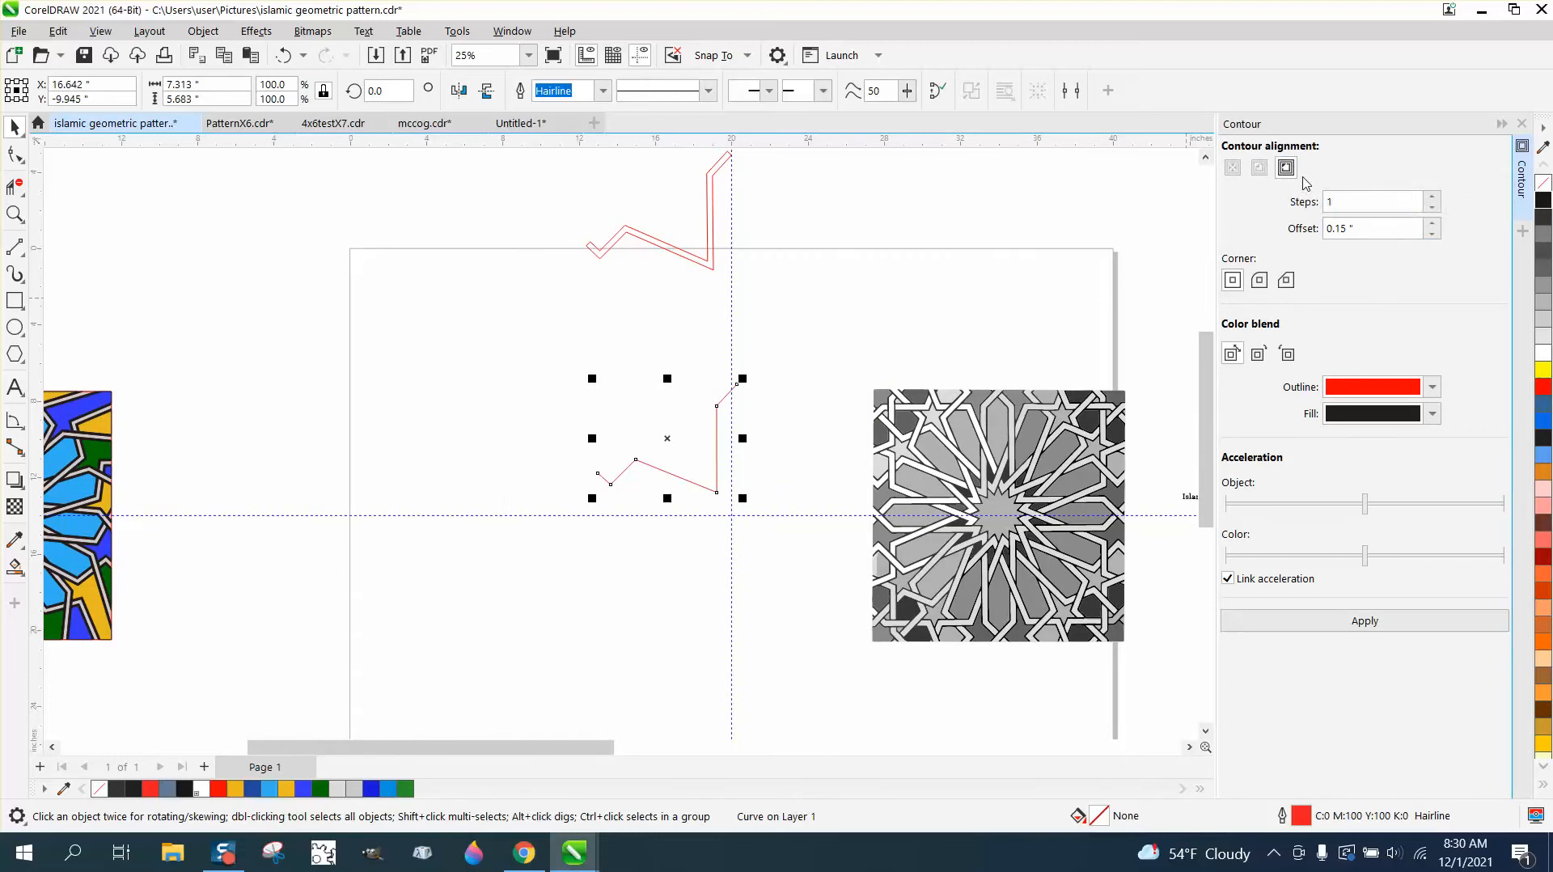
left_click(1366, 621)
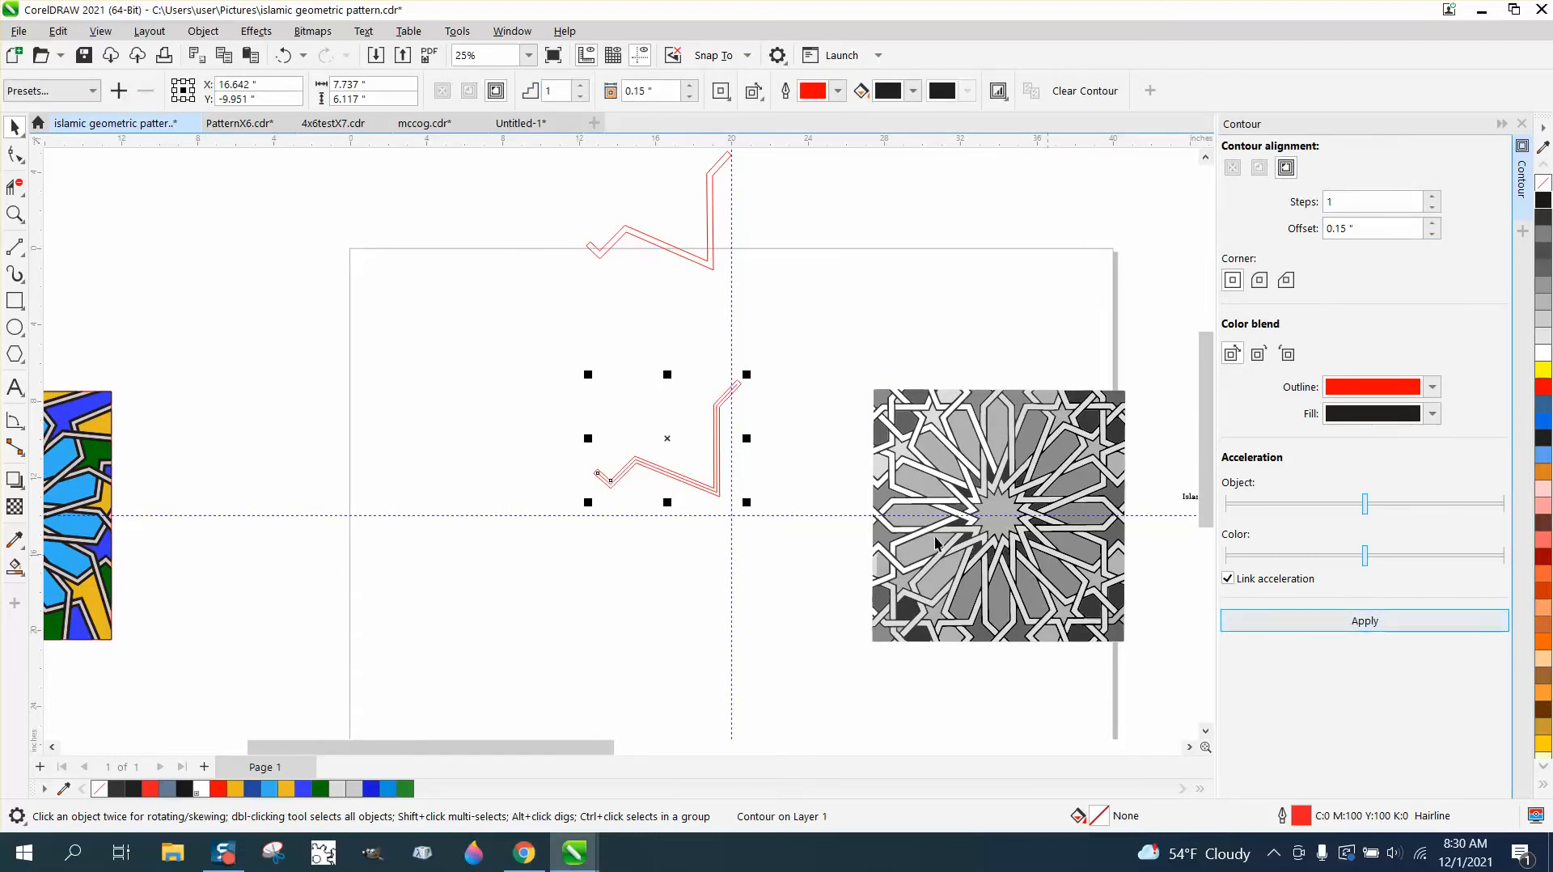
Break the contour apart from the red guide line and deselect both curves.
left_click(14, 211)
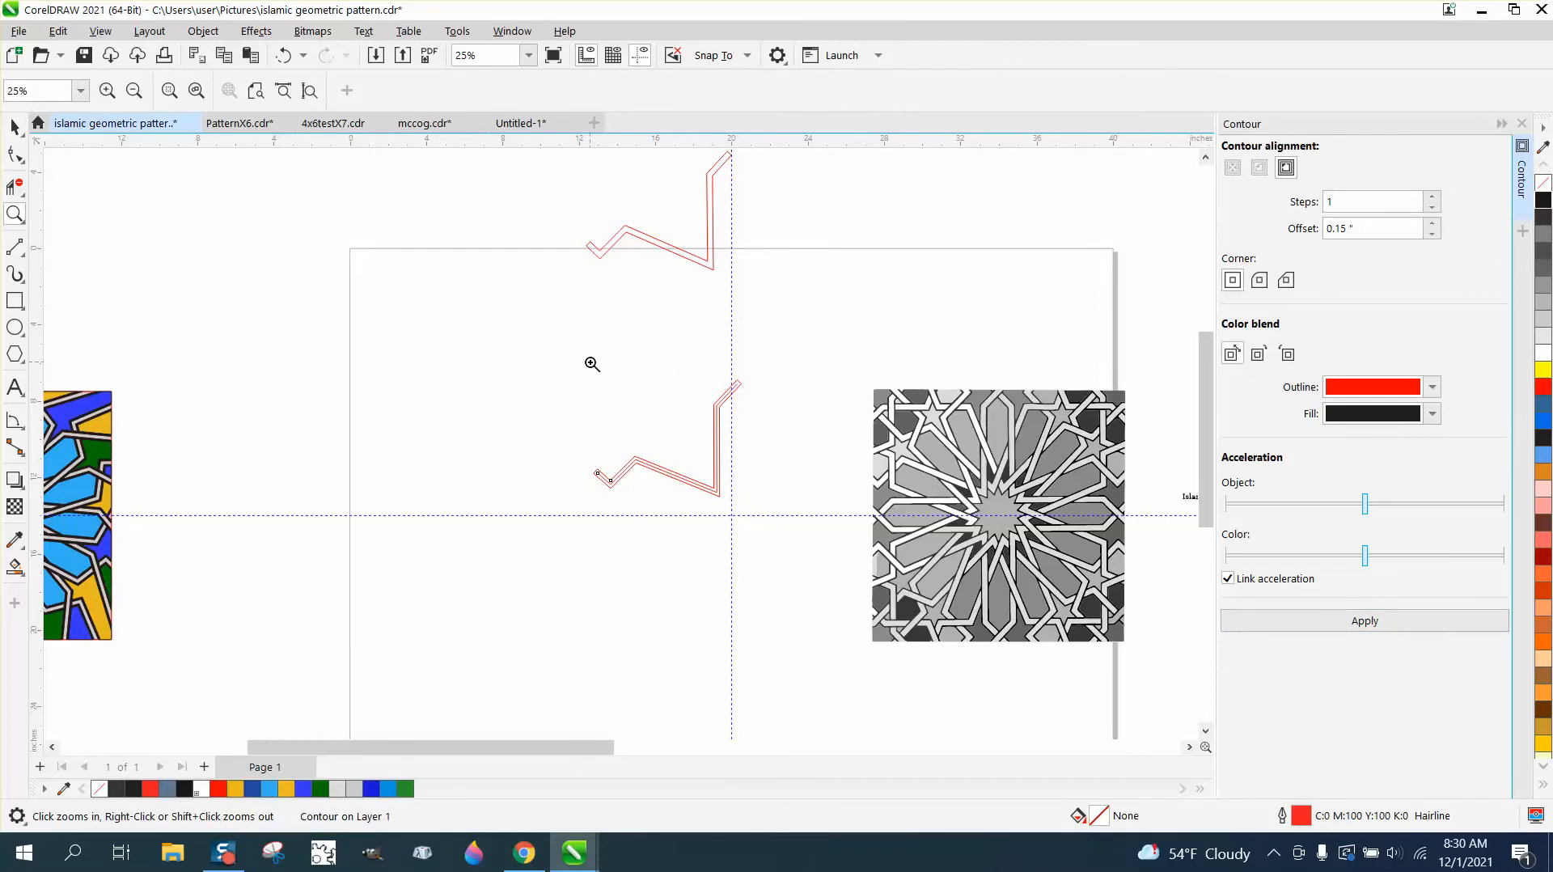
left_click_drag(799, 538, 799, 538)
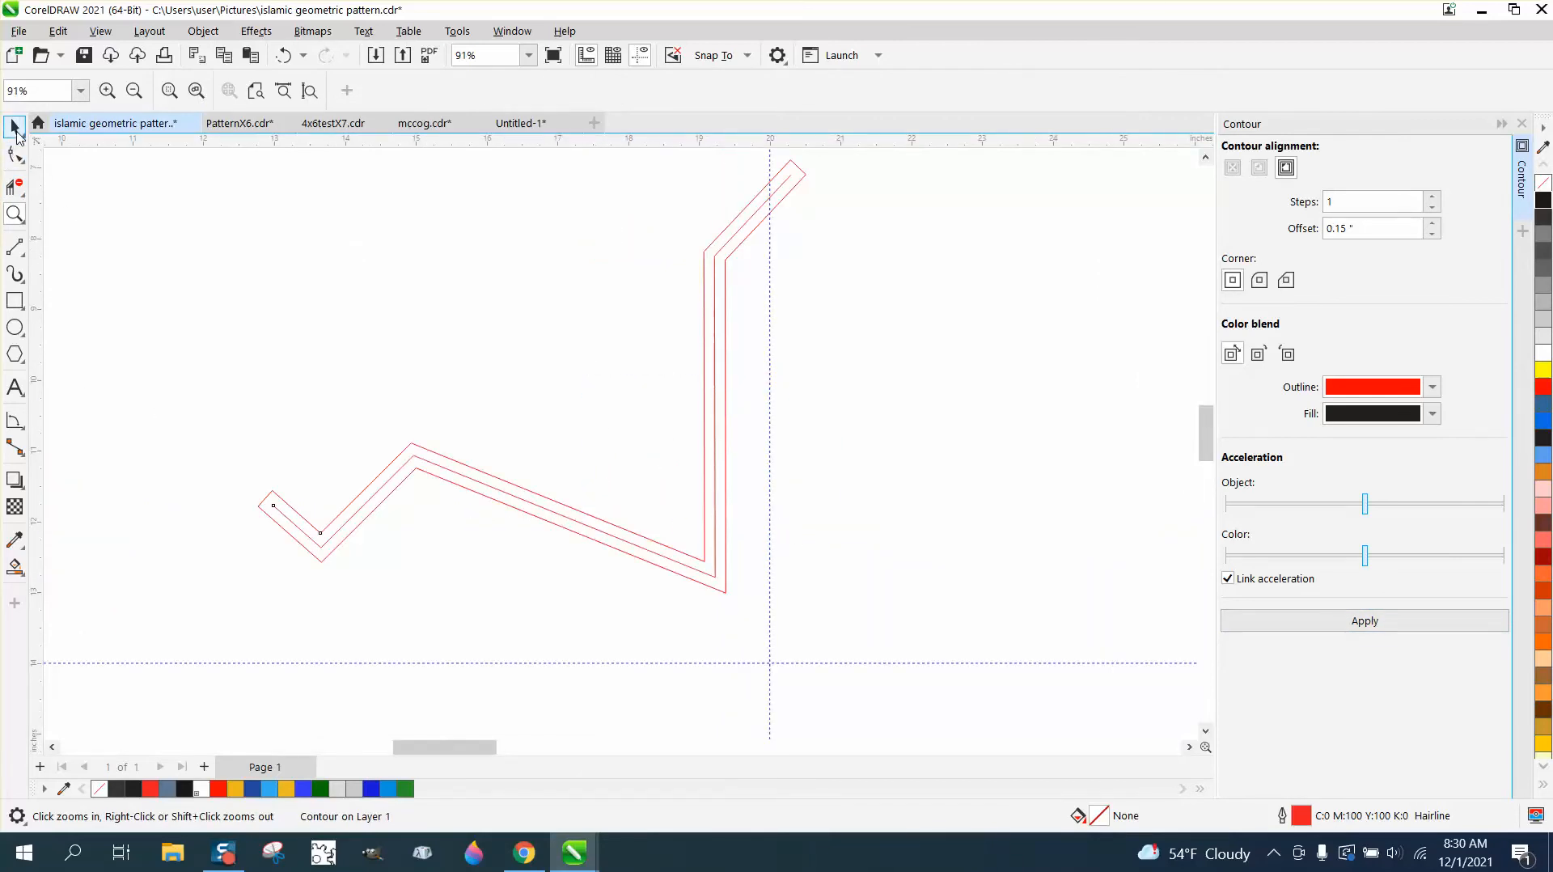
left_click(14, 126)
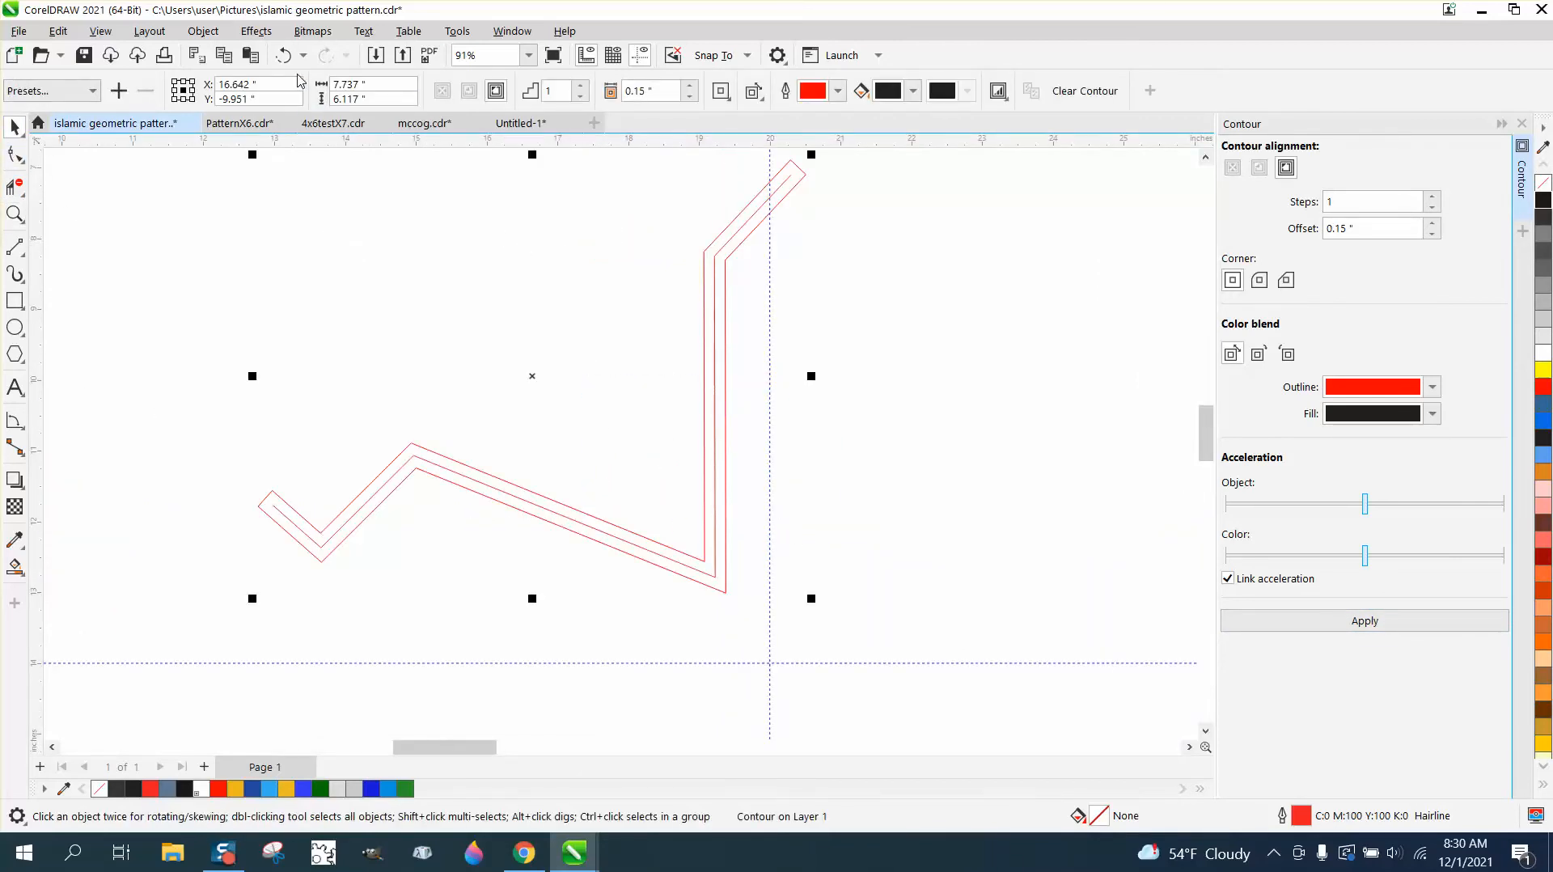
left_click(202, 31)
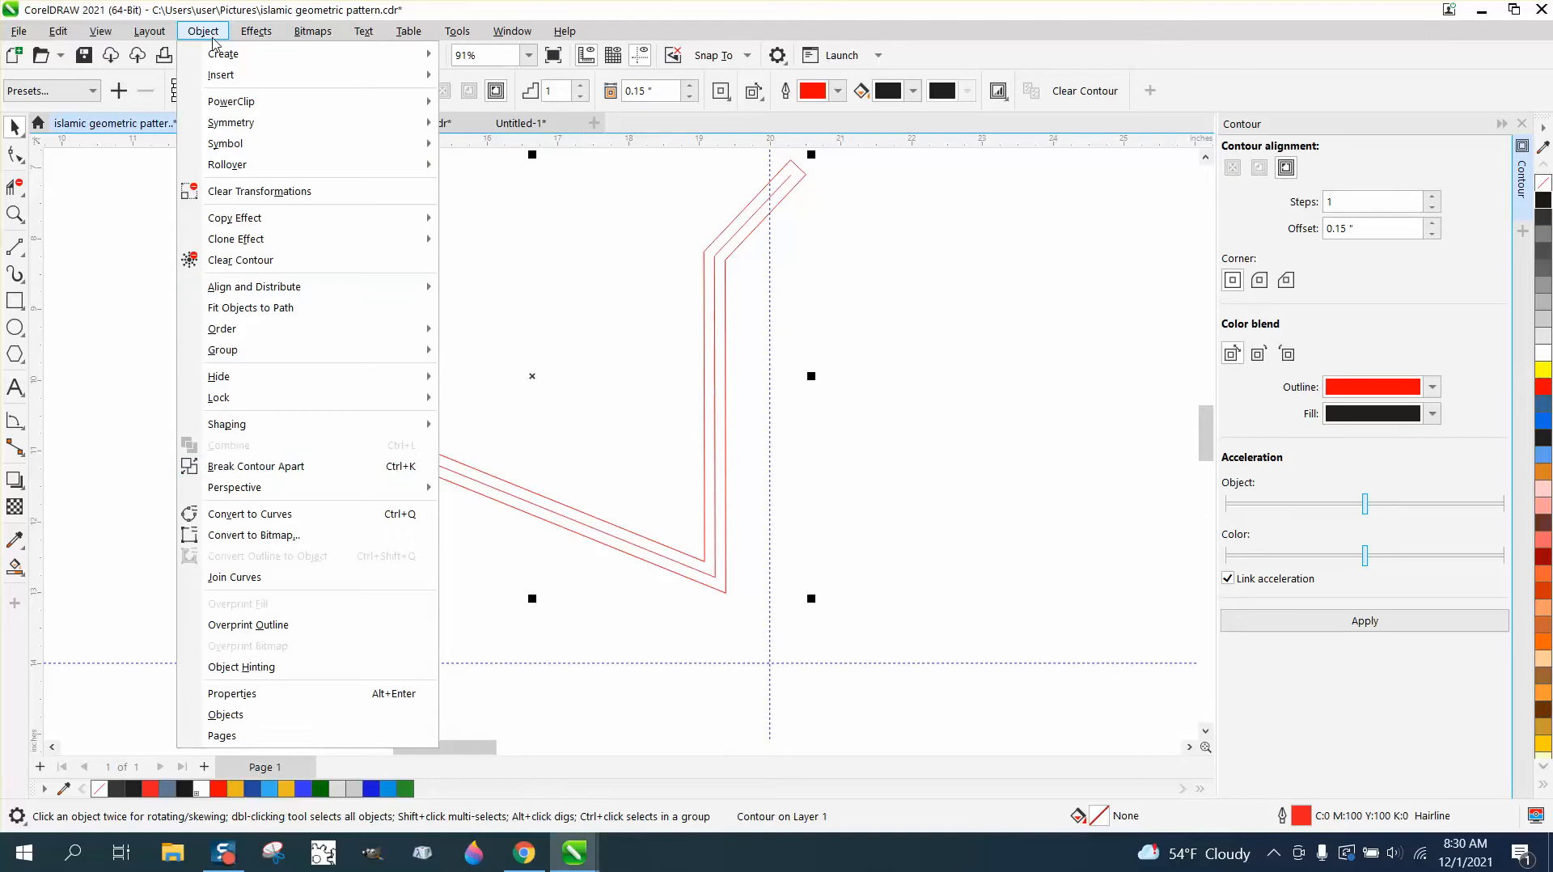
left_click(283, 467)
left_click(668, 349)
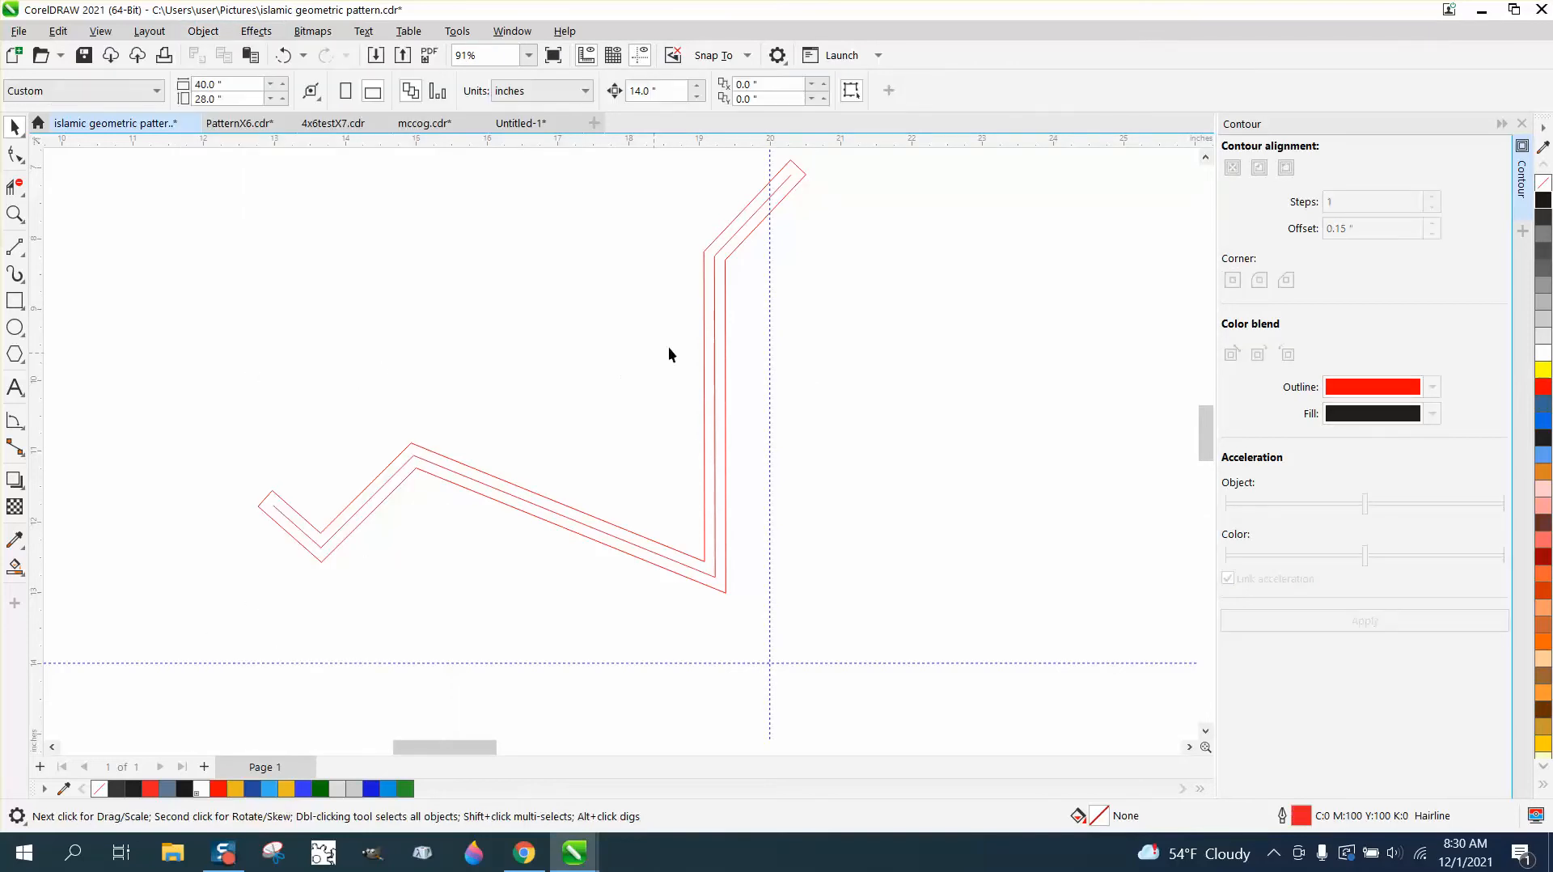
Move the red center line 14 inches up, out of the contour outline and above the page.
left_click(713, 314)
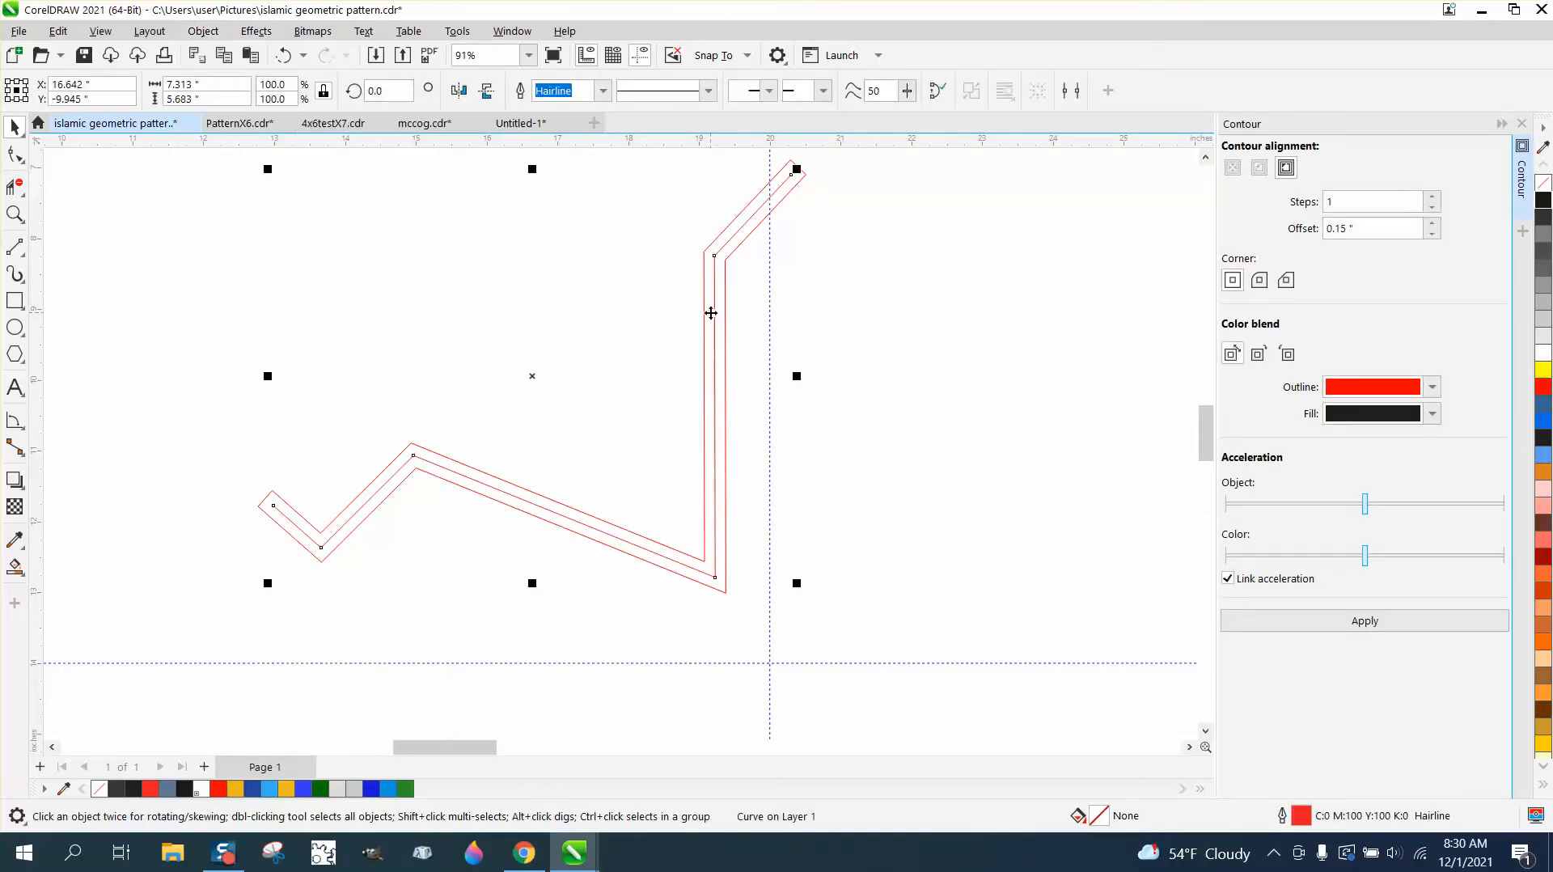
scroll(711, 314, "down", 1)
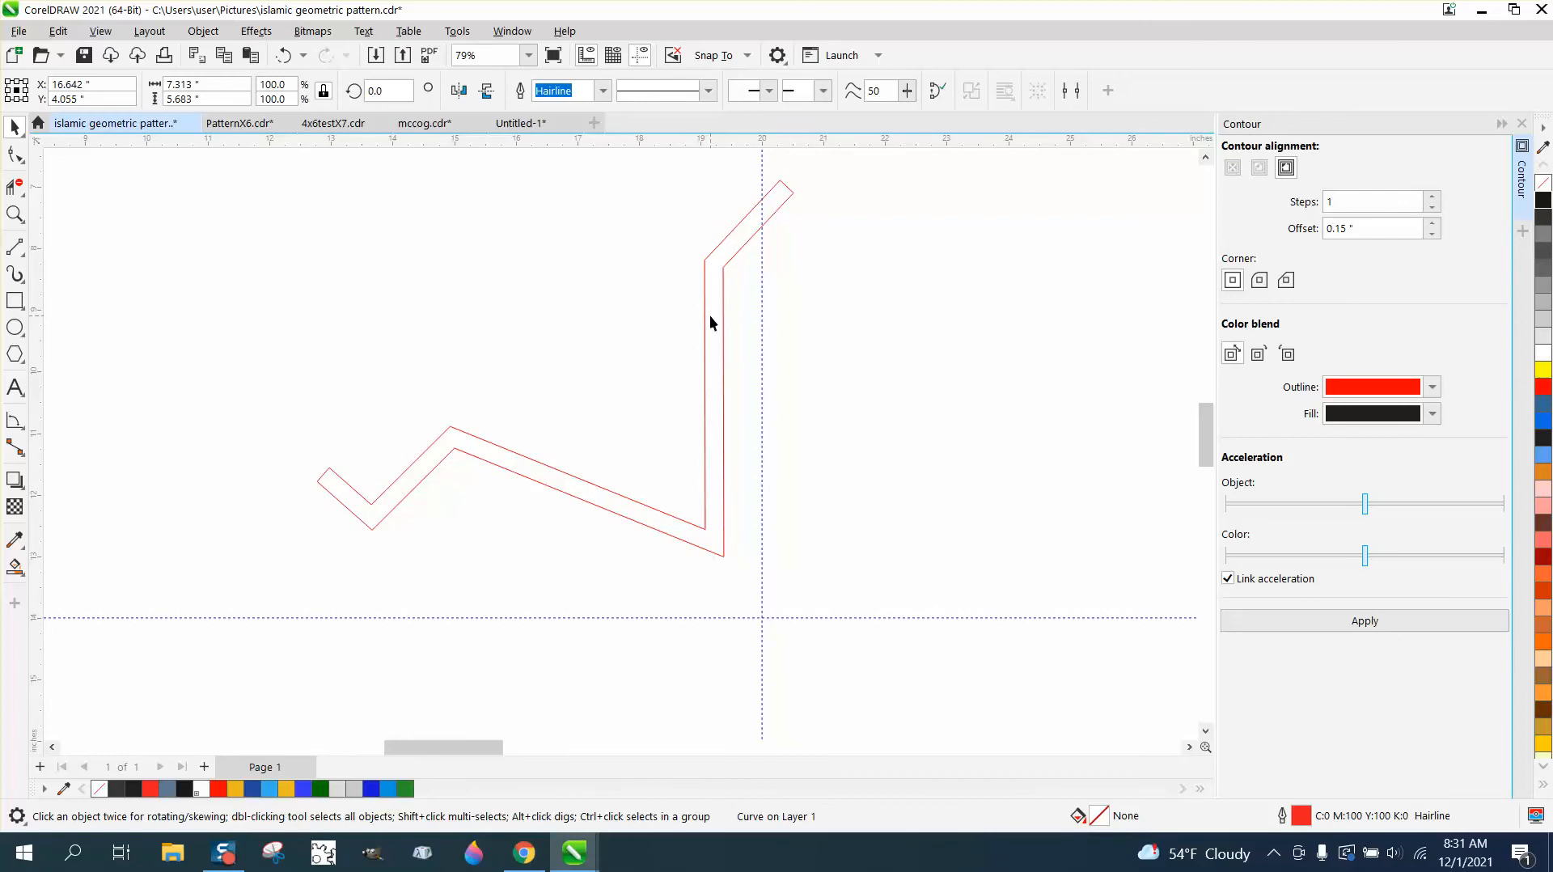
scroll(710, 316, "down", 6)
scroll(710, 331, "down", 1)
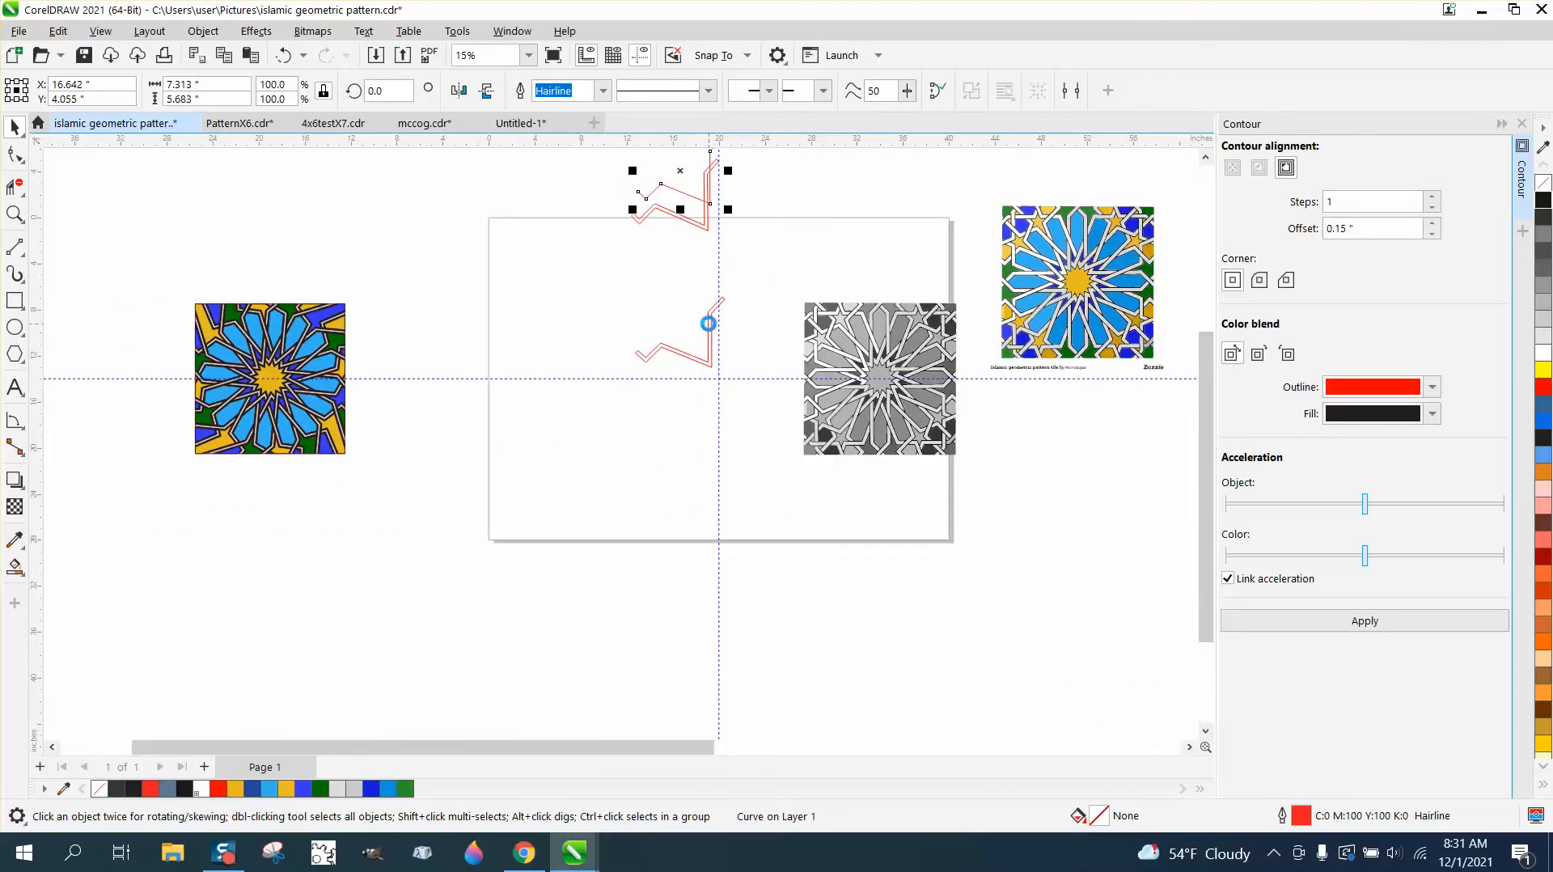
Move the grayscale reference pattern farther right, to about X 37.16 and Y -14.305 inches.
left_click(711, 361)
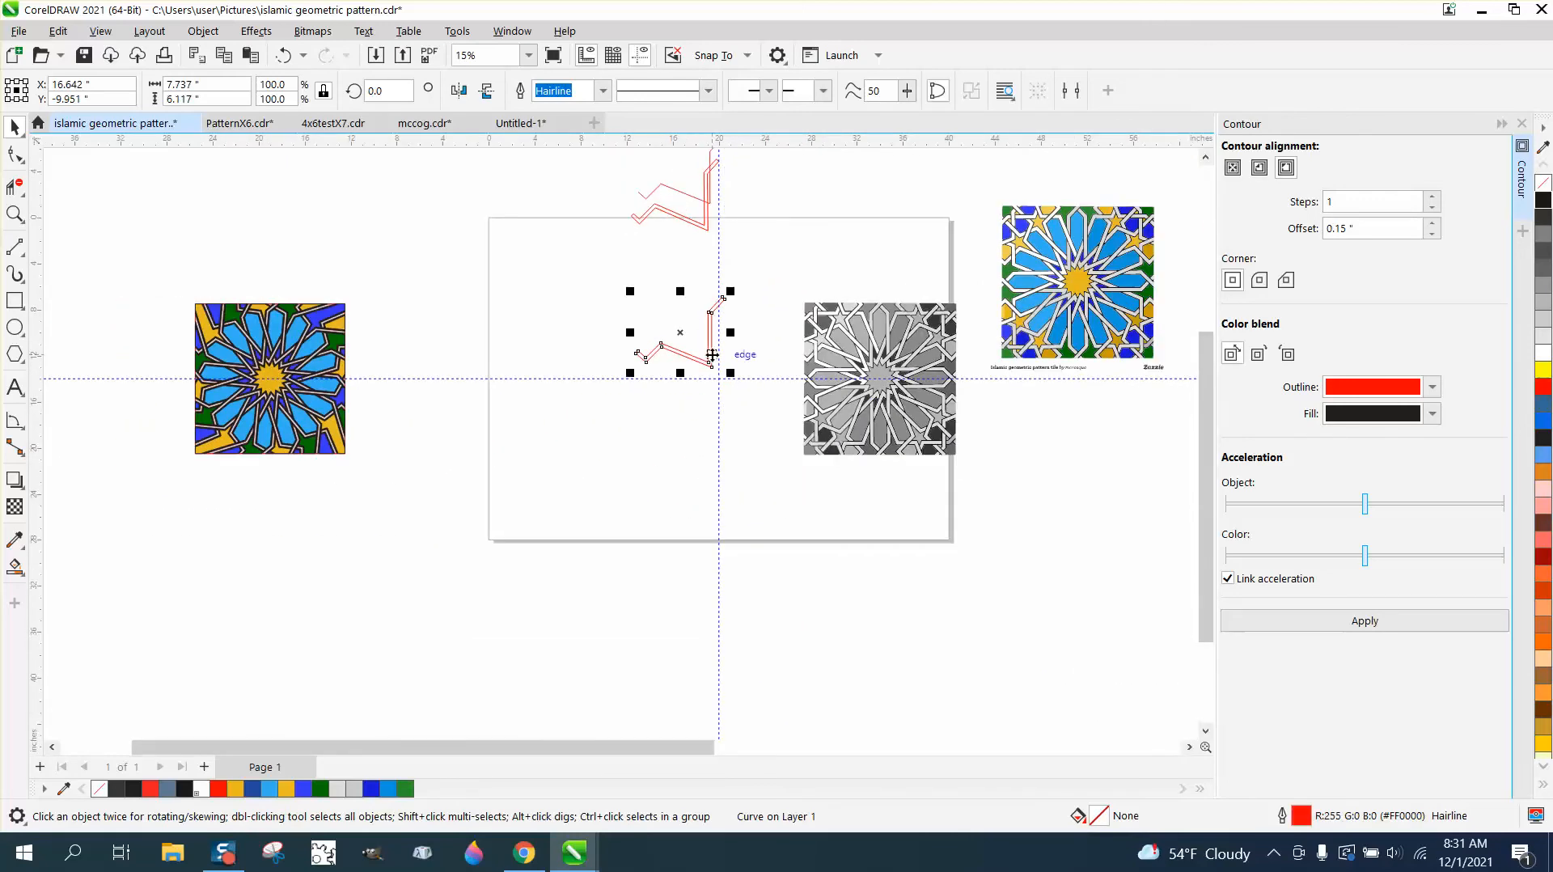
left_click(15, 215)
left_click(846, 451)
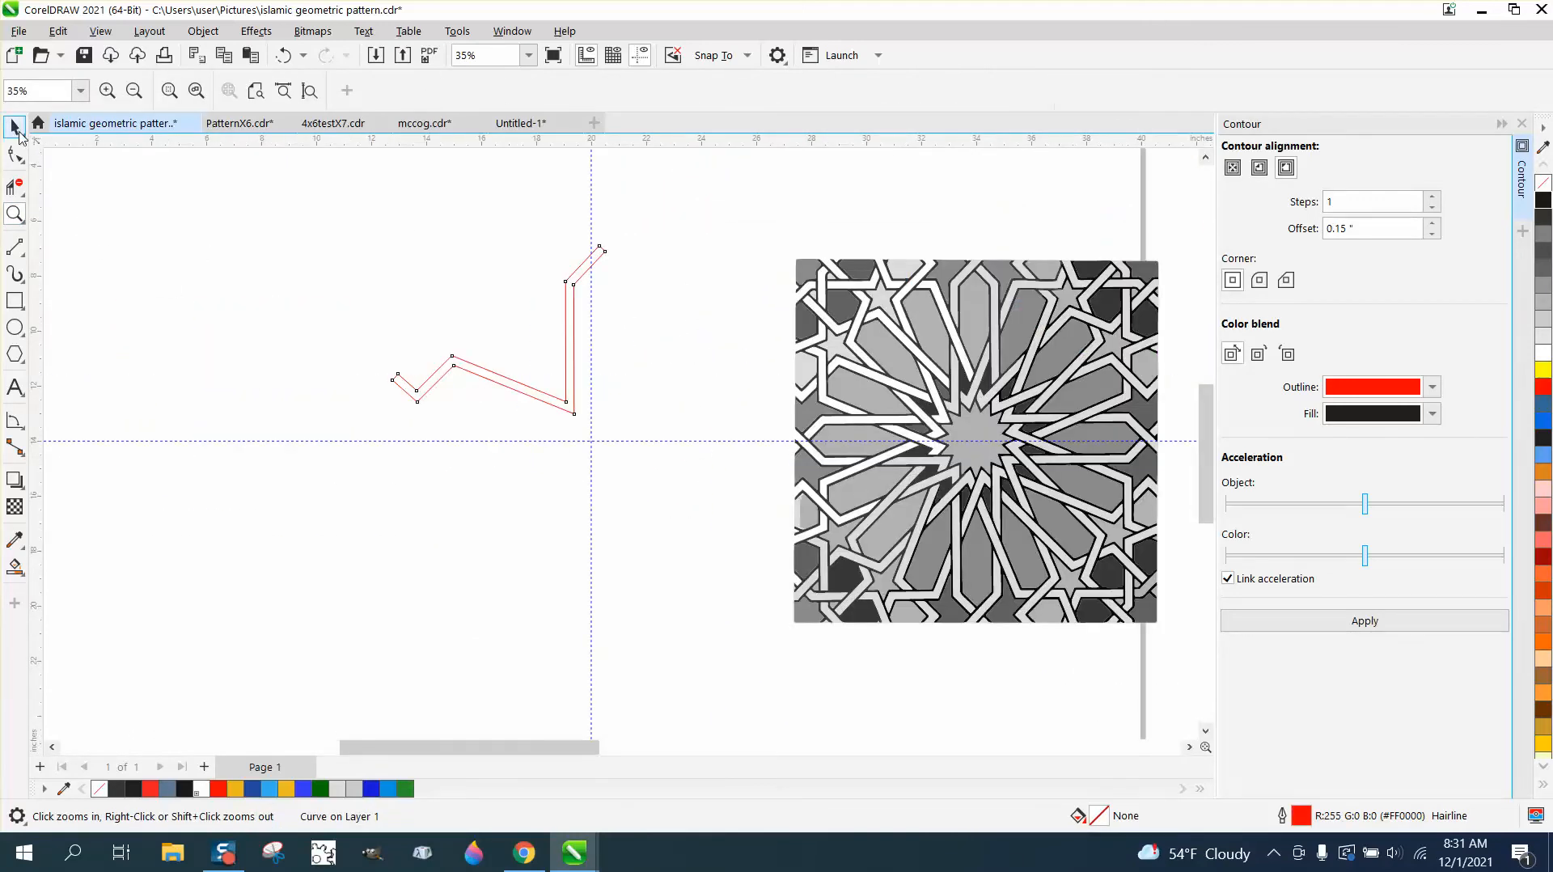
left_click(15, 127)
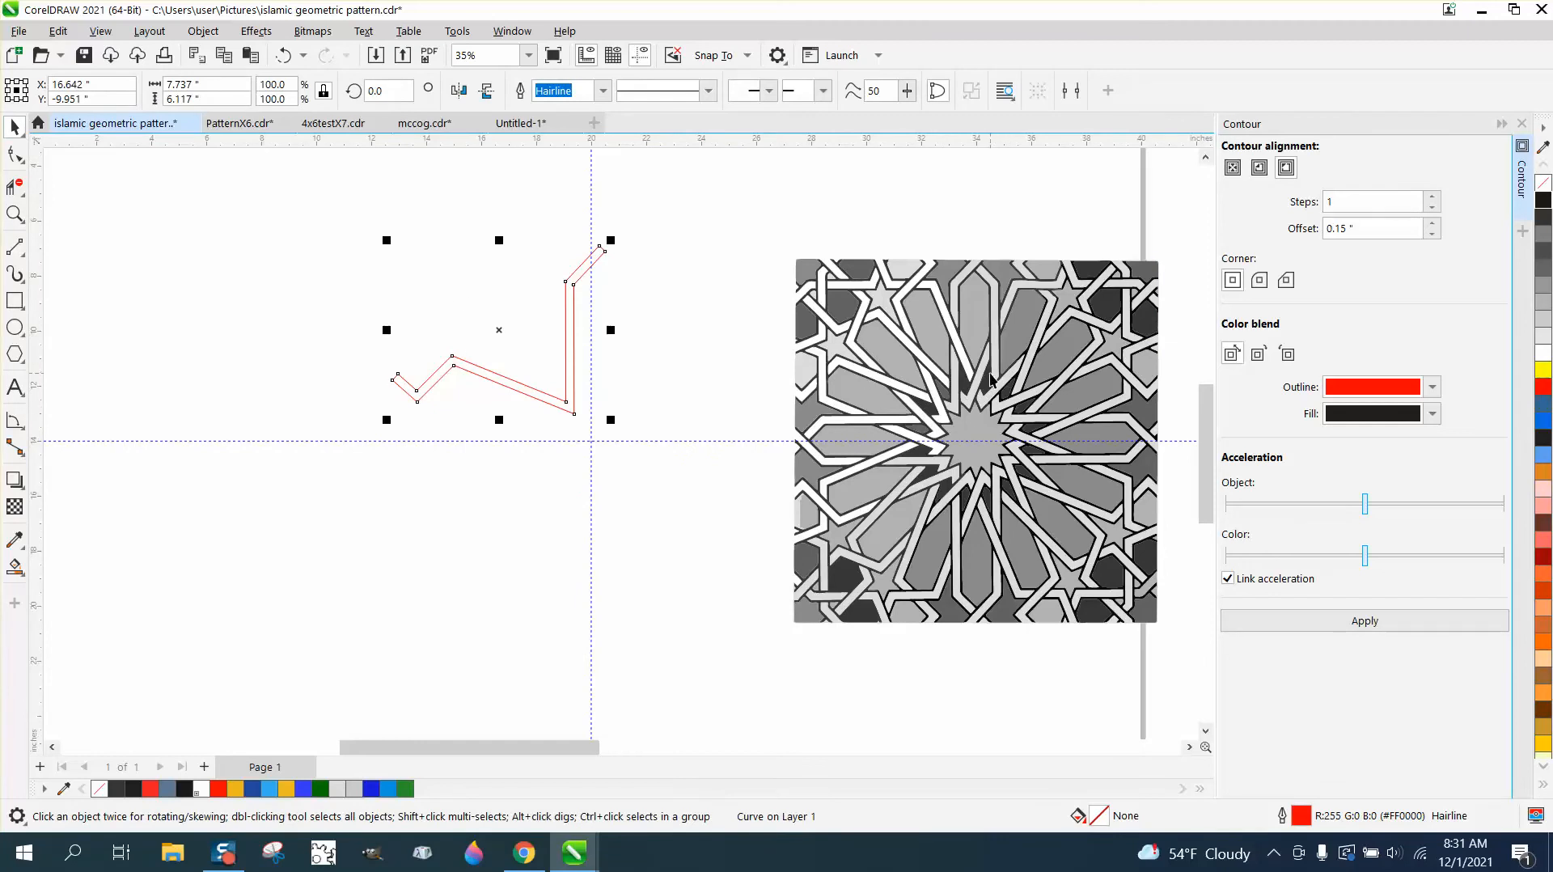
left_click_drag(992, 380, 1079, 388)
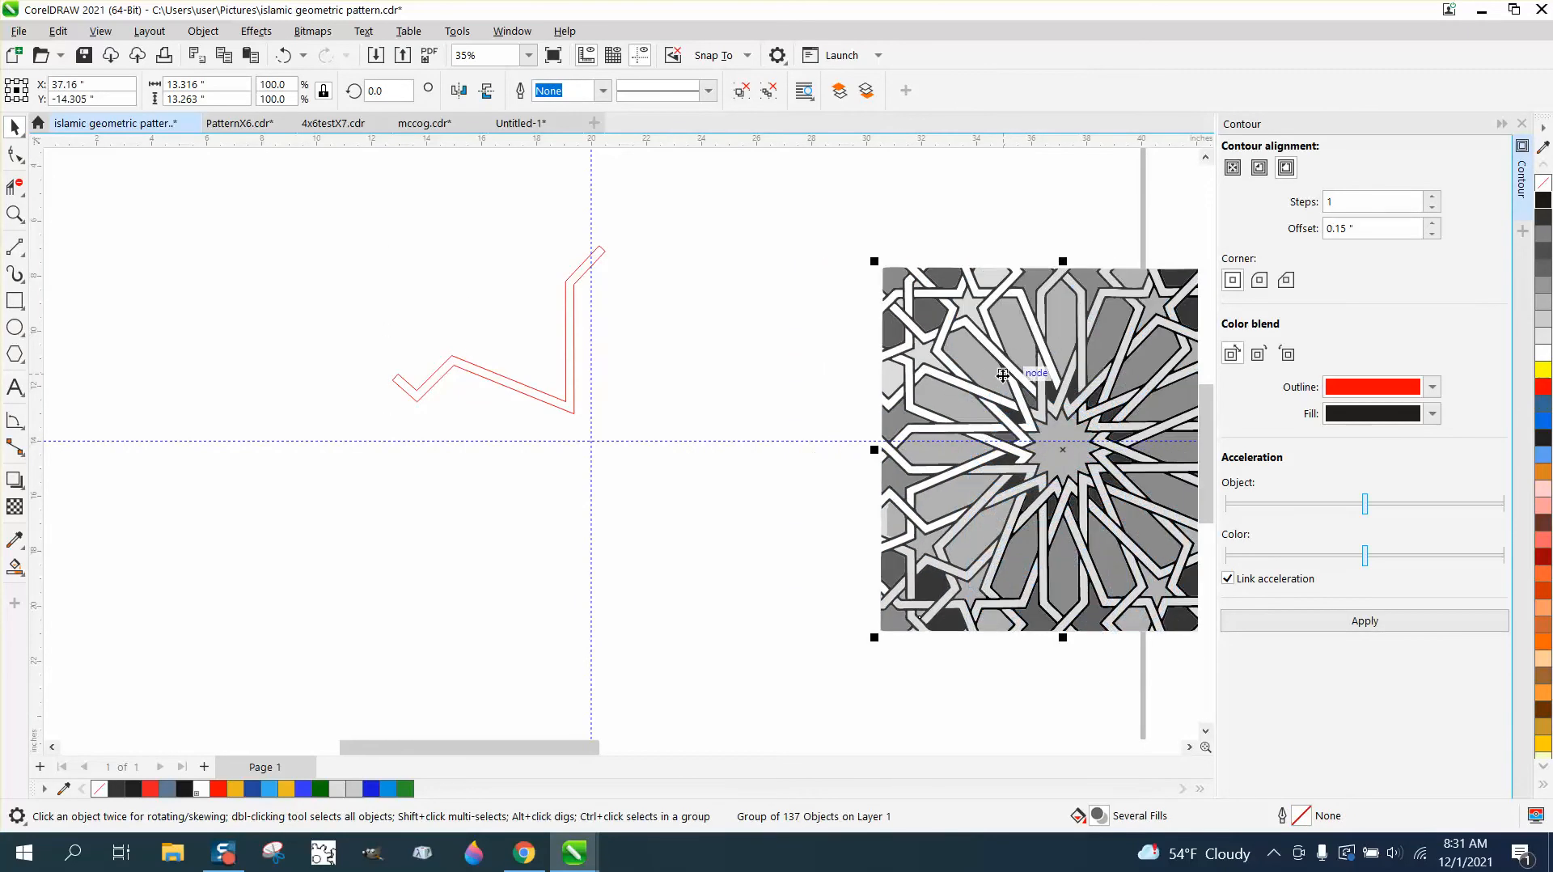
Move the red band outline's center of rotation to the intersection of the page's center guidelines.
left_click(566, 346)
left_click(566, 347)
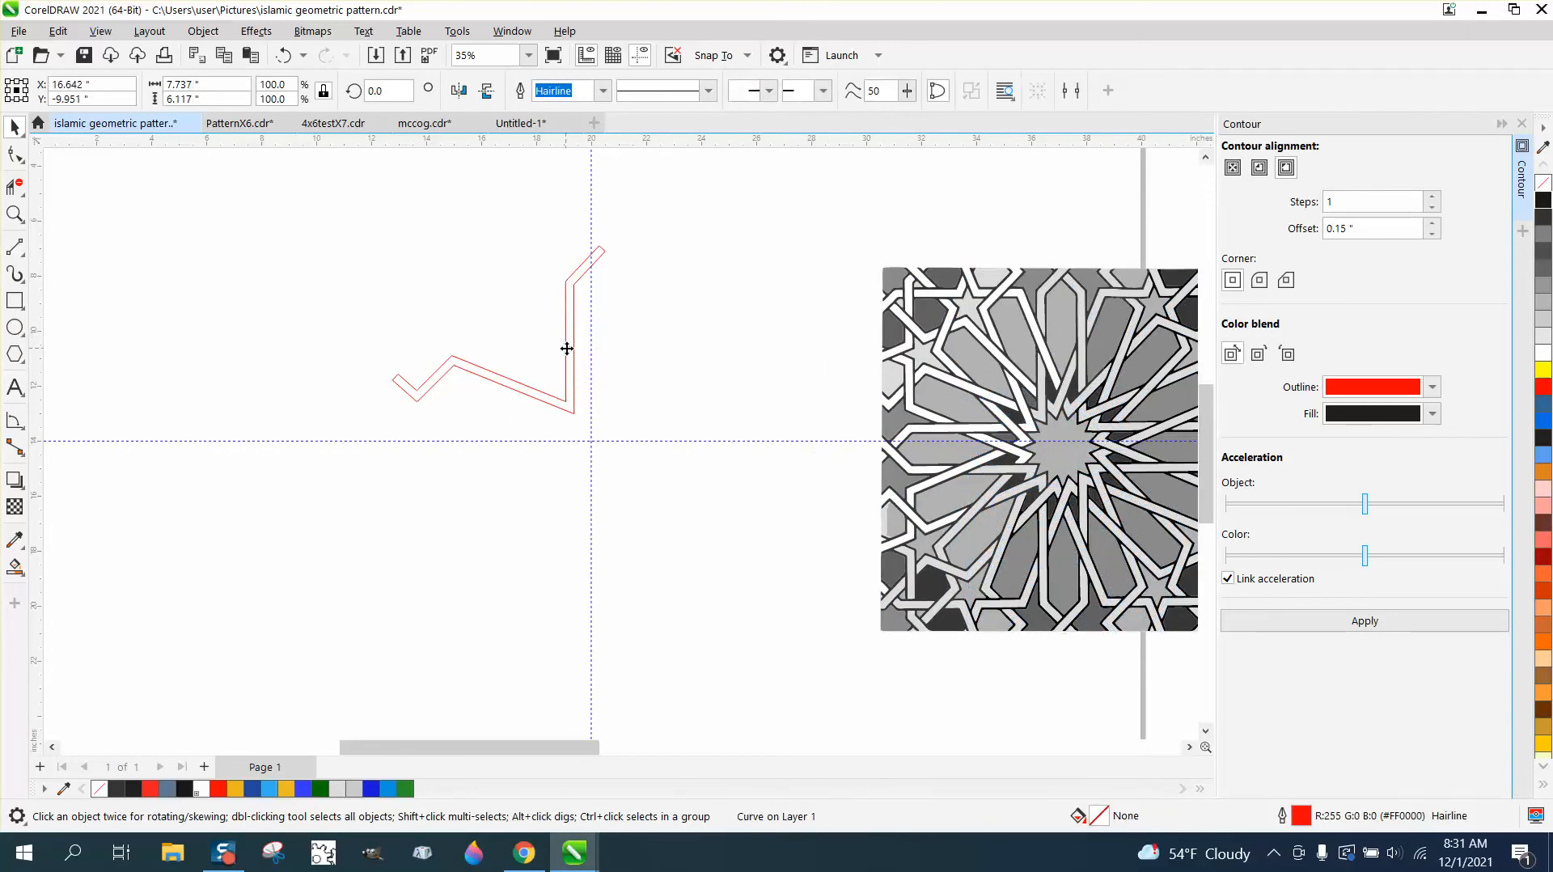
mouse_move(499, 329)
left_mouse_down()
mouse_move(576, 396)
mouse_move(591, 435)
left_mouse_up()
left_click(572, 346)
left_click(572, 343)
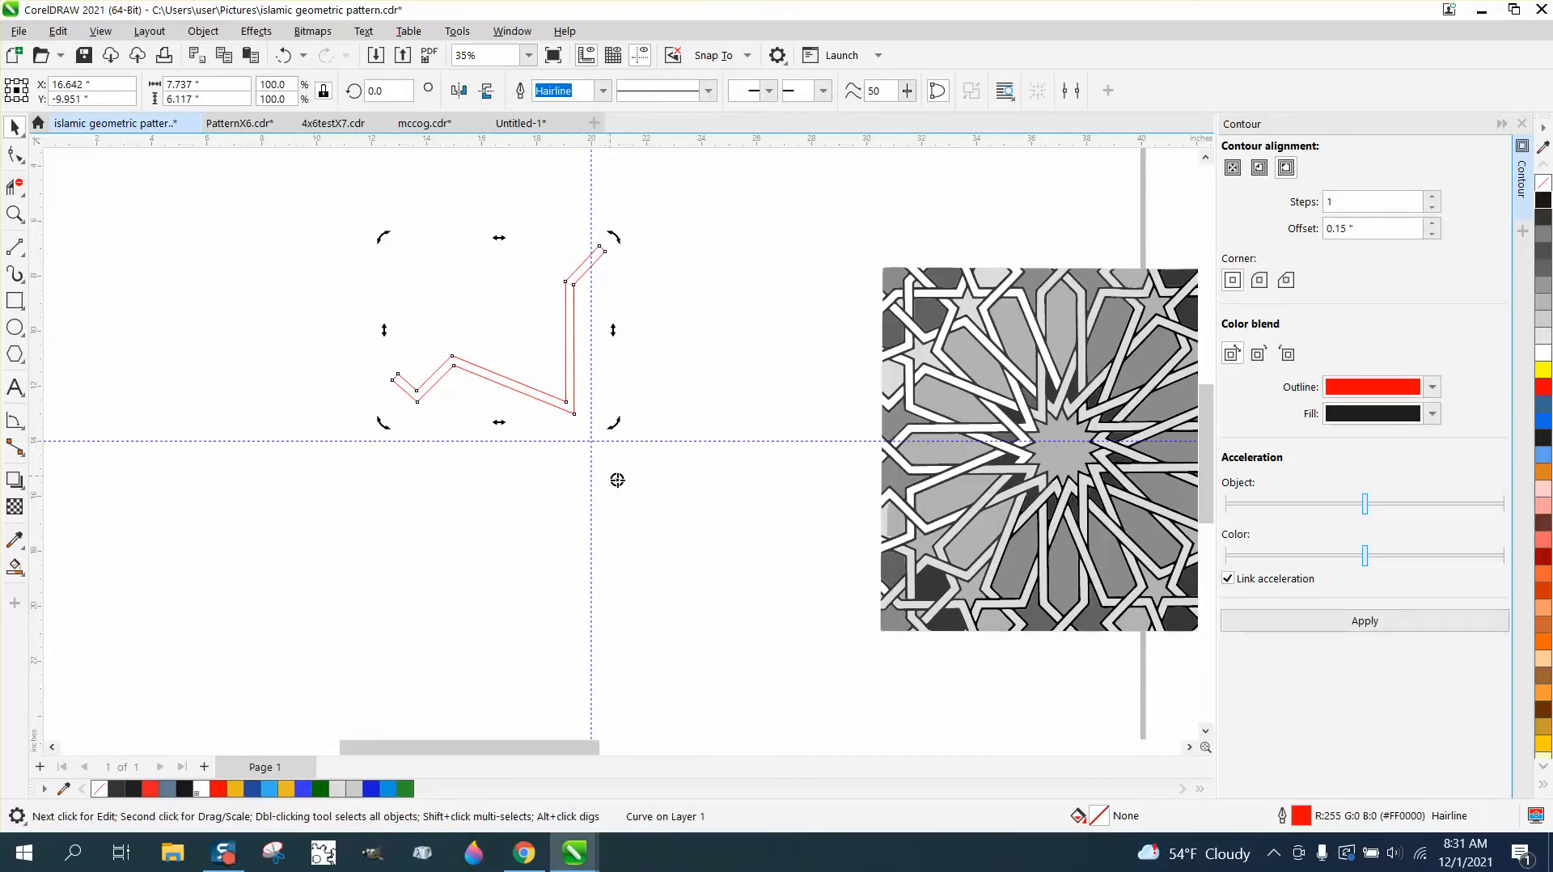
left_click_drag(617, 479, 593, 441)
left_click(584, 355)
left_click(573, 354)
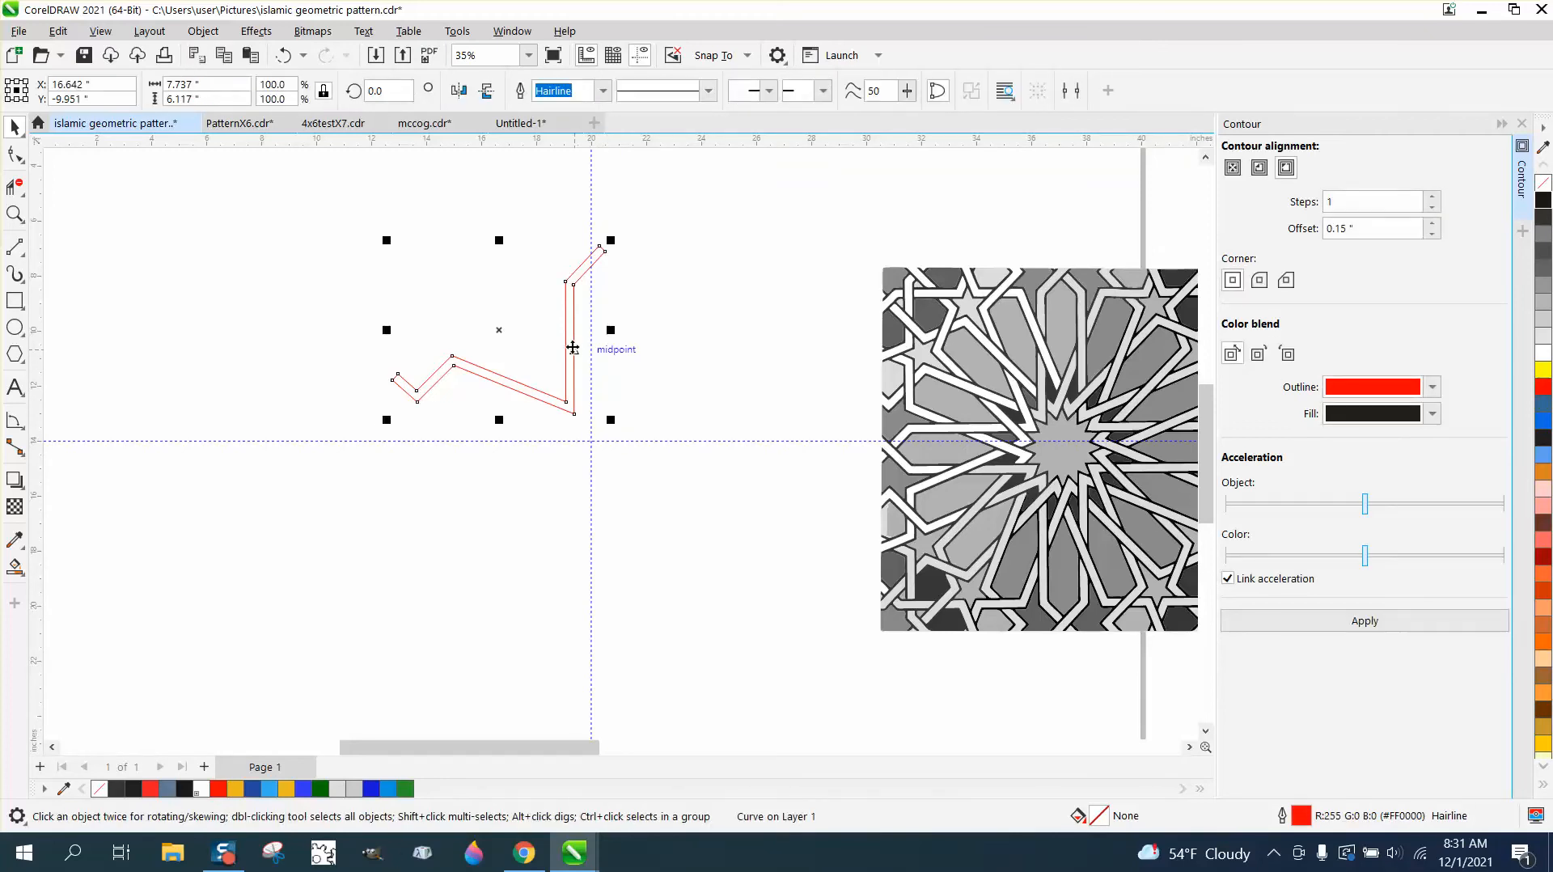
left_click(574, 355)
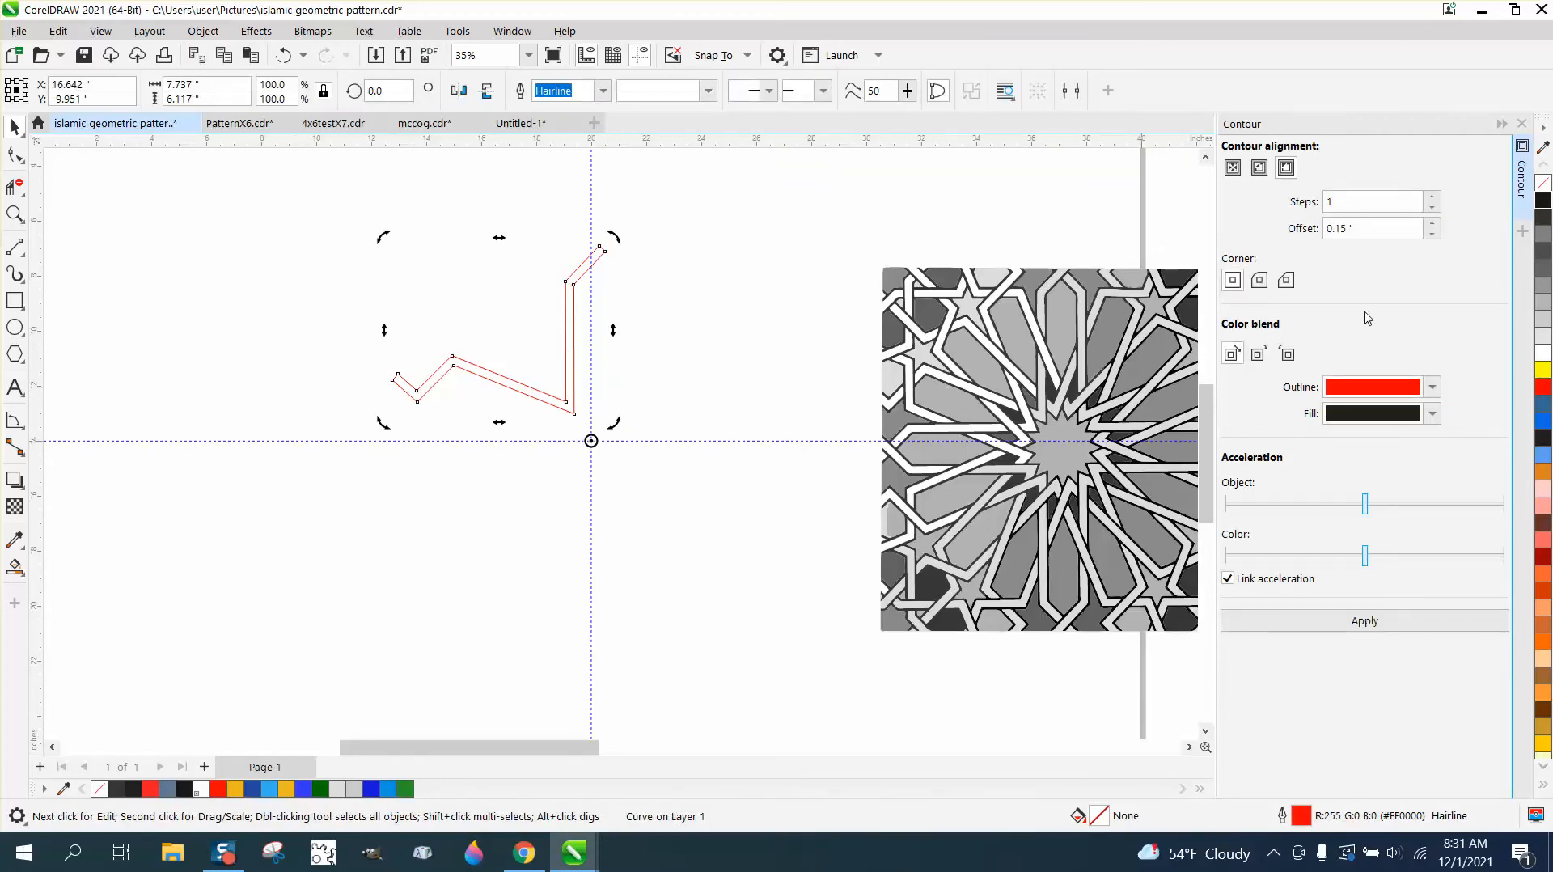
Replace the Contour docker with Transform and rotate 15 copies of the red band at 22.5° around X 20, Y -14 inches.
left_click(1522, 123)
left_click(498, 36)
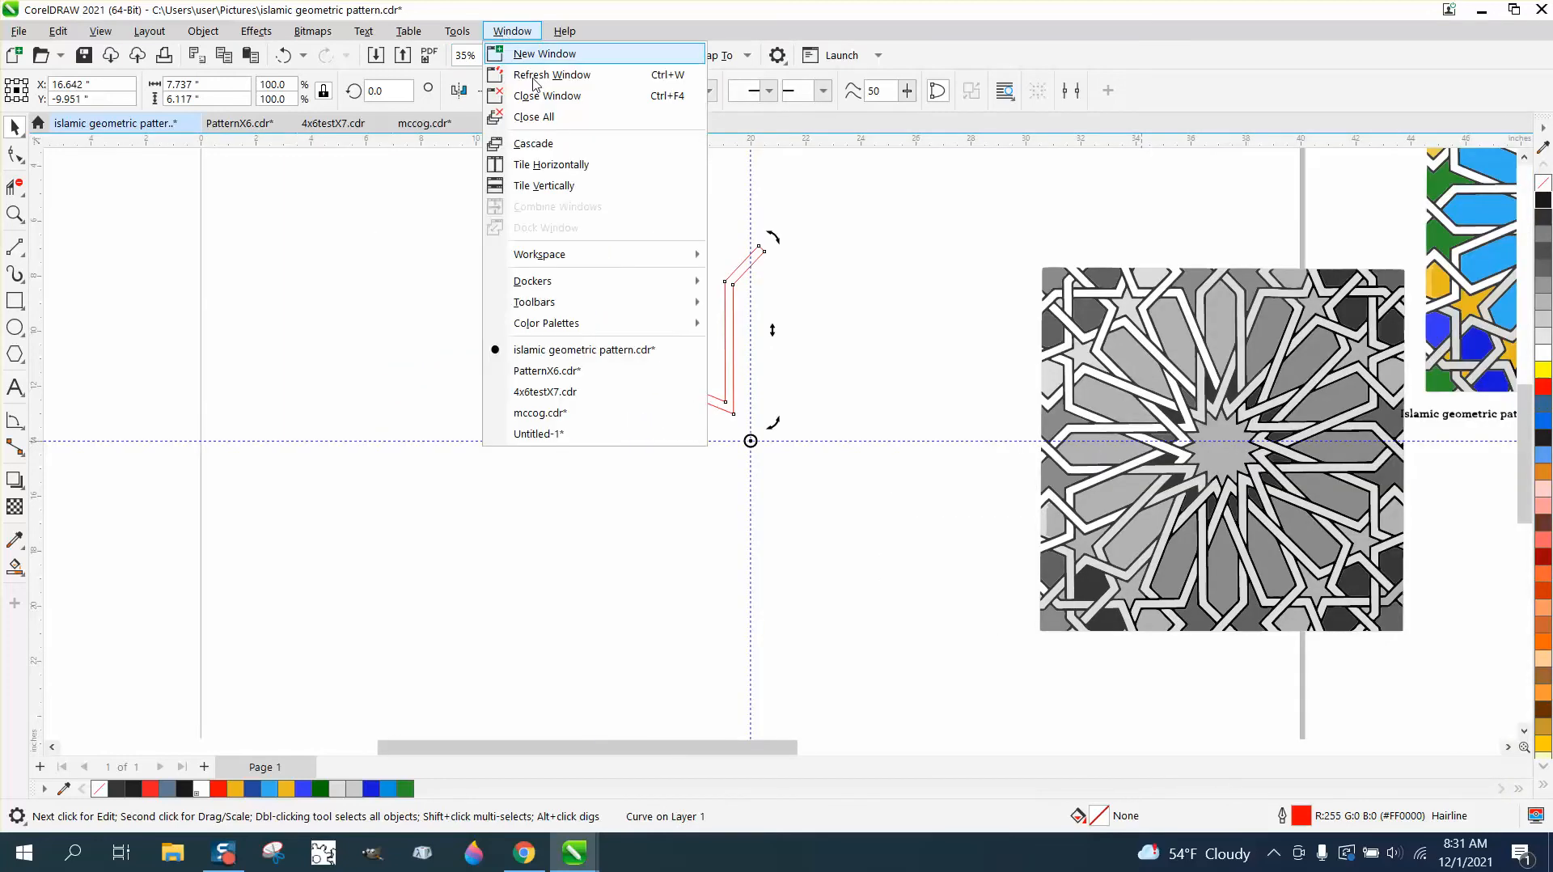
mouse_move(558, 291)
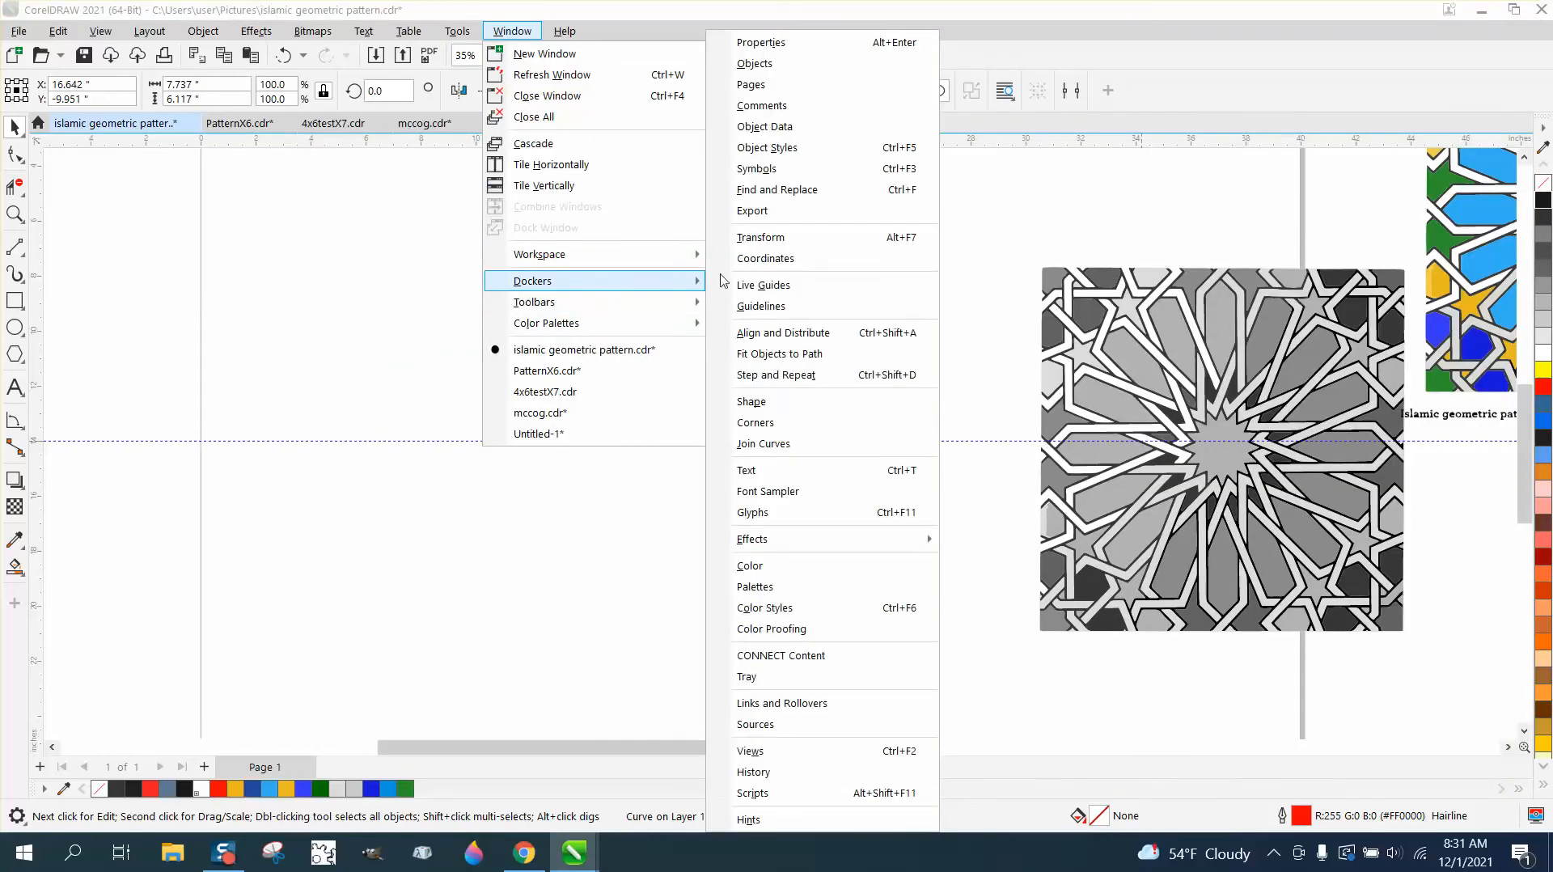
left_click(781, 239)
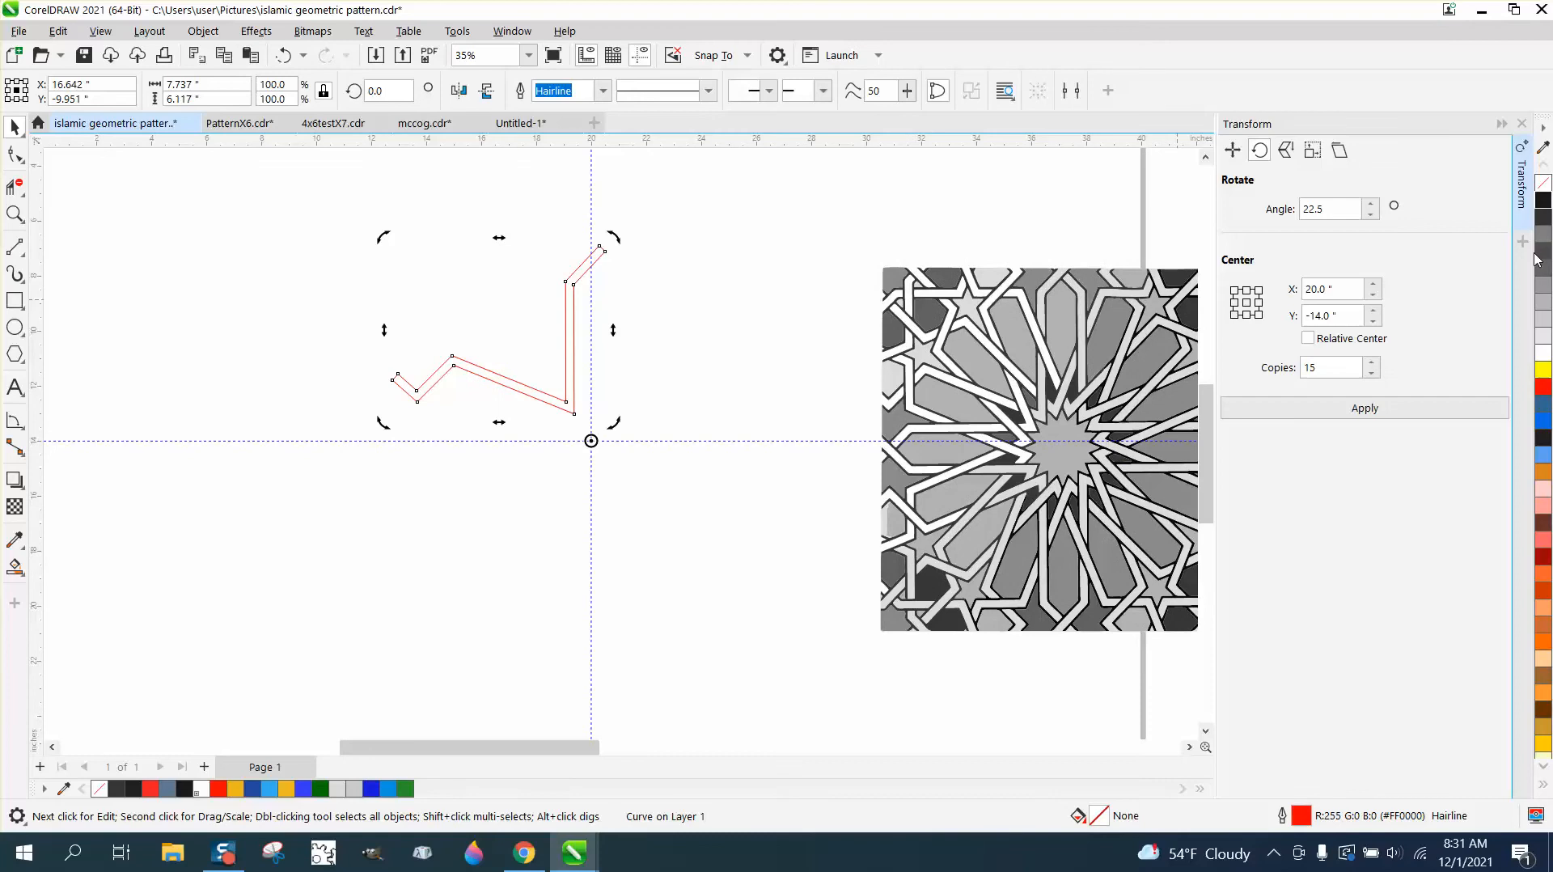
left_click(1353, 416)
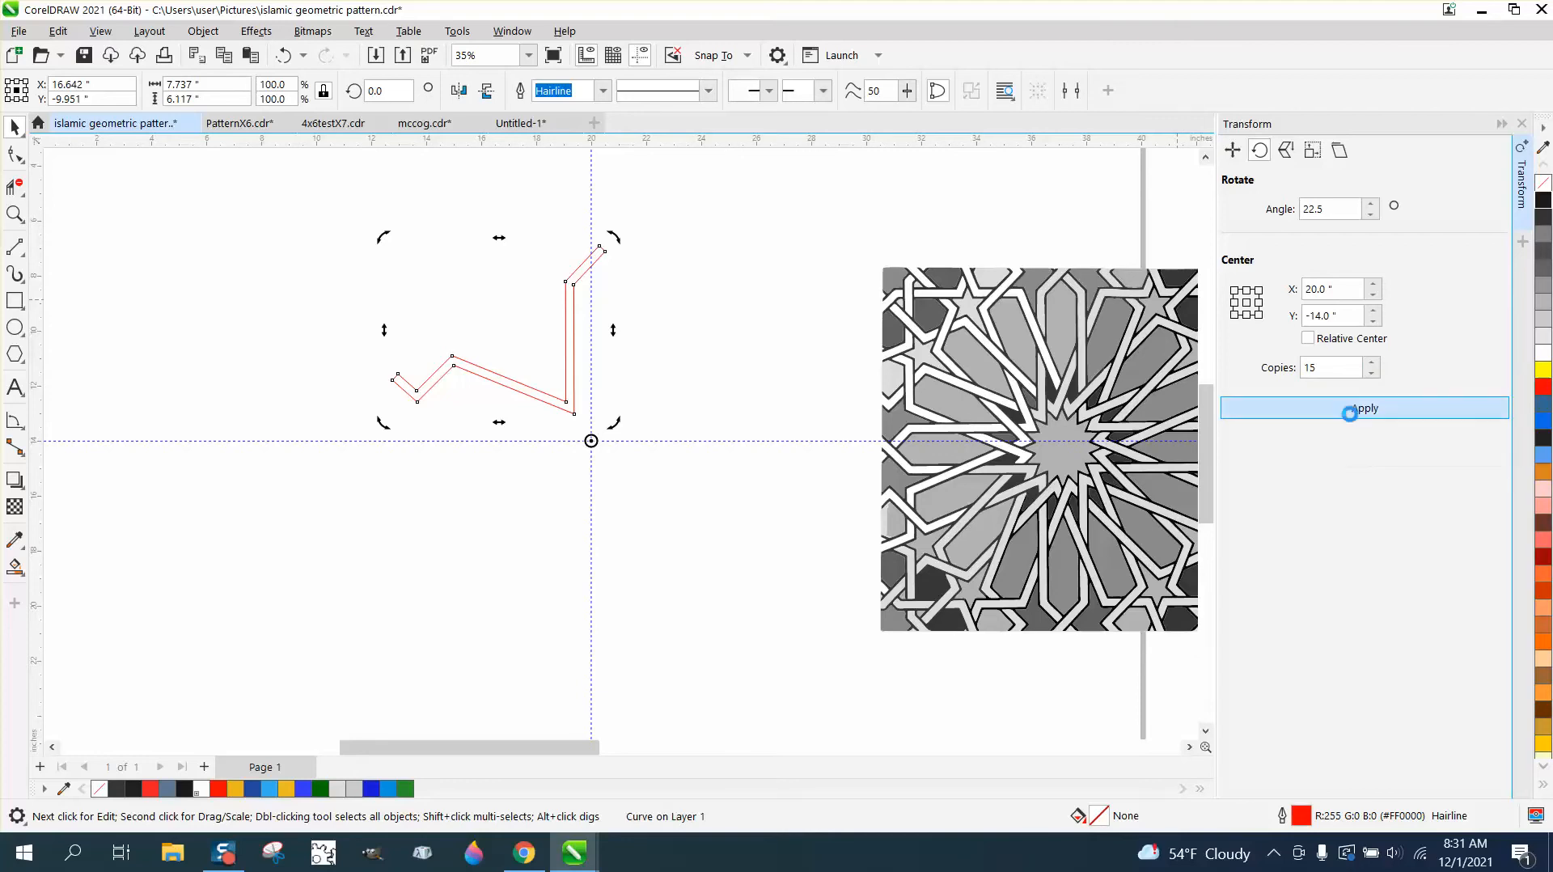
left_click(671, 213)
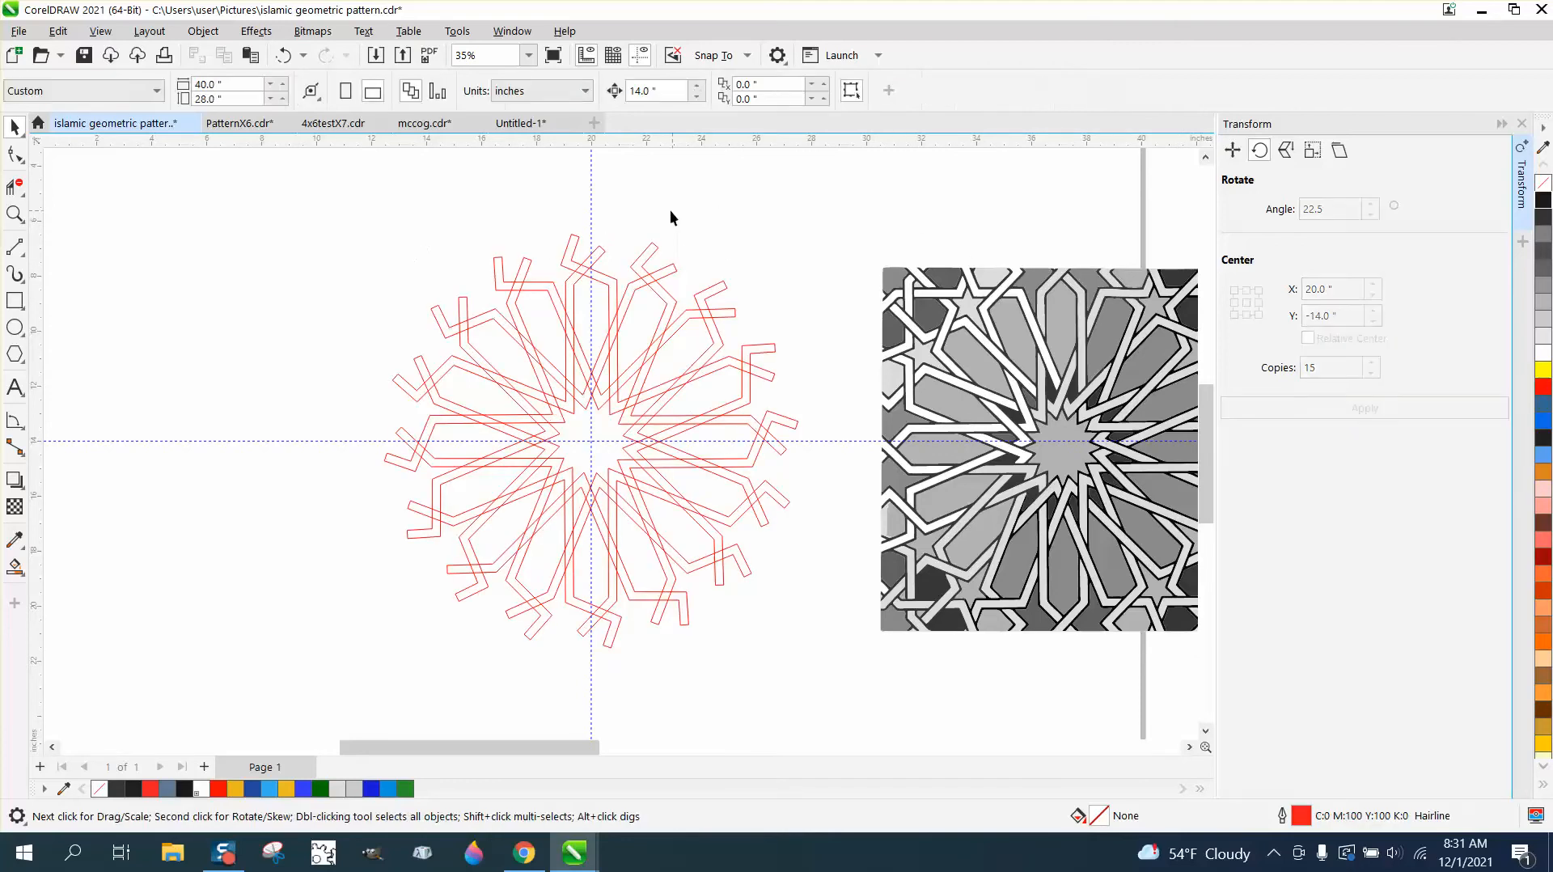
Color the original band's outline dark gray (#1A1A1A) and delete its segments where it passes under neighboring bands at three crossings.
left_click(600, 251)
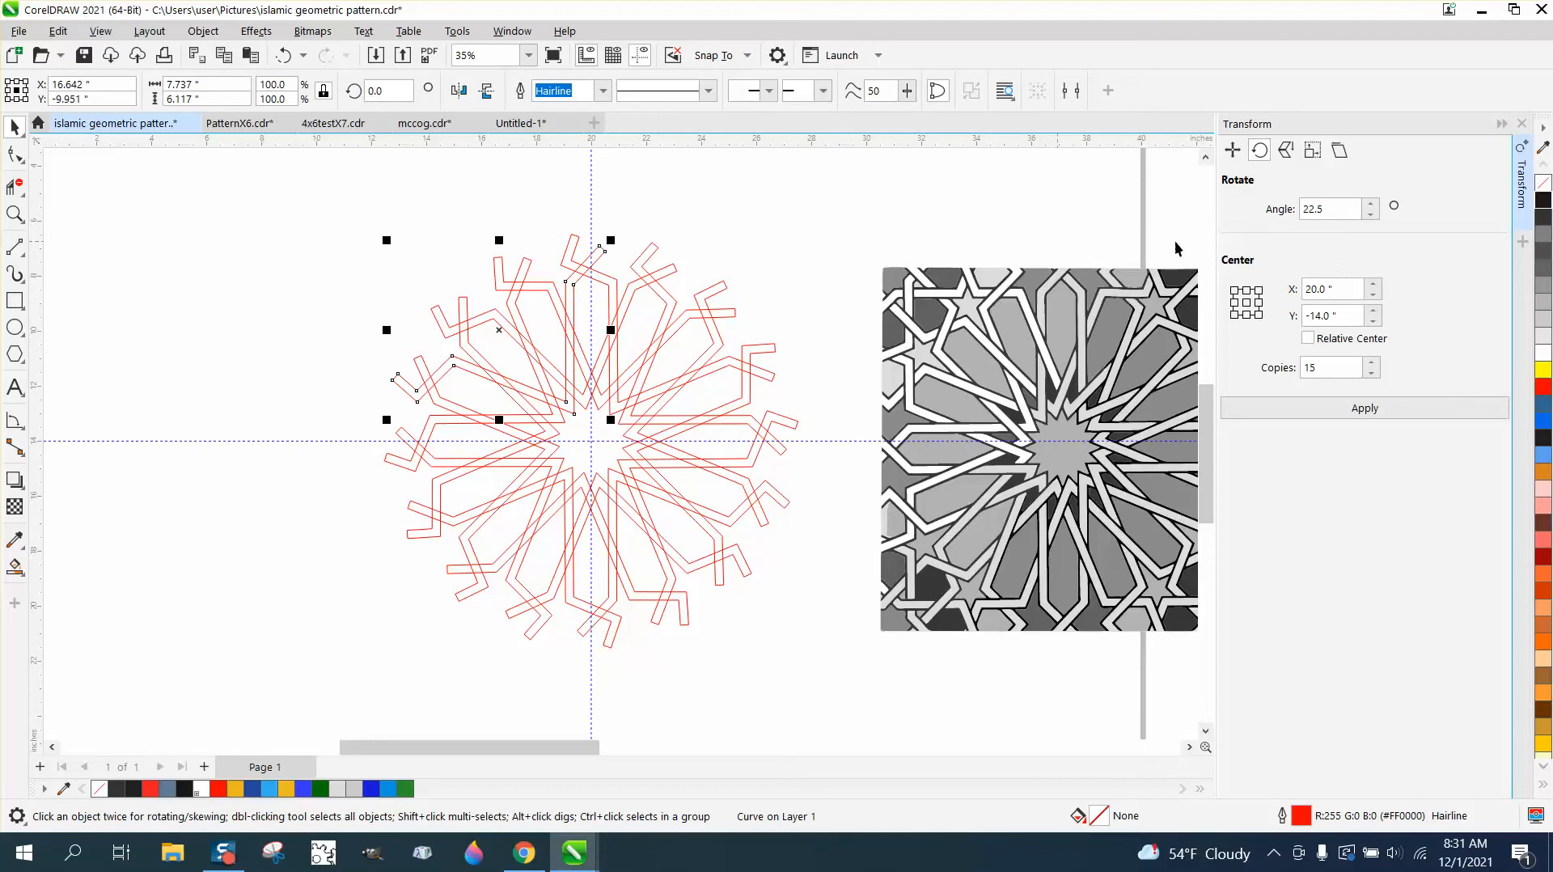
right_click(1543, 199)
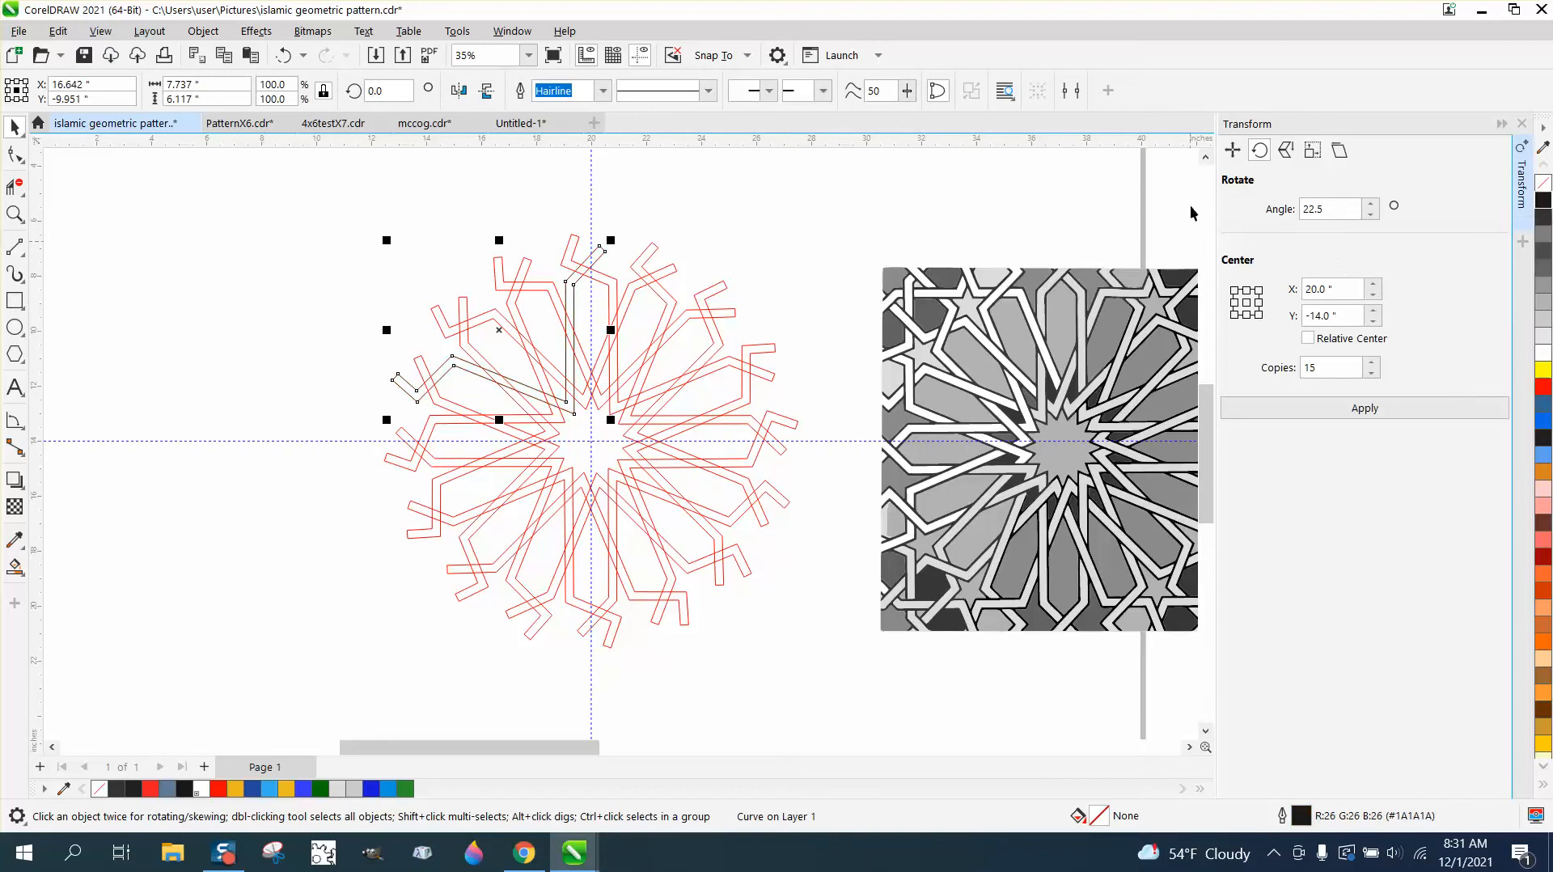
left_click(16, 212)
left_click_drag(308, 208, 893, 552)
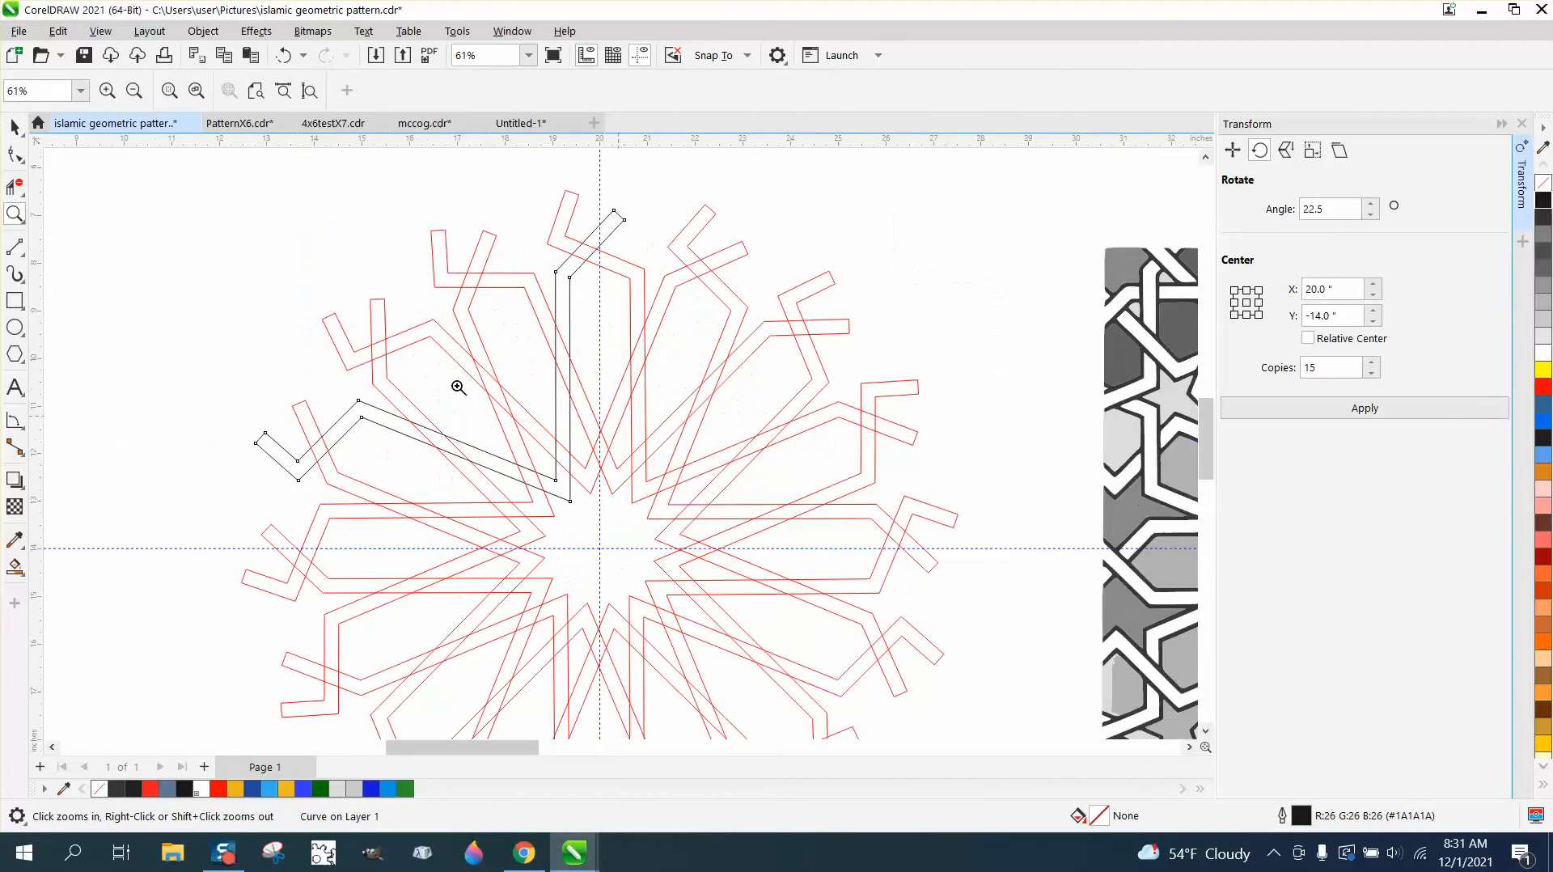
left_click(16, 131)
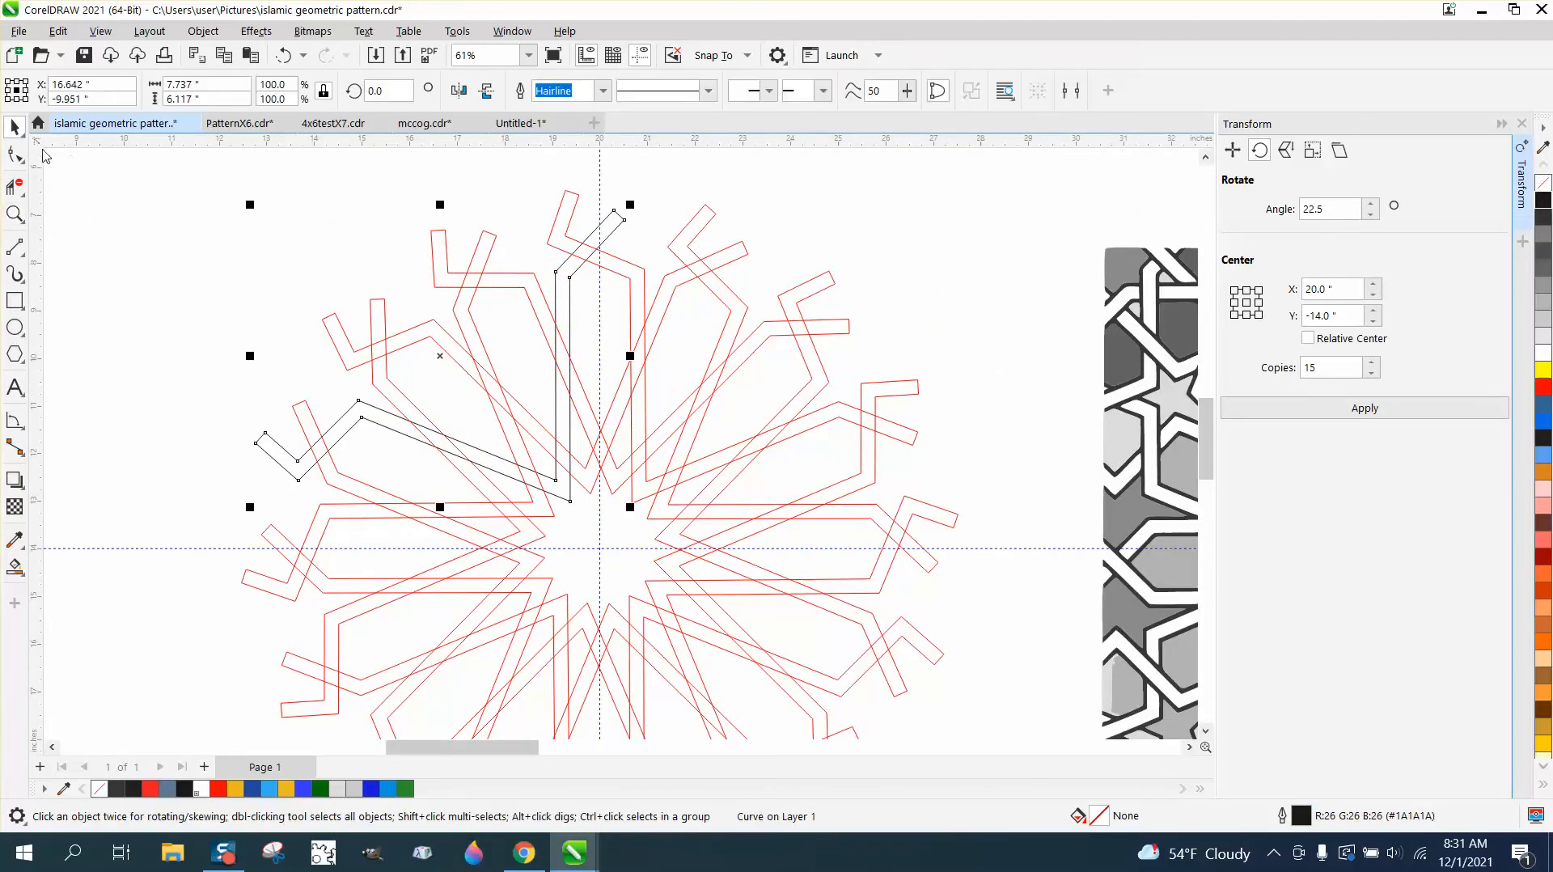
left_click(25, 190)
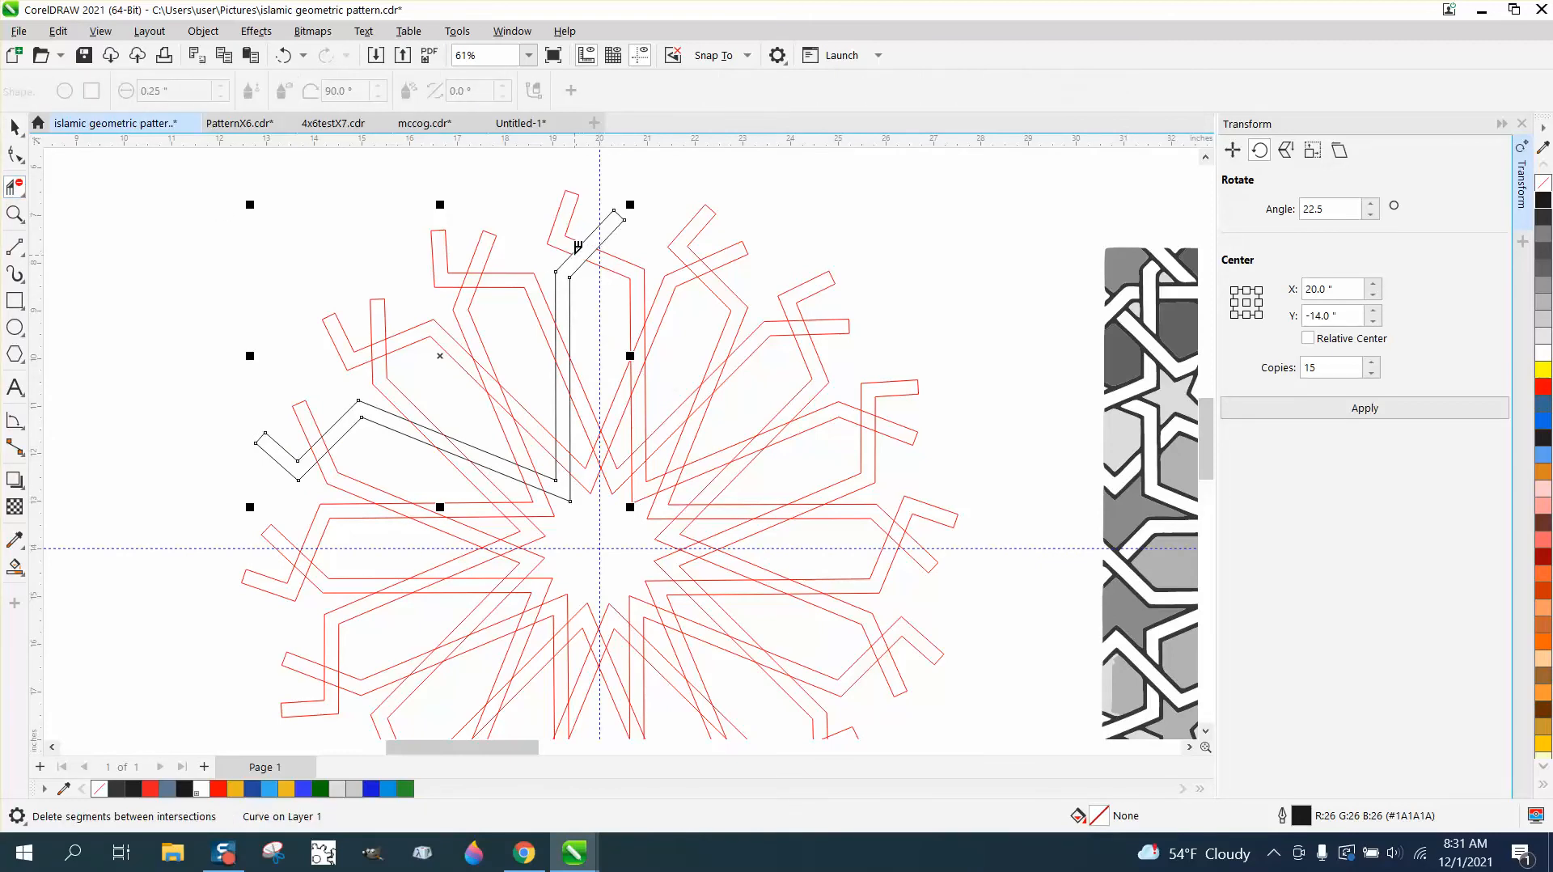
left_click(558, 336)
left_click(572, 369)
left_click(532, 462)
left_click(535, 481)
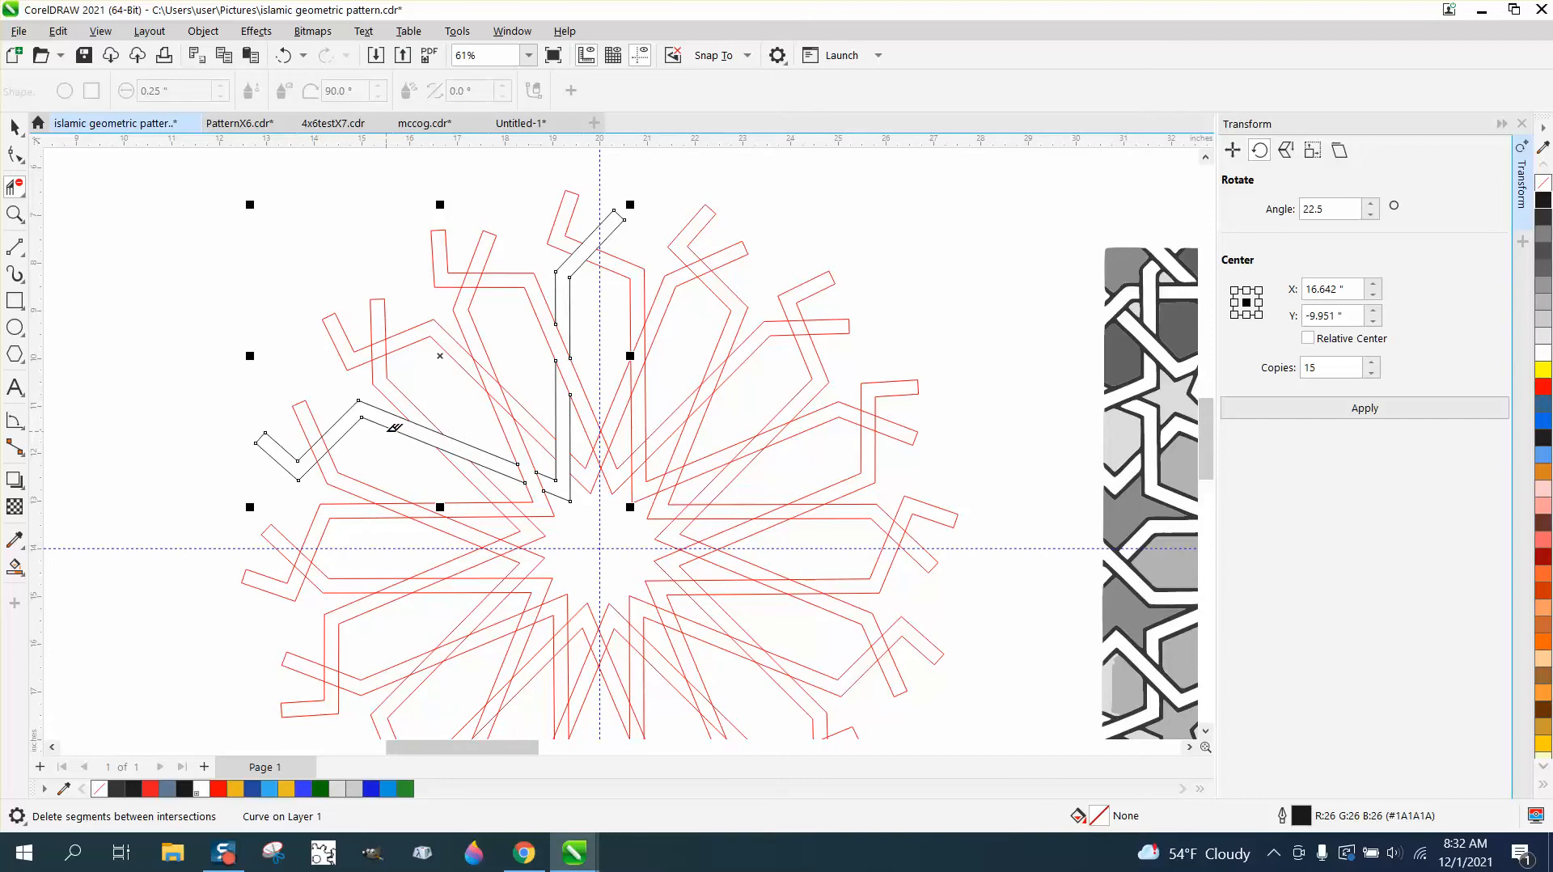
left_click(319, 441)
Move the trimmed dark band 14 inches left, out of the rosette, and delete the 15 red rotated copies.
scroll(397, 437, "down", 2)
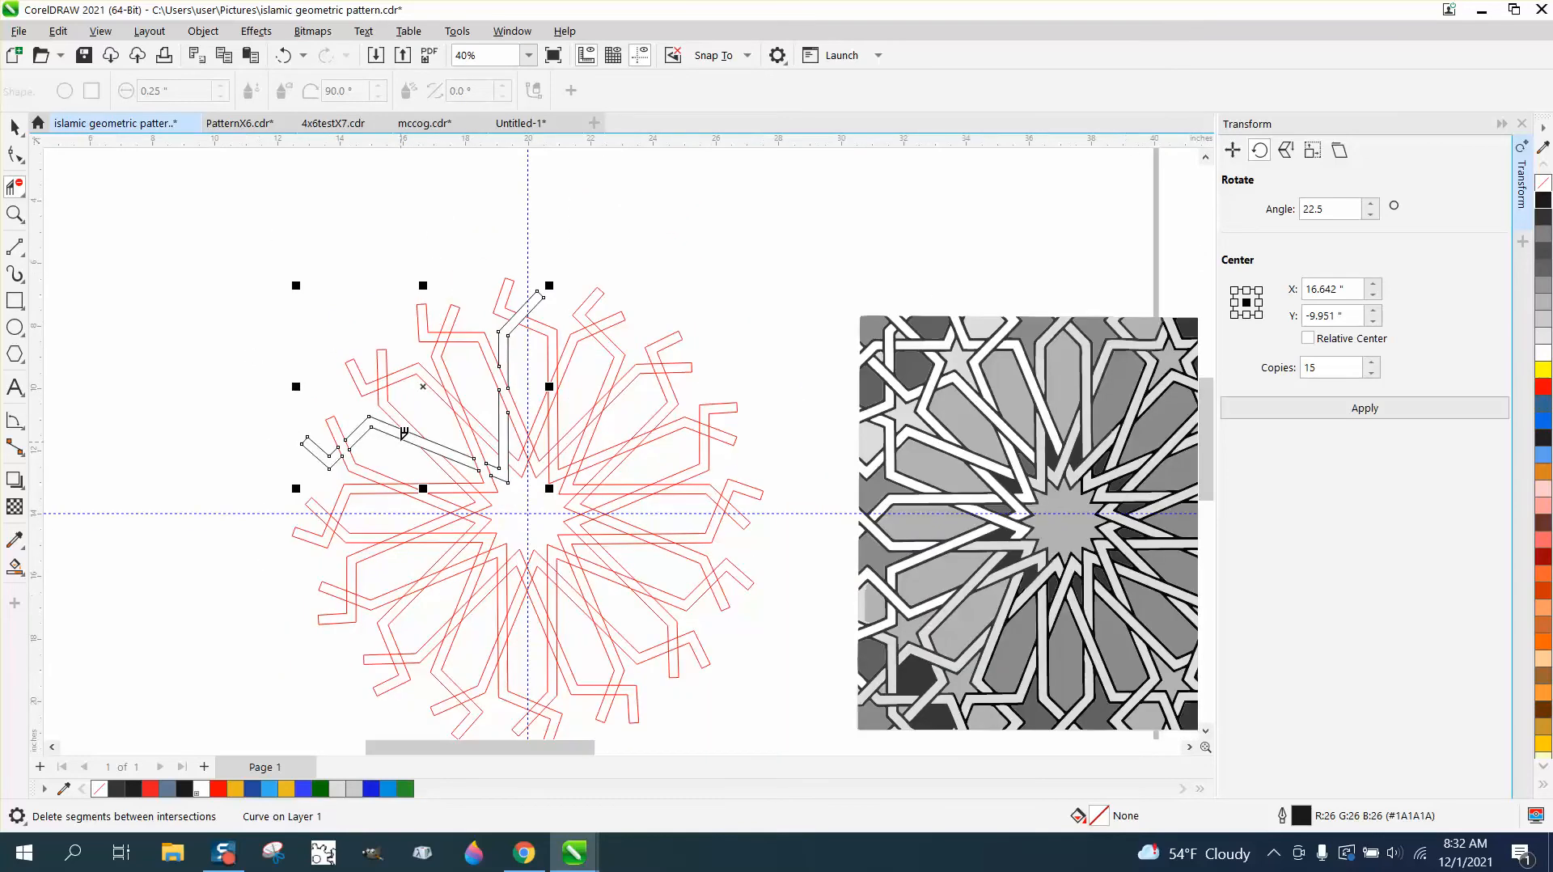
left_click(14, 127)
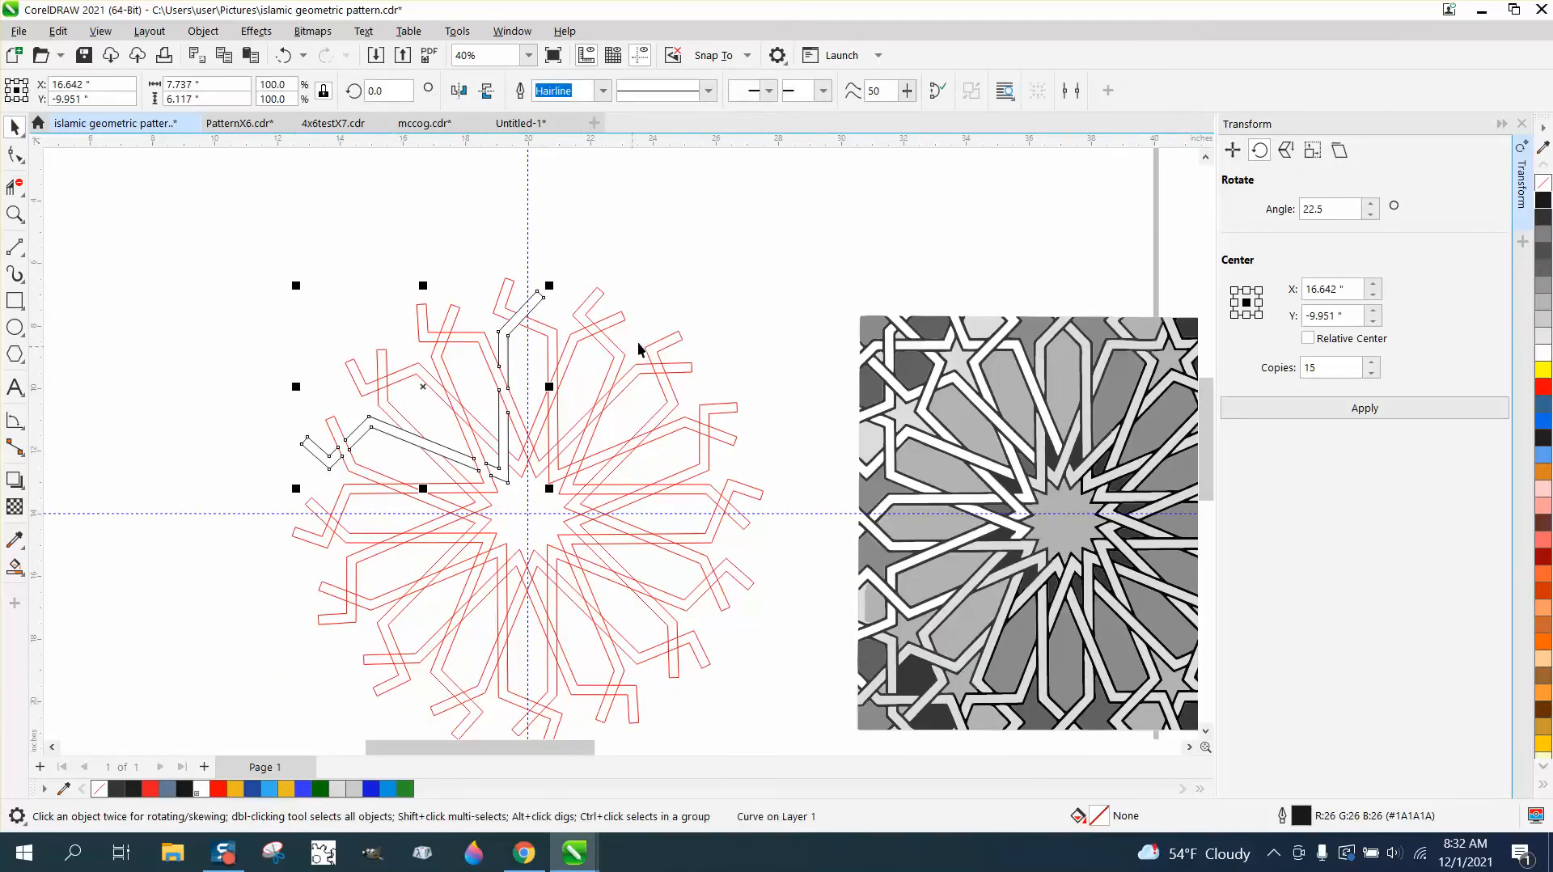
scroll(697, 251, "down", 2)
scroll(755, 331, "down", 1)
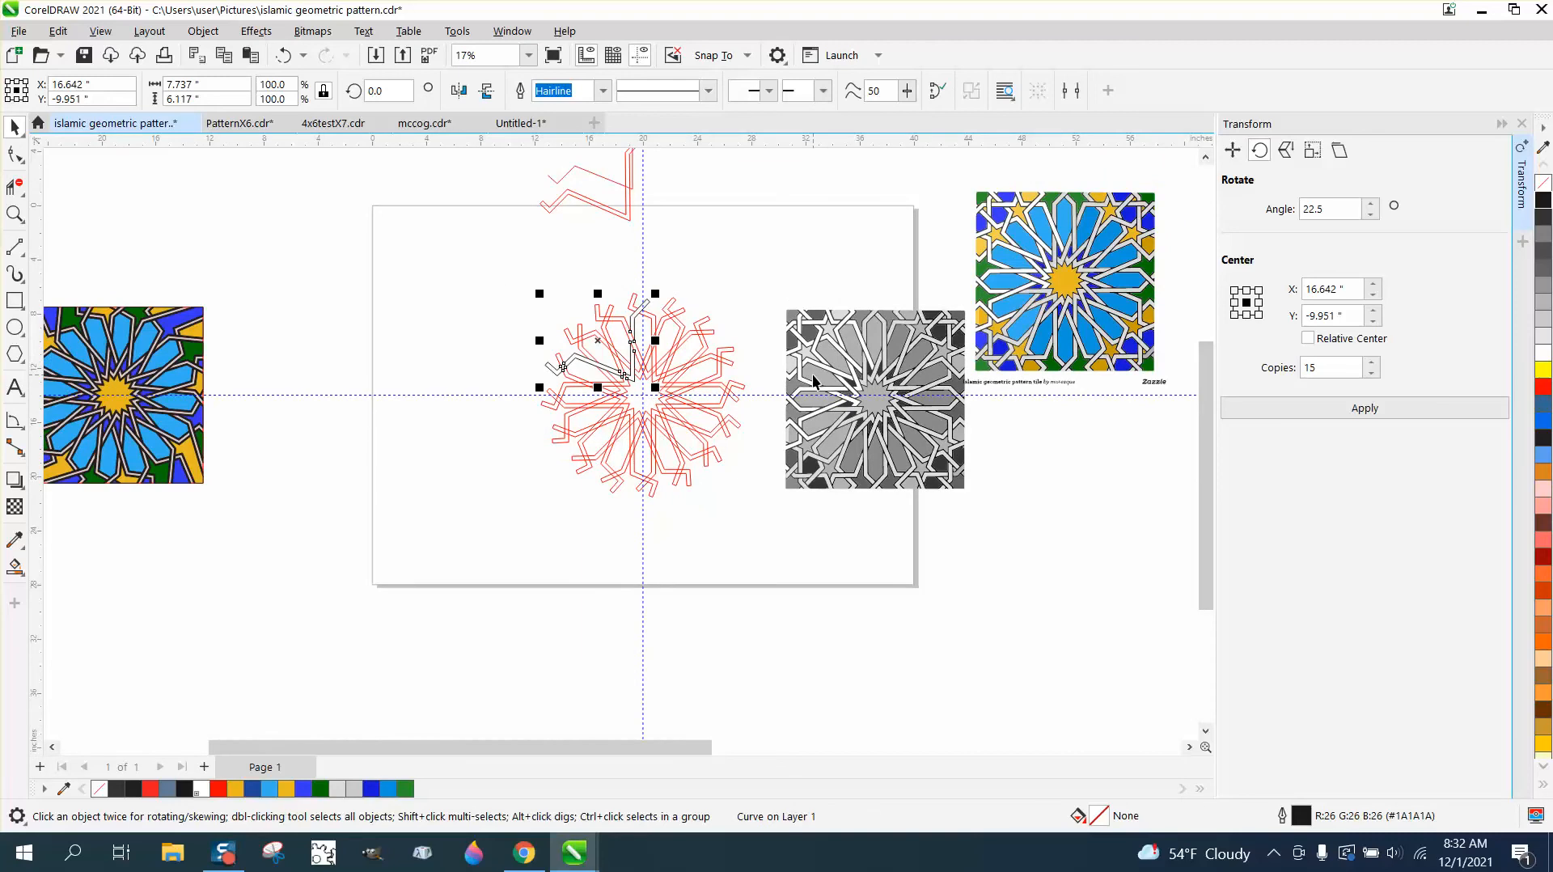
key("shift+Left")
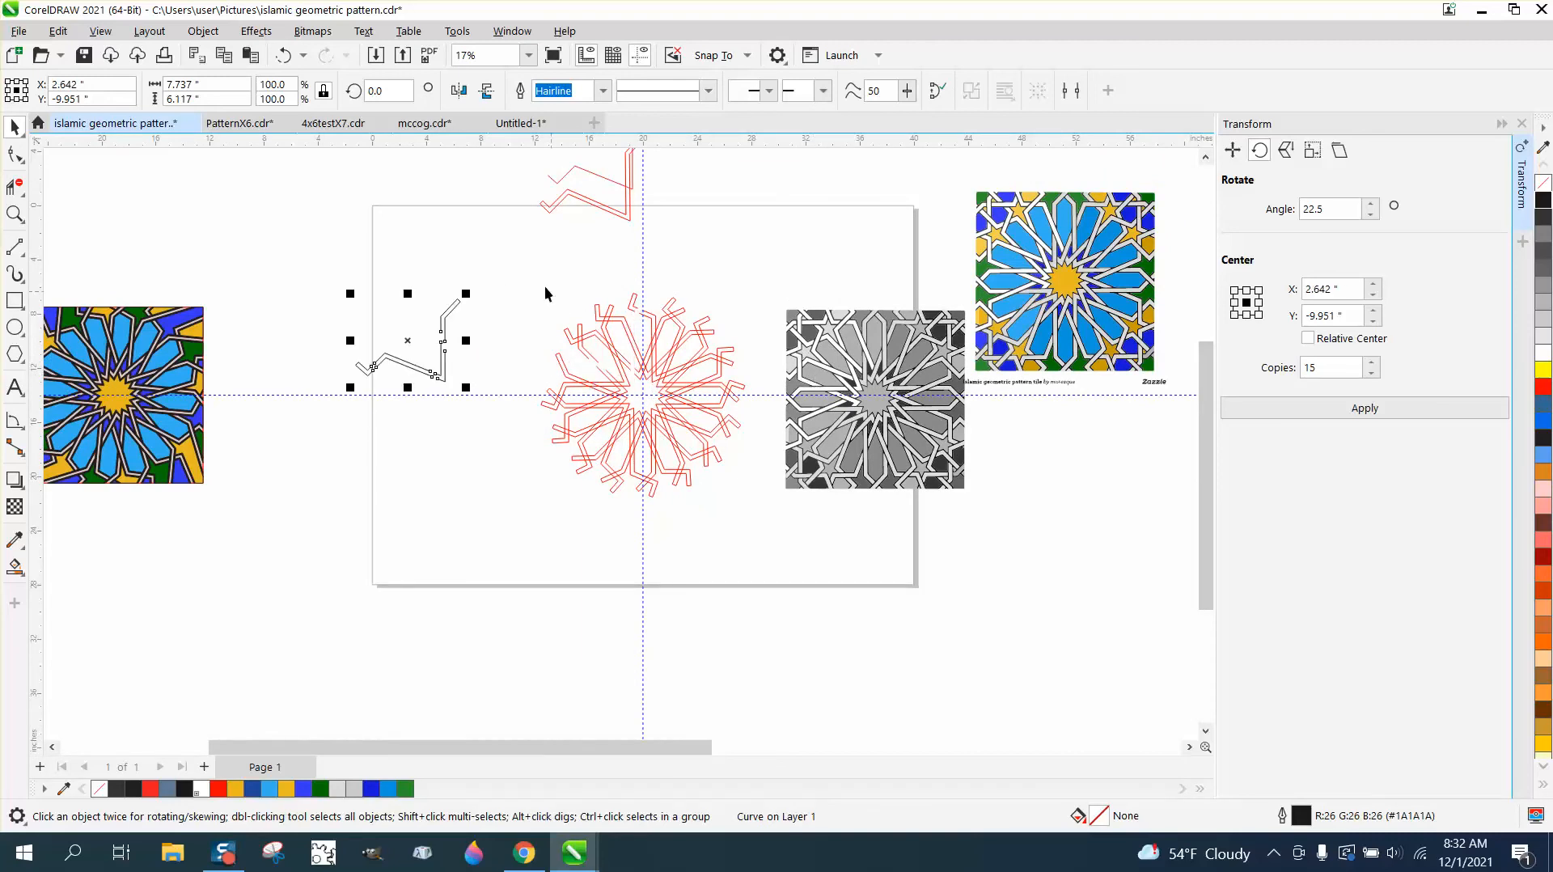
left_click_drag(517, 268, 660, 431)
left_click_drag(764, 516, 765, 518)
key("Delete")
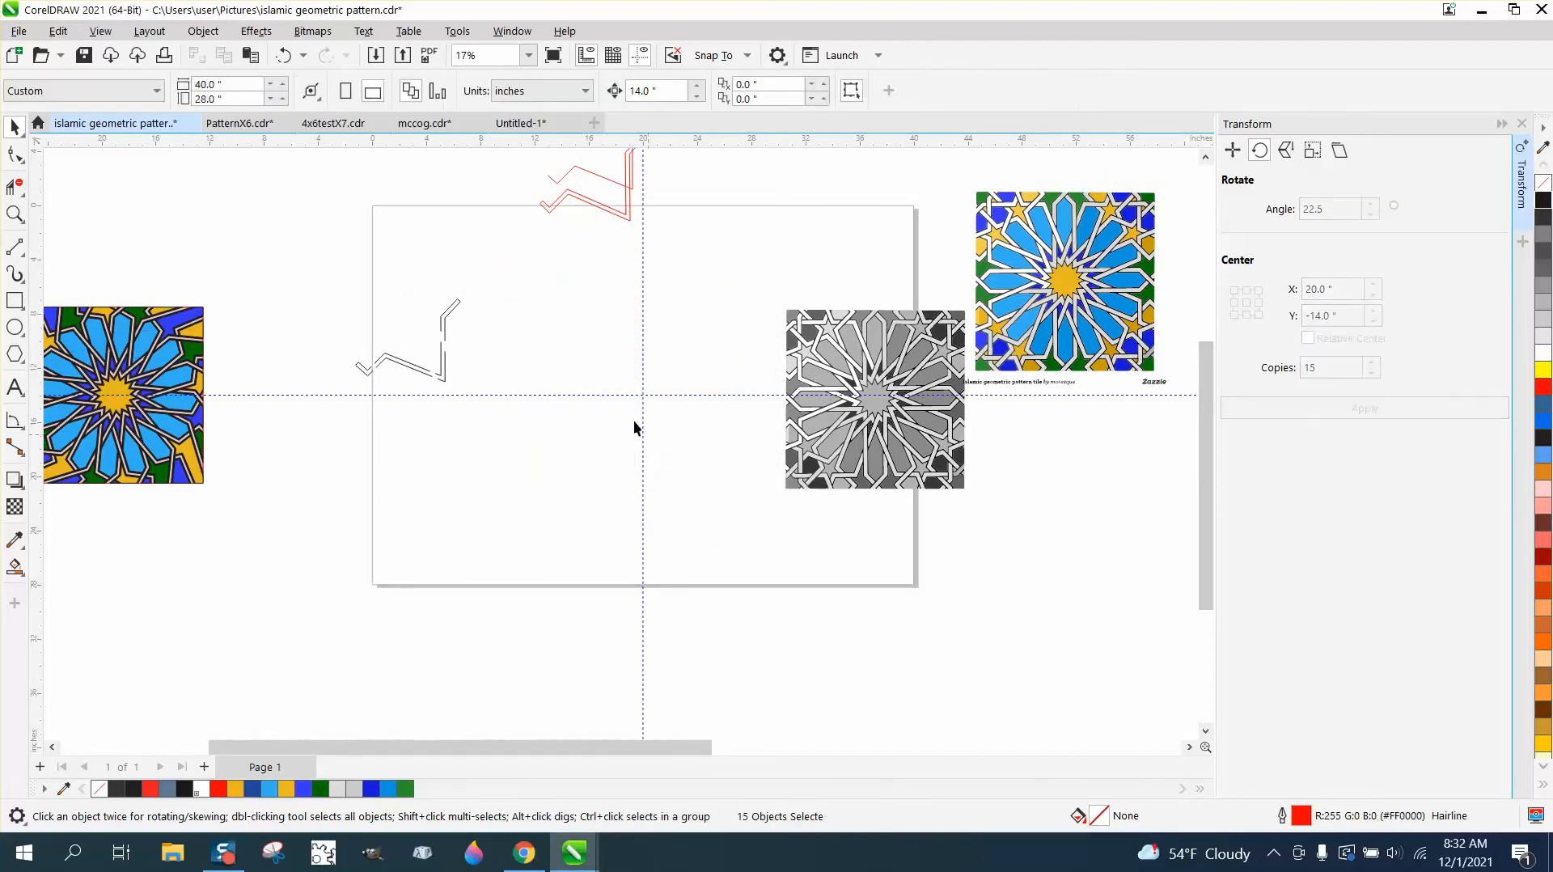
Move the trimmed band 14 inches back to the right and place its rotation center on the guideline intersection.
left_click(447, 337)
key("shift+Right")
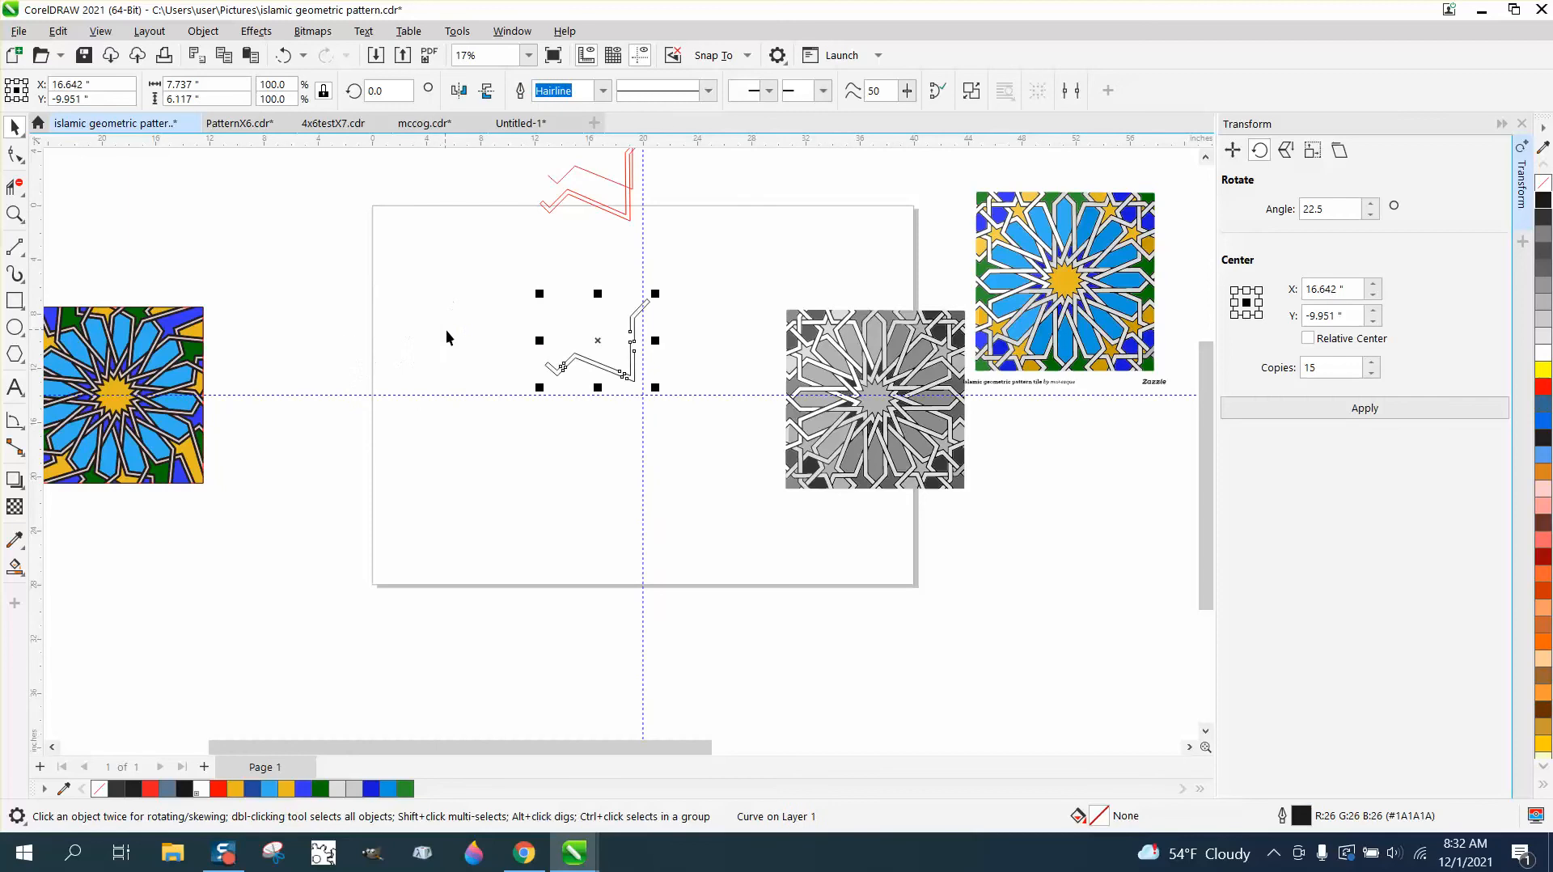
left_click(1311, 416)
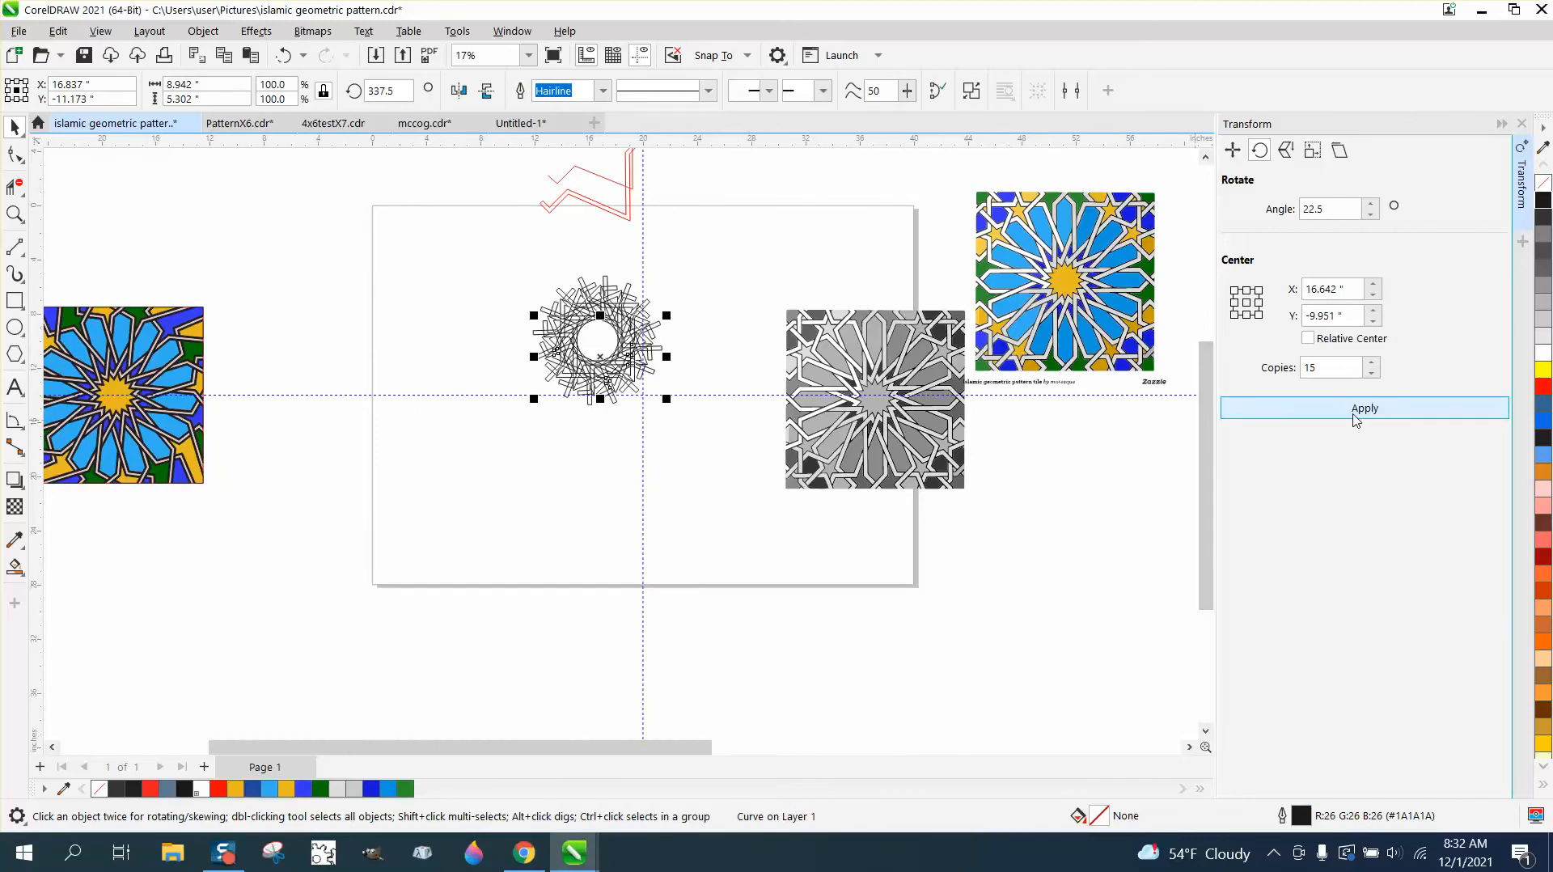
left_click(283, 55)
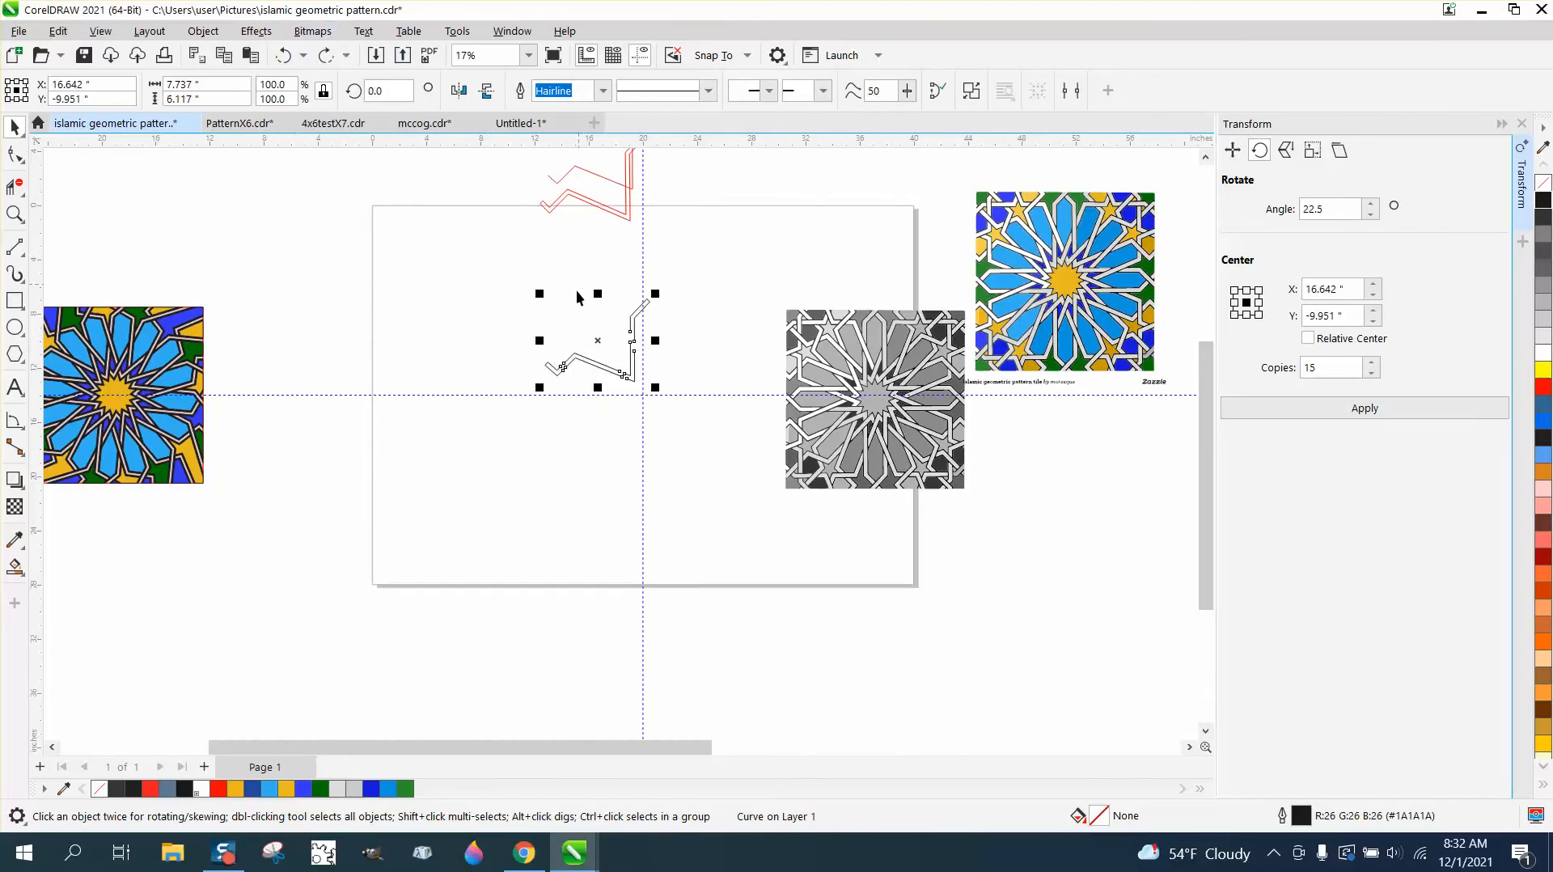
left_click(599, 342)
left_click_drag(599, 341, 644, 392)
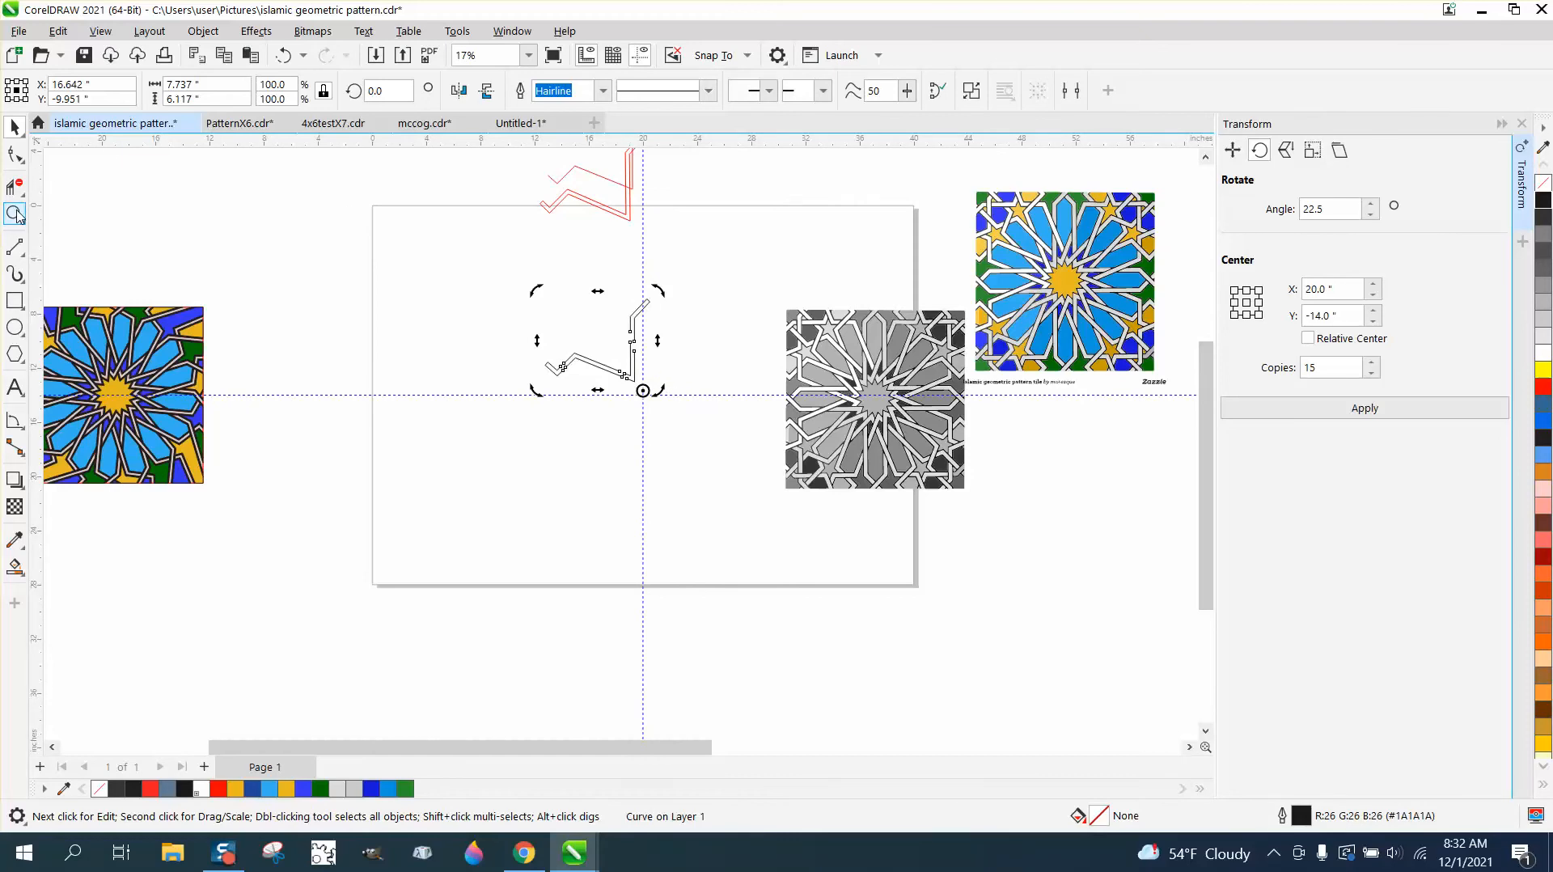
Try rotating 15 copies of the trimmed band at 22.5° around X 20, Y -14 inches, and undo the rosette.
left_click(16, 215)
left_click(86, 215)
left_click_drag(476, 244, 753, 461)
left_click(14, 127)
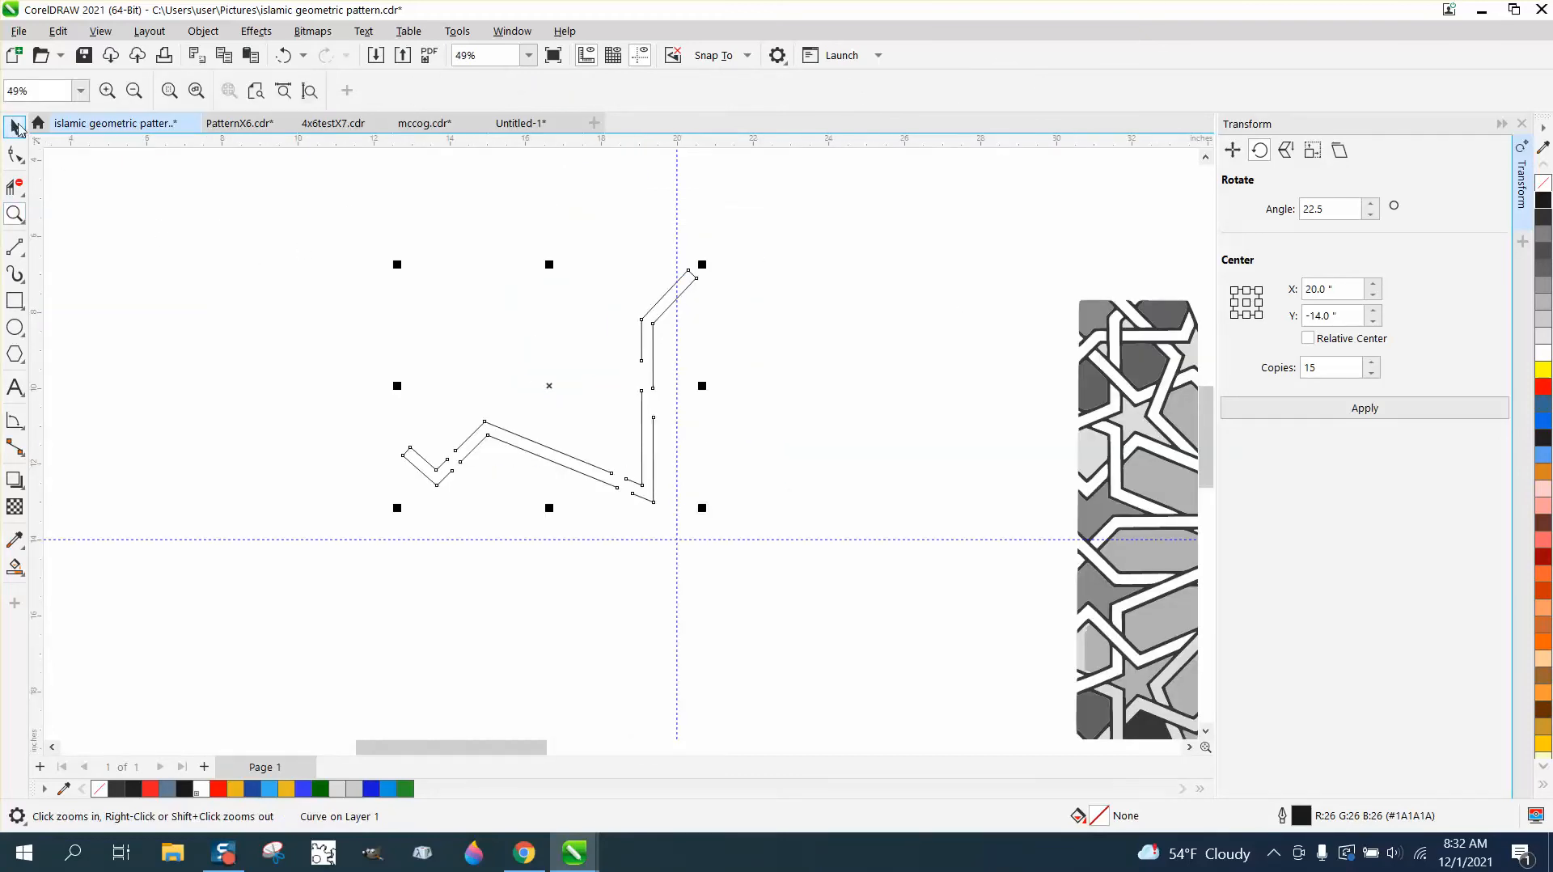
left_click(542, 394)
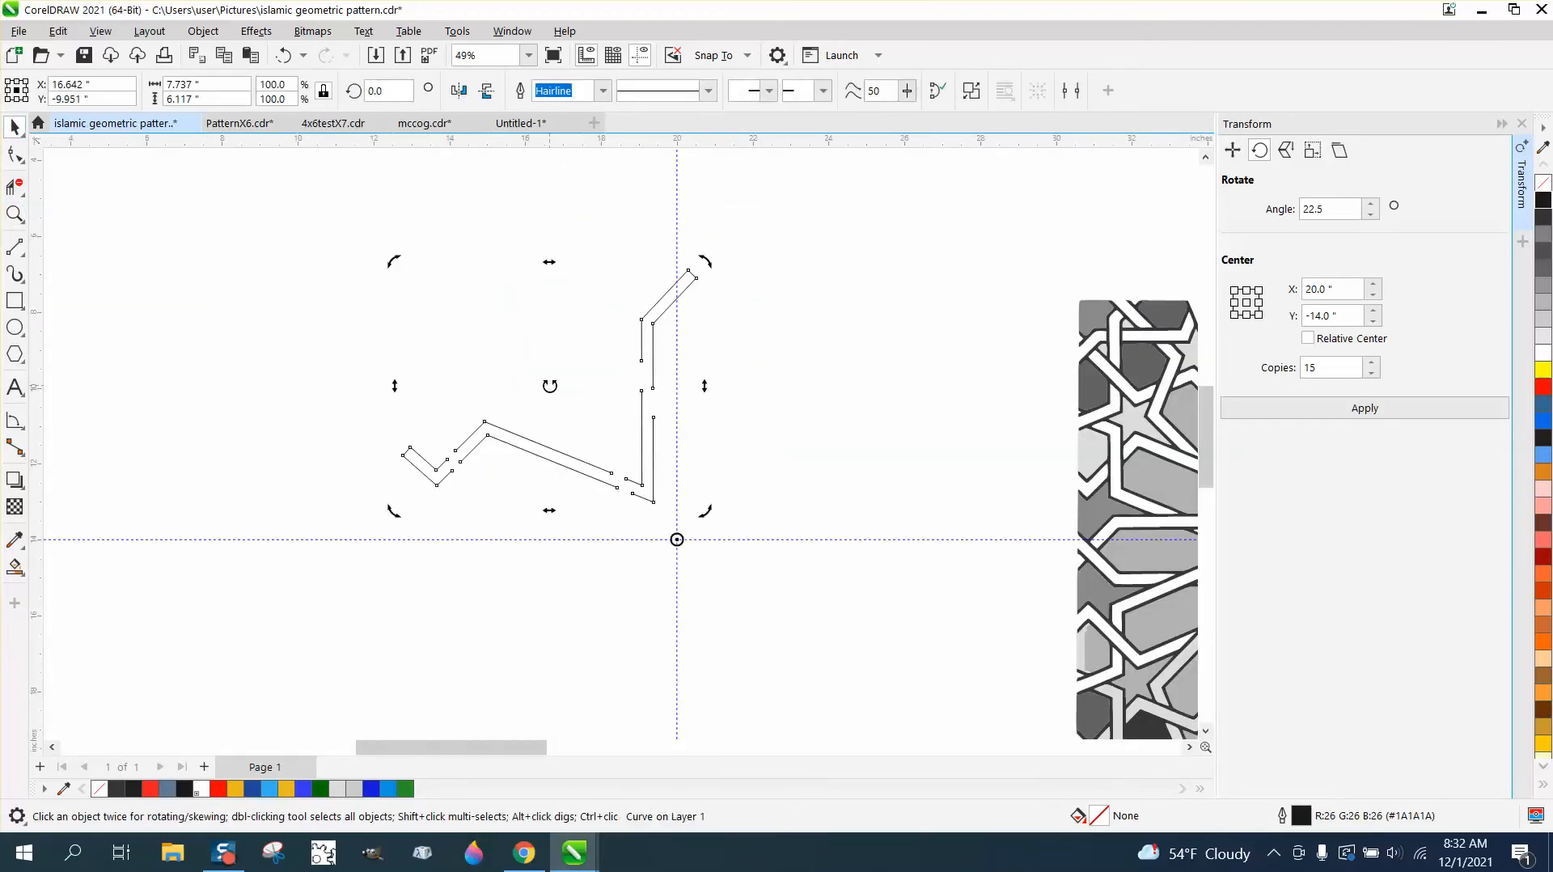
left_click(1349, 412)
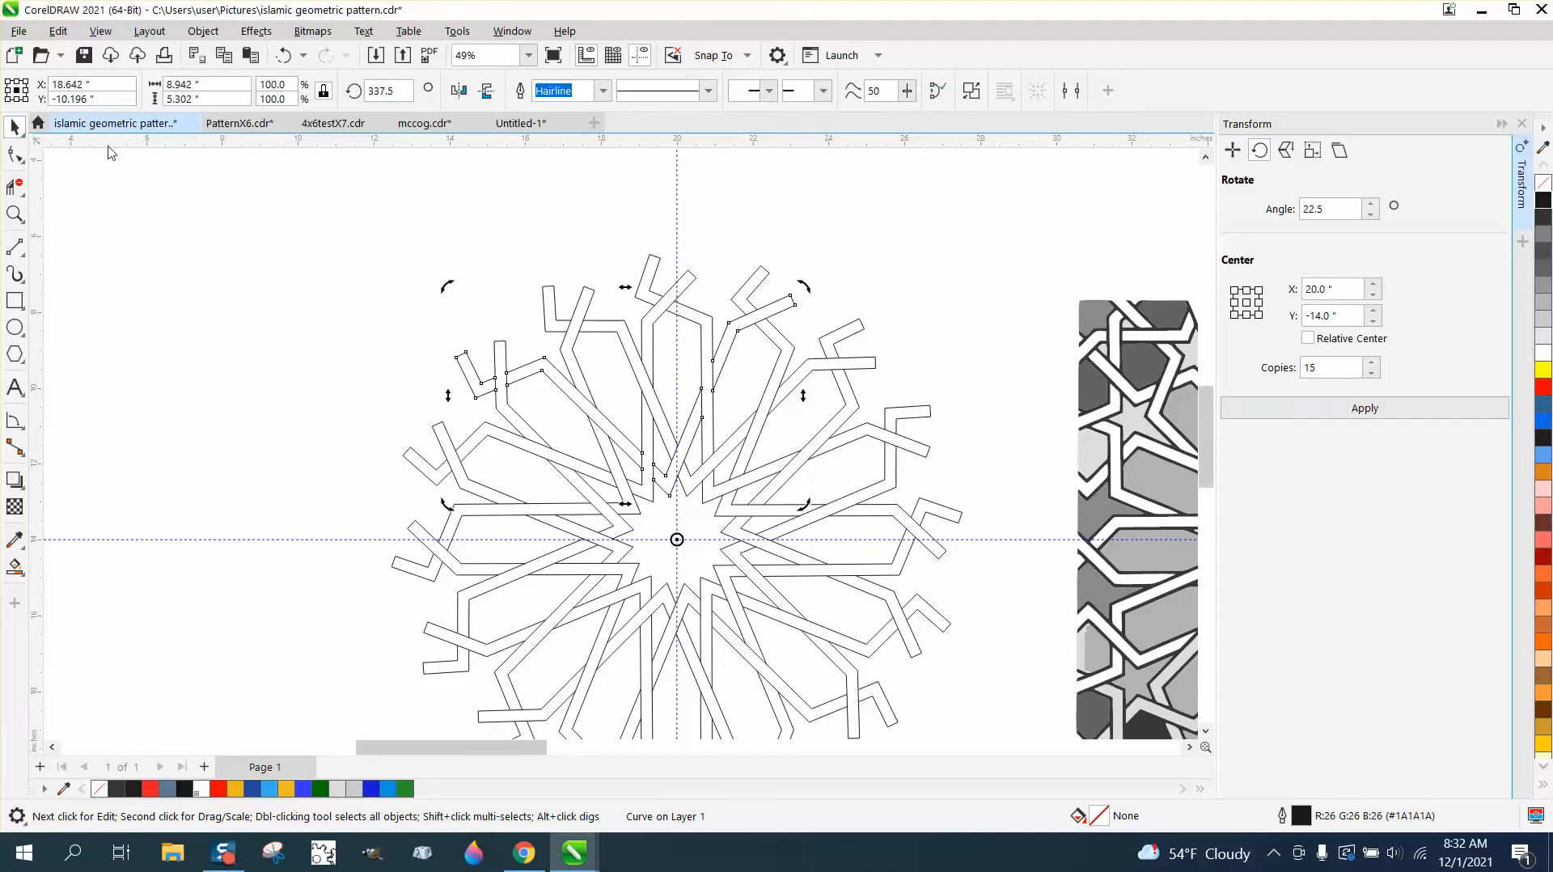
scroll(486, 209, "down", 2)
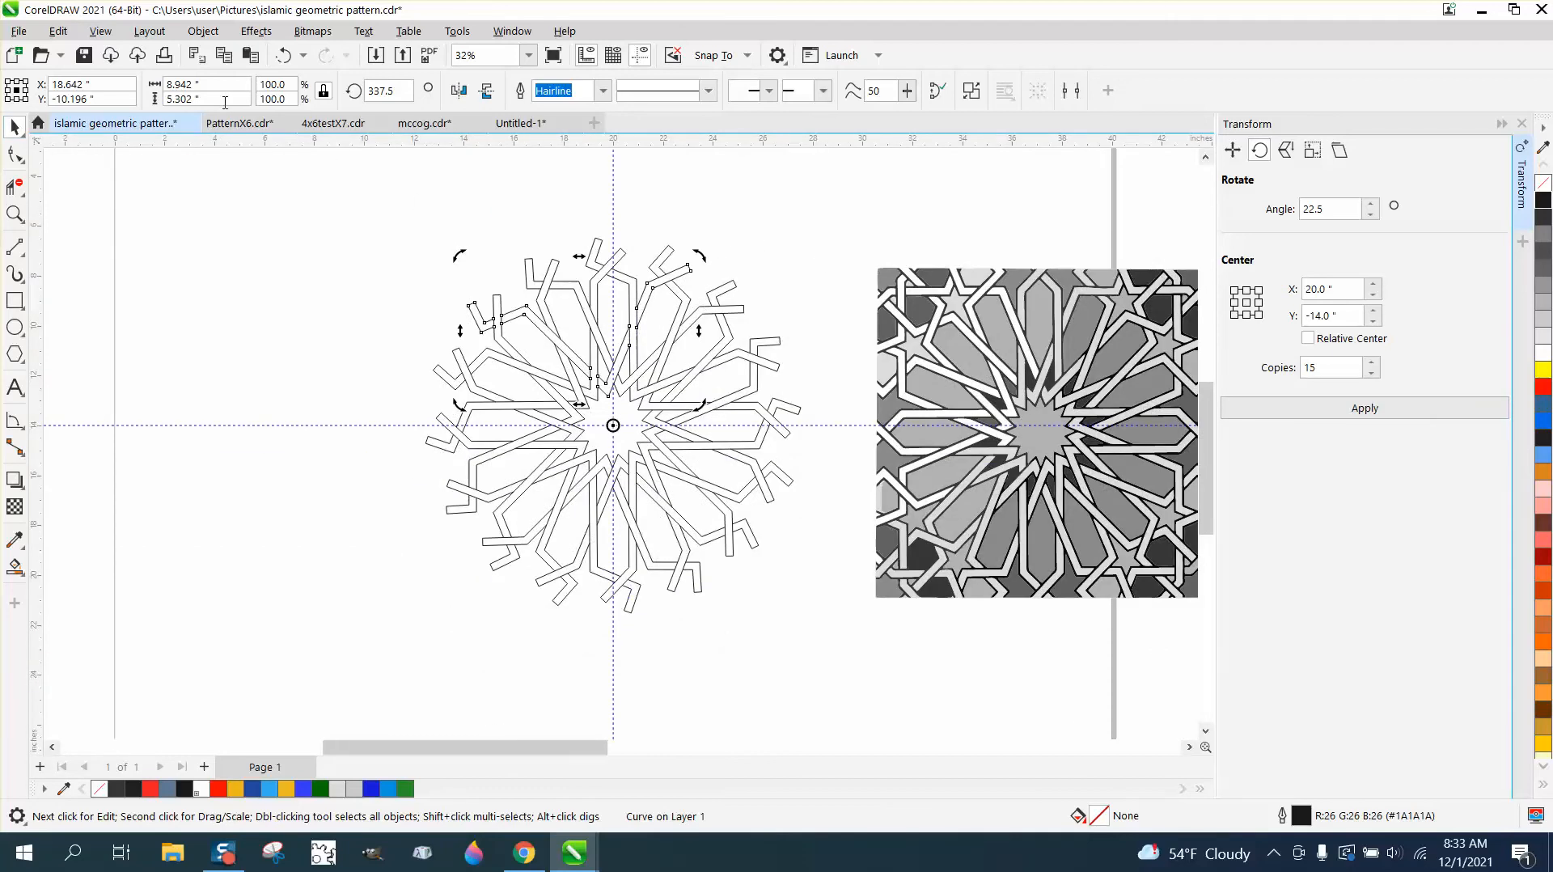
left_click(283, 55)
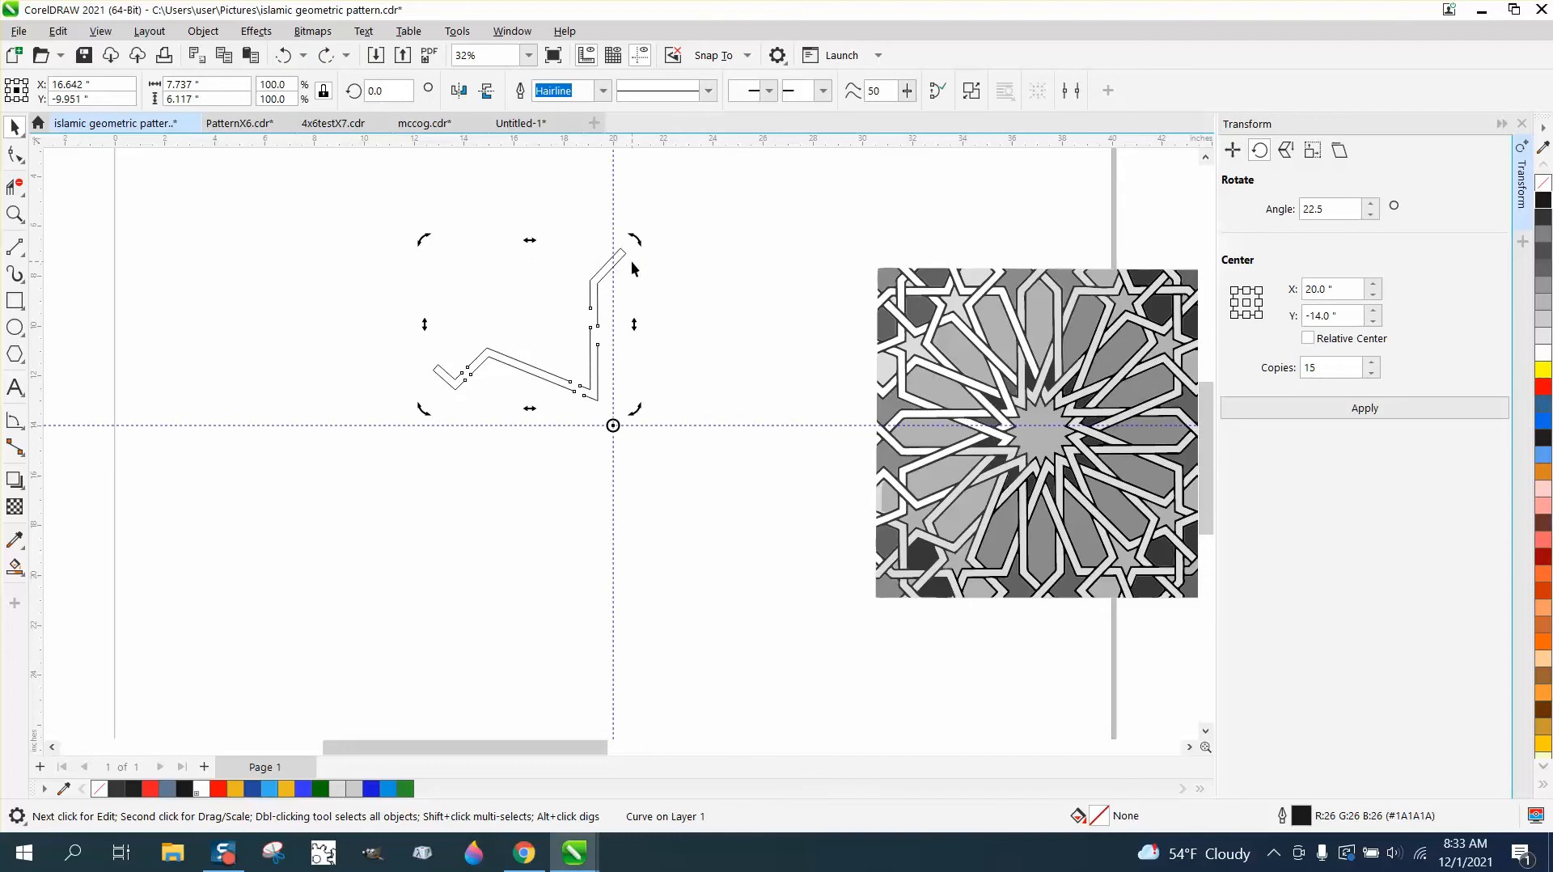
Draw a 14 by 14 inch square and center it on the page.
left_click(17, 301)
left_click_drag(421, 226, 183, 495)
left_click(174, 85)
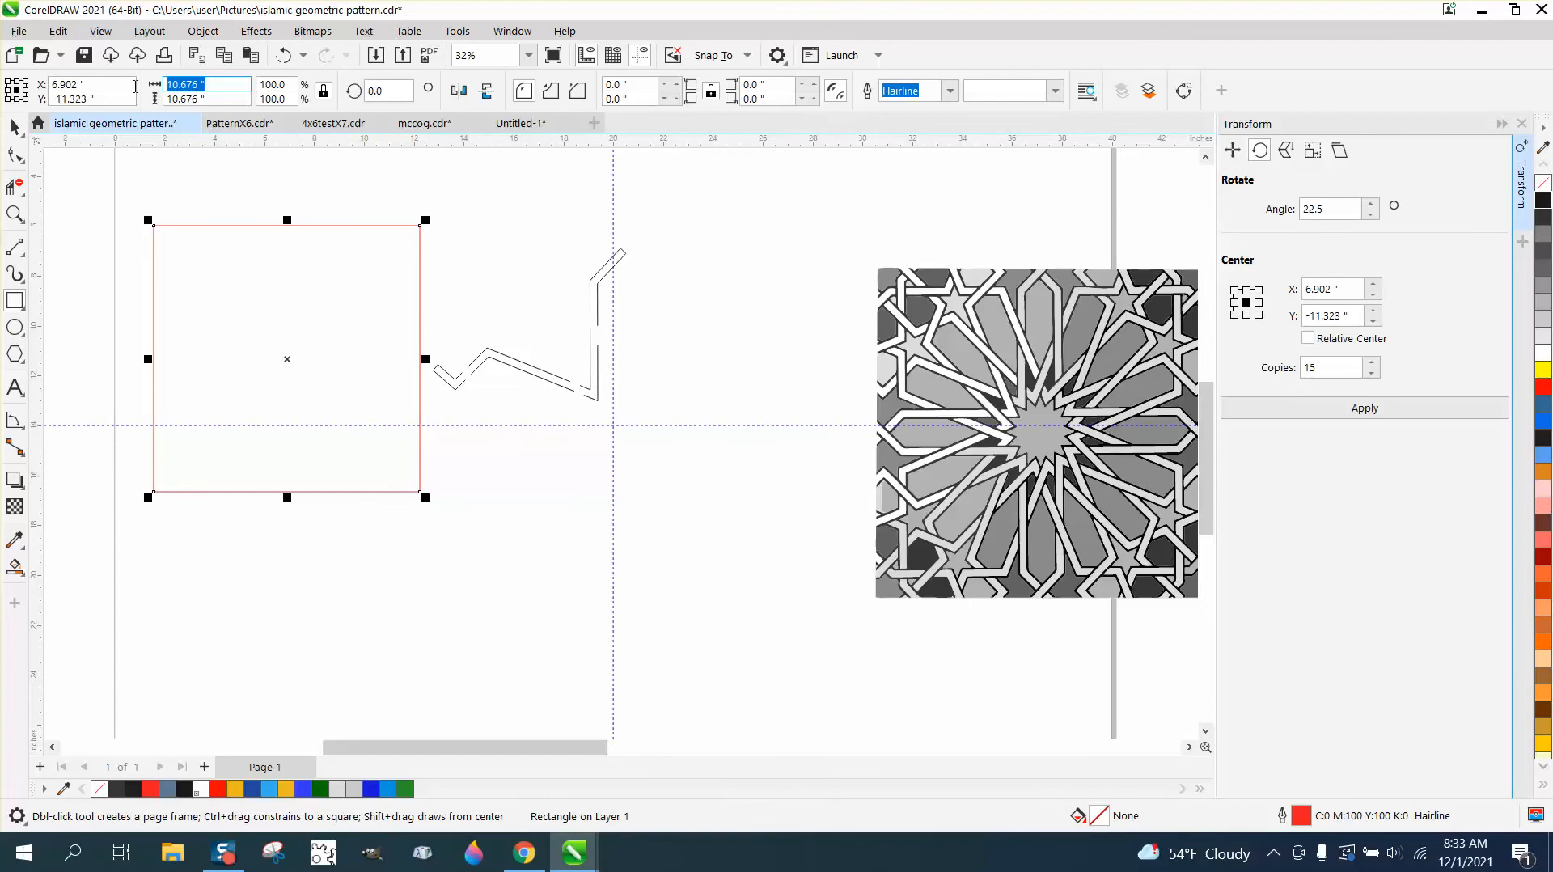
type("14")
key("Return")
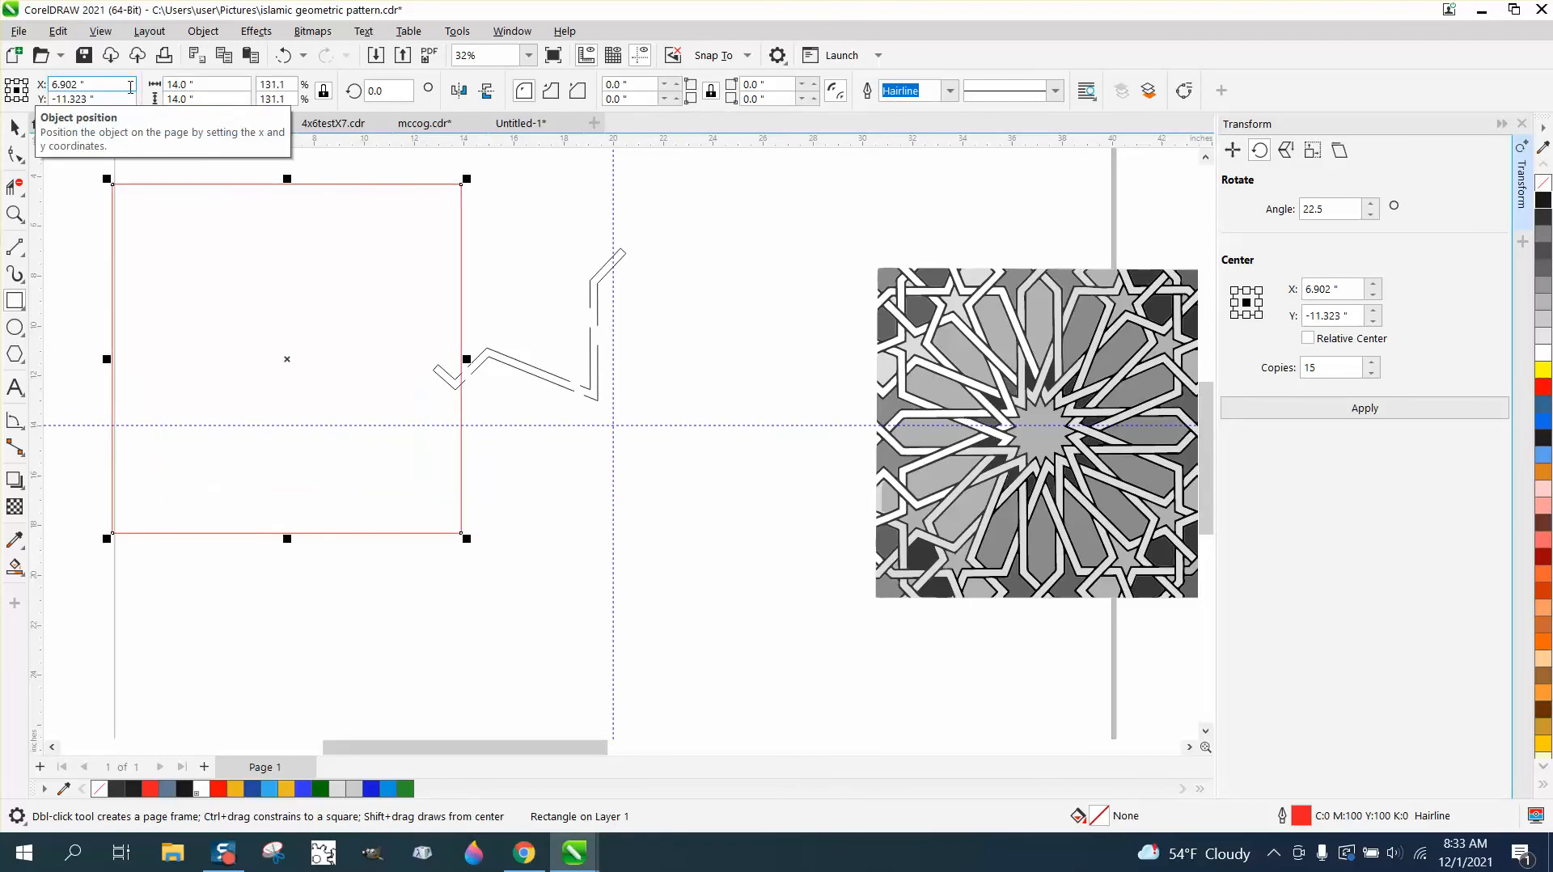
key("p")
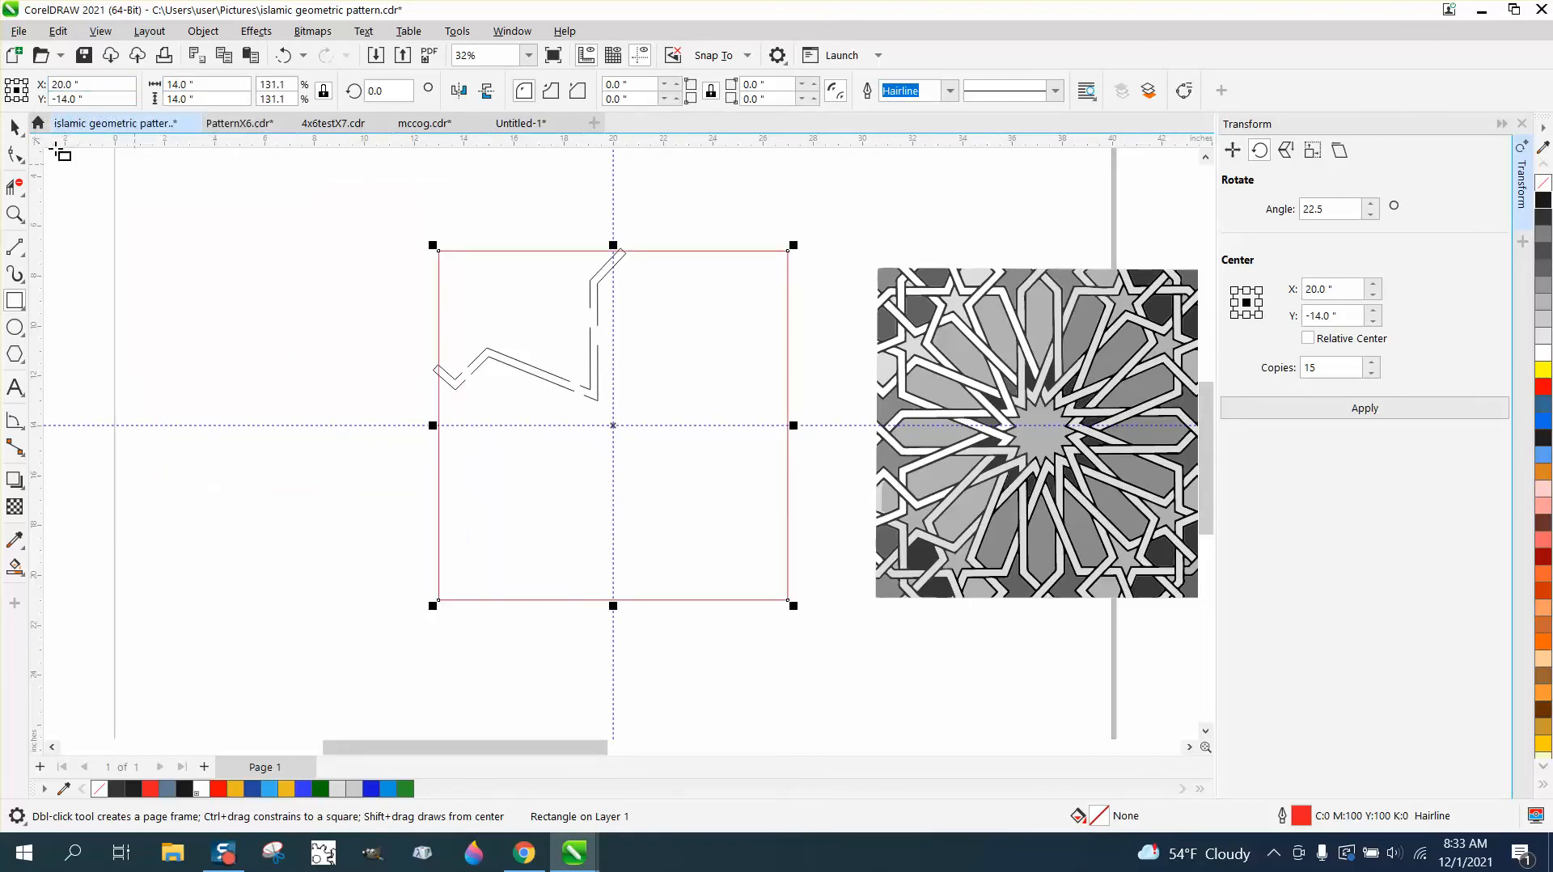
left_click(13, 128)
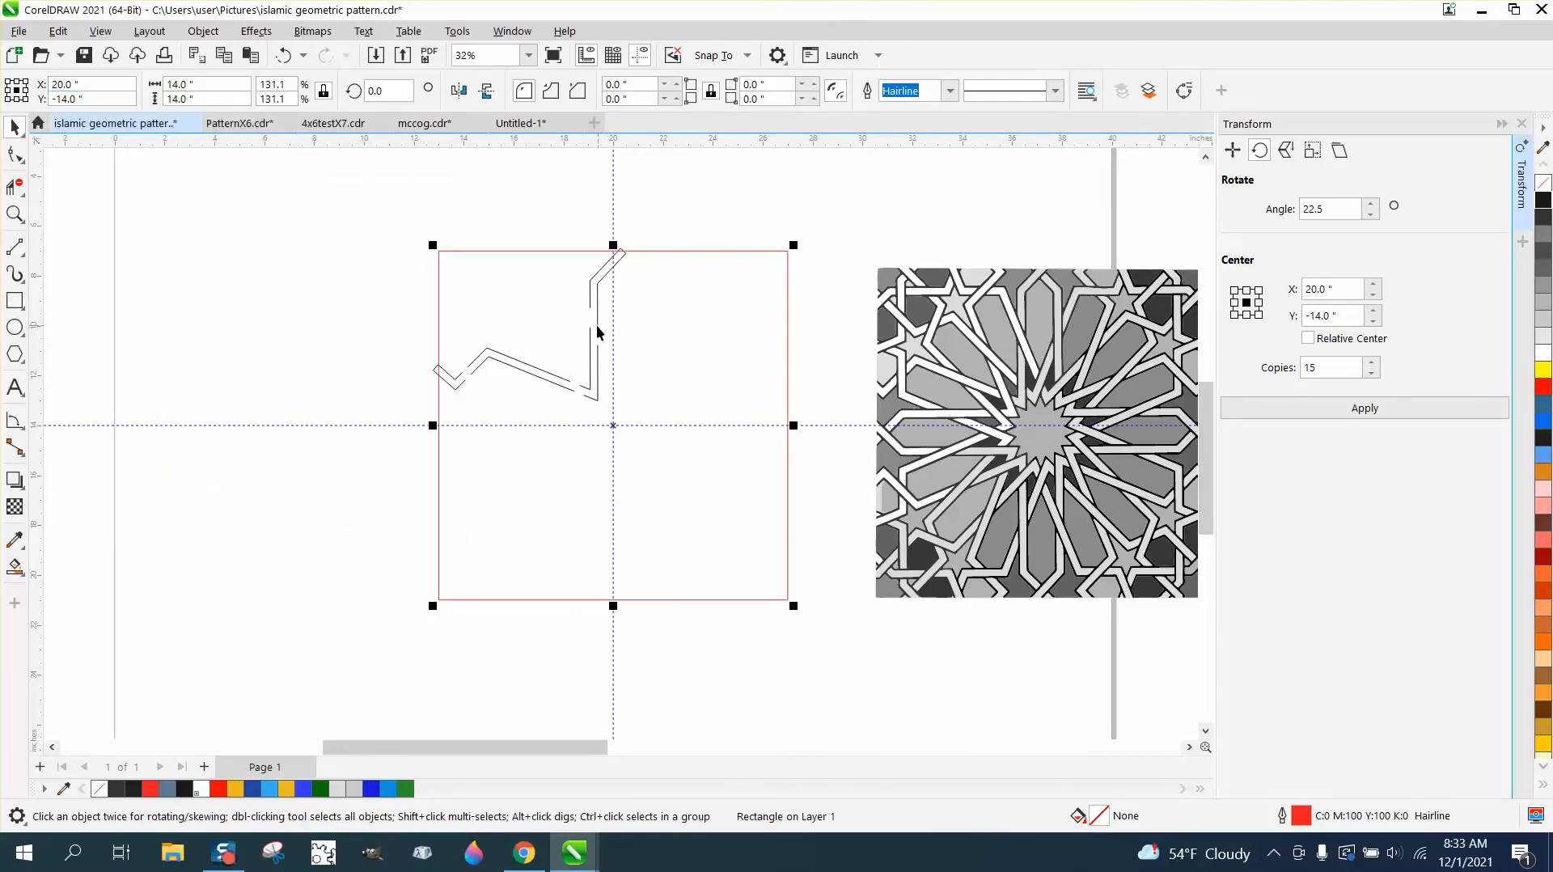
Rotate the trimmed band freehand about 43° counterclockwise around the guideline intersection, inside the square.
left_click_drag(639, 224, 435, 444)
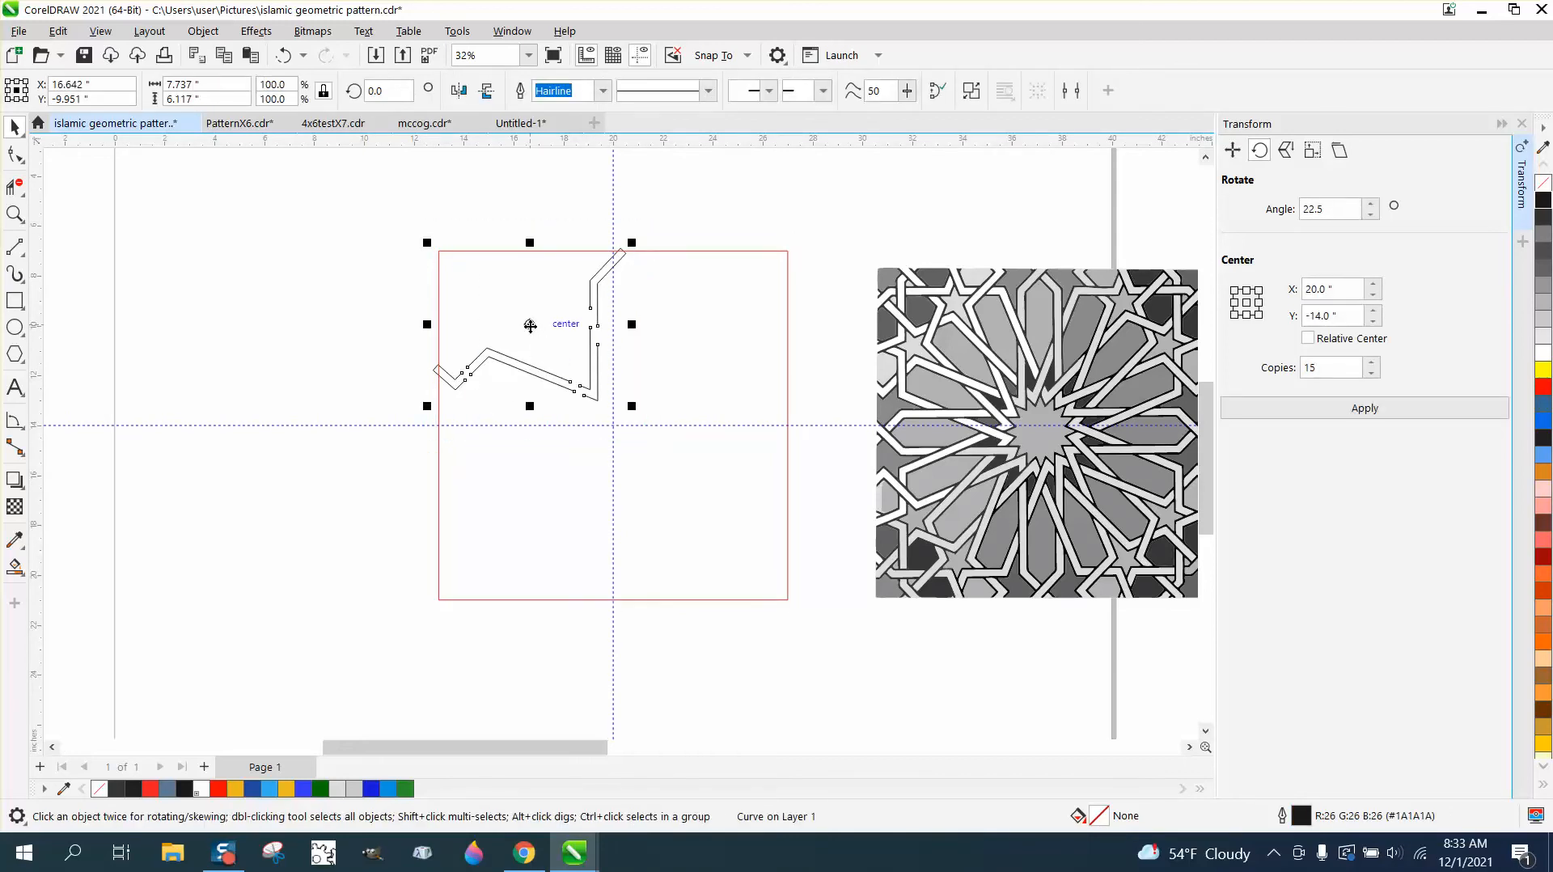
left_click(529, 326)
left_click_drag(635, 241, 476, 247)
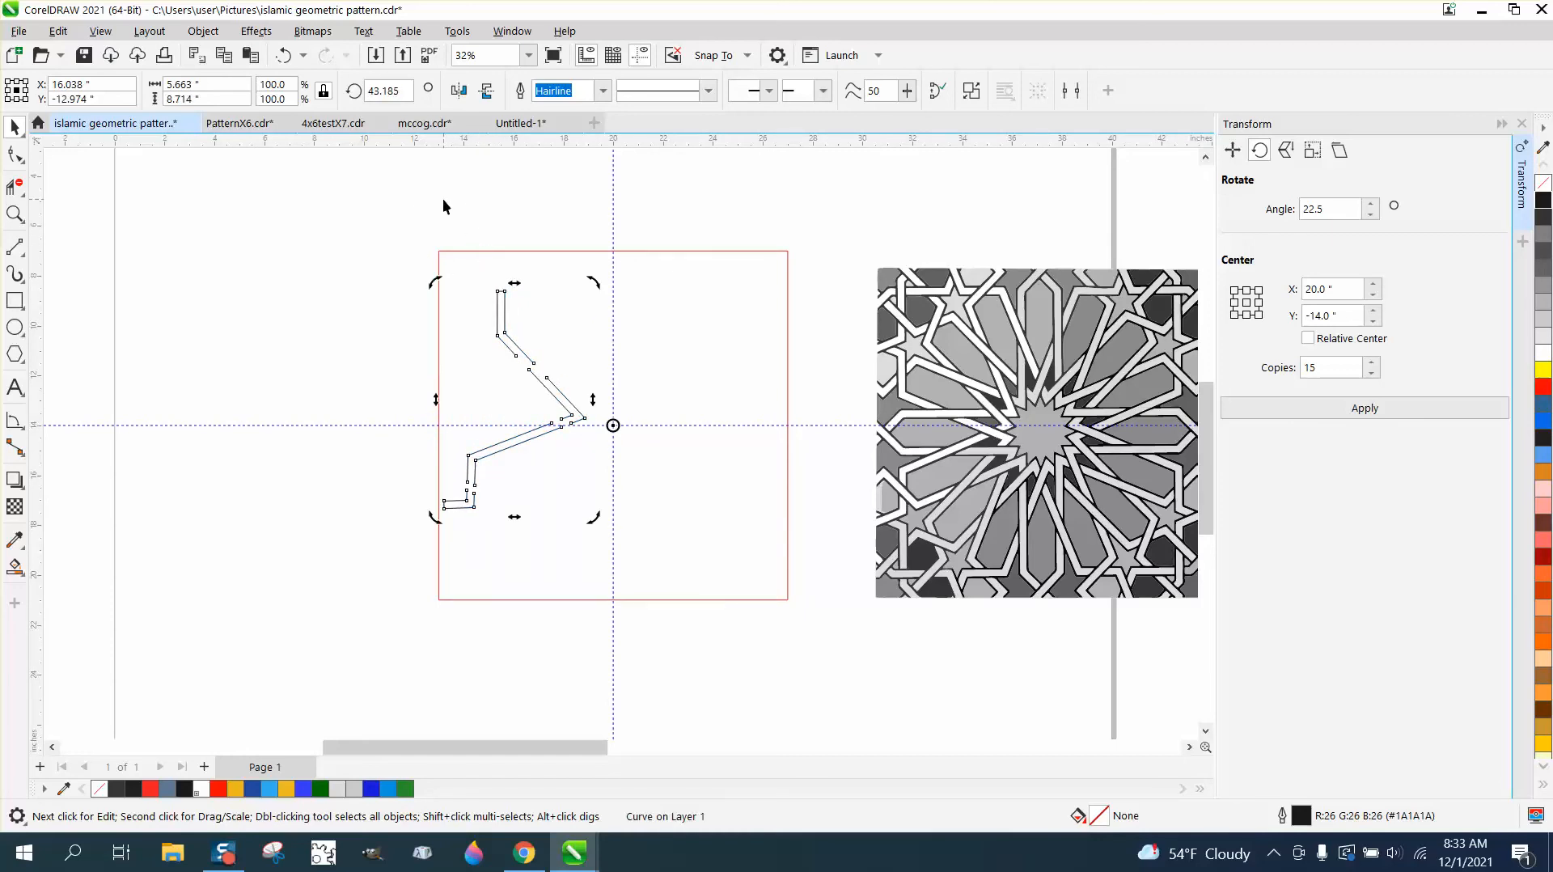
Stretch the band's upper end nodes straight up about 5.8 inches, past the square's top edge.
left_click(14, 213)
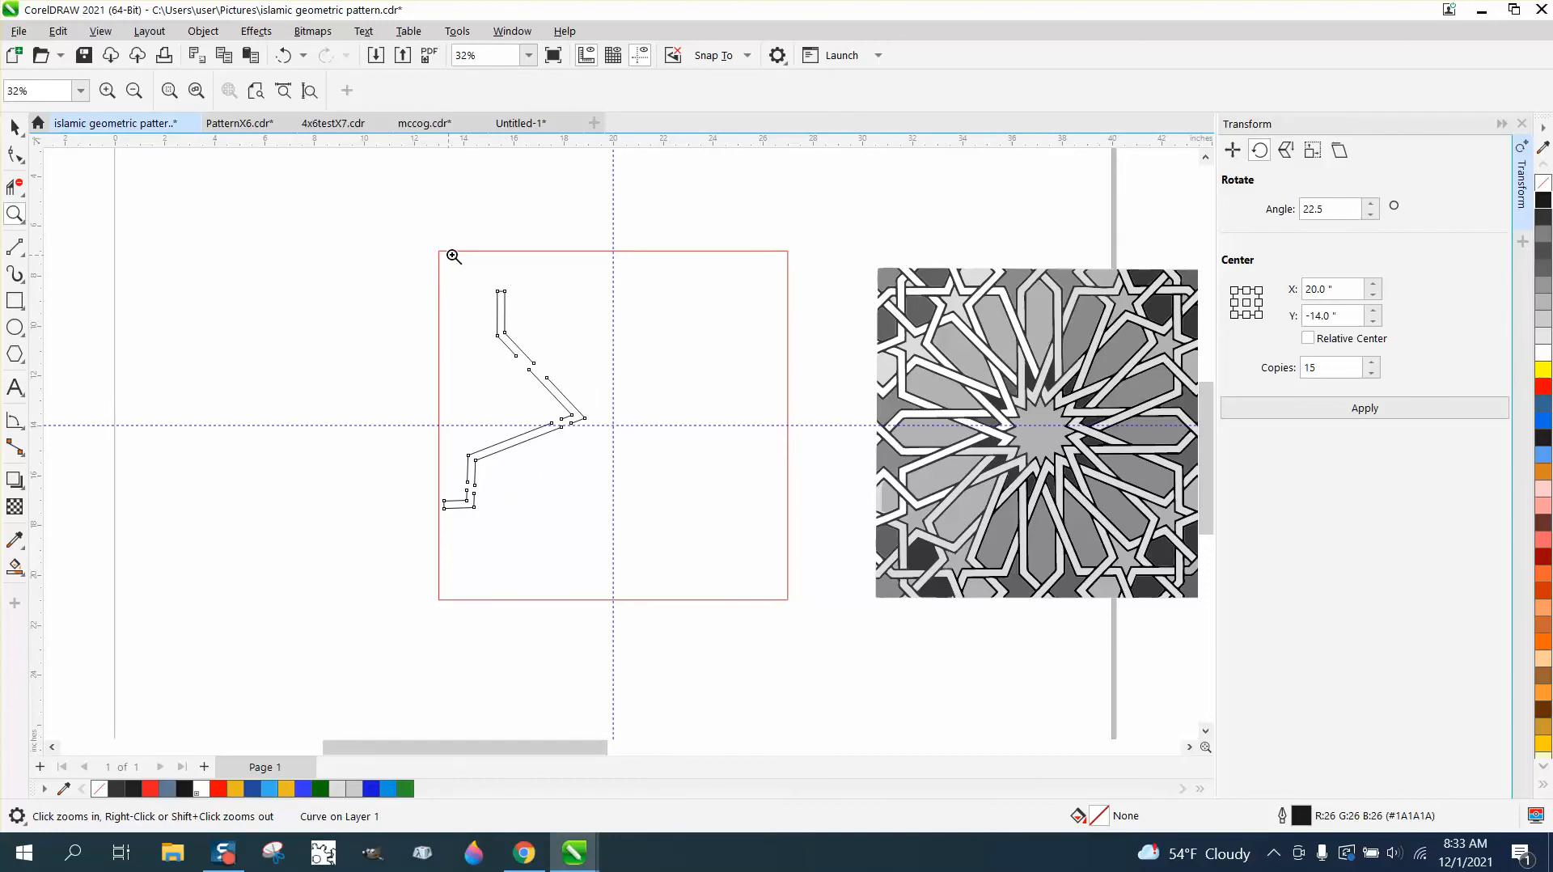
mouse_move(416, 237)
left_mouse_down()
mouse_move(647, 389)
mouse_move(599, 410)
left_mouse_up()
left_click(15, 154)
scroll(600, 411, "down", 4)
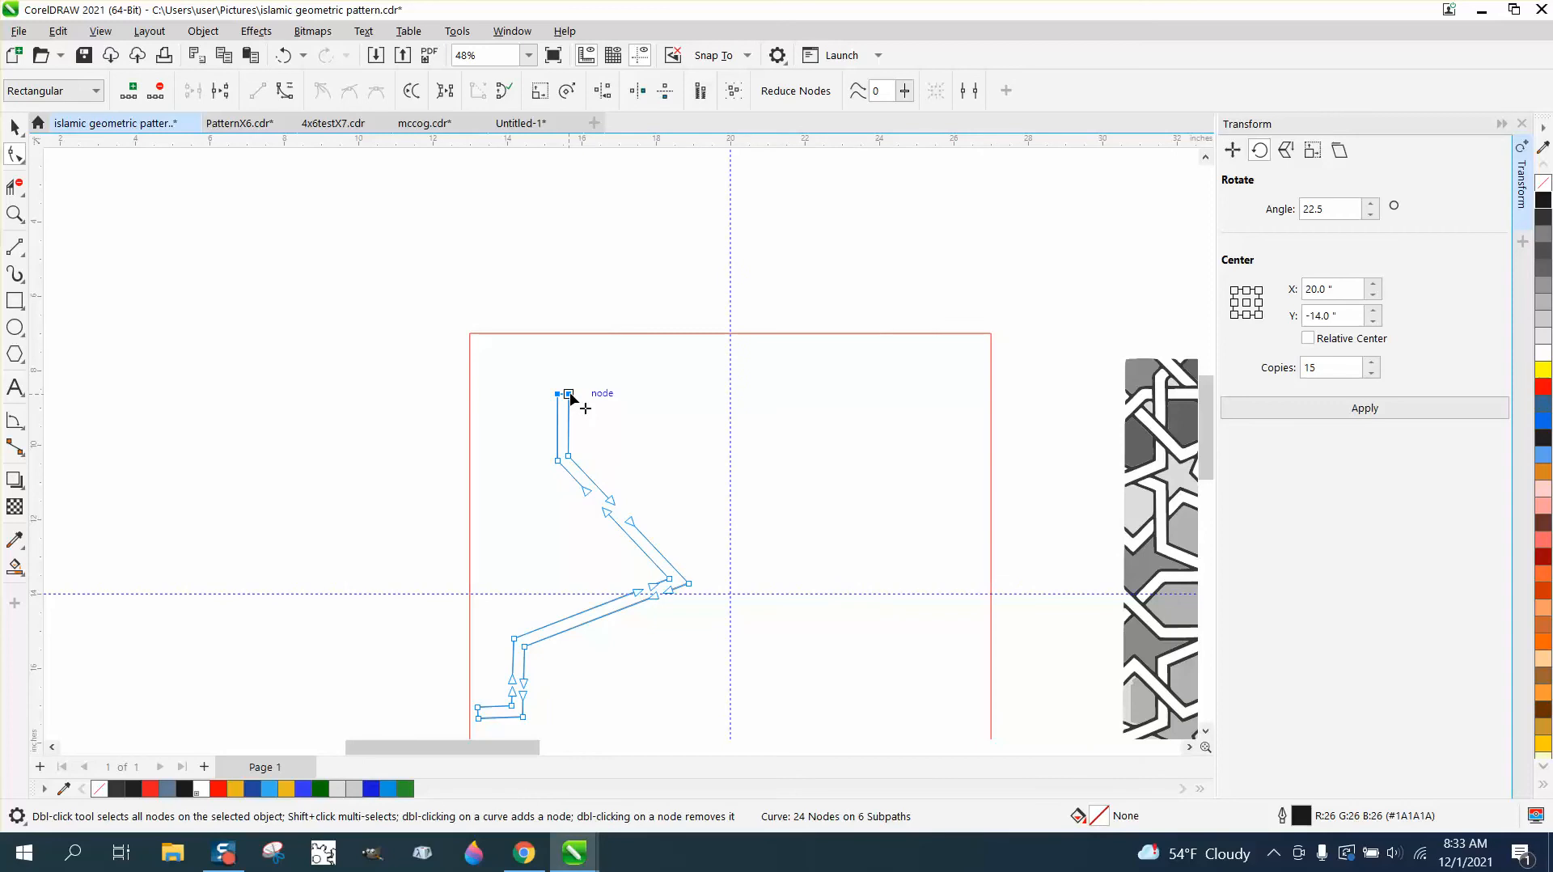
left_click_drag(570, 396, 579, 177)
scroll(579, 176, "down", 2)
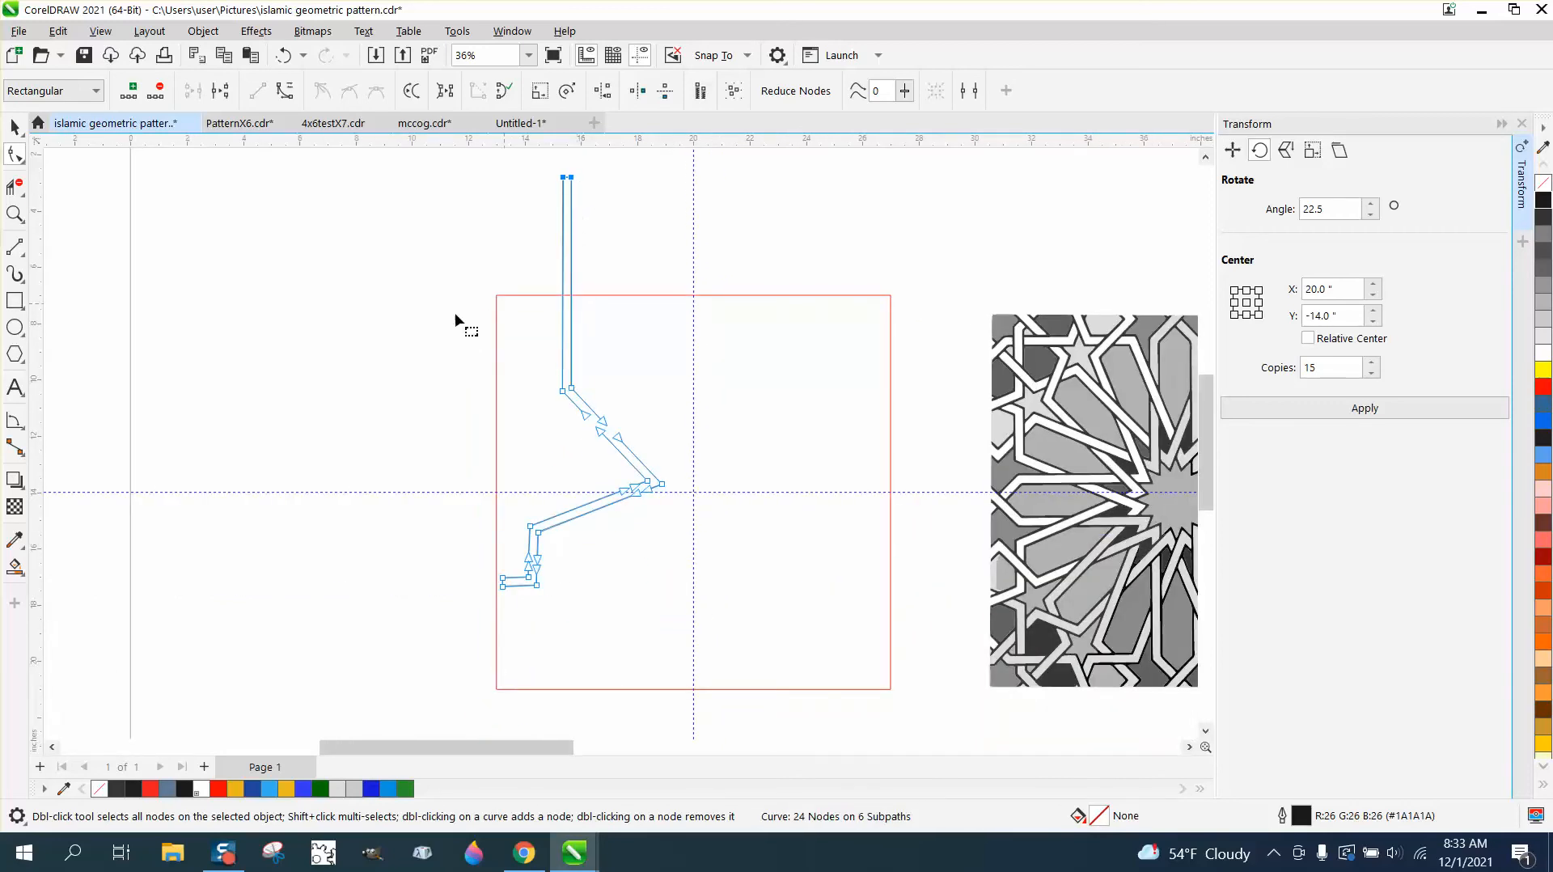
Rotate the band slightly around the guideline intersection, to about 42.3°, bringing its lower end just inside the square's left edge.
left_click(15, 214)
left_click_drag(411, 489, 808, 652)
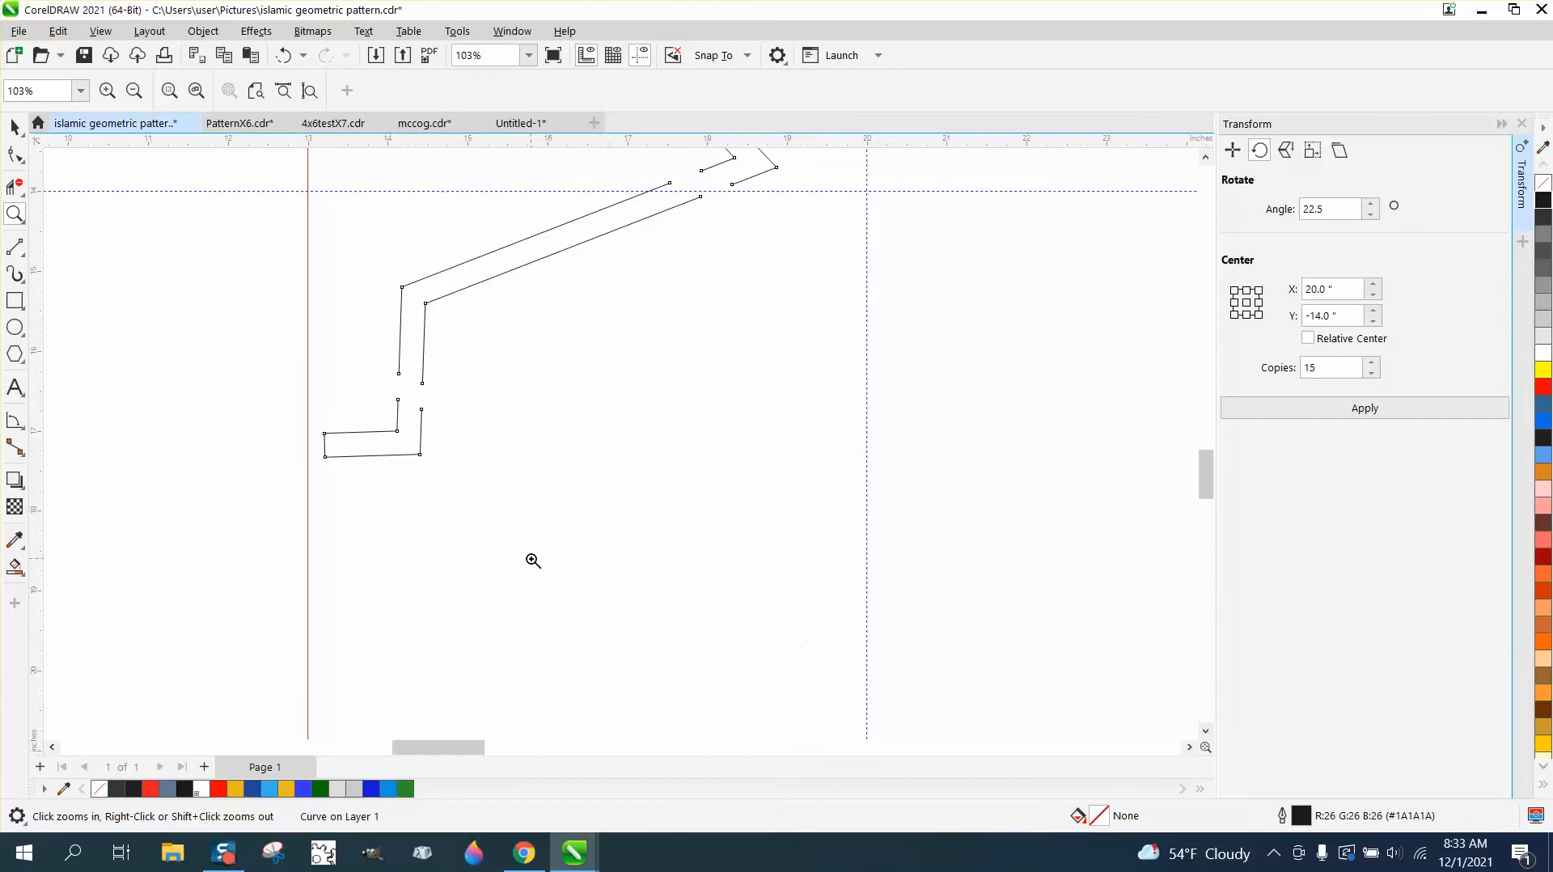
left_click(13, 130)
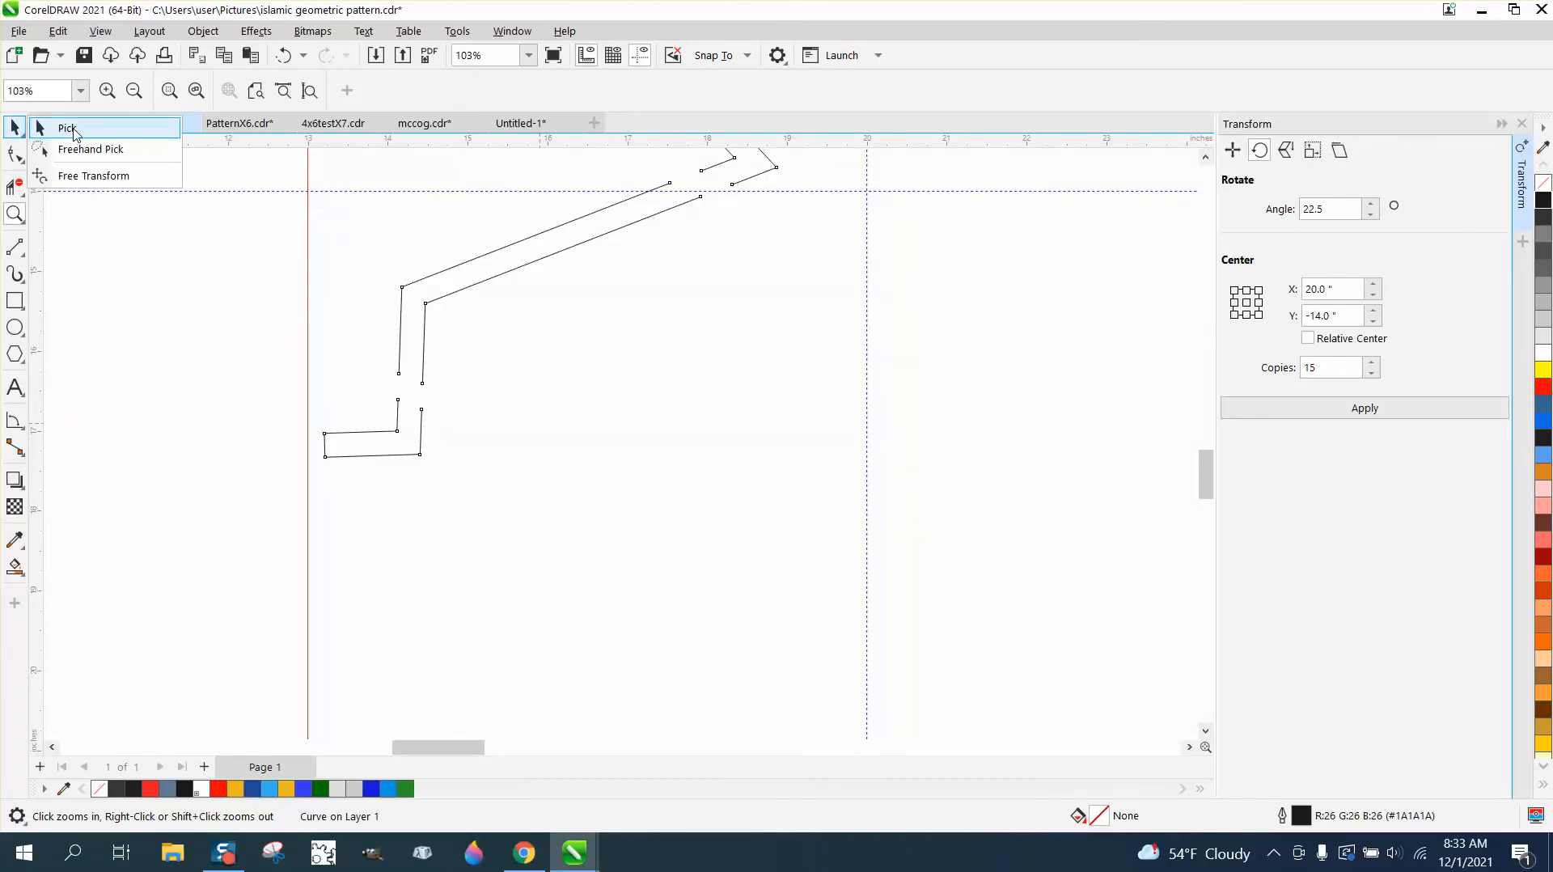
left_click(67, 123)
scroll(617, 477, "down", 1)
scroll(617, 479, "down", 3)
left_click(677, 303)
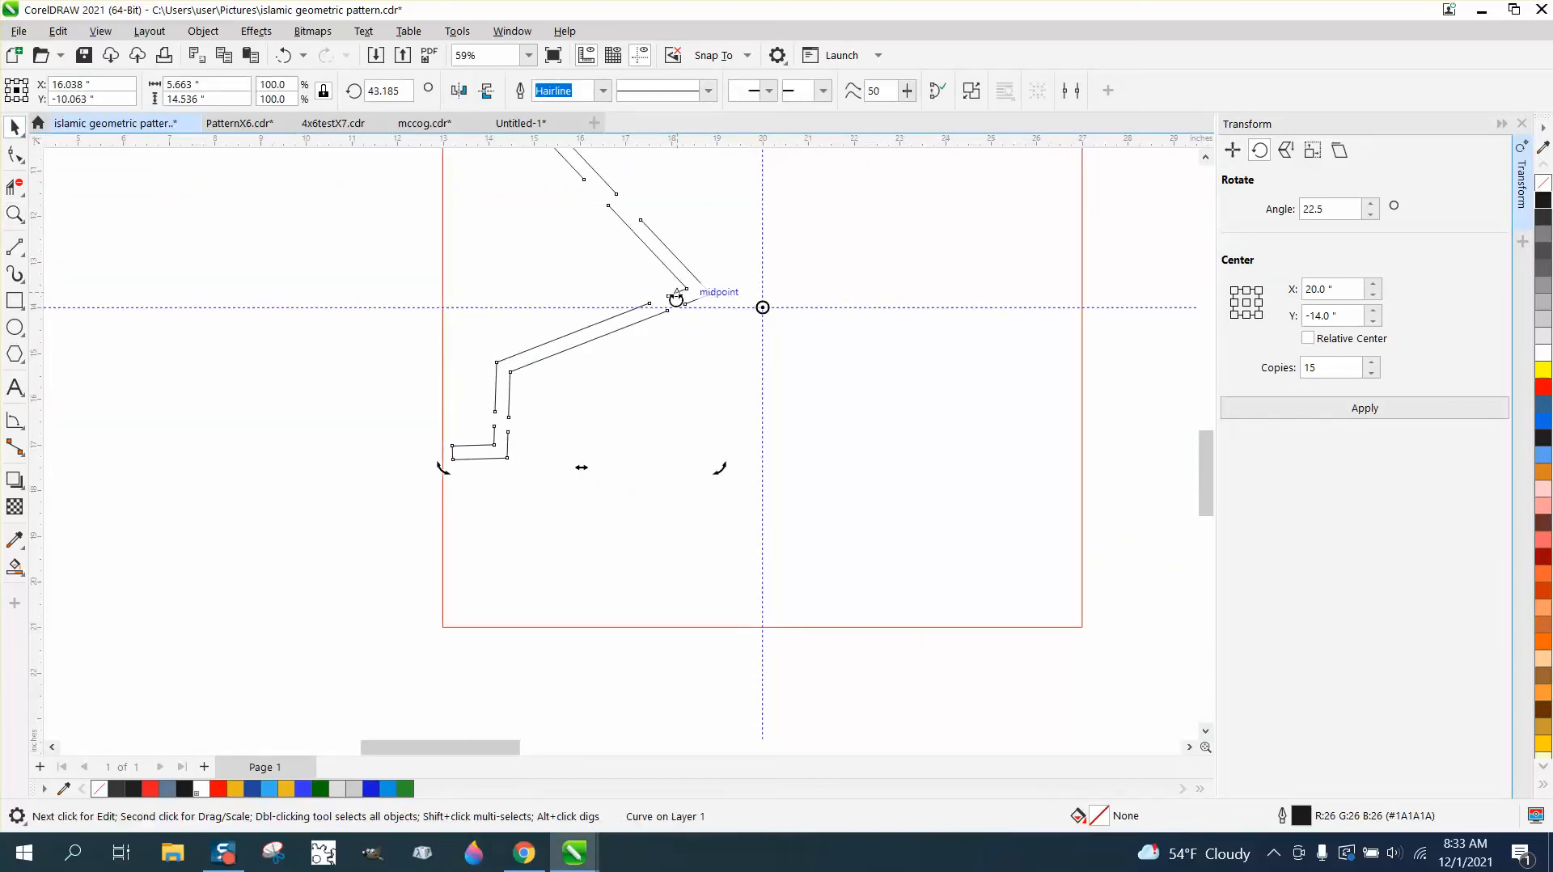
left_click_drag(443, 463, 441, 462)
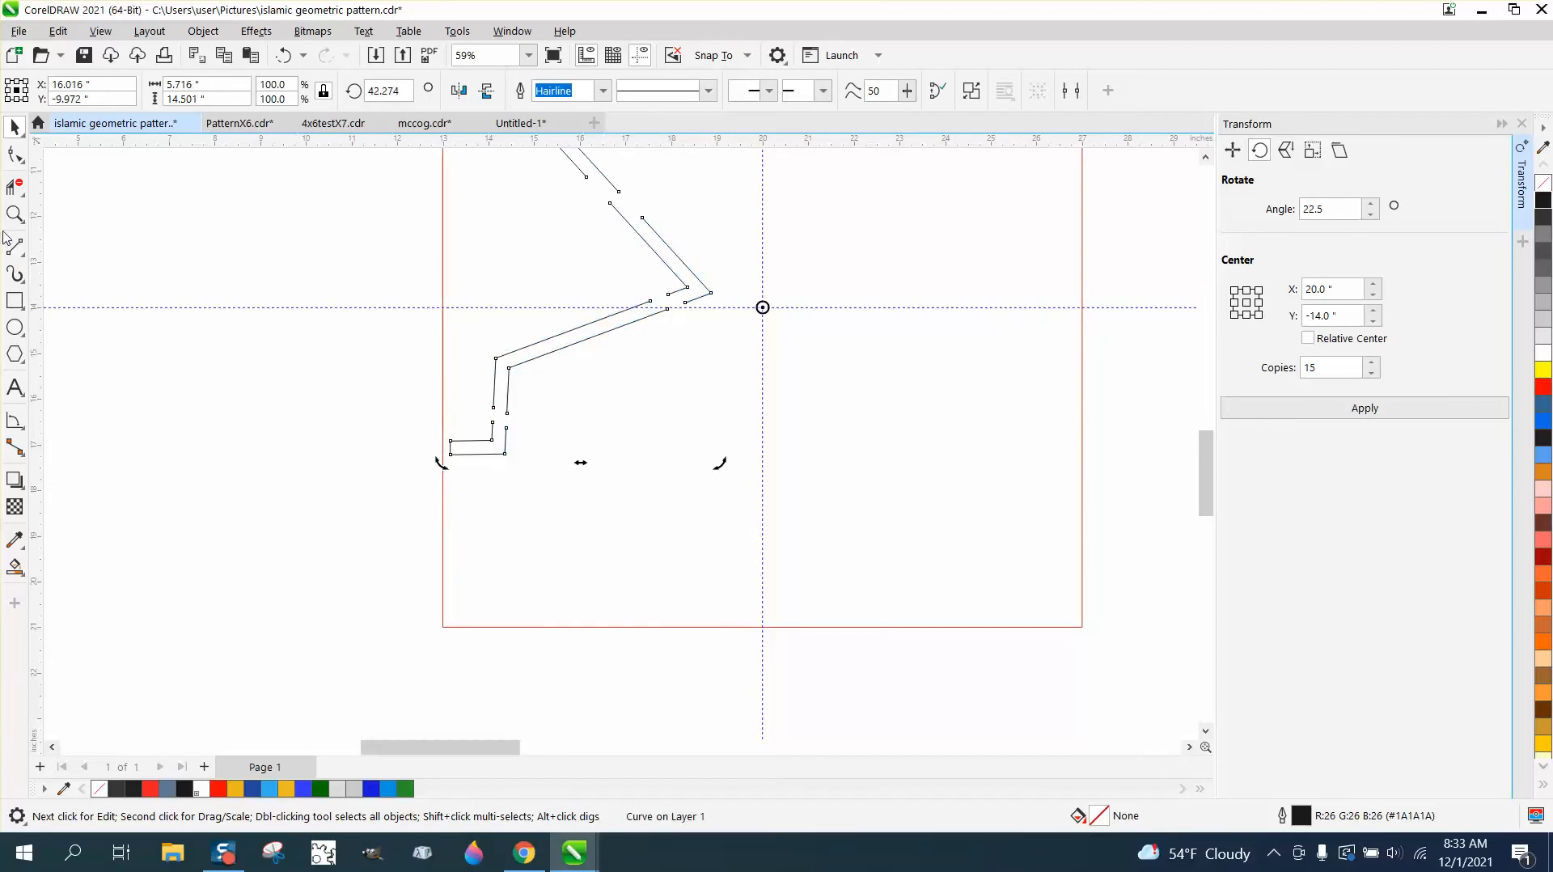
Stretch the band's lower end nodes about 7 inches left, well past the square's left edge.
left_click(15, 153)
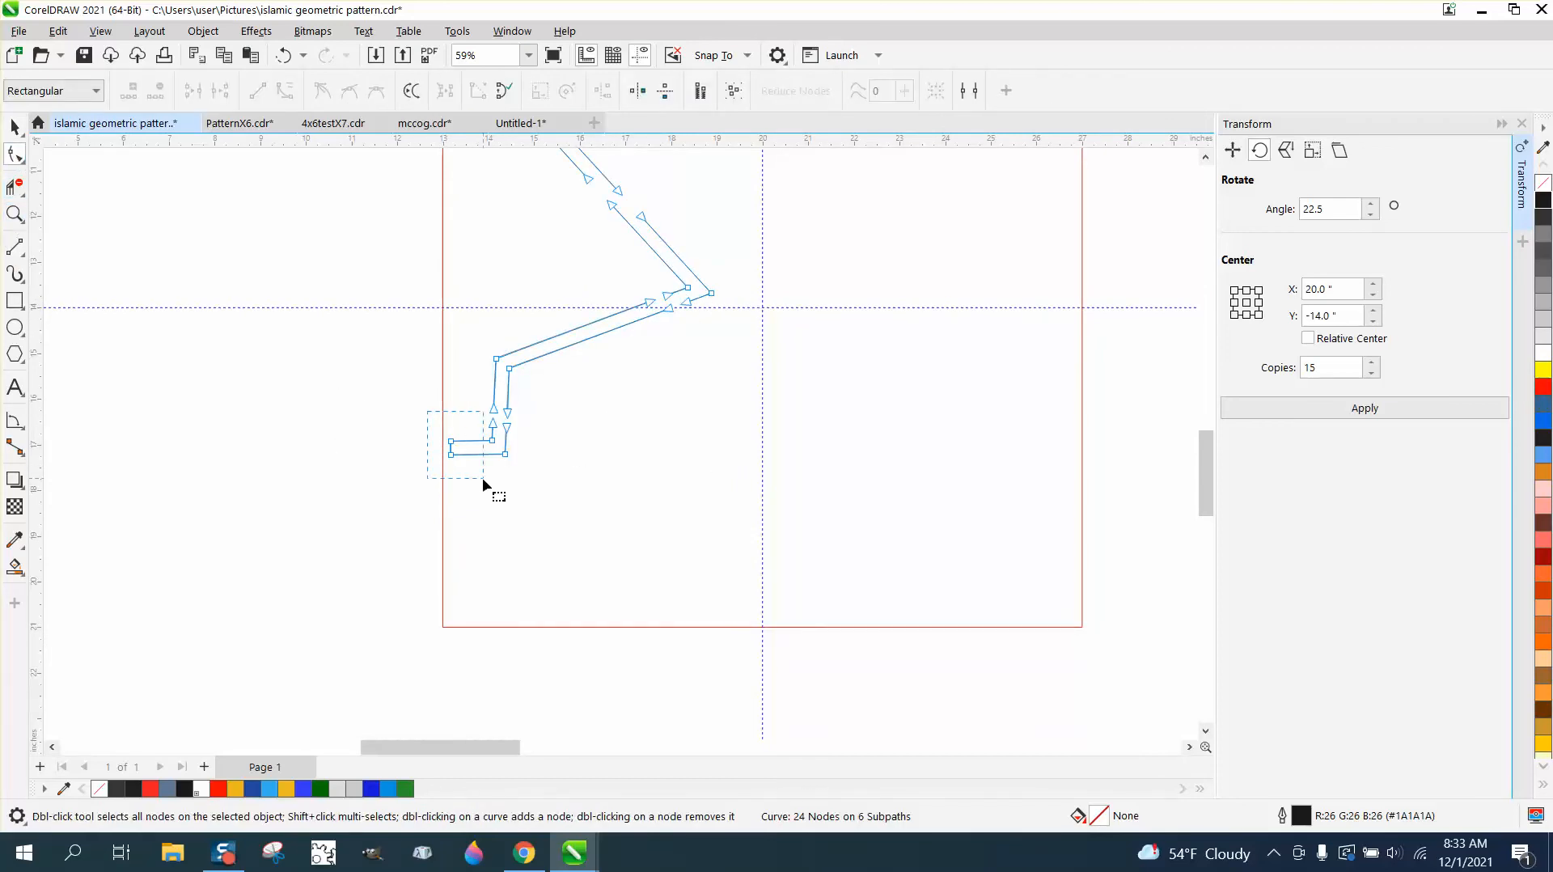
left_click_drag(482, 477, 133, 458)
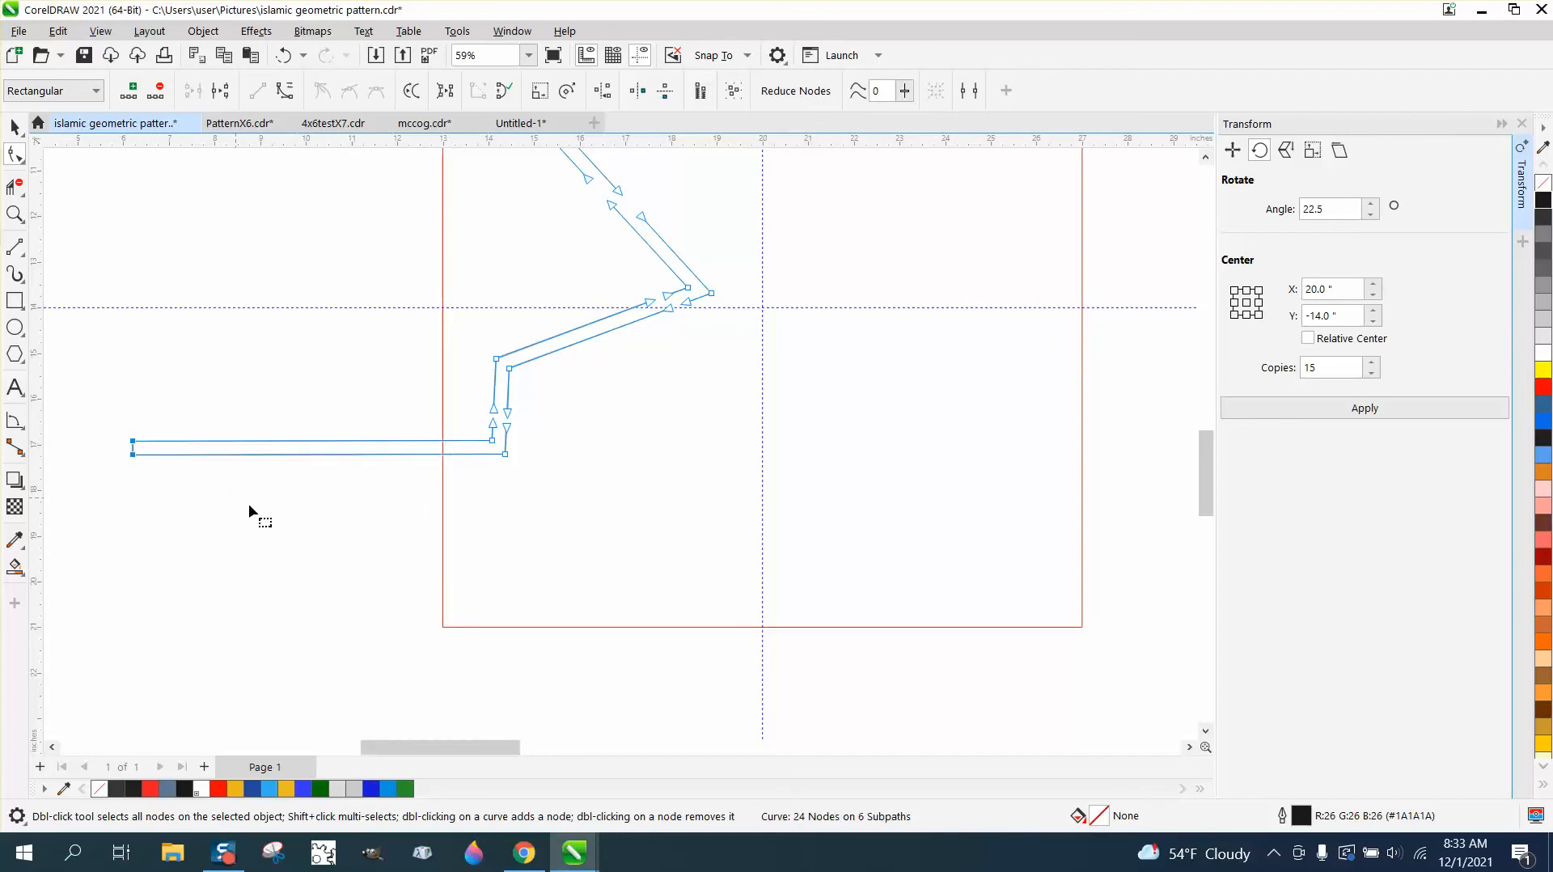
scroll(333, 533, "down", 2)
Rotate 15 copies of the extended band at 22.5° around X 20, Y -14 inches.
left_click(15, 127)
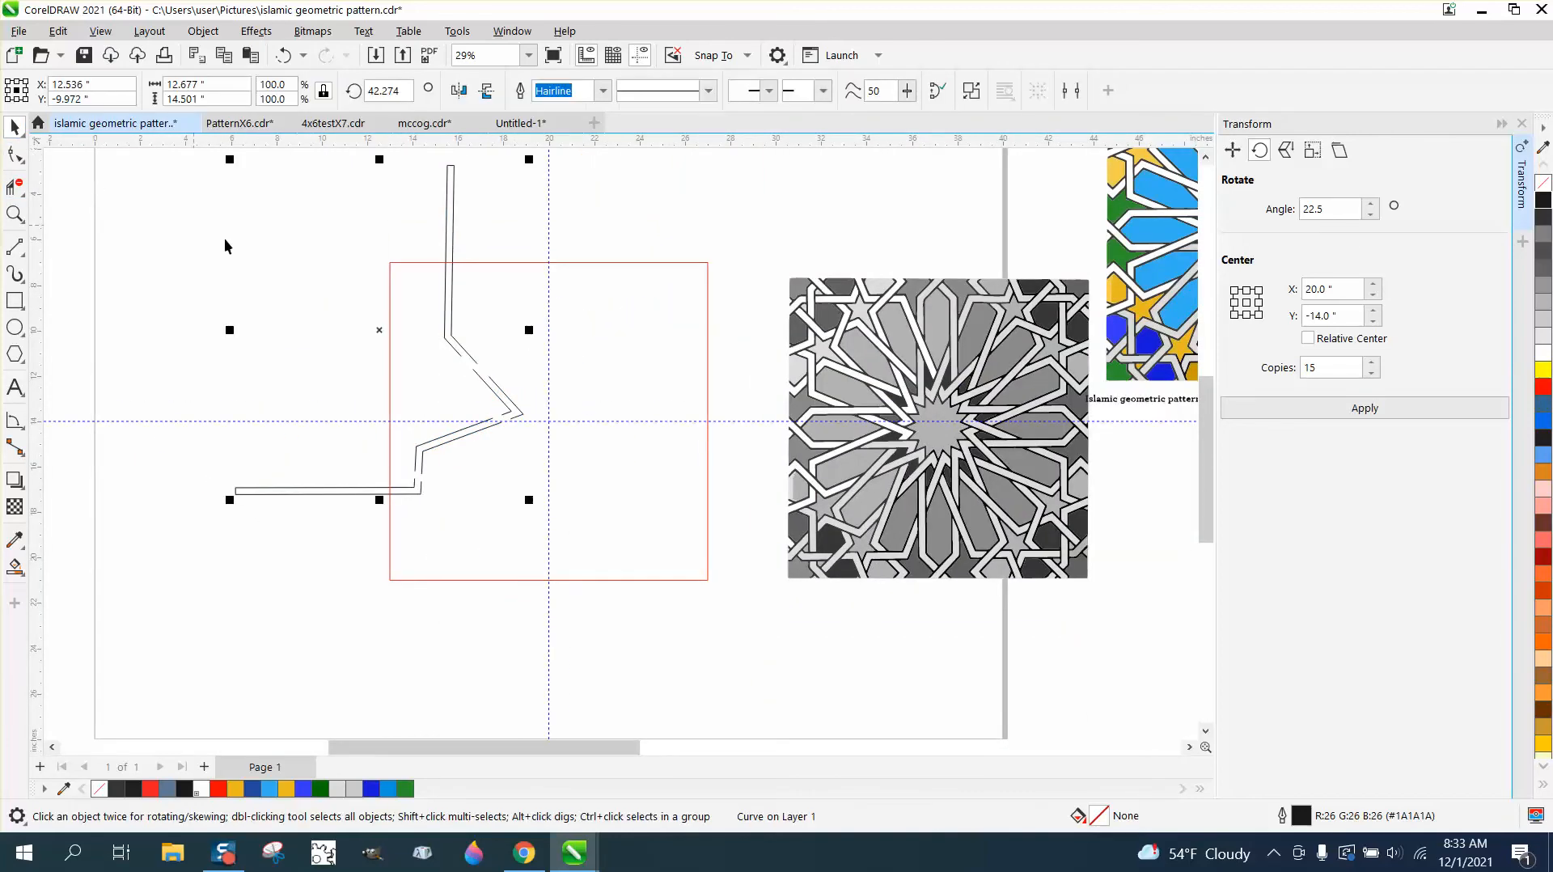
left_click(1384, 408)
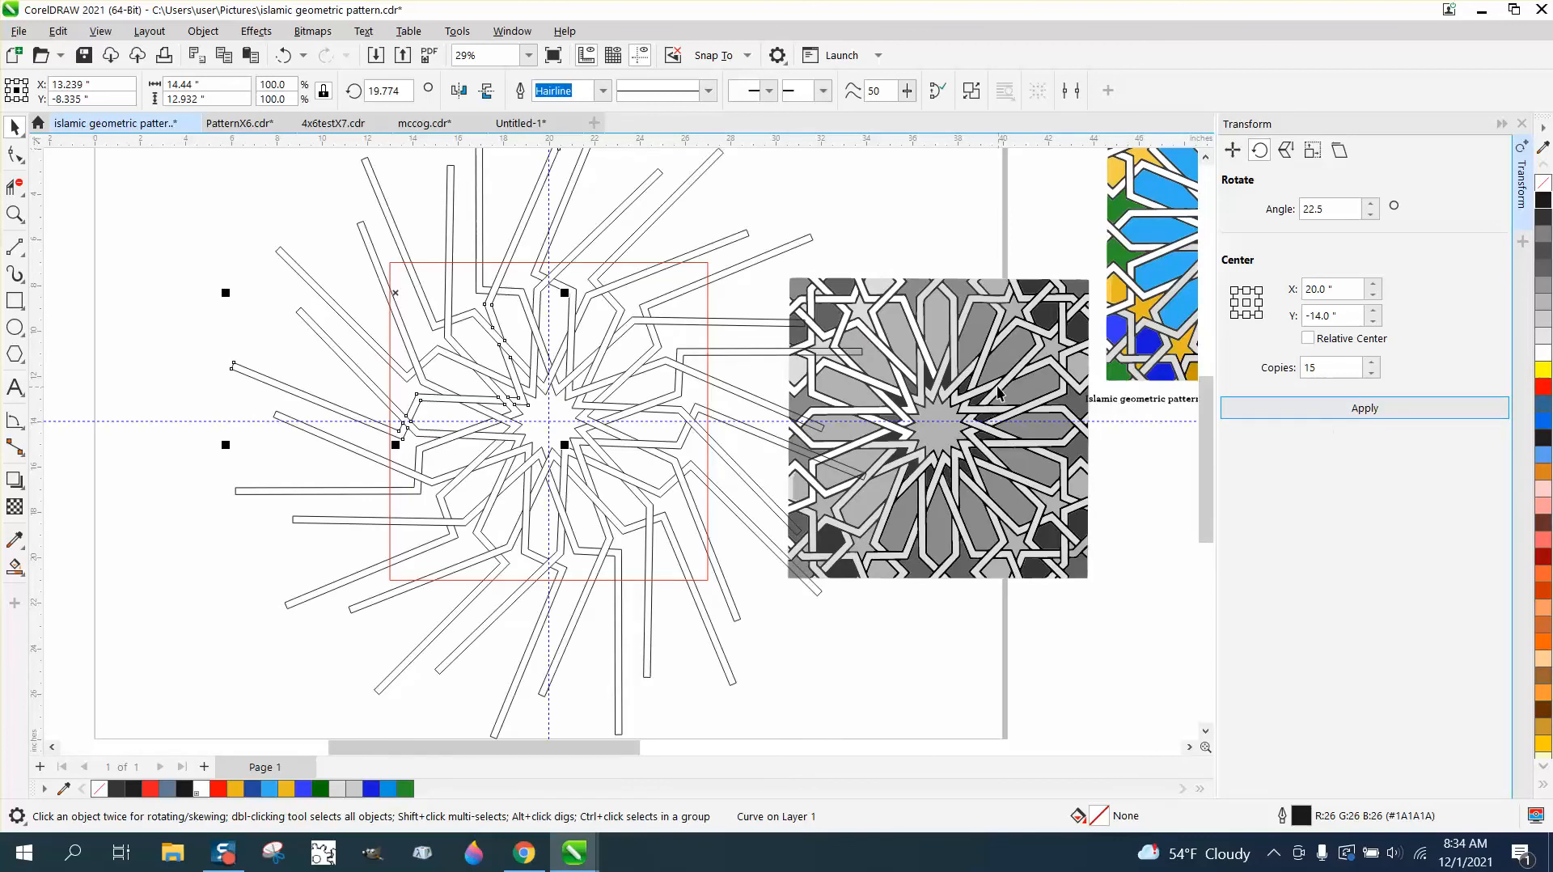
Move the red 14-inch square 28 inches left, clear of the rotated bands.
left_click(1023, 353)
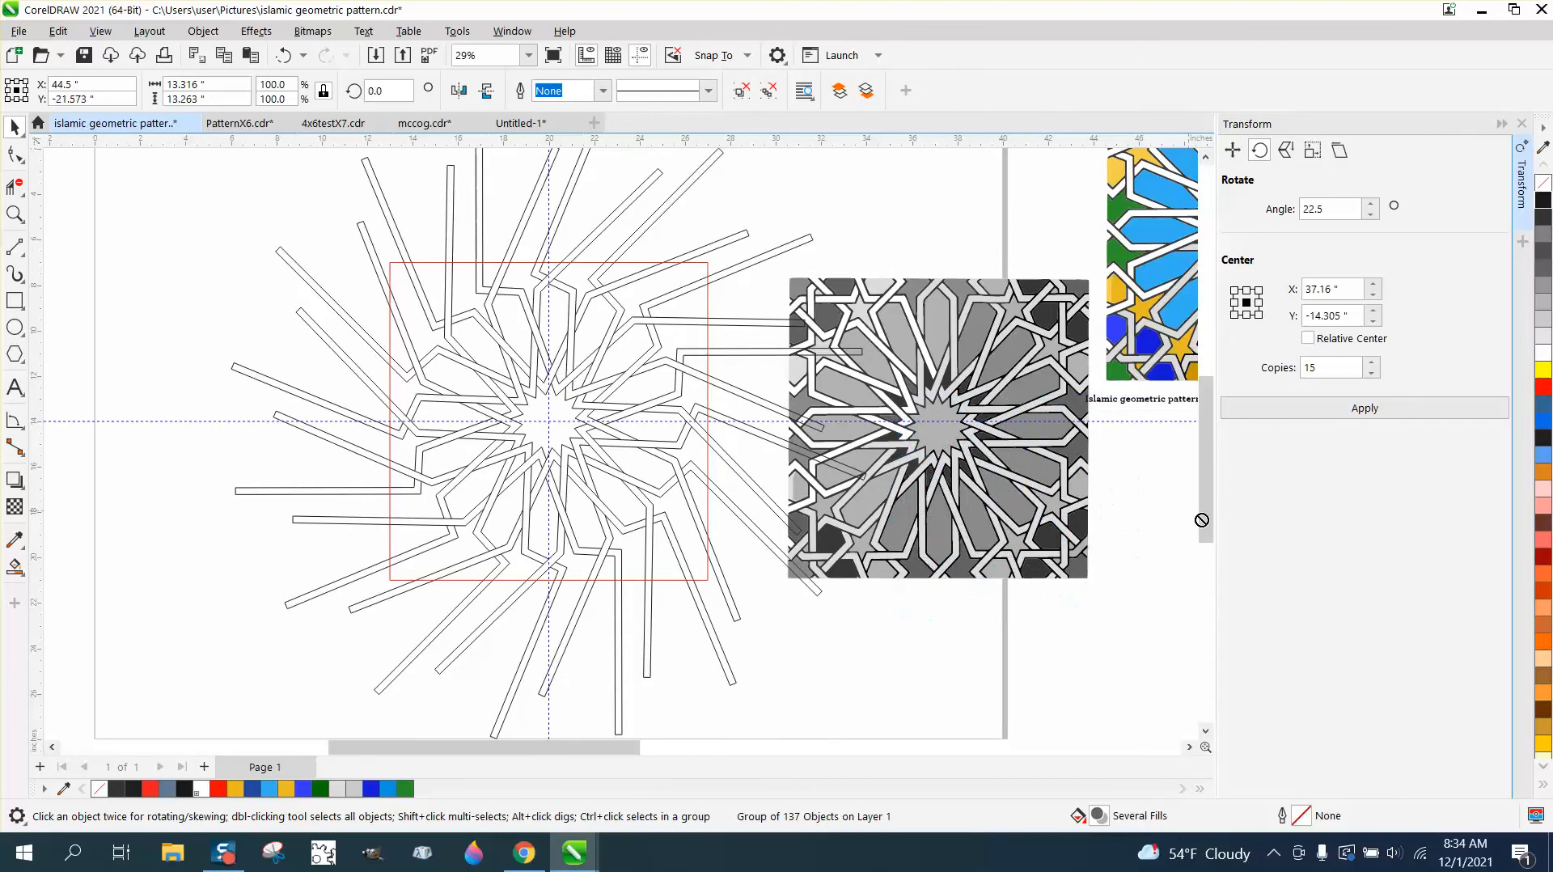
scroll(879, 352, "down", 1)
left_click(782, 327)
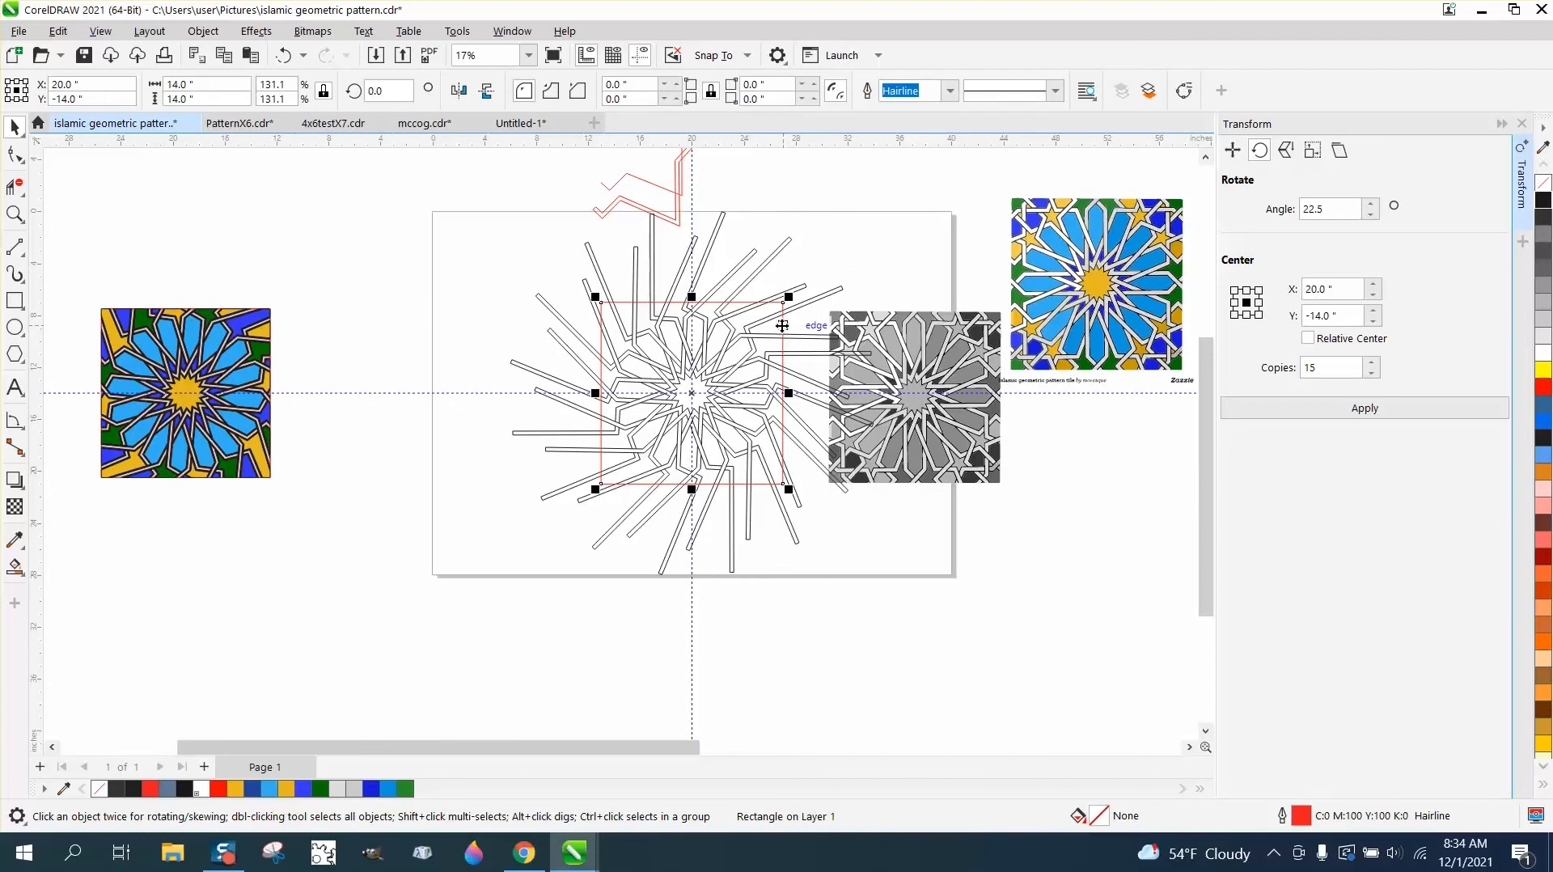
key("Left")
key("Left")
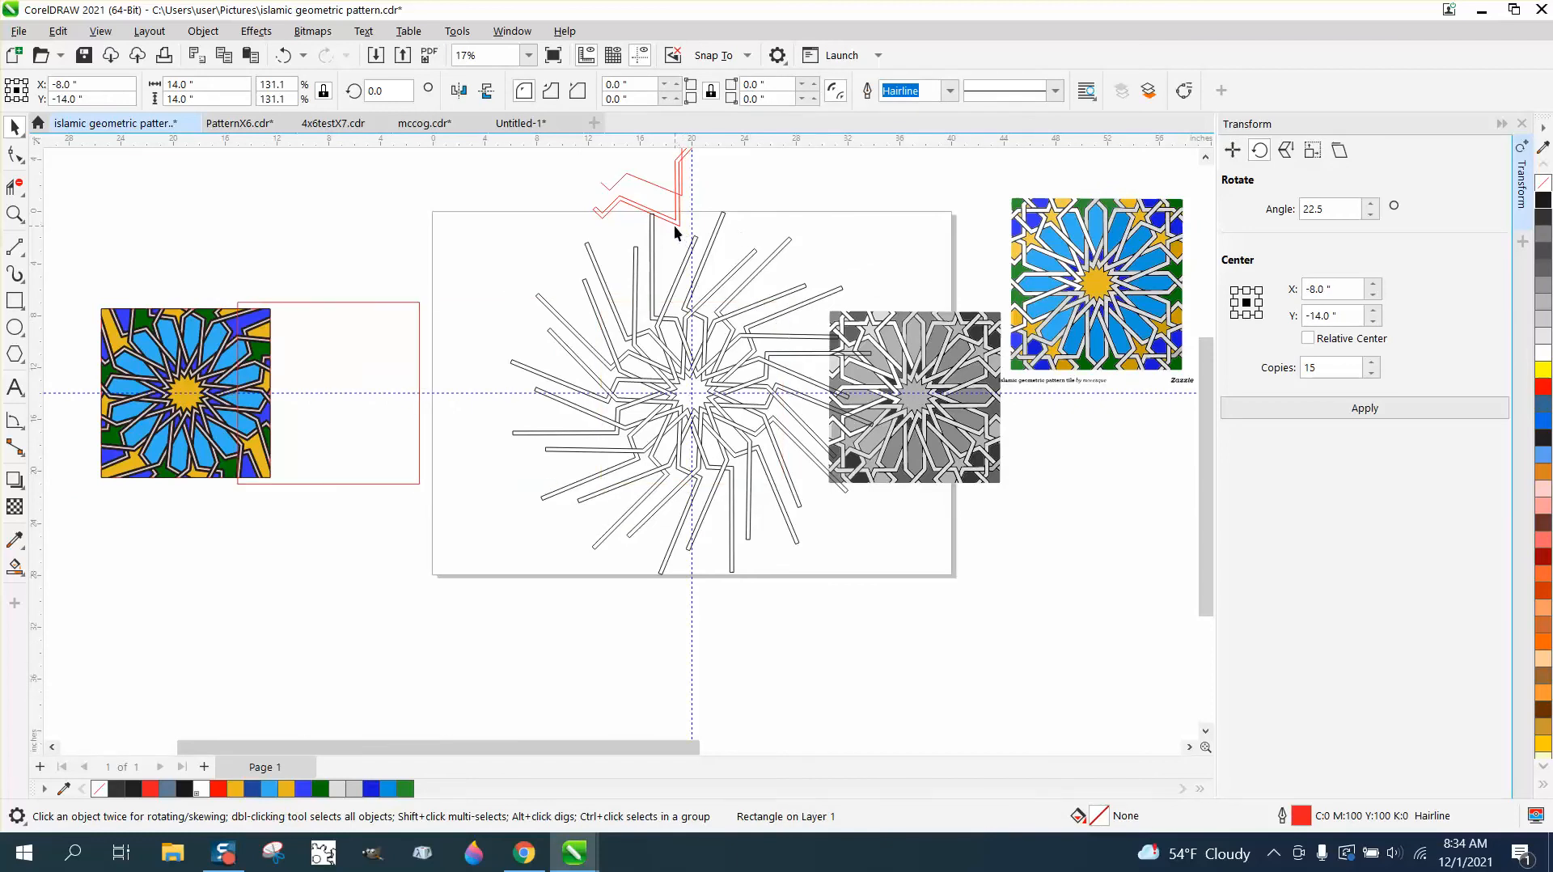
Move the red construction lines up away from the page and the grayscale reference pattern about 14 inches right.
left_click(673, 225)
left_click_drag(673, 225, 683, 195)
key("Escape")
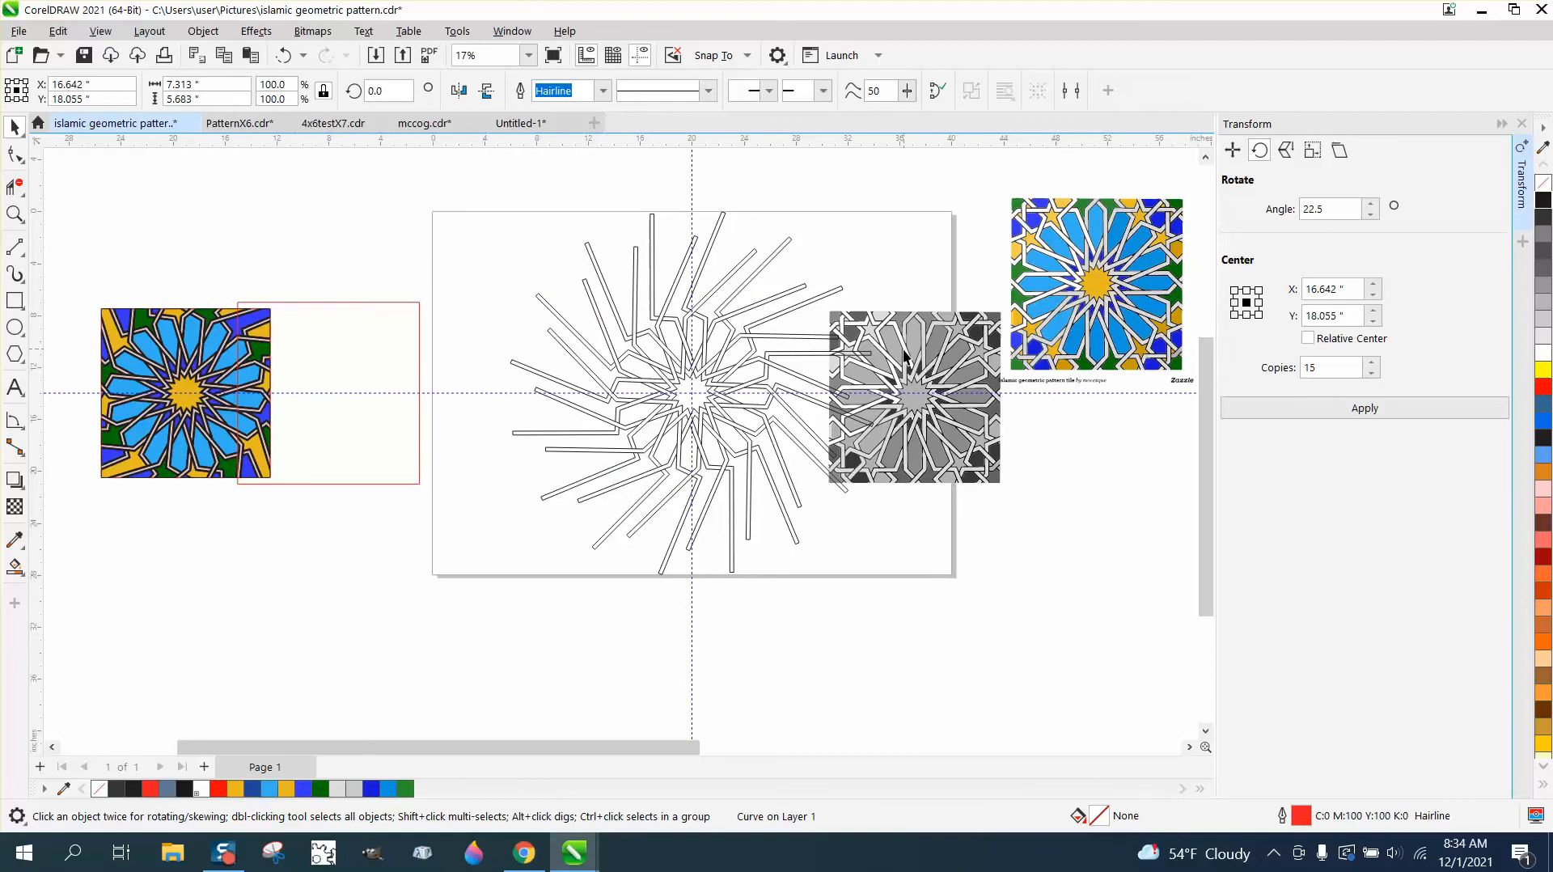
left_click(908, 356)
key("Right")
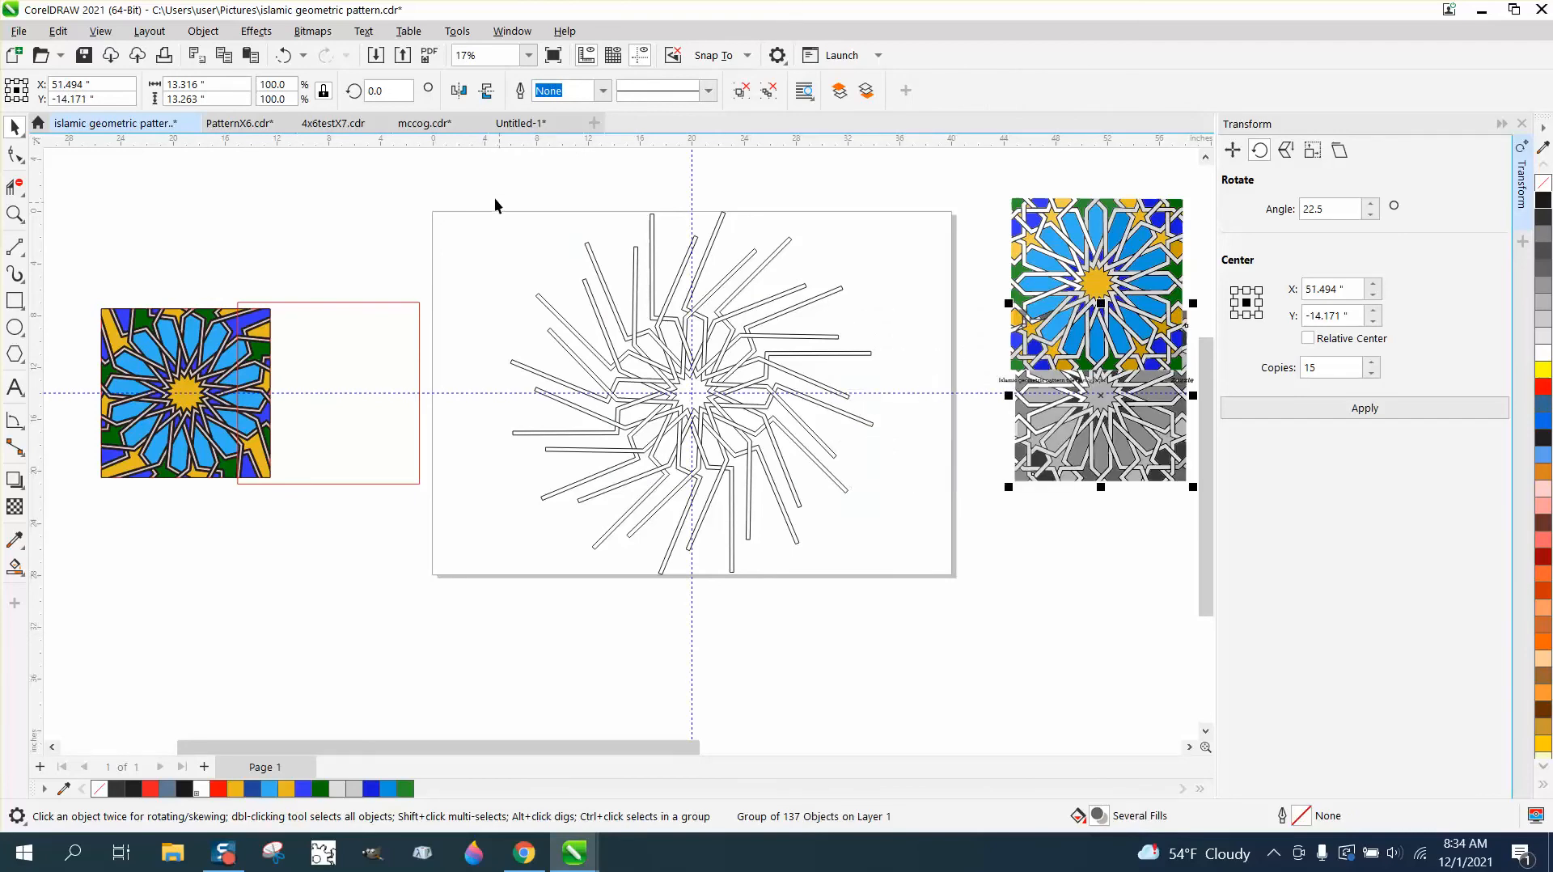
Group the 16 rotated bands and center the red 14-inch square on the page over them.
left_click_drag(495, 205, 973, 641)
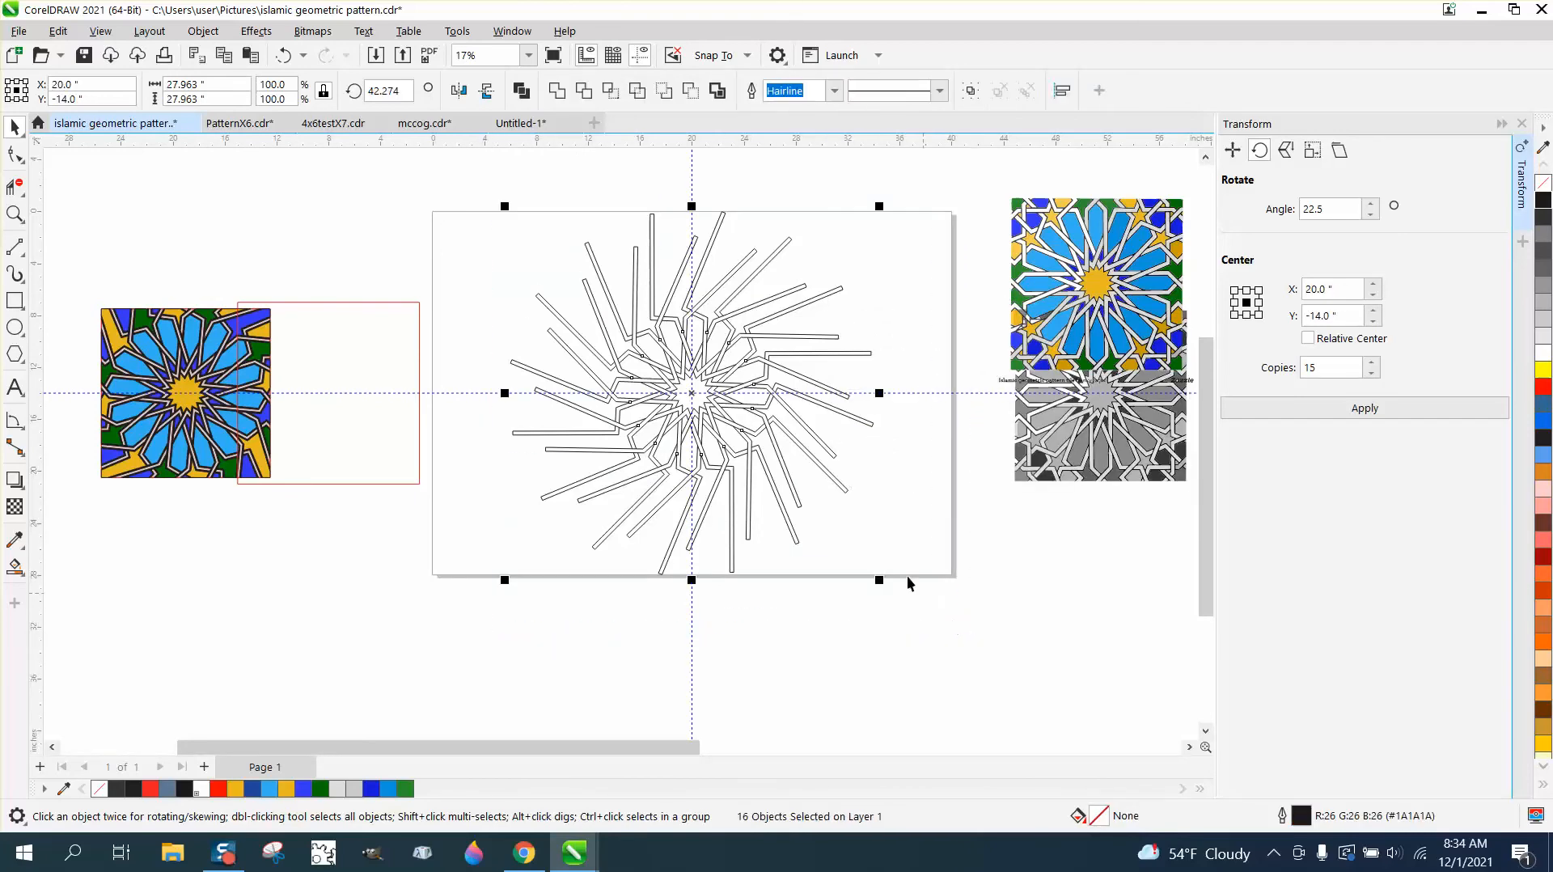
left_click(202, 32)
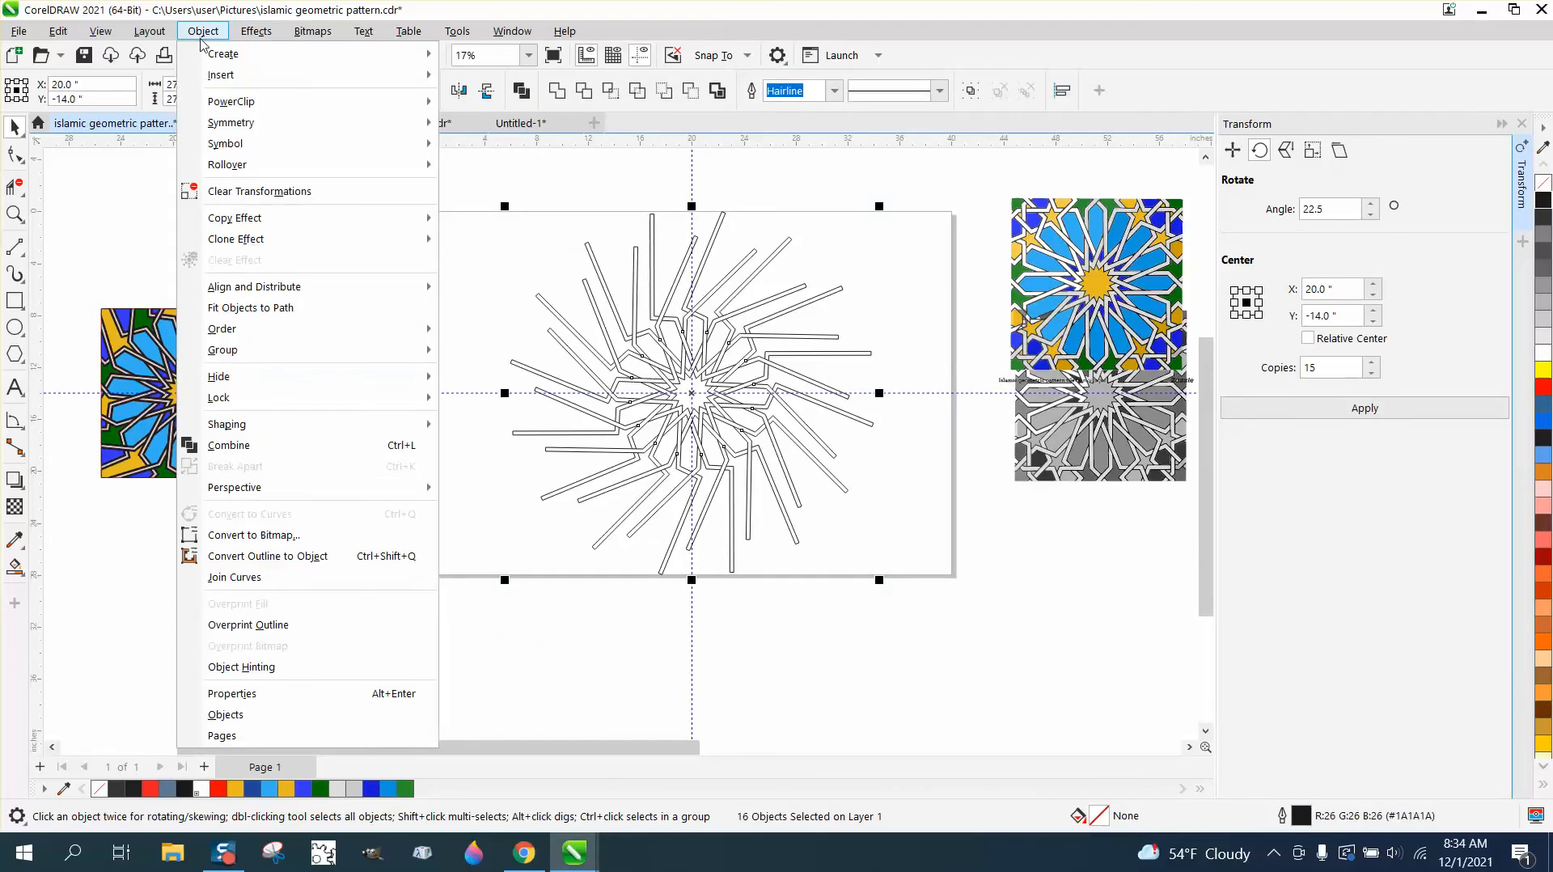
mouse_move(245, 354)
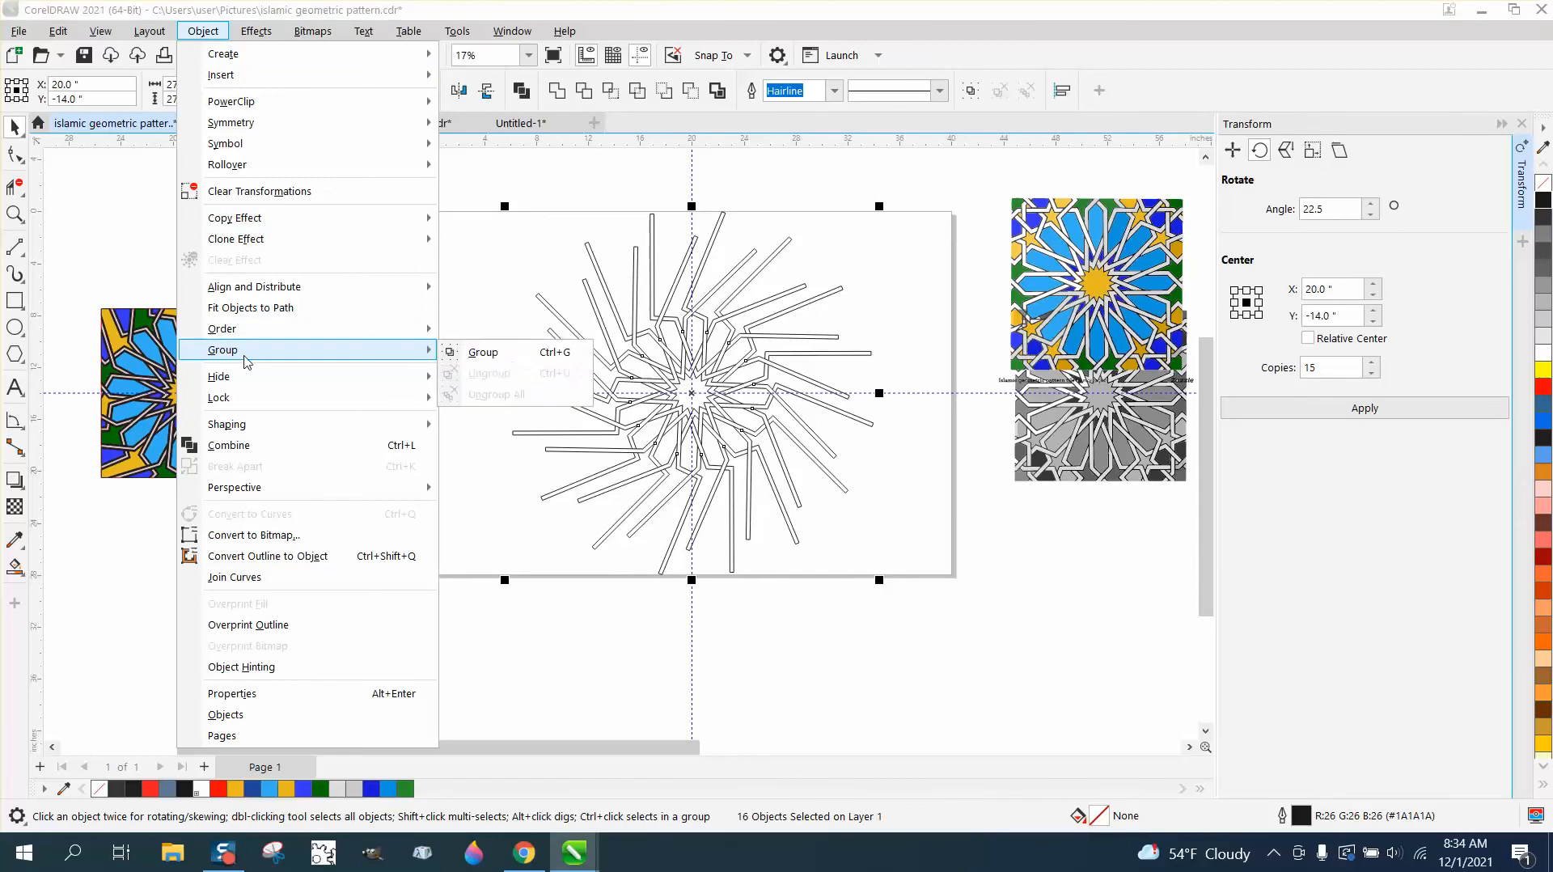
left_click(485, 352)
left_click(417, 372)
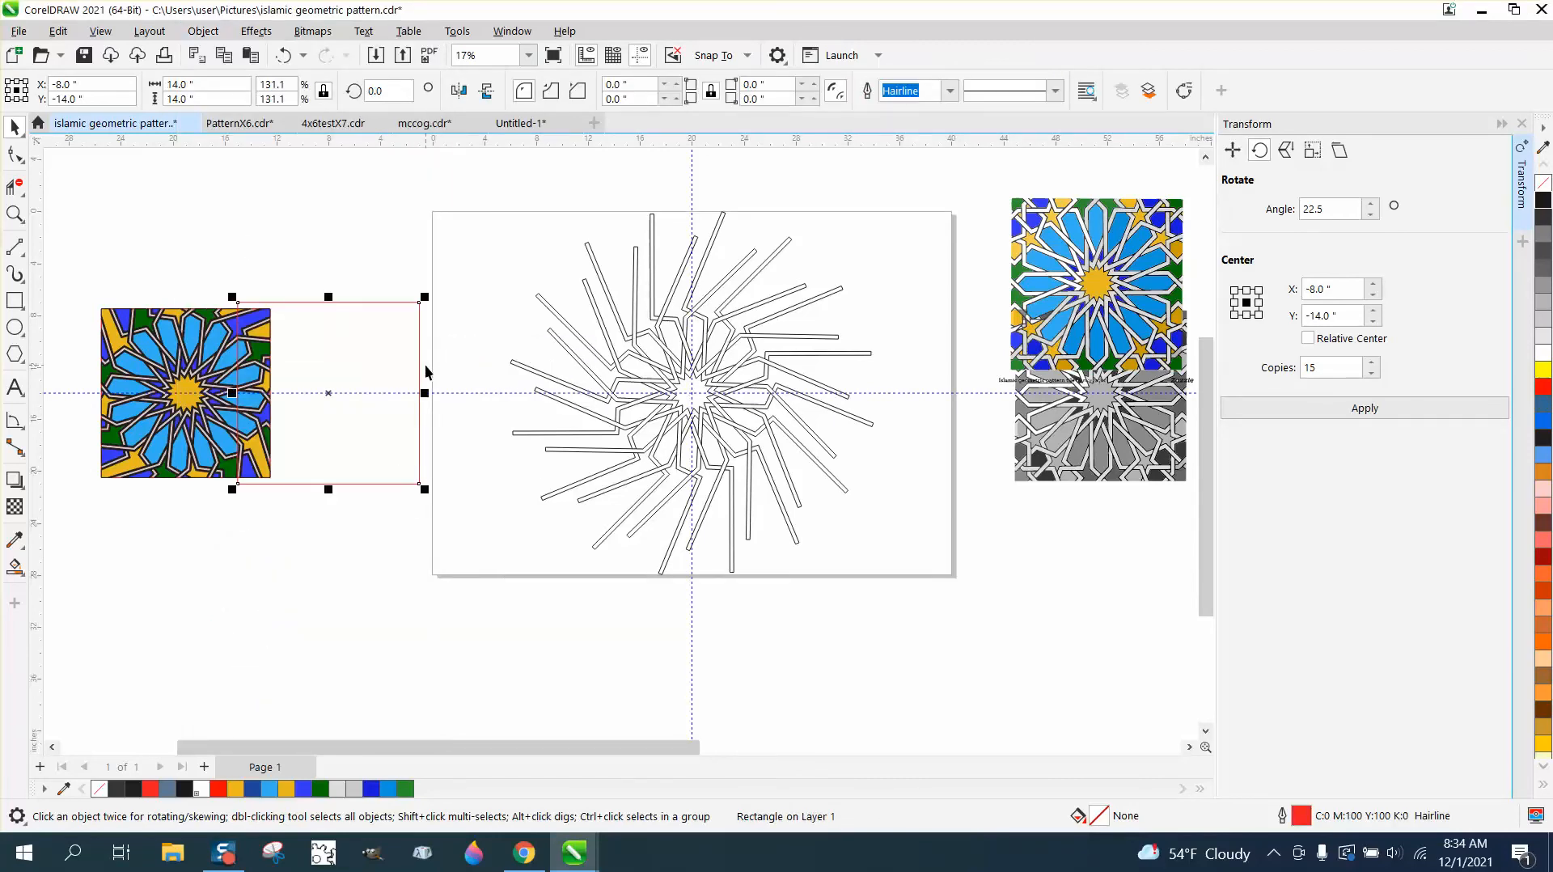
key("p")
Try Front Minus Back on the grouped bands and the square, and undo the result.
left_click_drag(499, 180, 502, 188)
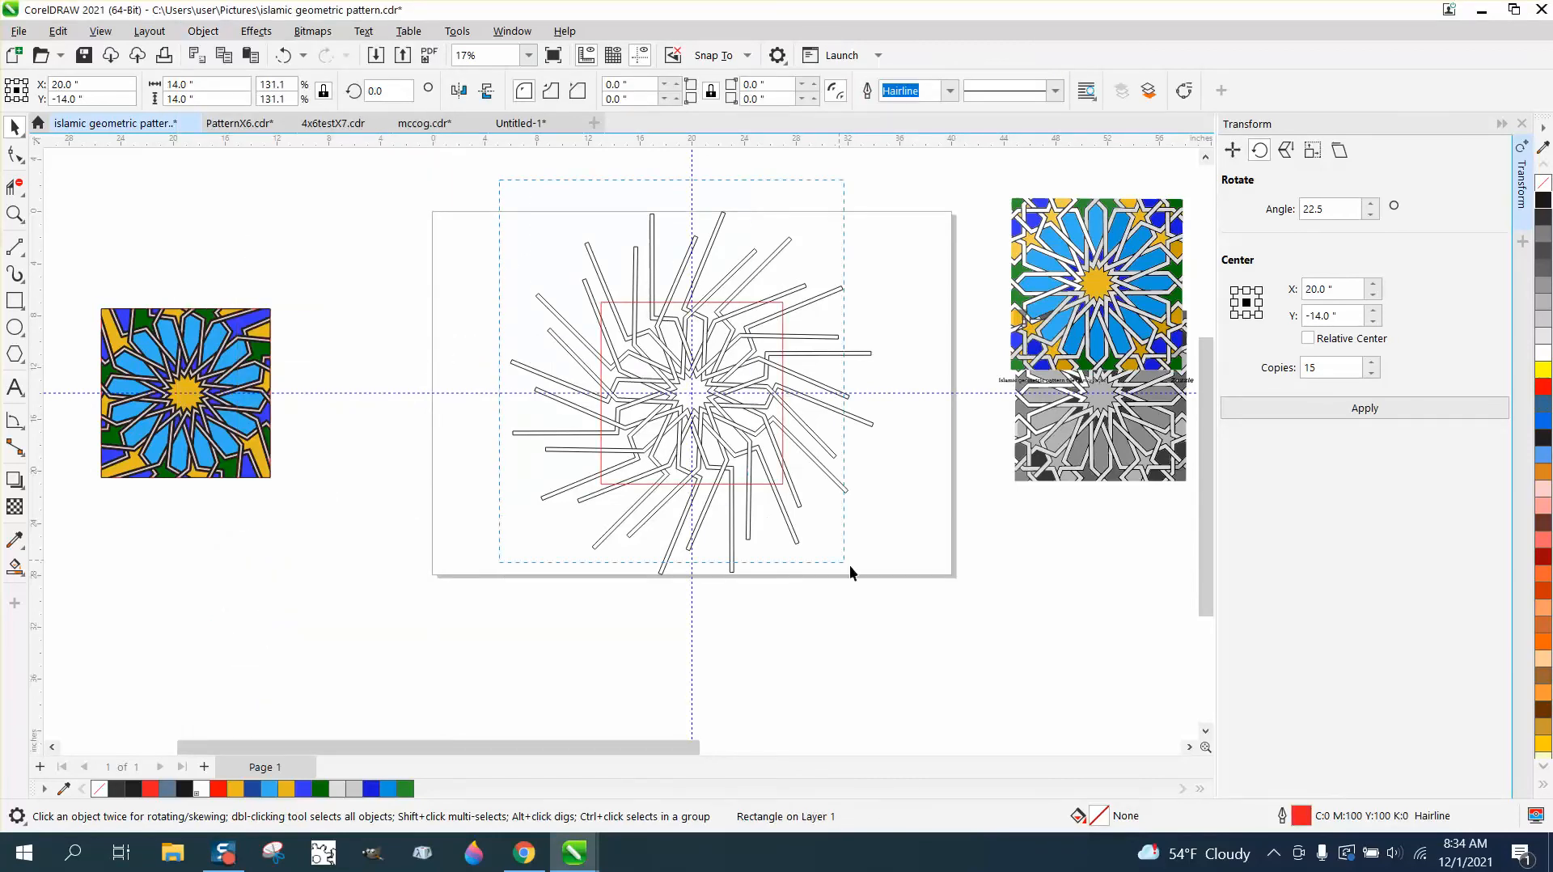
left_click_drag(943, 615, 944, 617)
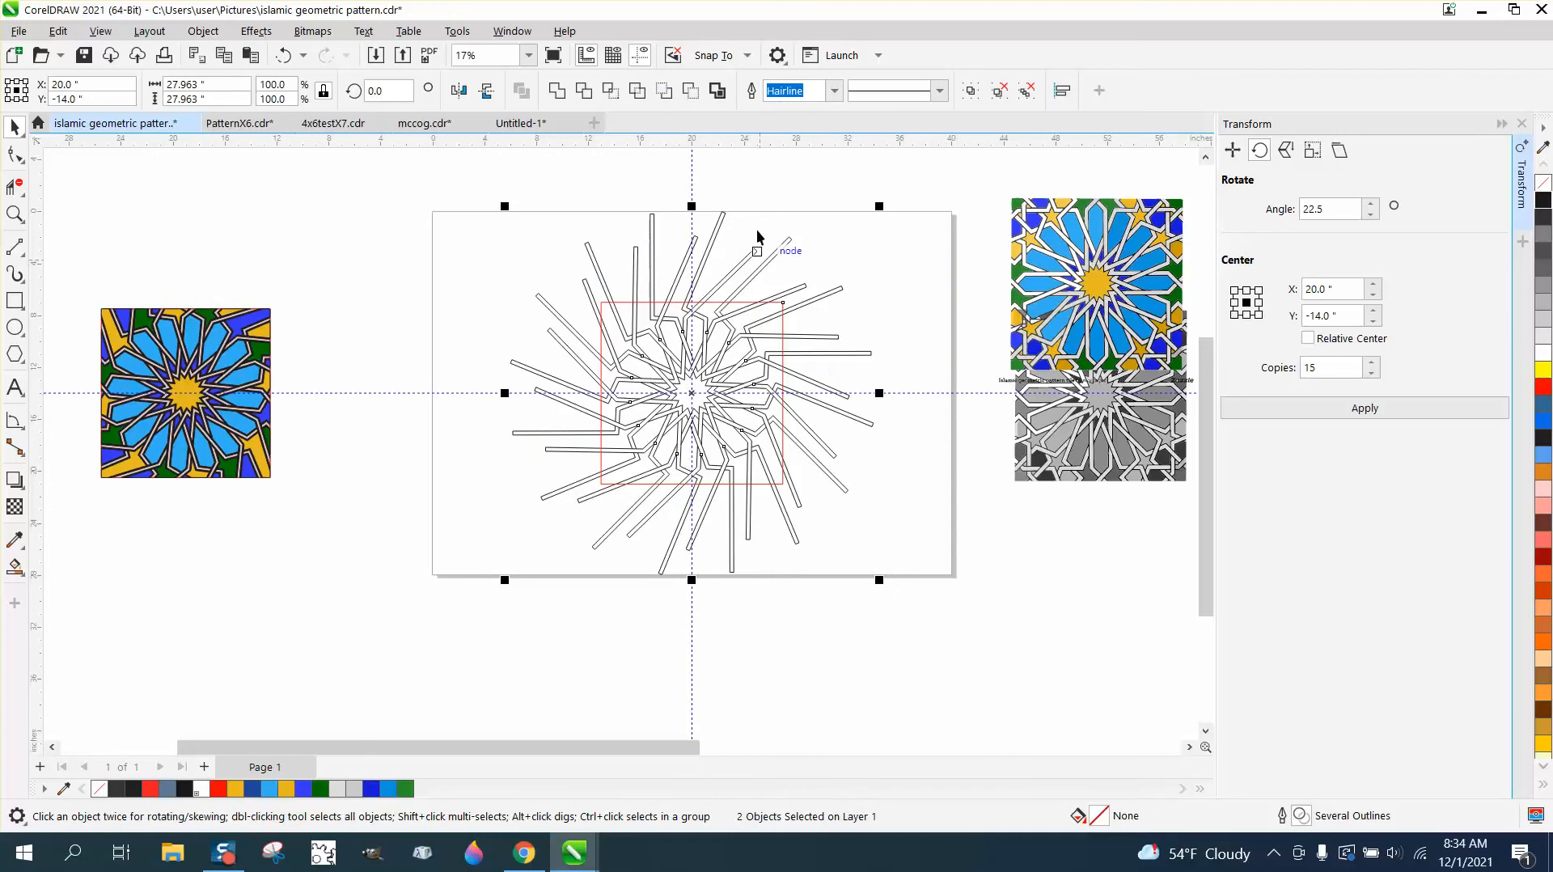
left_click(663, 92)
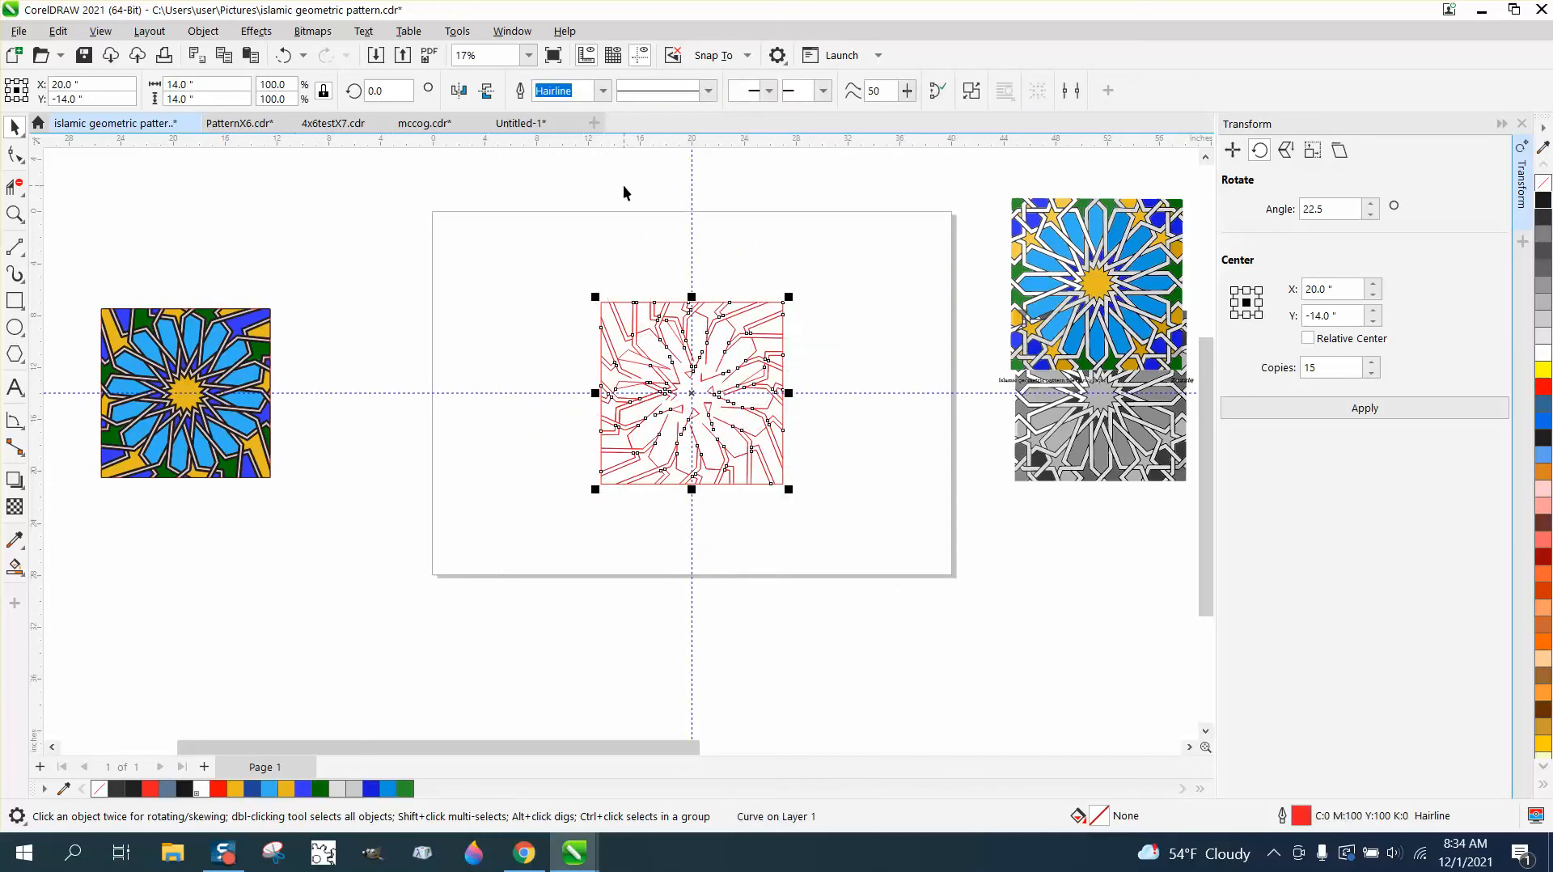
left_click(284, 58)
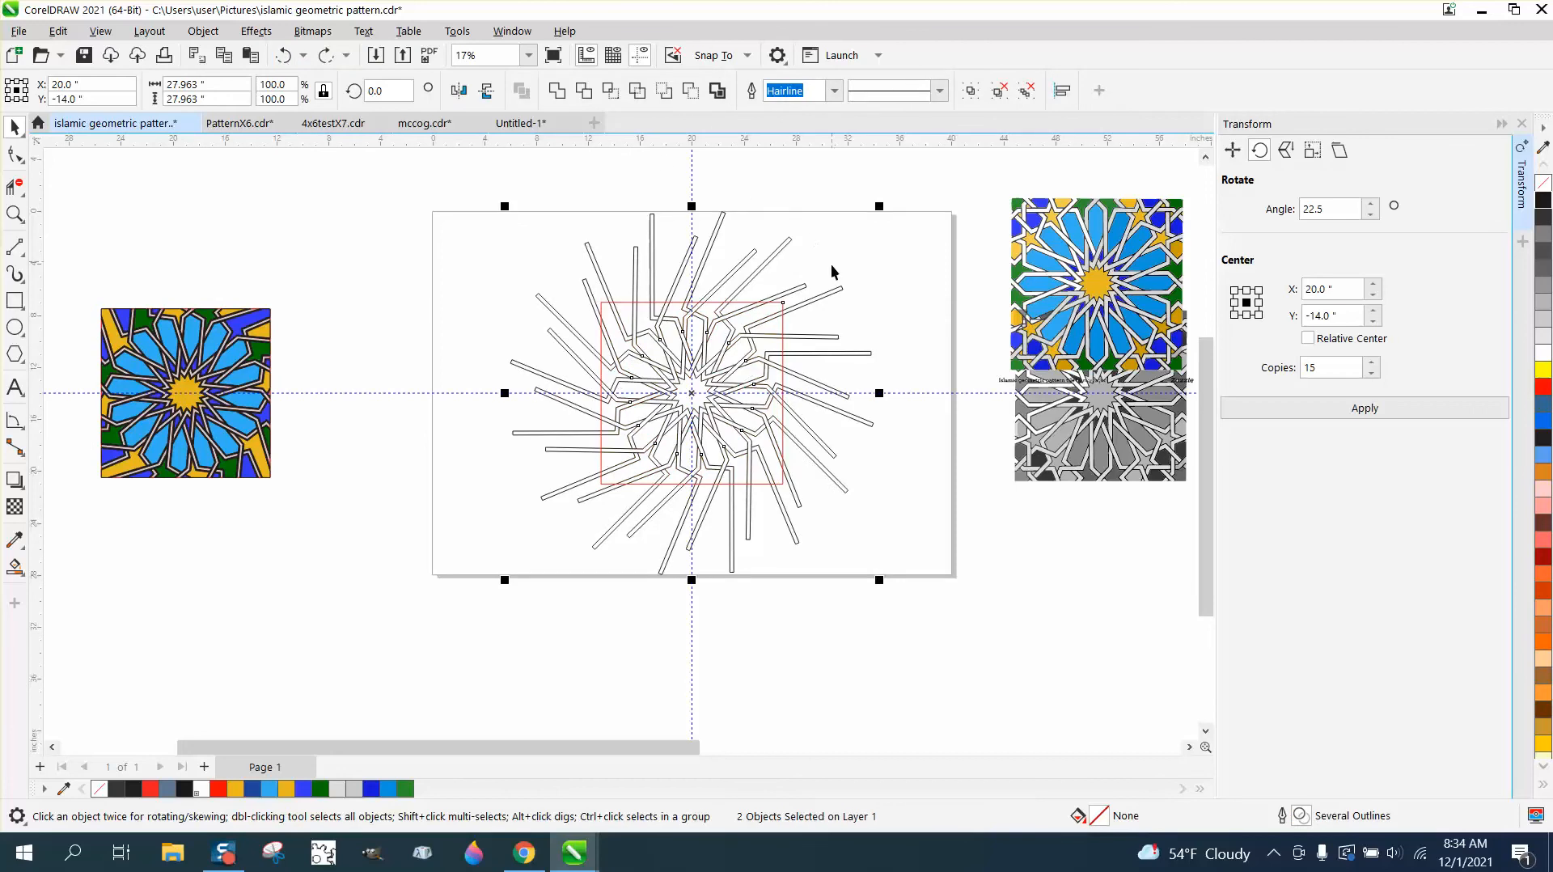
Move the red square 42 inches straight down, below the page.
left_click(783, 326)
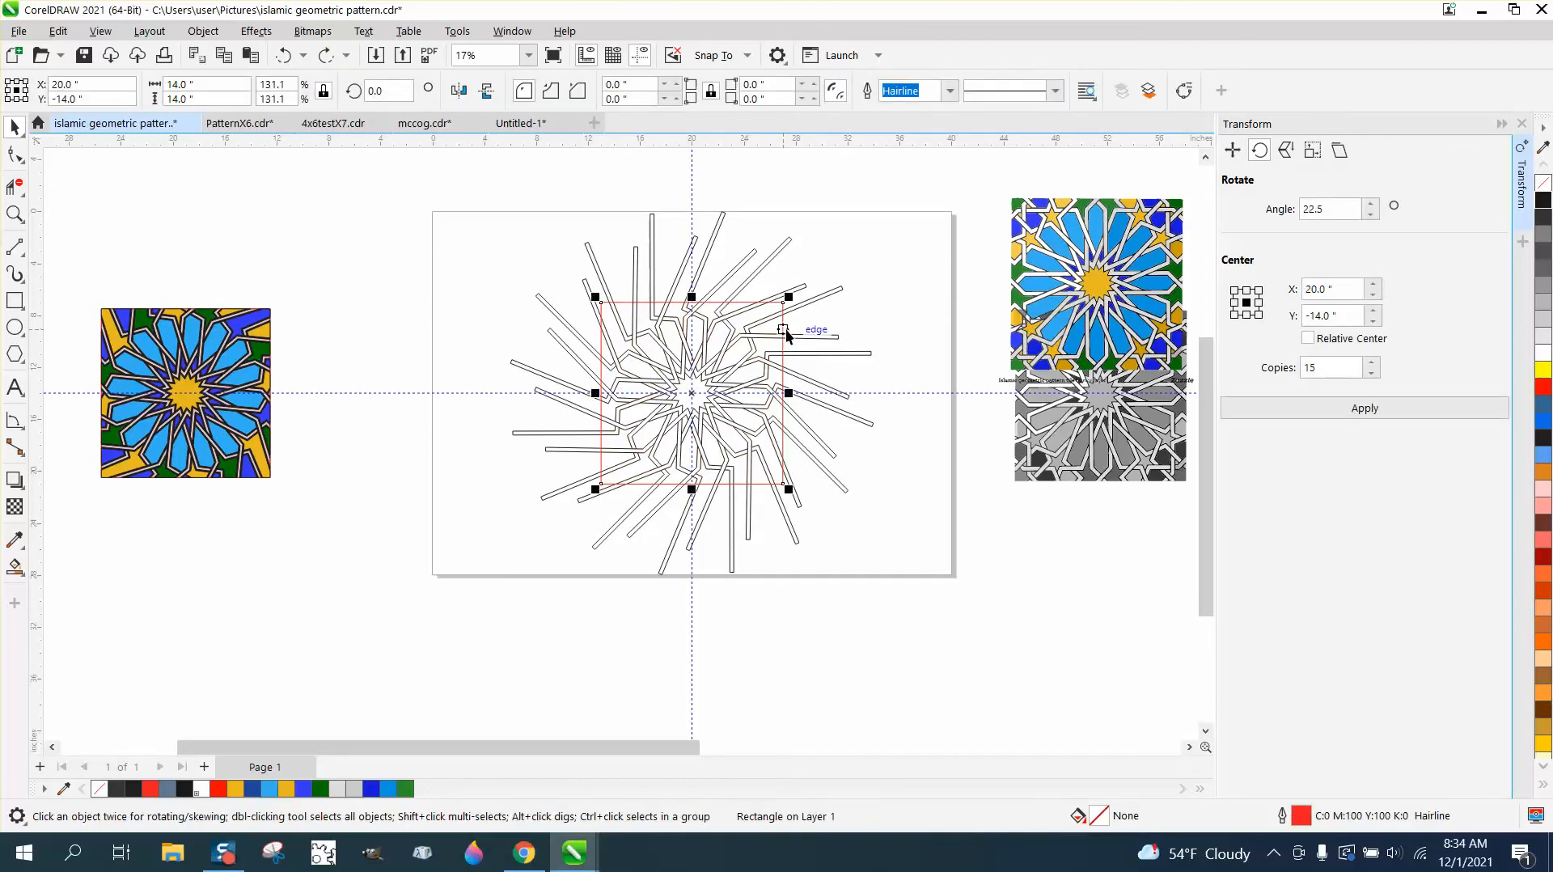
key("Down")
key("Down")
key("Down")
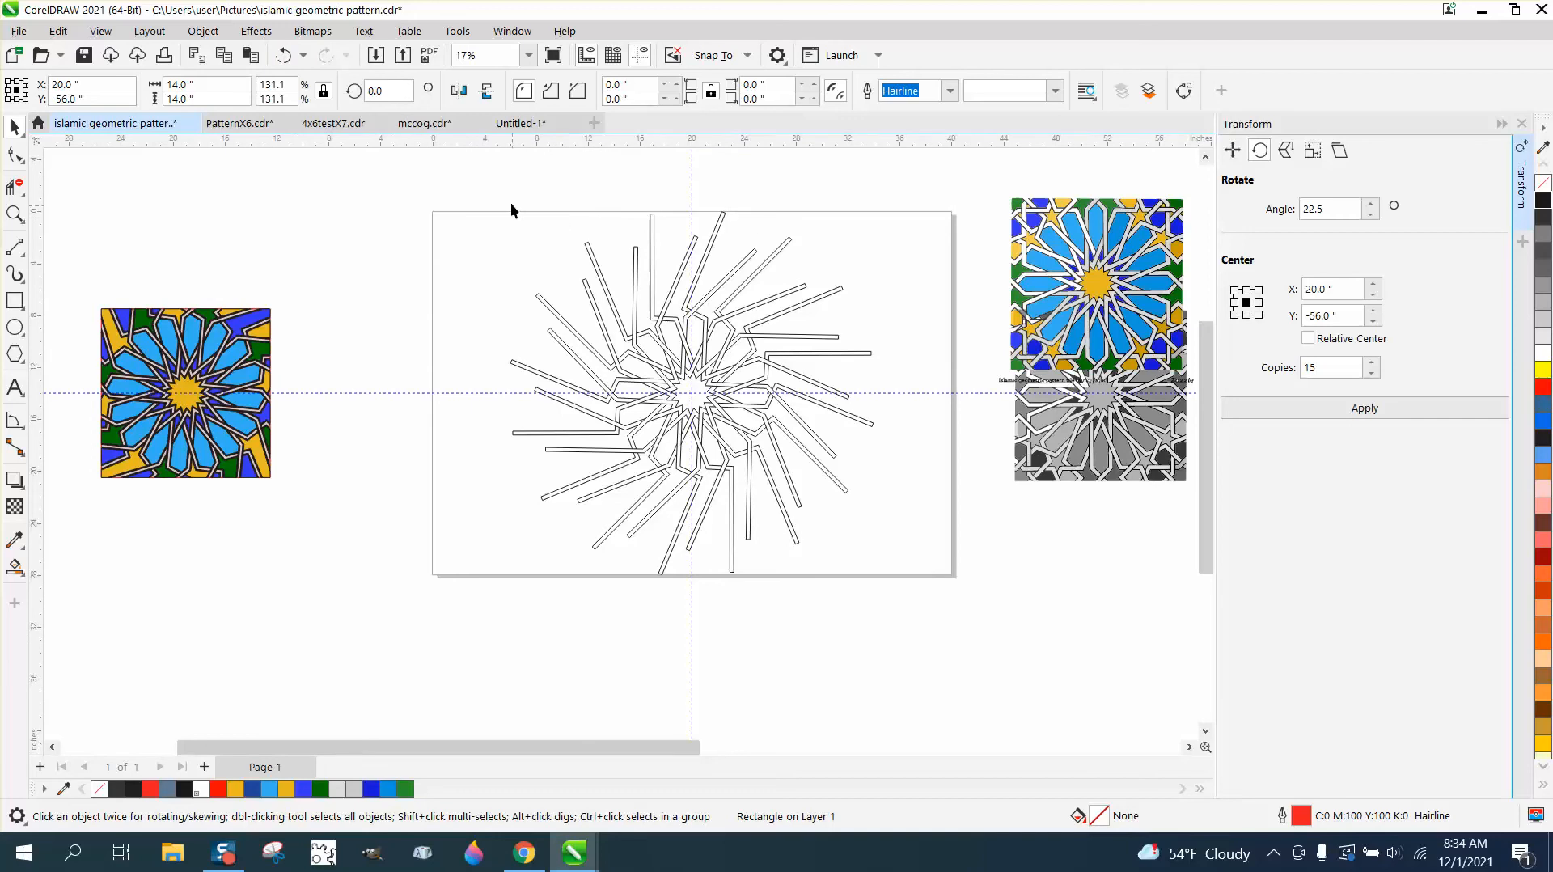
Ungroup the rosette of rotated bands into separate curves.
left_click_drag(917, 623, 918, 623)
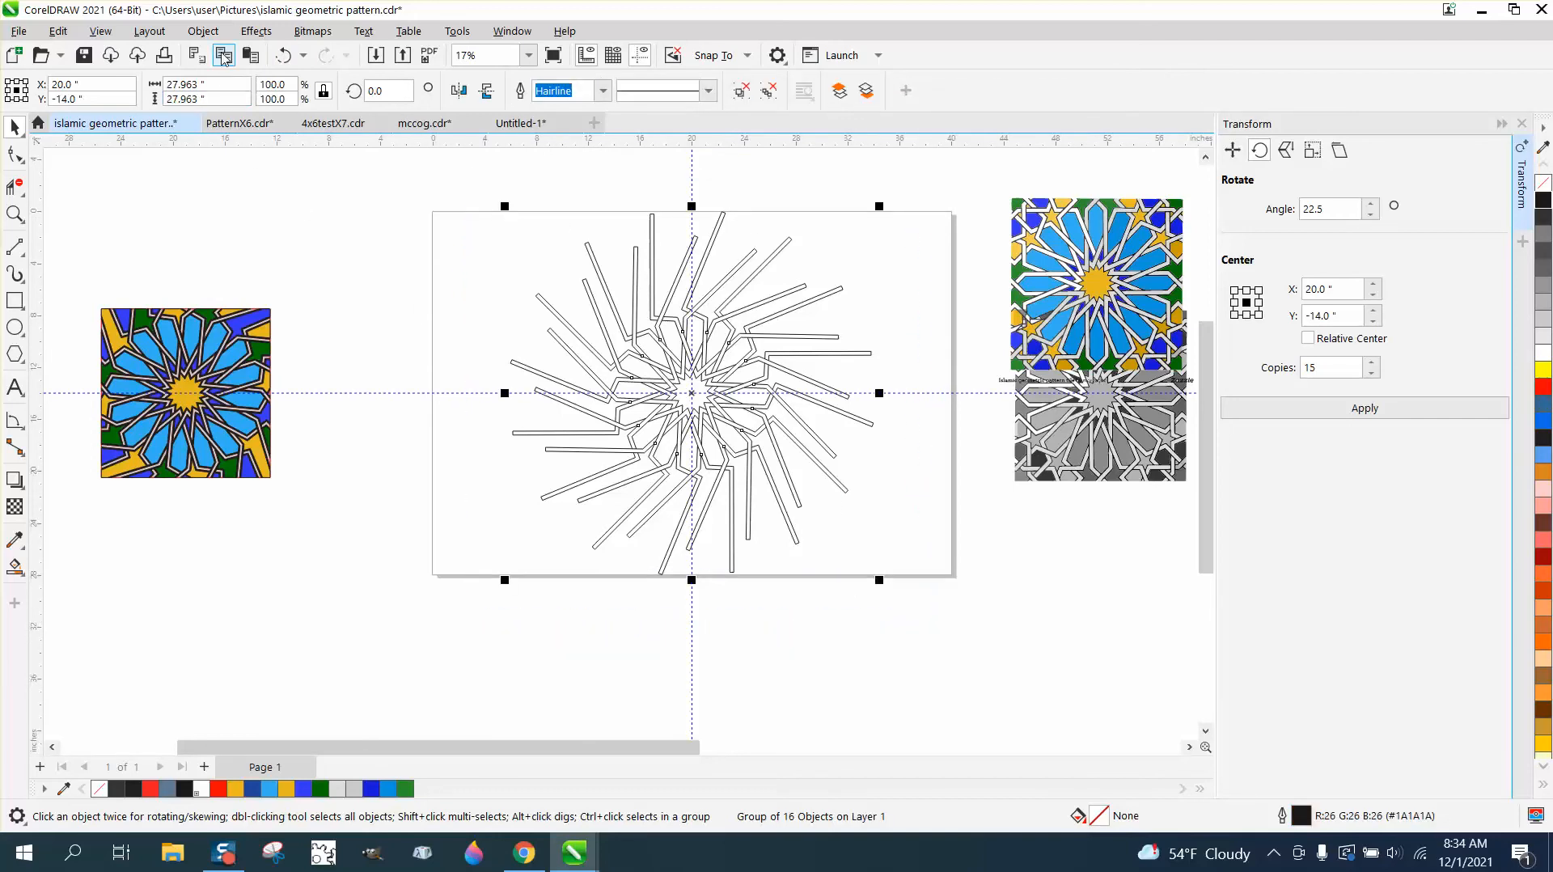
left_click(203, 30)
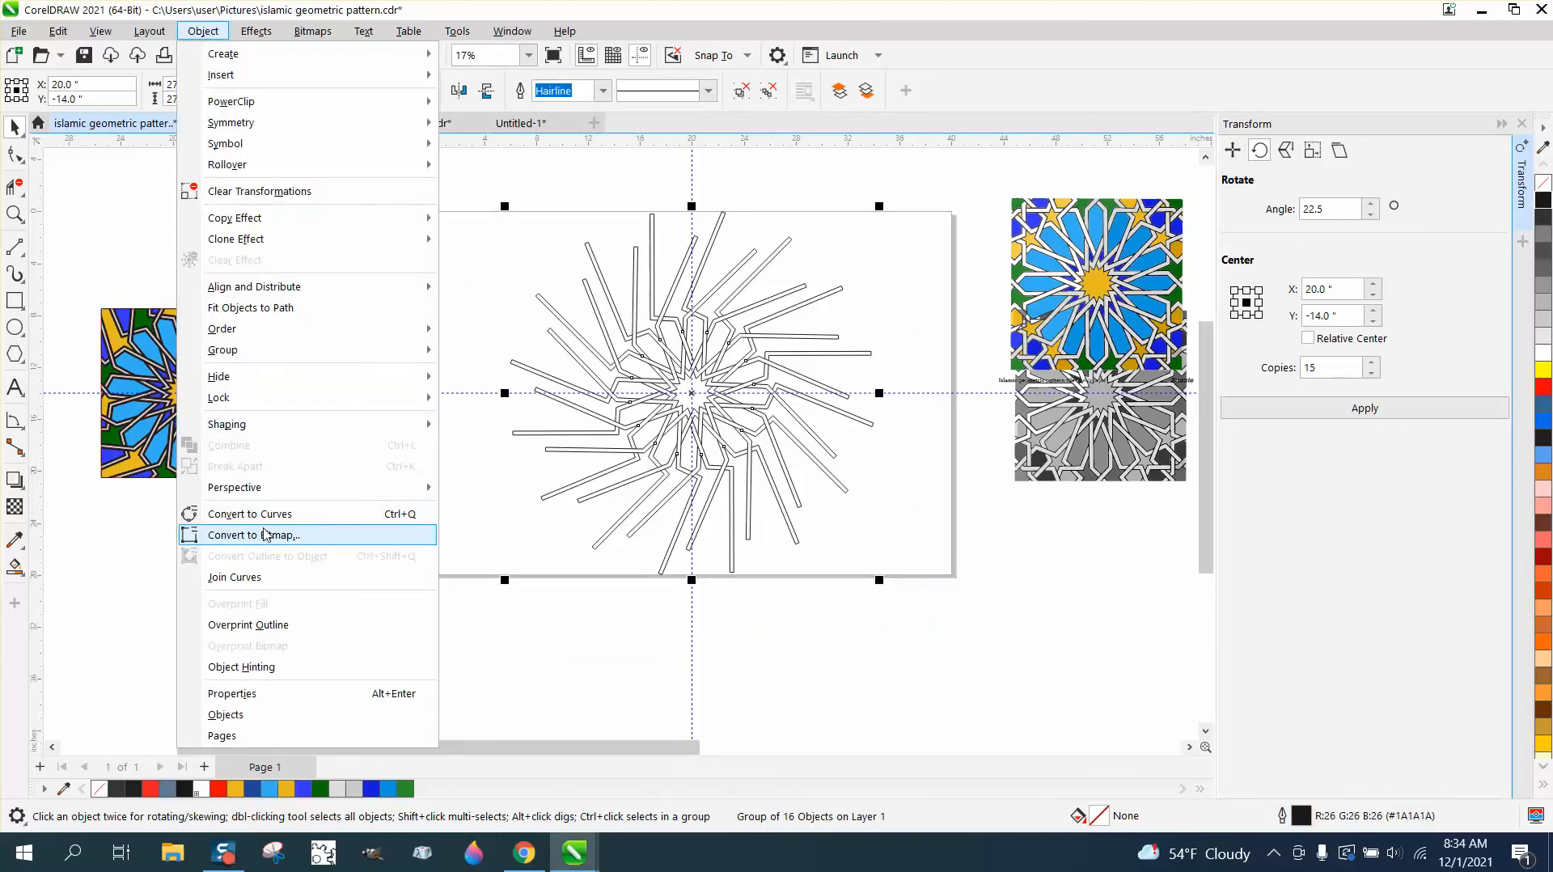
left_click(450, 270)
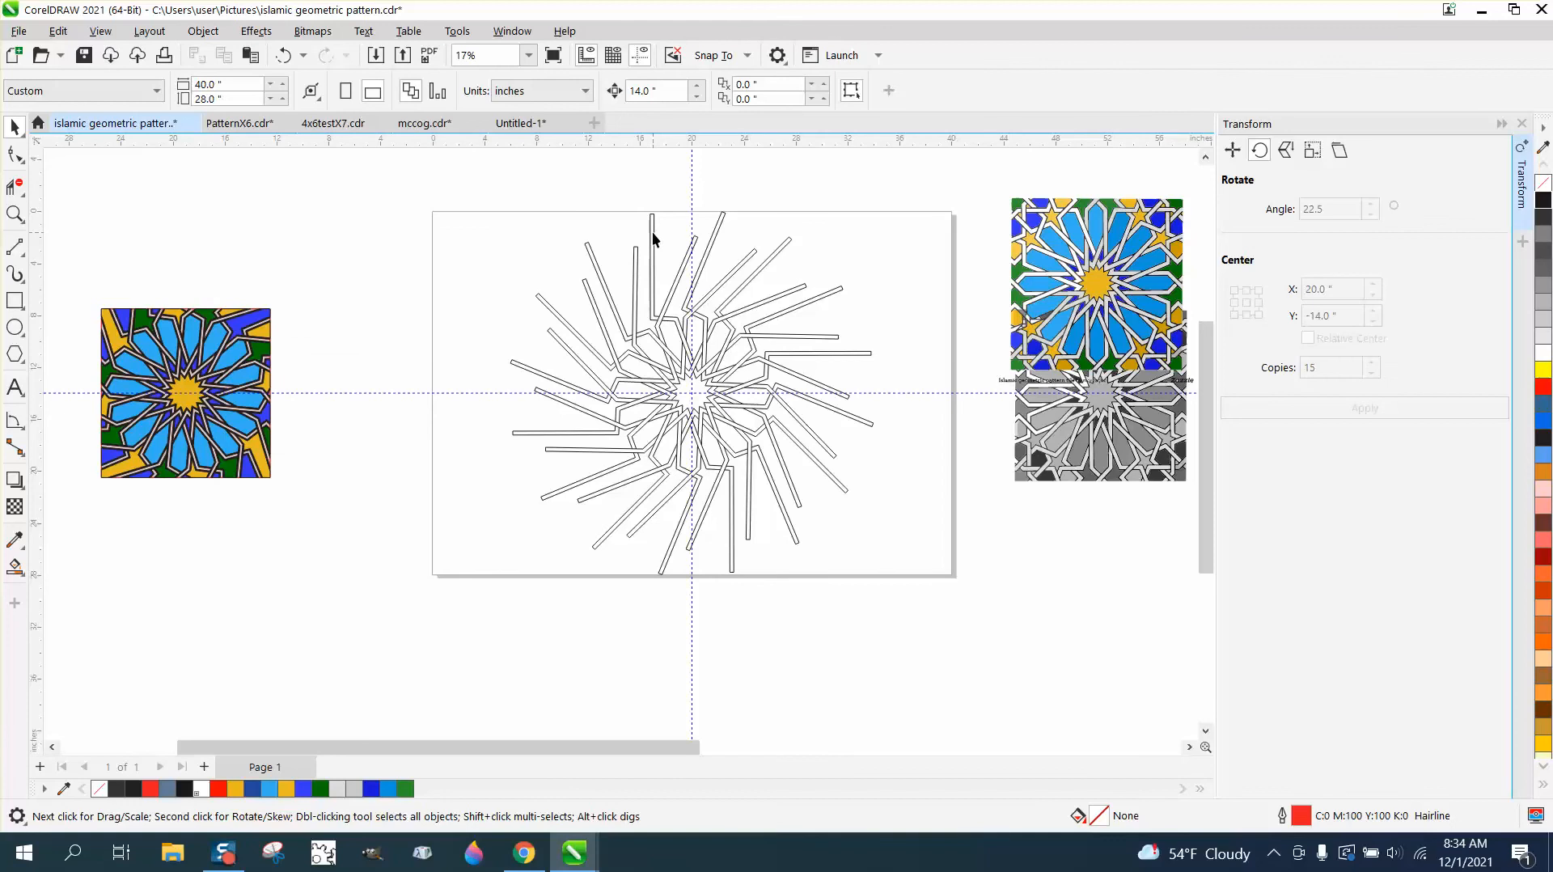
left_click(599, 223)
left_click(203, 30)
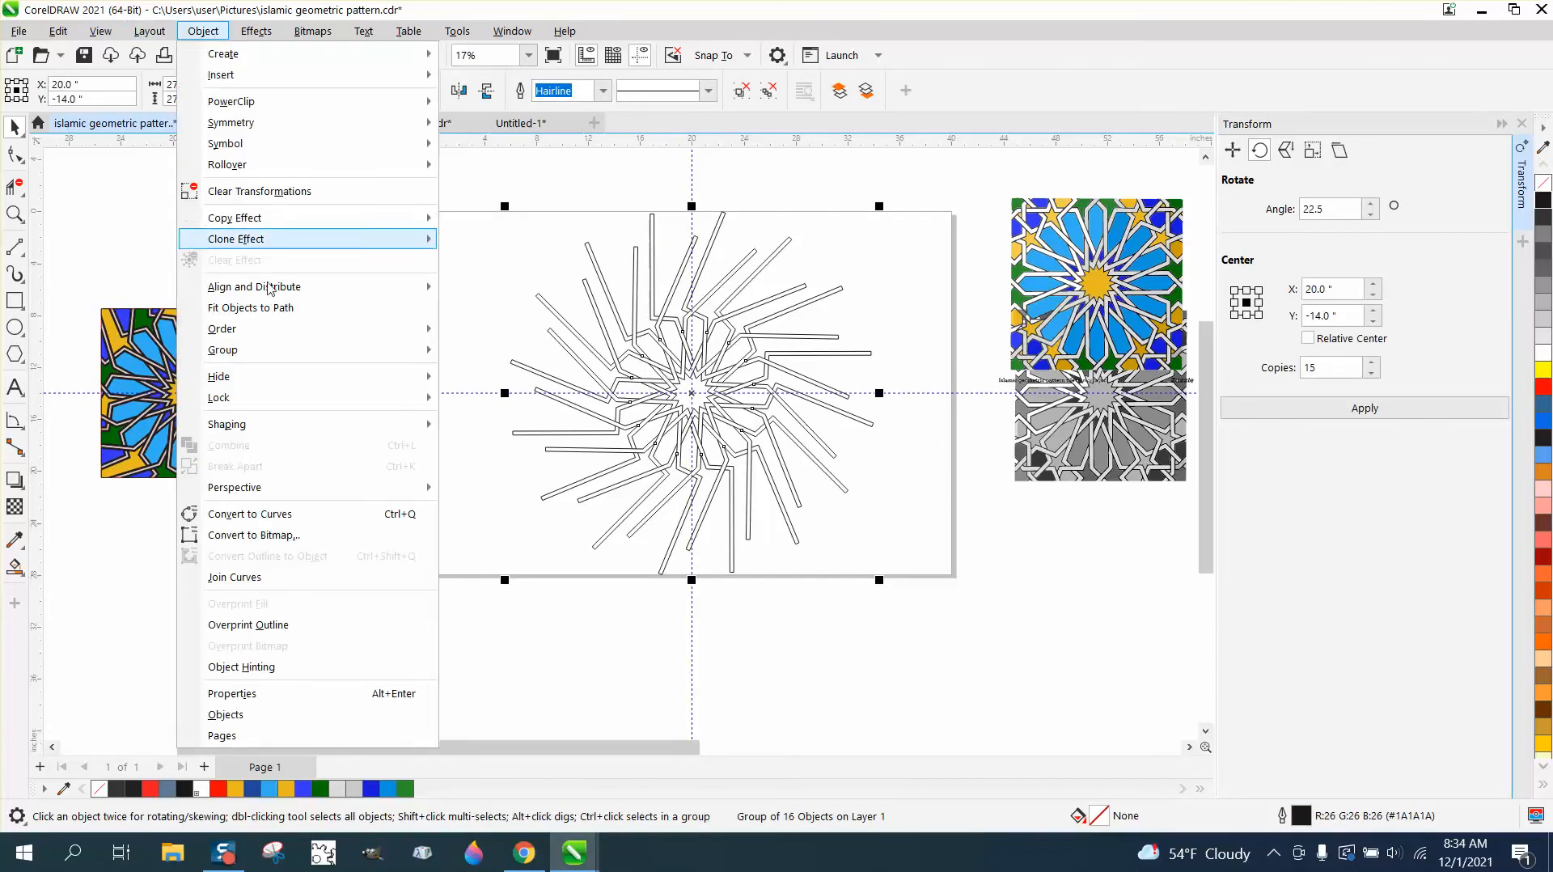
mouse_move(251, 350)
left_click(486, 373)
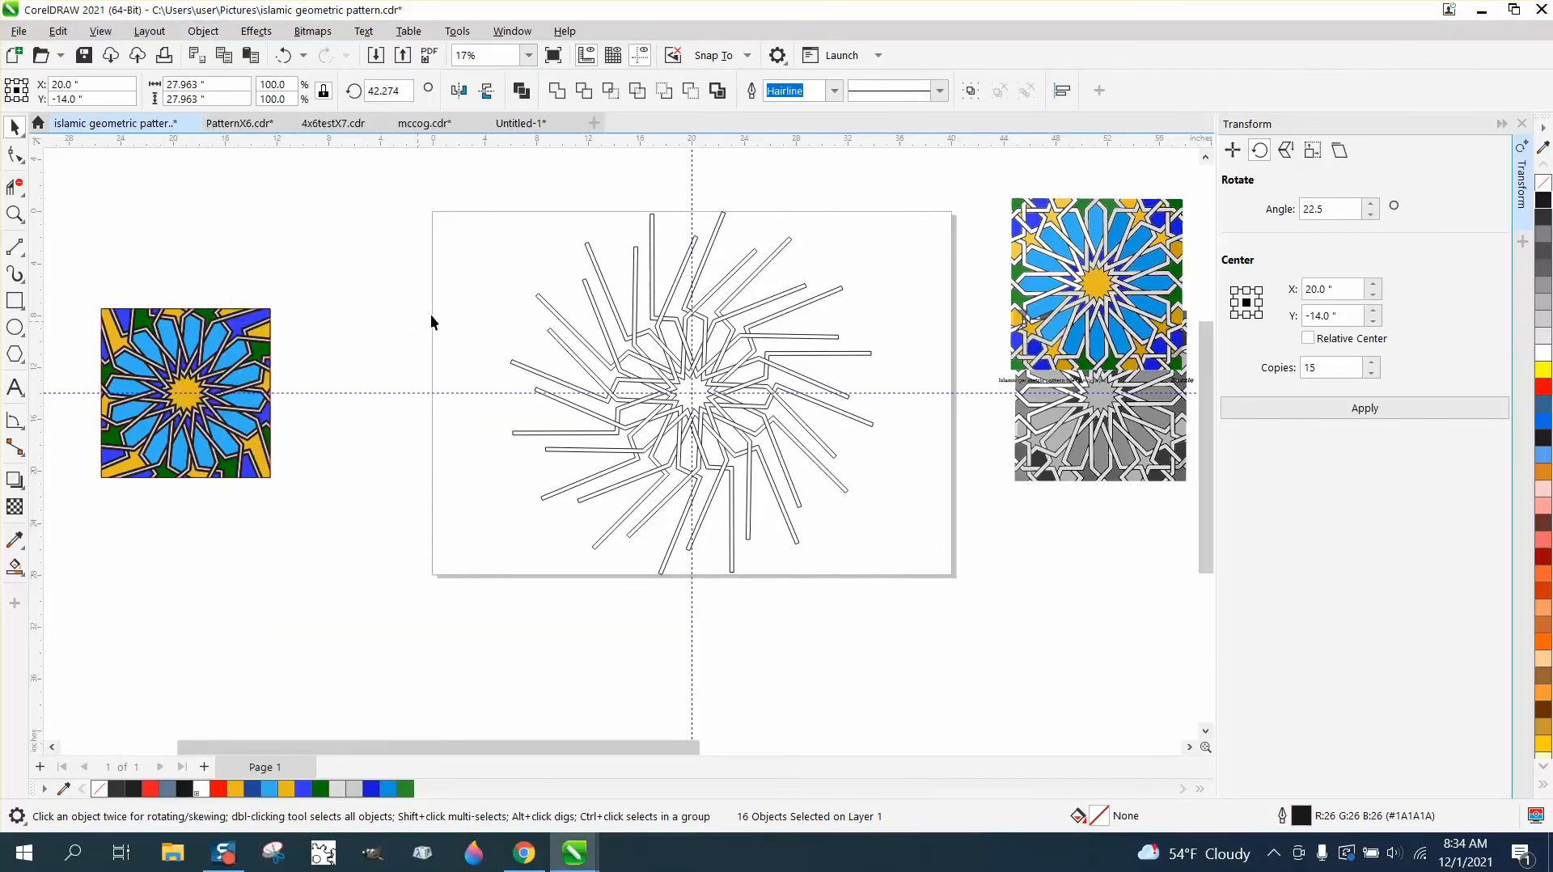
Move one band from the upper part of the rosette 28 inches left, off the page.
left_click(431, 314)
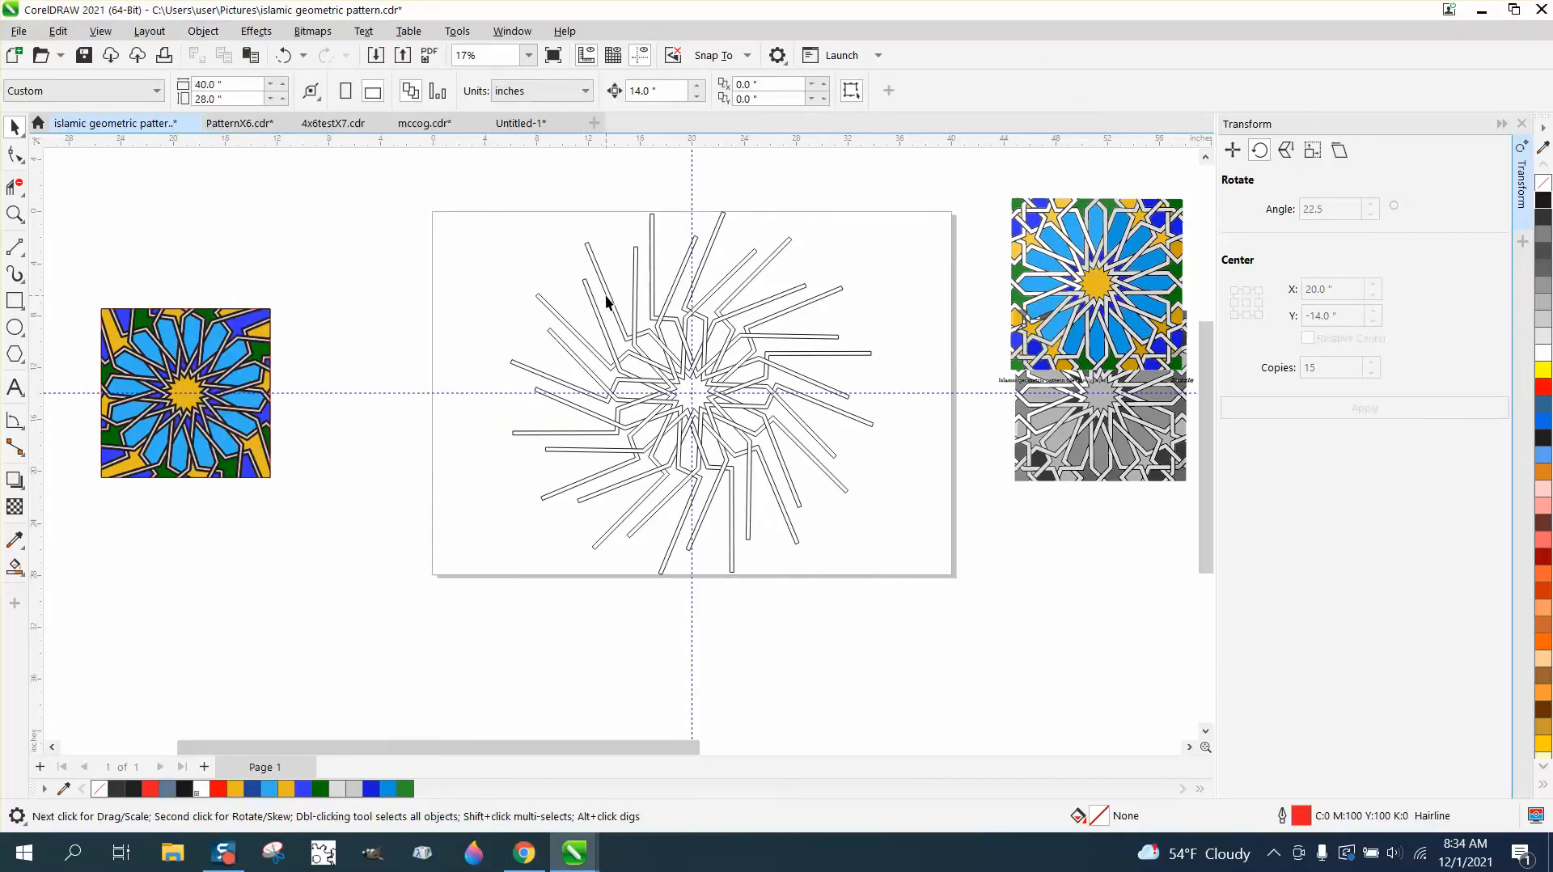
left_click(609, 295)
key("Left")
key("Left")
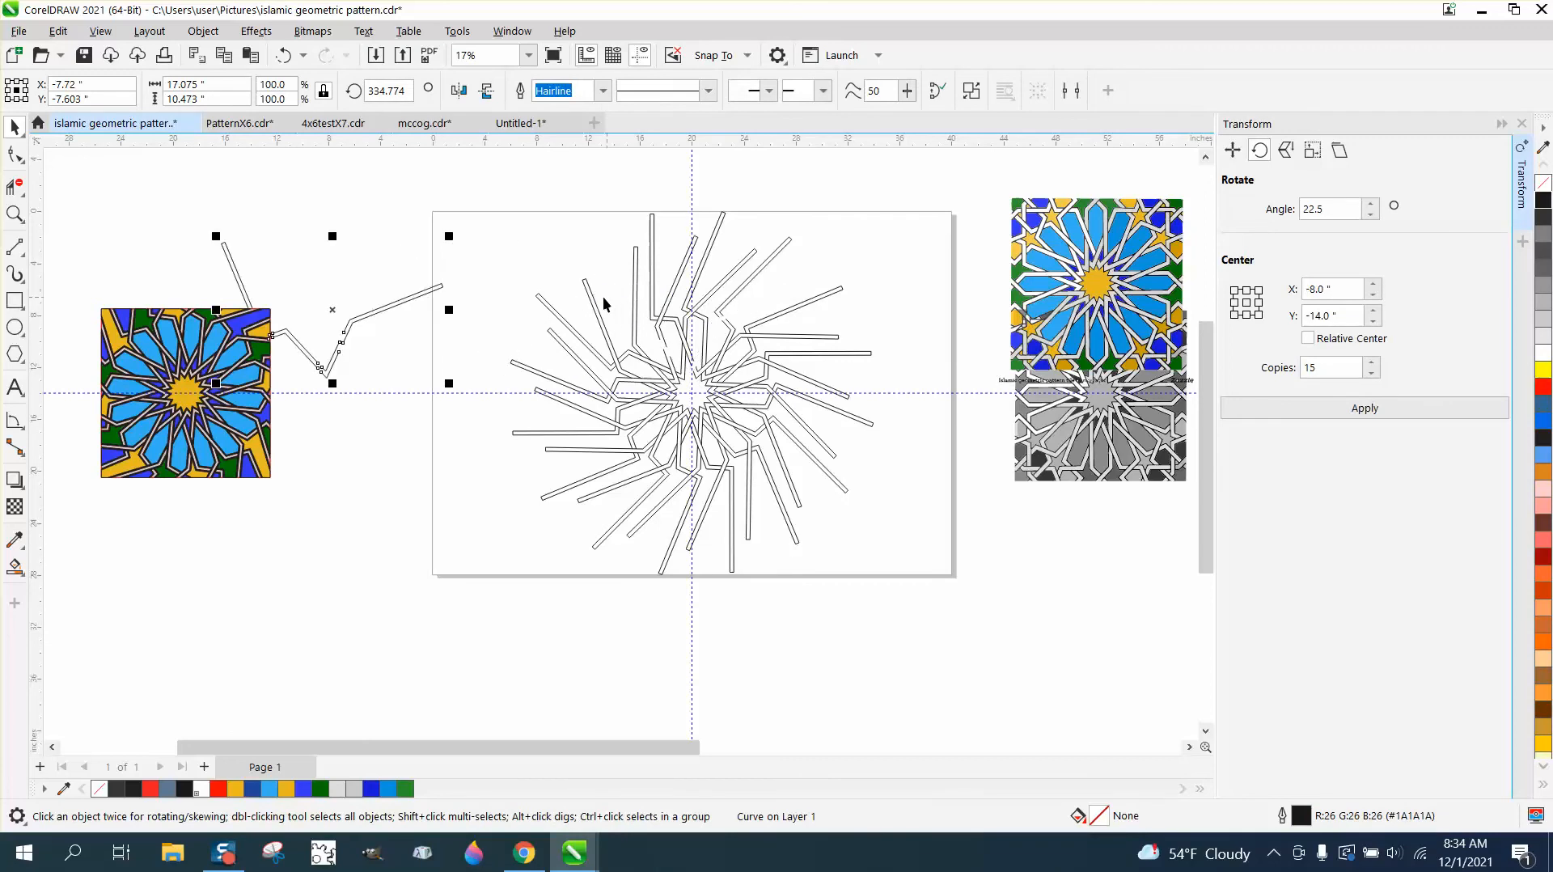
Delete the 15 bands remaining on the page and select the single band kept beside it.
left_click_drag(467, 186, 687, 445)
left_click_drag(934, 605, 930, 602)
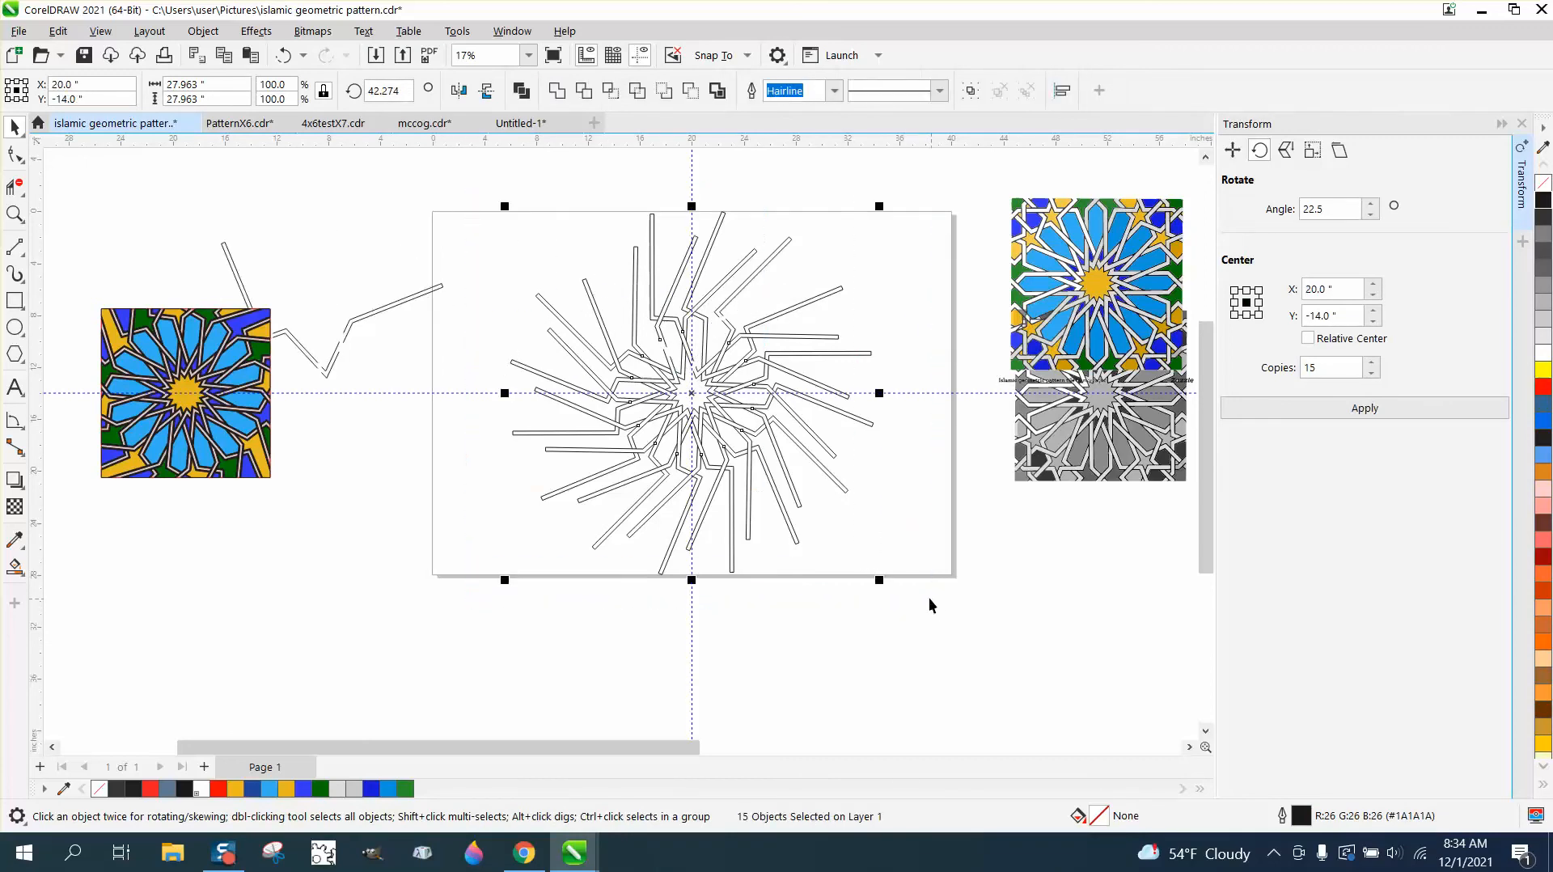
key("Delete")
left_click(407, 299)
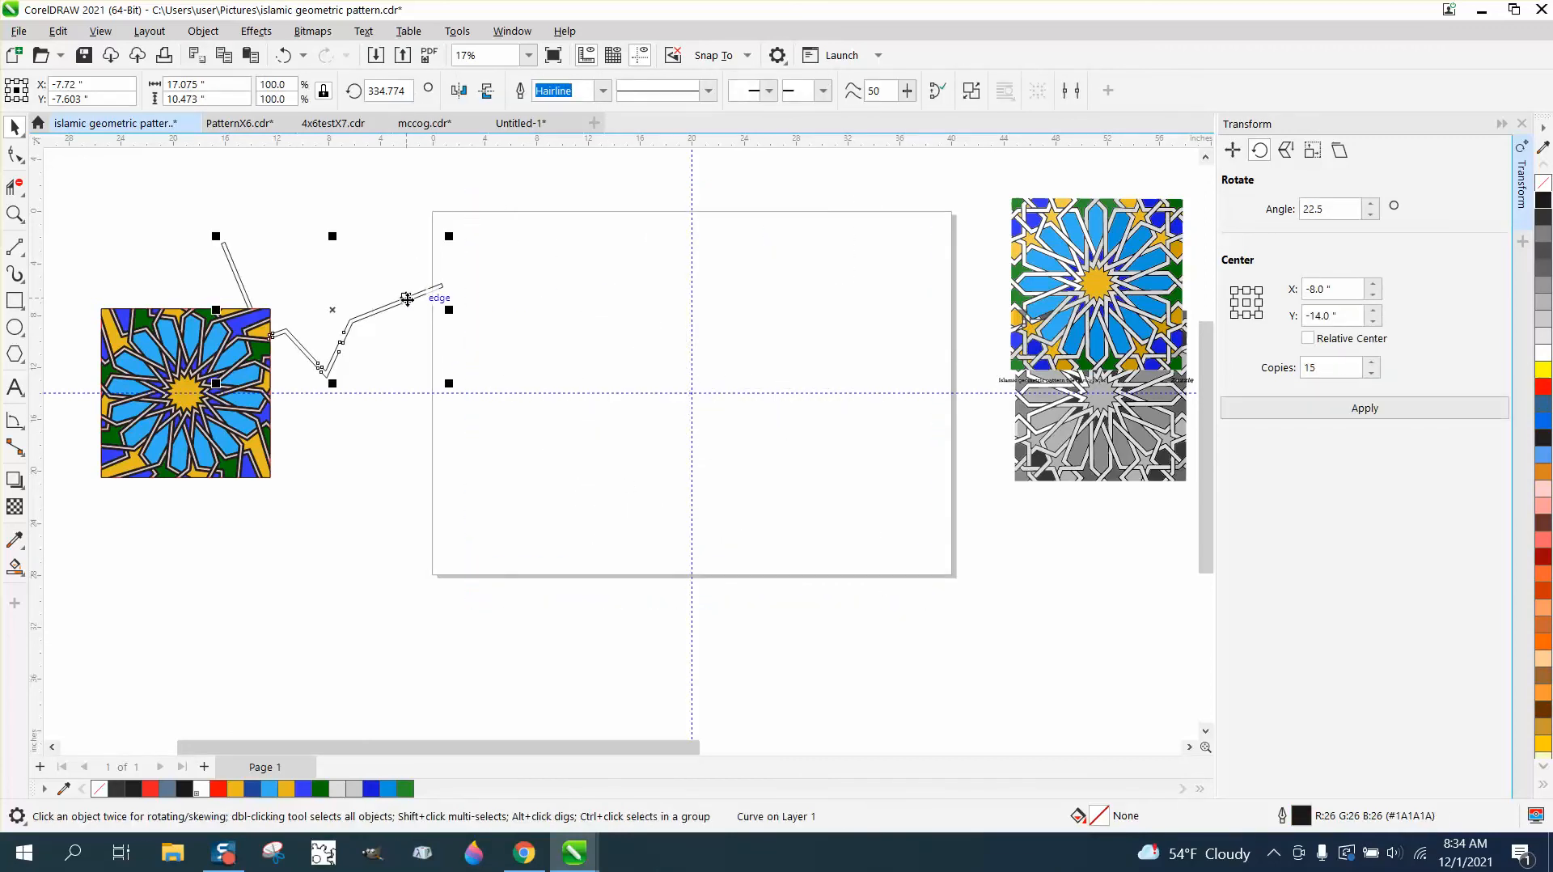
Move the kept band 28 inches right, back onto the page, and convert its outline to an object with a dark hairline outline.
key("Right")
key("Right")
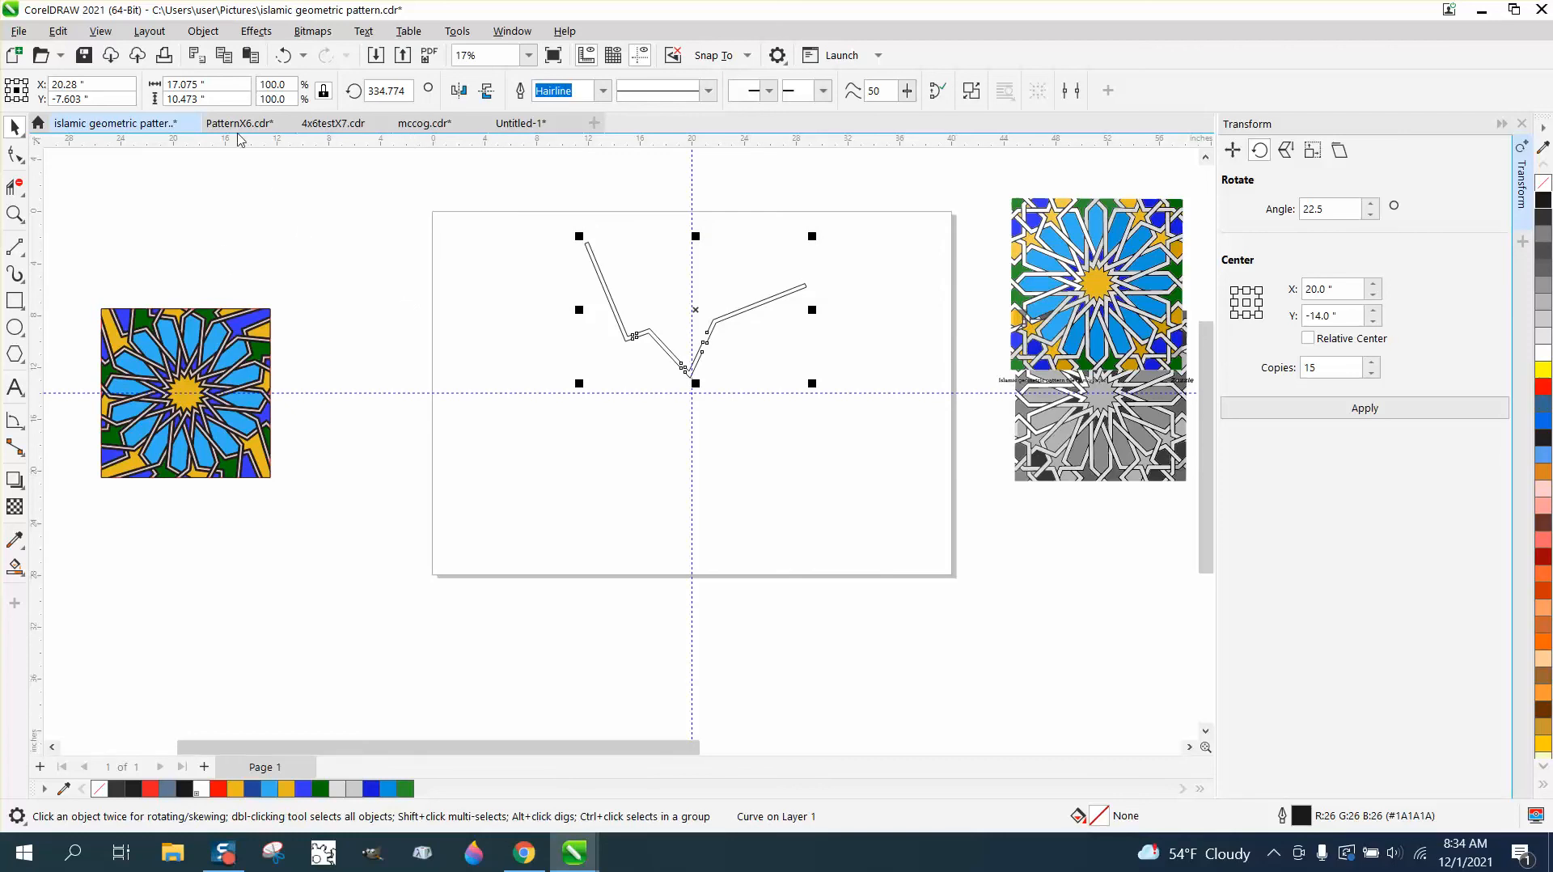
left_click(203, 31)
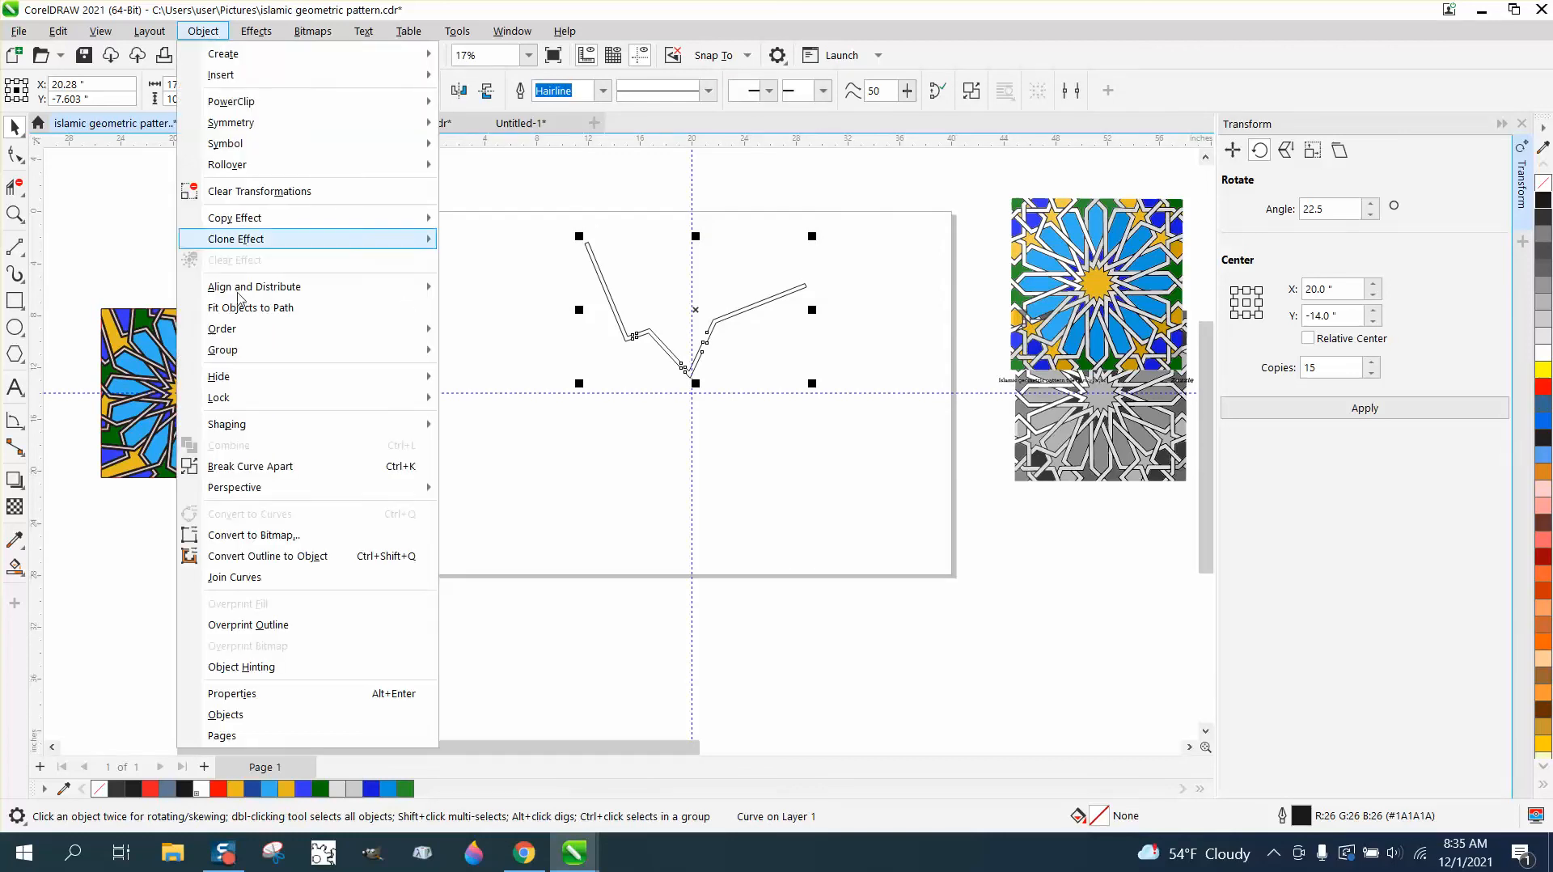
left_click(287, 557)
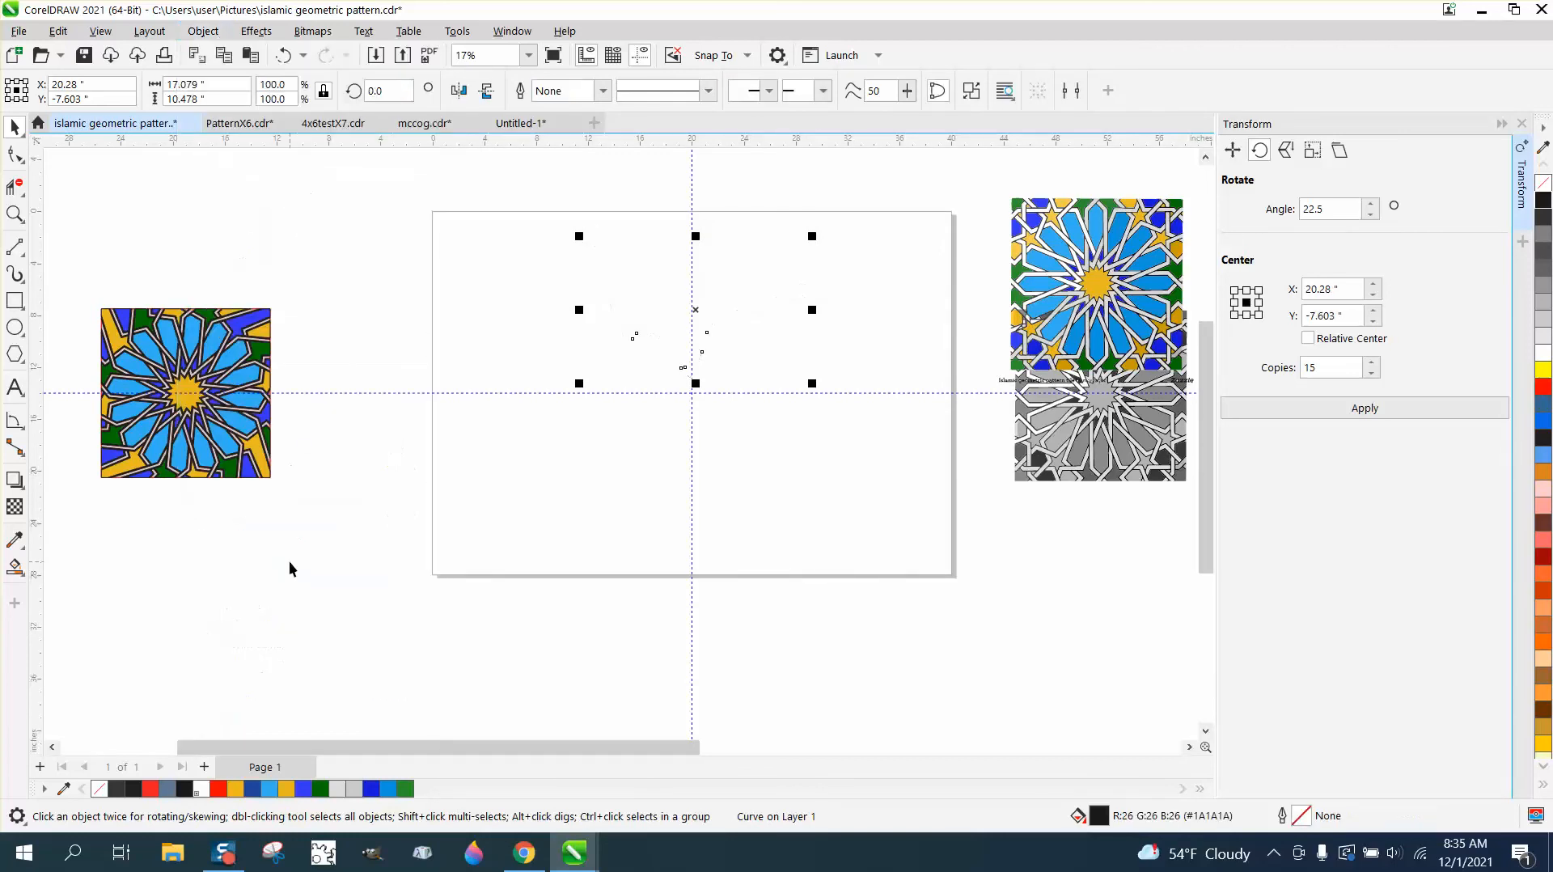
right_click(1543, 202)
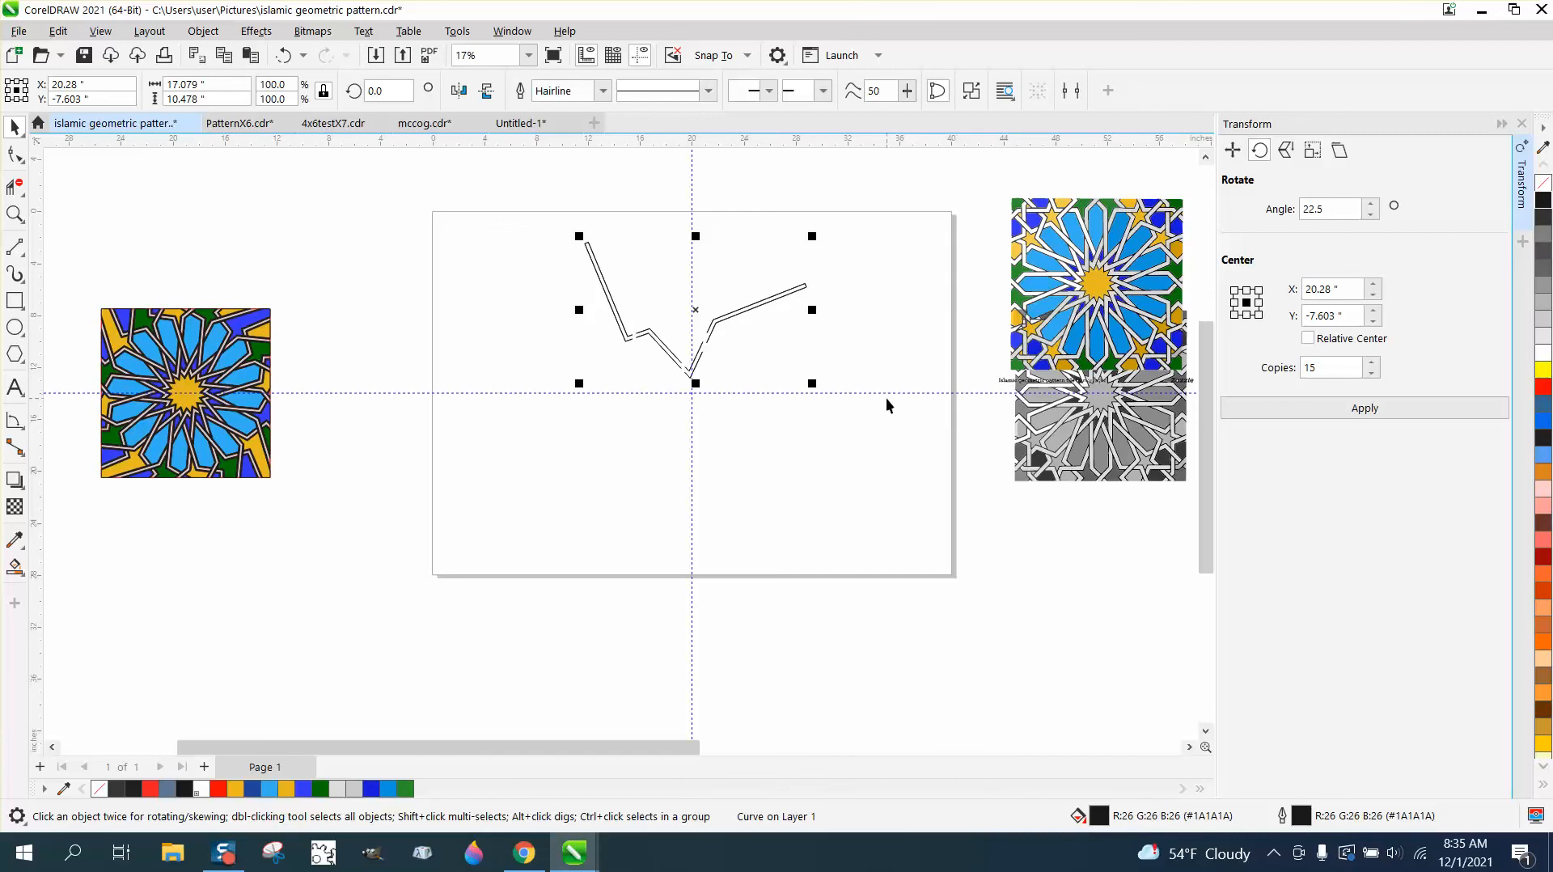
Rotate the outlined band about the guideline intersection at X 20, Y -14 inches, making 15 copies at 22.5 degrees.
left_click(710, 324)
left_click_drag(696, 310, 692, 390)
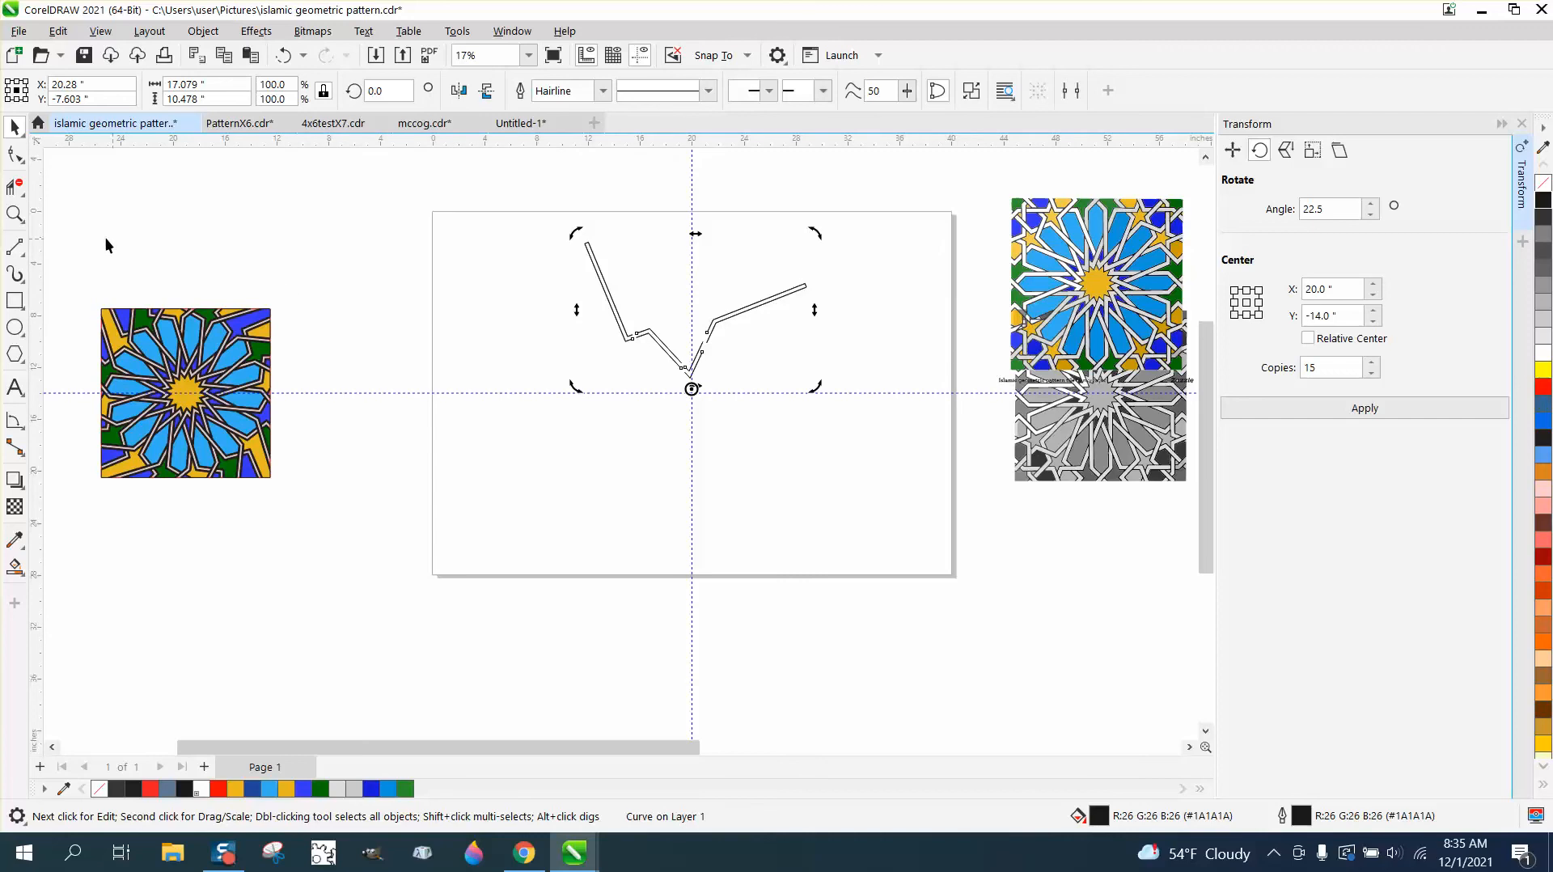
left_click(15, 214)
left_click_drag(478, 214, 891, 477)
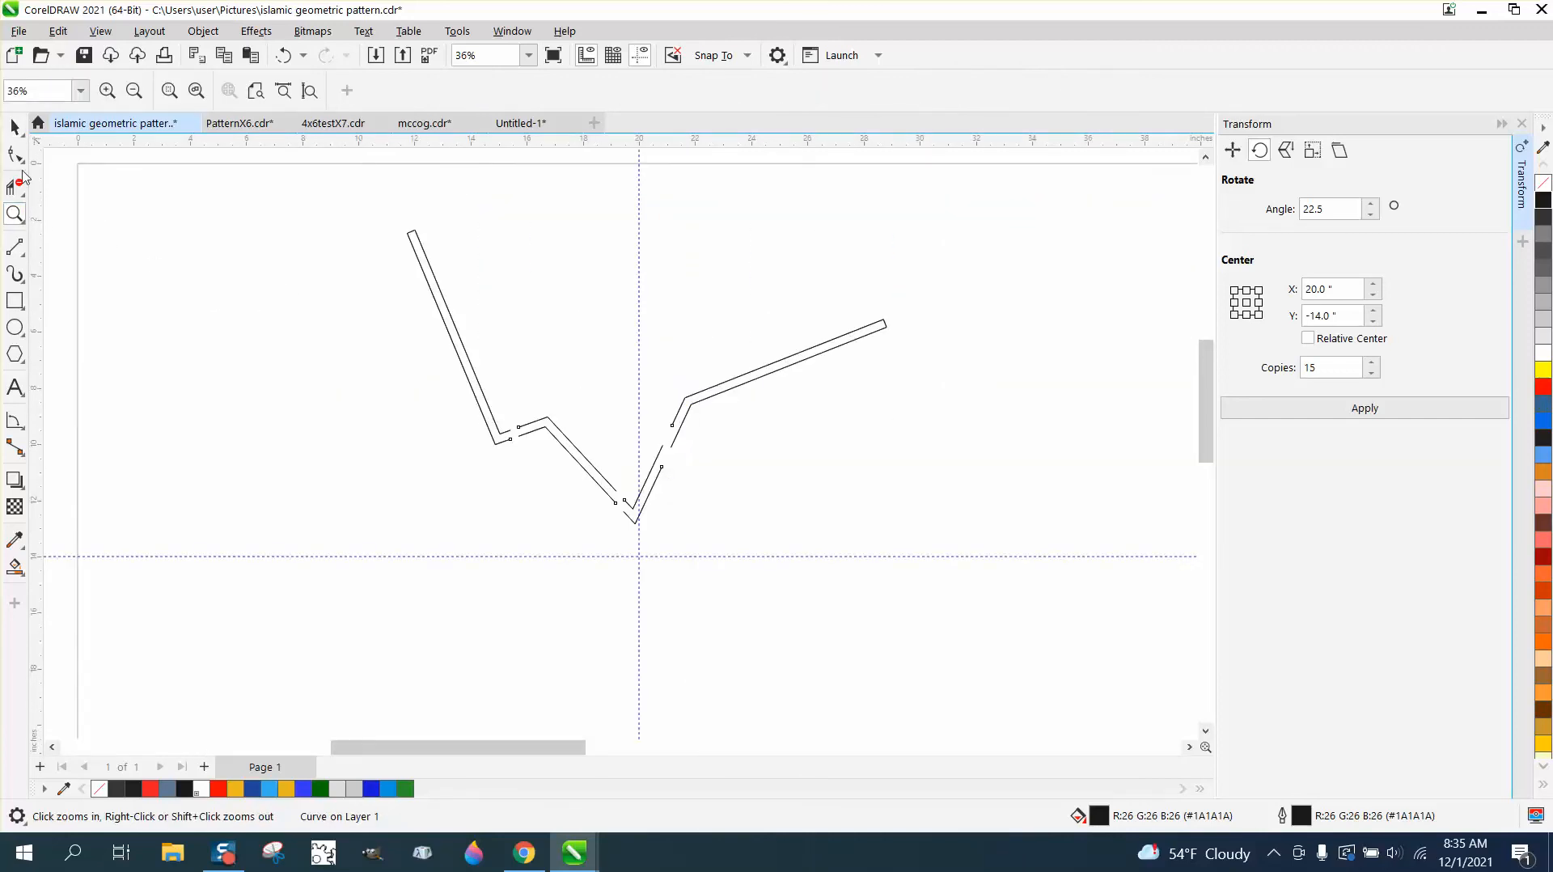
left_click(14, 126)
left_click(646, 377)
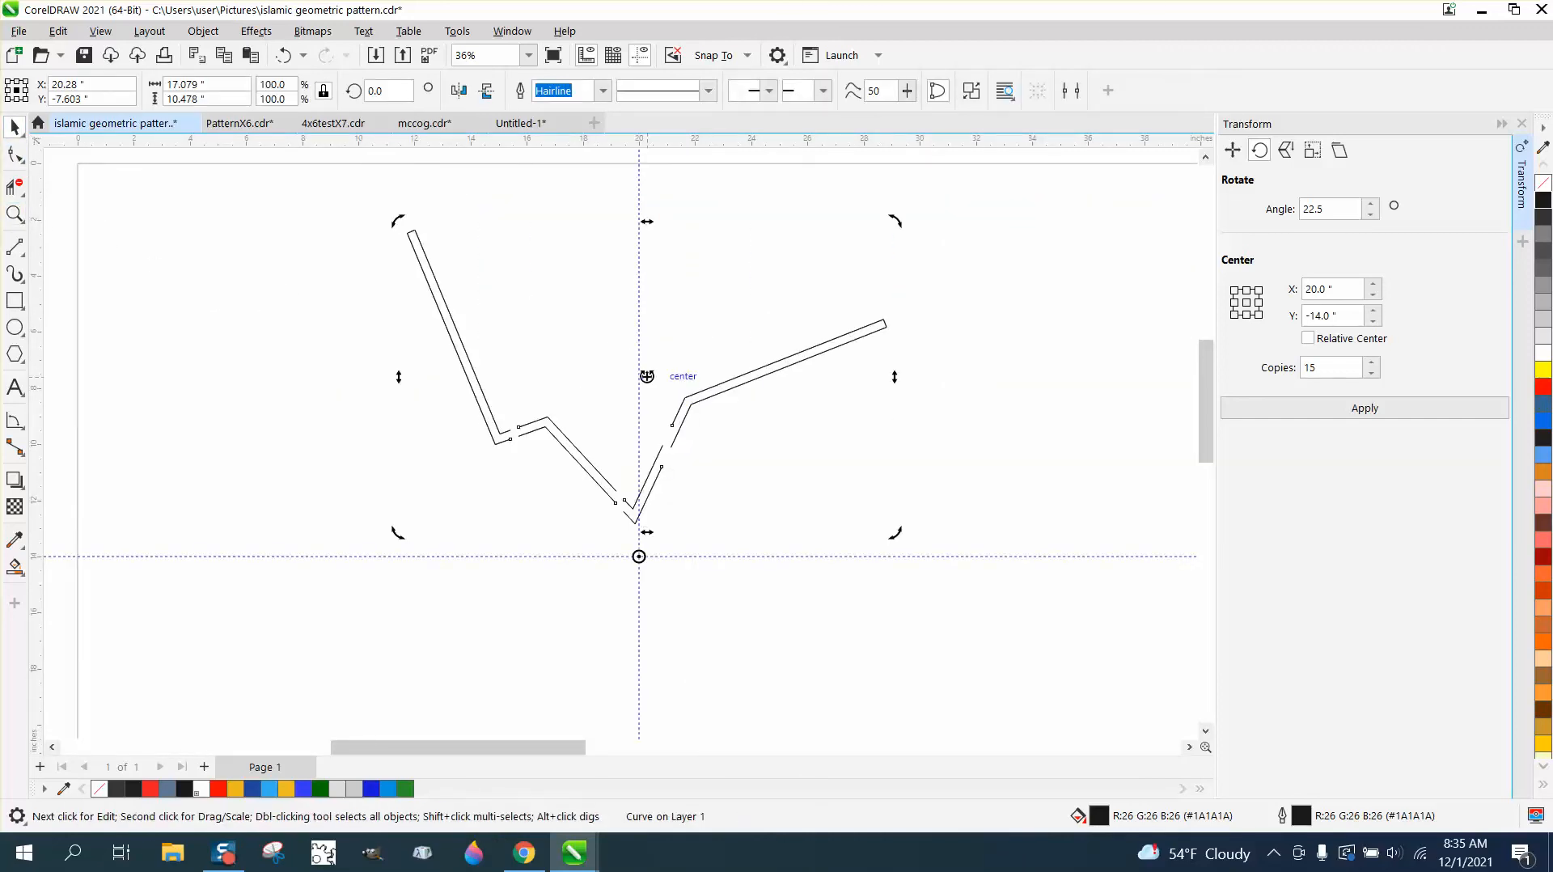
left_click(1351, 414)
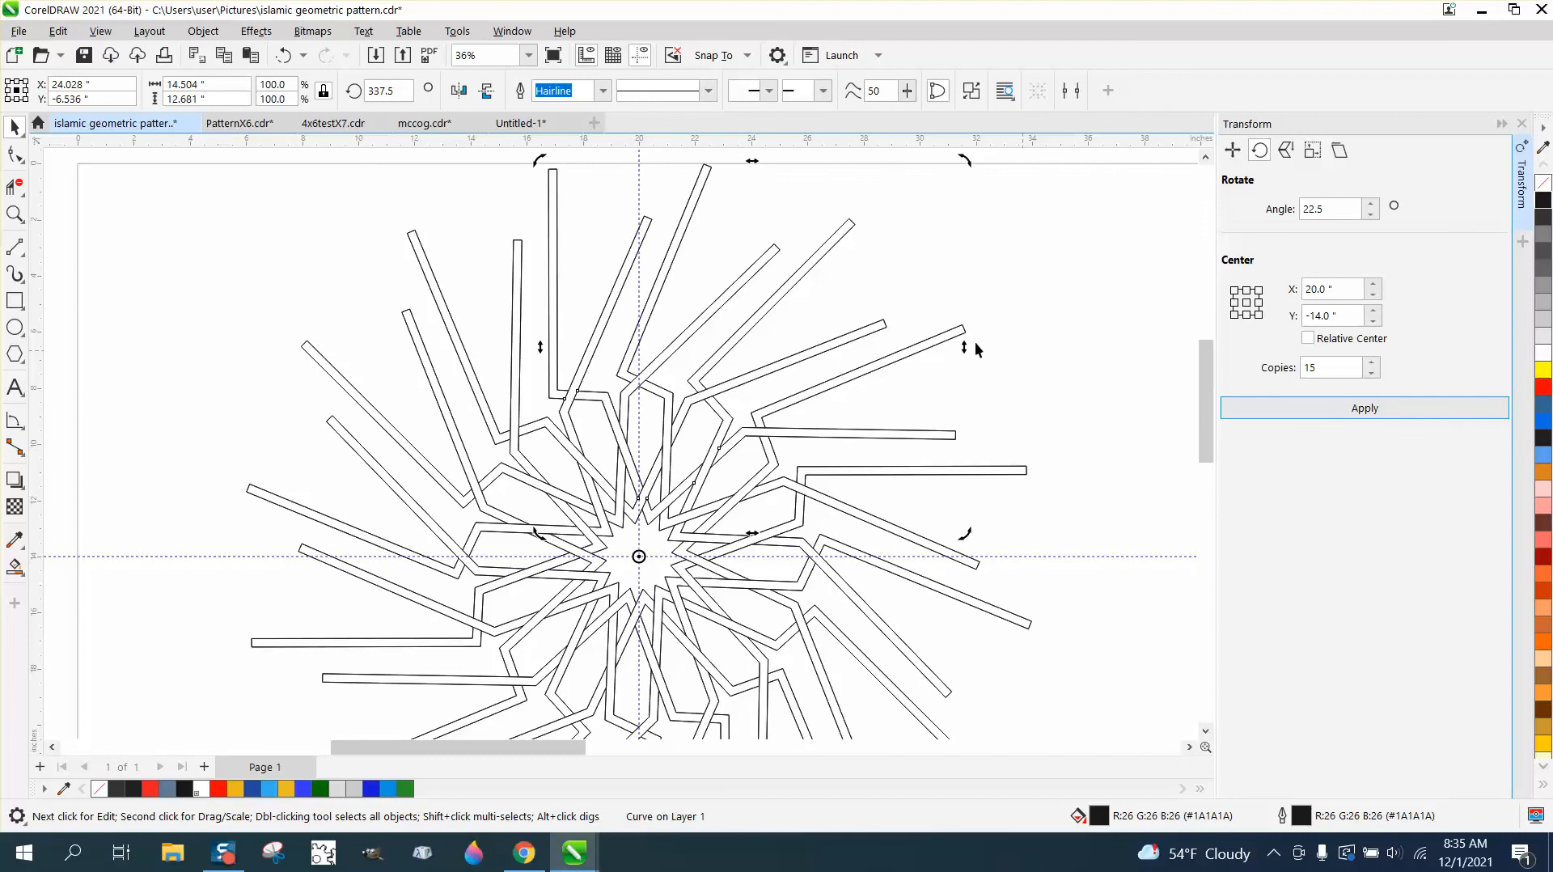
Group all the rotated bands on the page into one rosette.
left_click(1070, 293)
scroll(1054, 294, "down", 3)
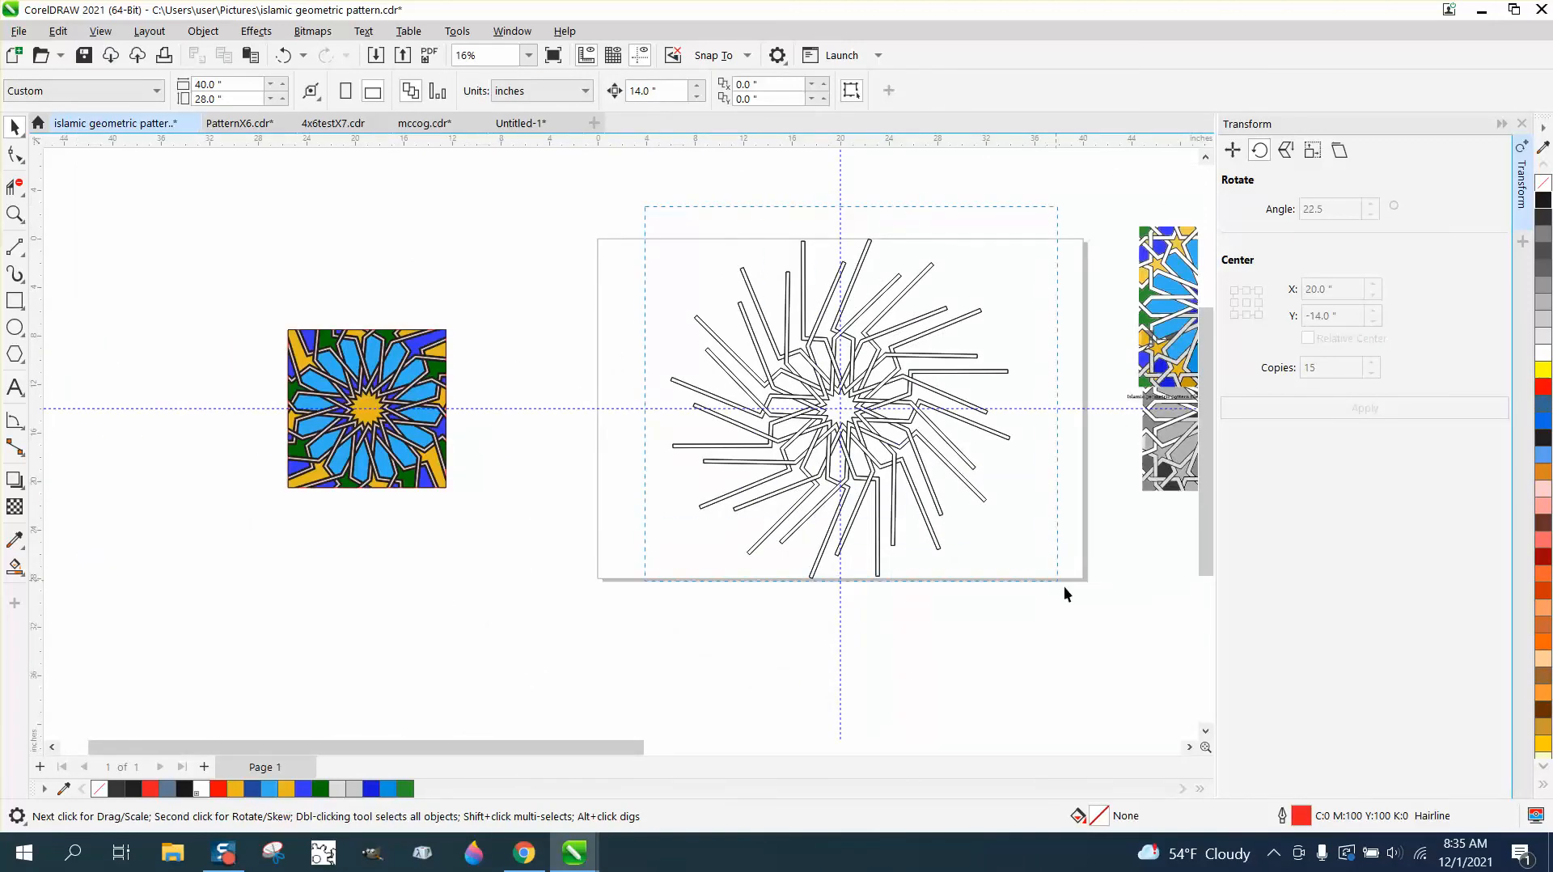
left_click_drag(1065, 588, 1084, 609)
key("ctrl+g")
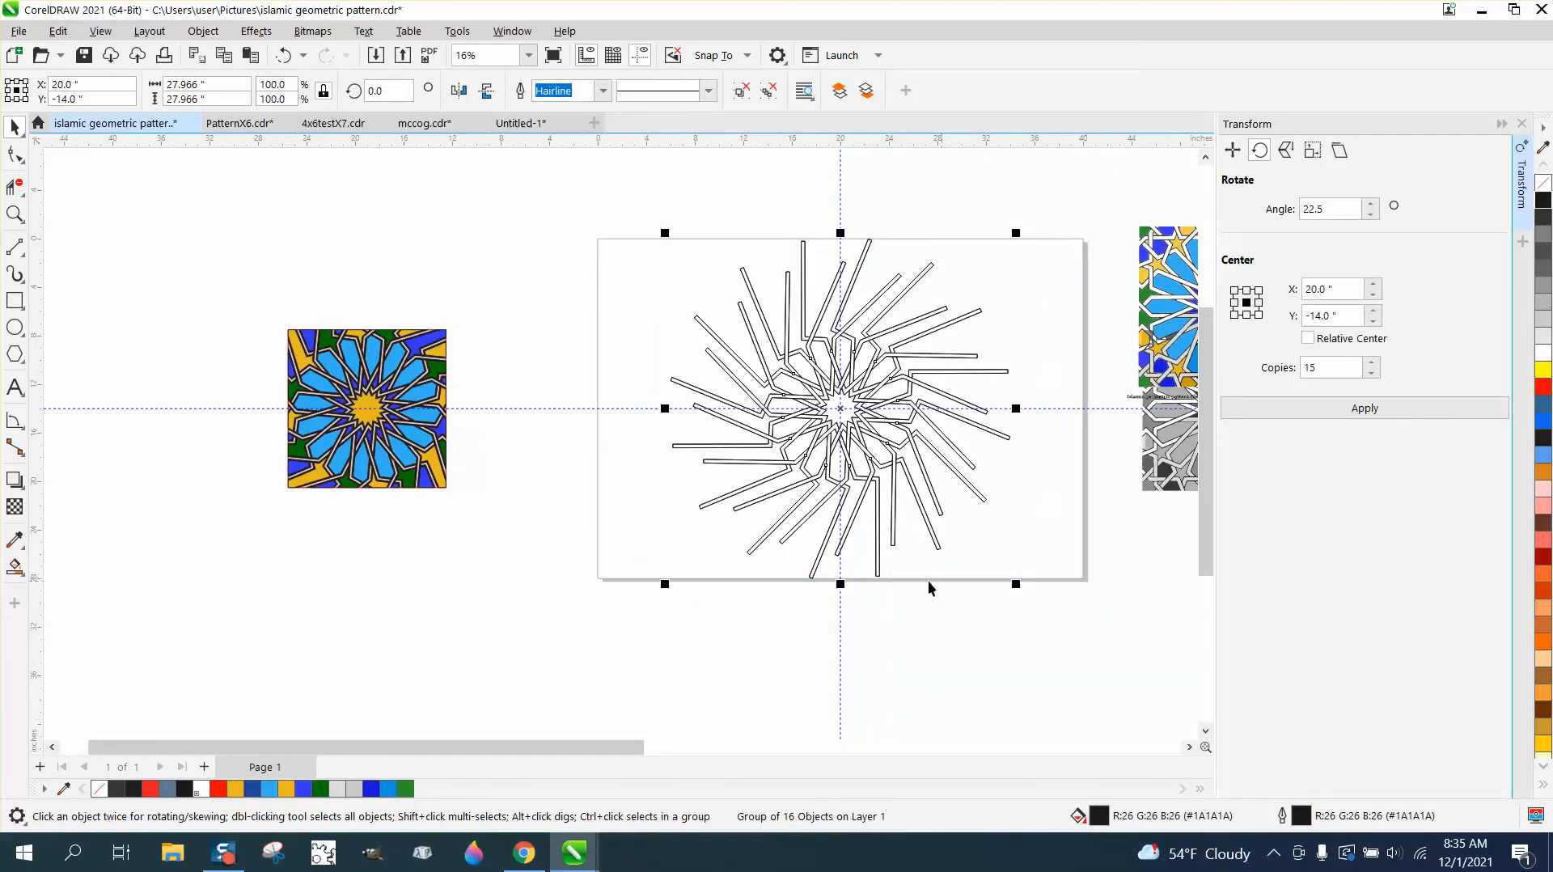
Center the 14-inch red square on the page, over the rosette.
scroll(903, 600, "down", 3)
left_click(911, 687)
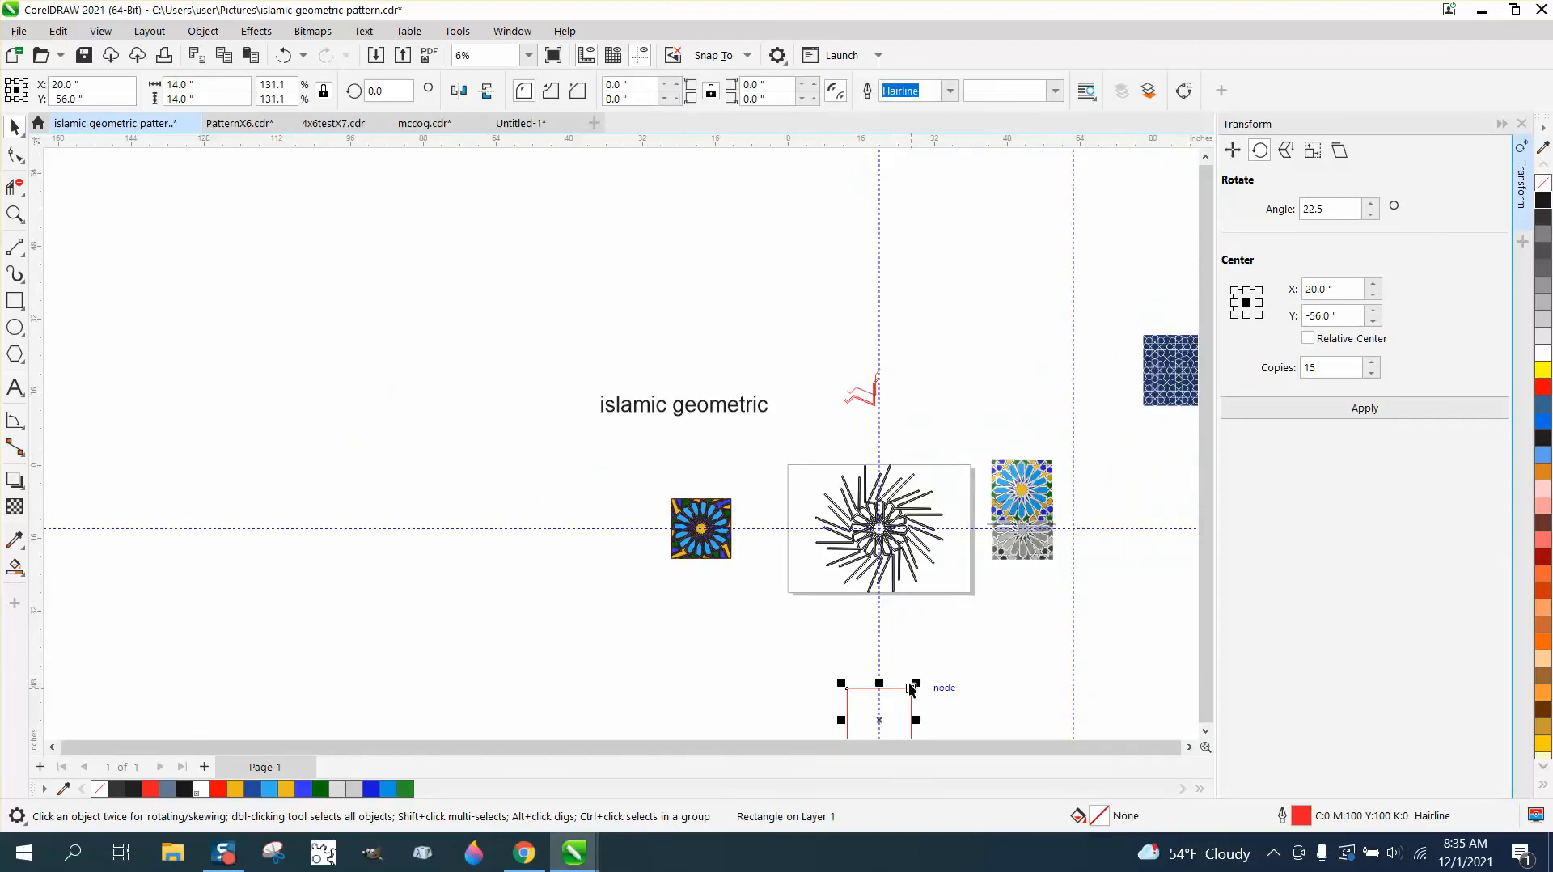
key("p")
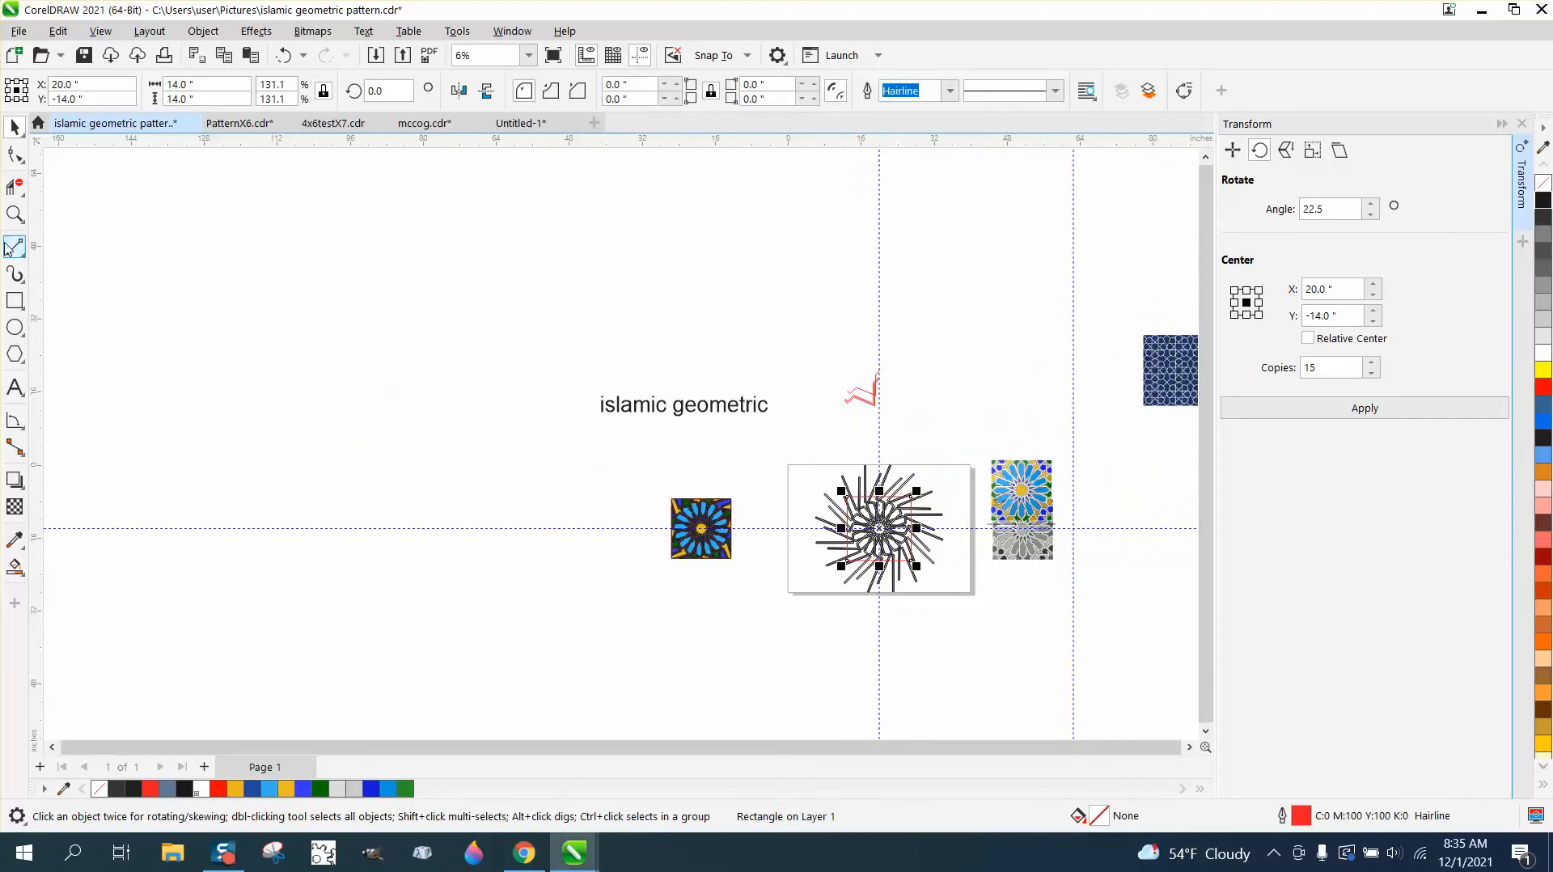
Subtract the grouped rosette bands from the red square to leave a 14-inch square cut into pattern pieces.
left_click(15, 214)
left_click(999, 618)
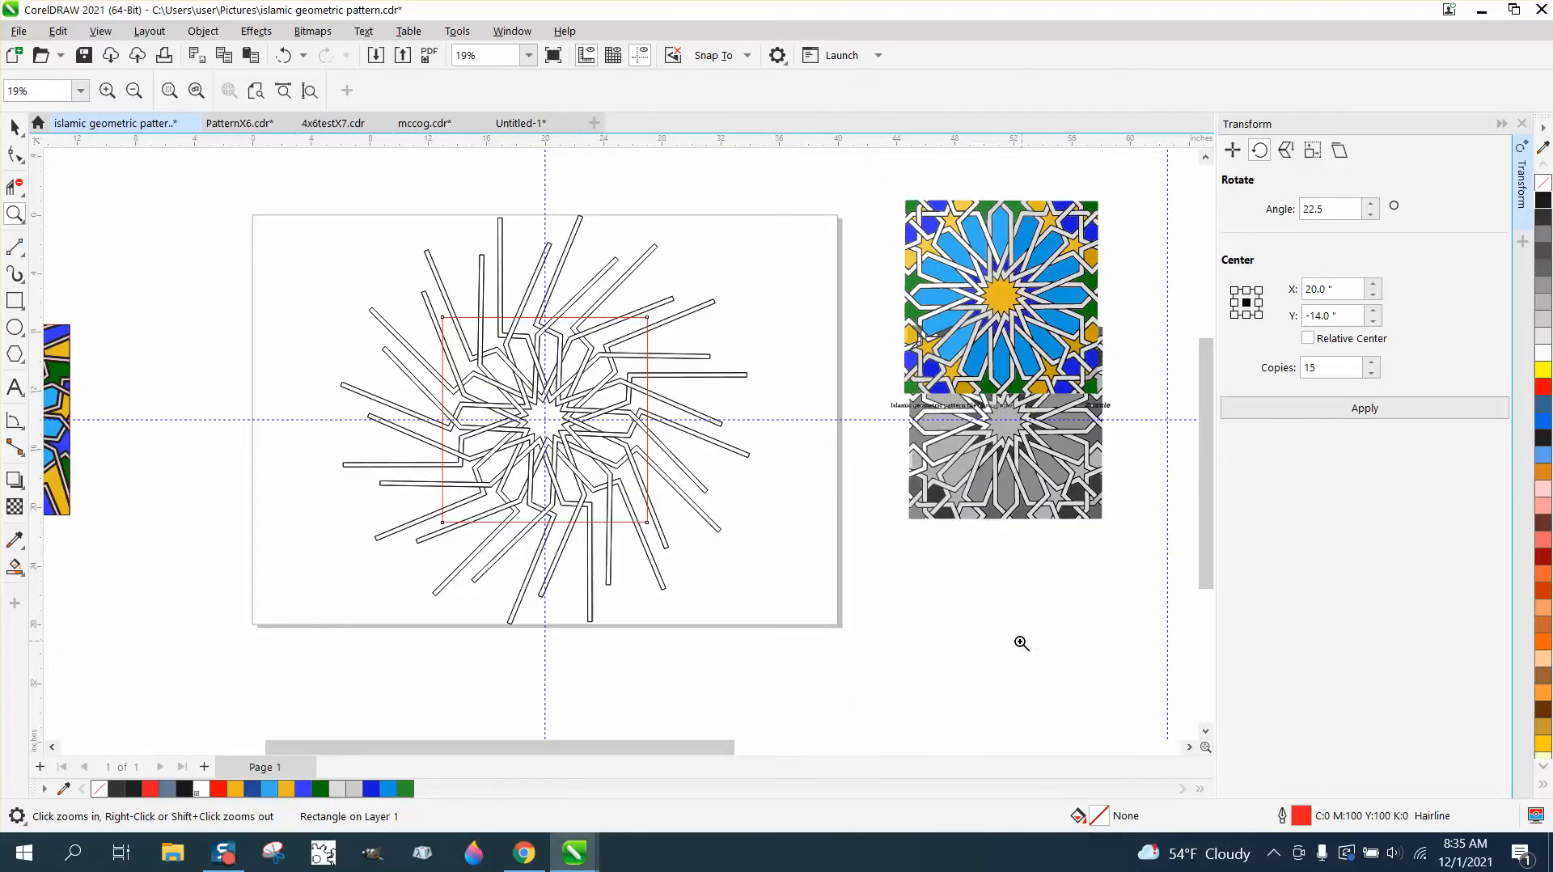
left_click(19, 131)
left_click(95, 131)
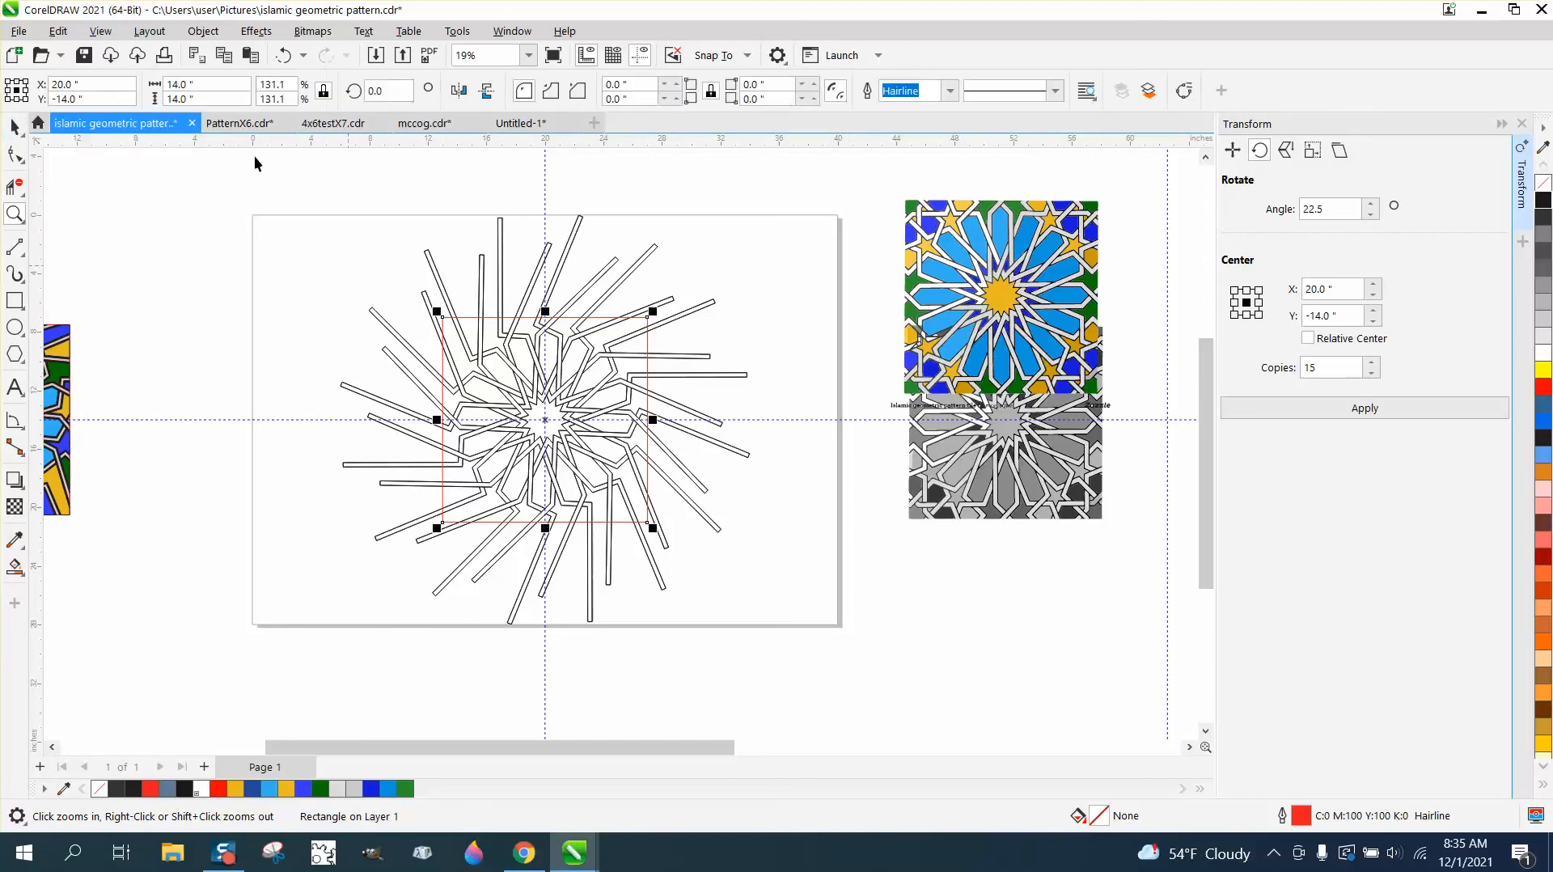
left_click_drag(225, 176, 288, 371)
left_click_drag(933, 647, 900, 675)
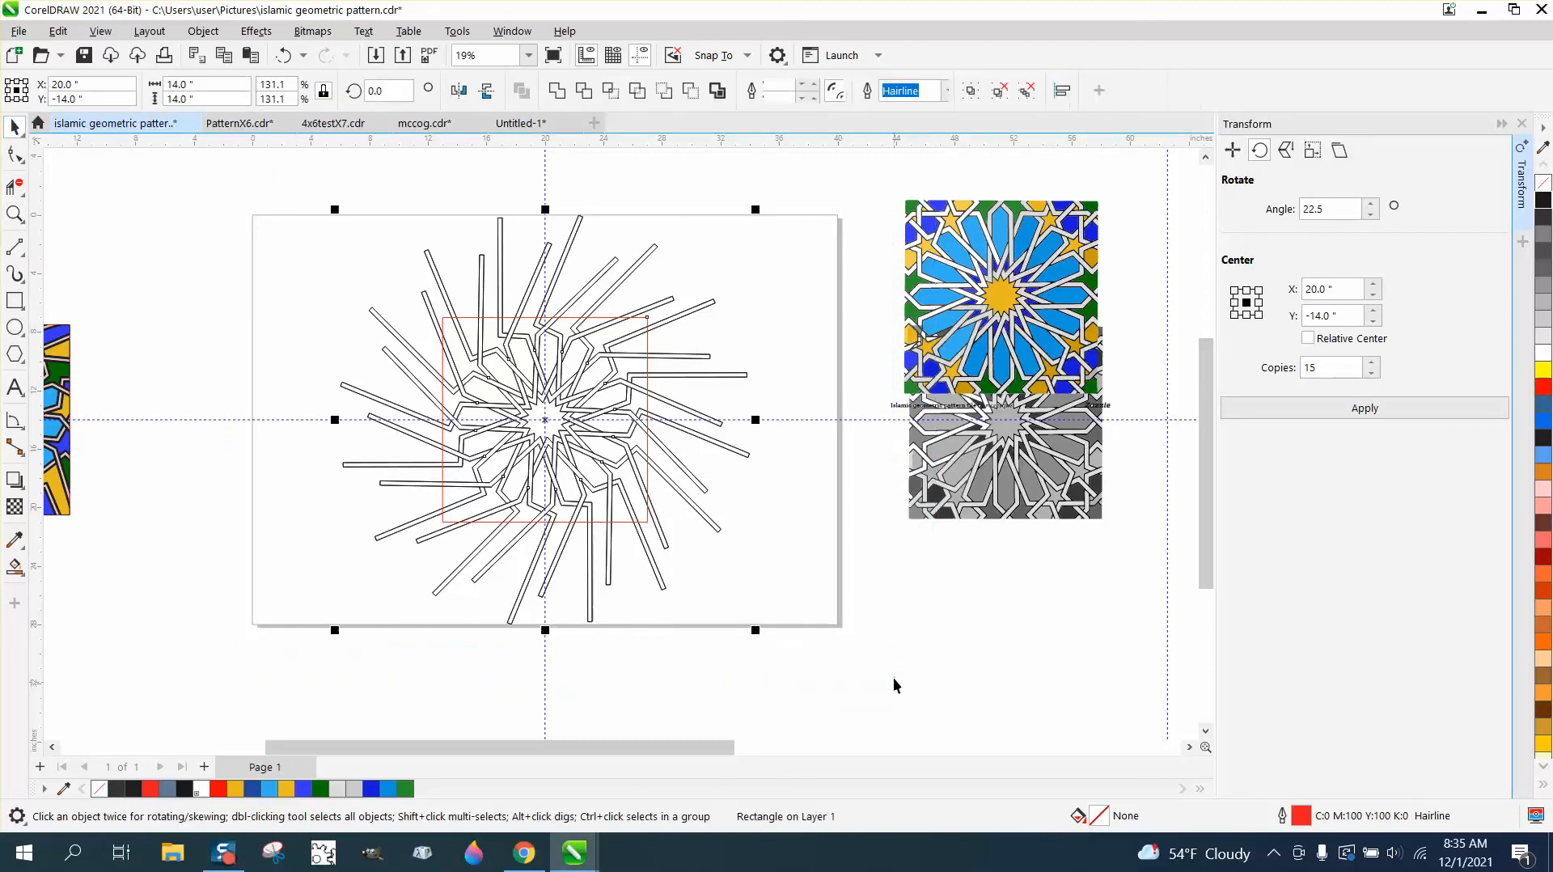
left_click(664, 90)
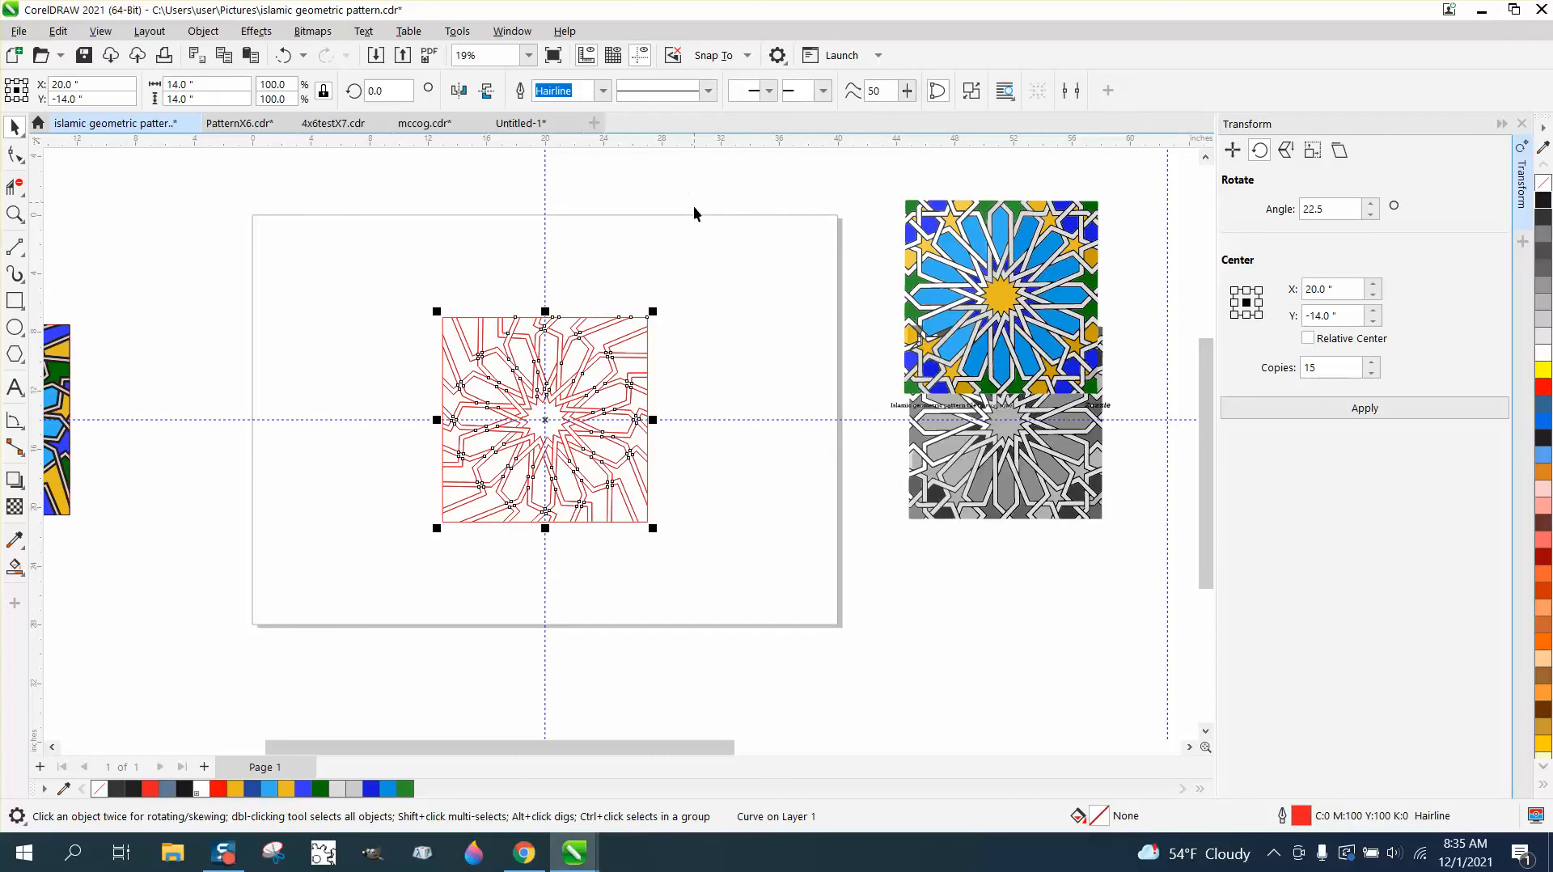
Move the coloured reference pattern beside the red square pattern, between it and the finished sample.
left_click(15, 215)
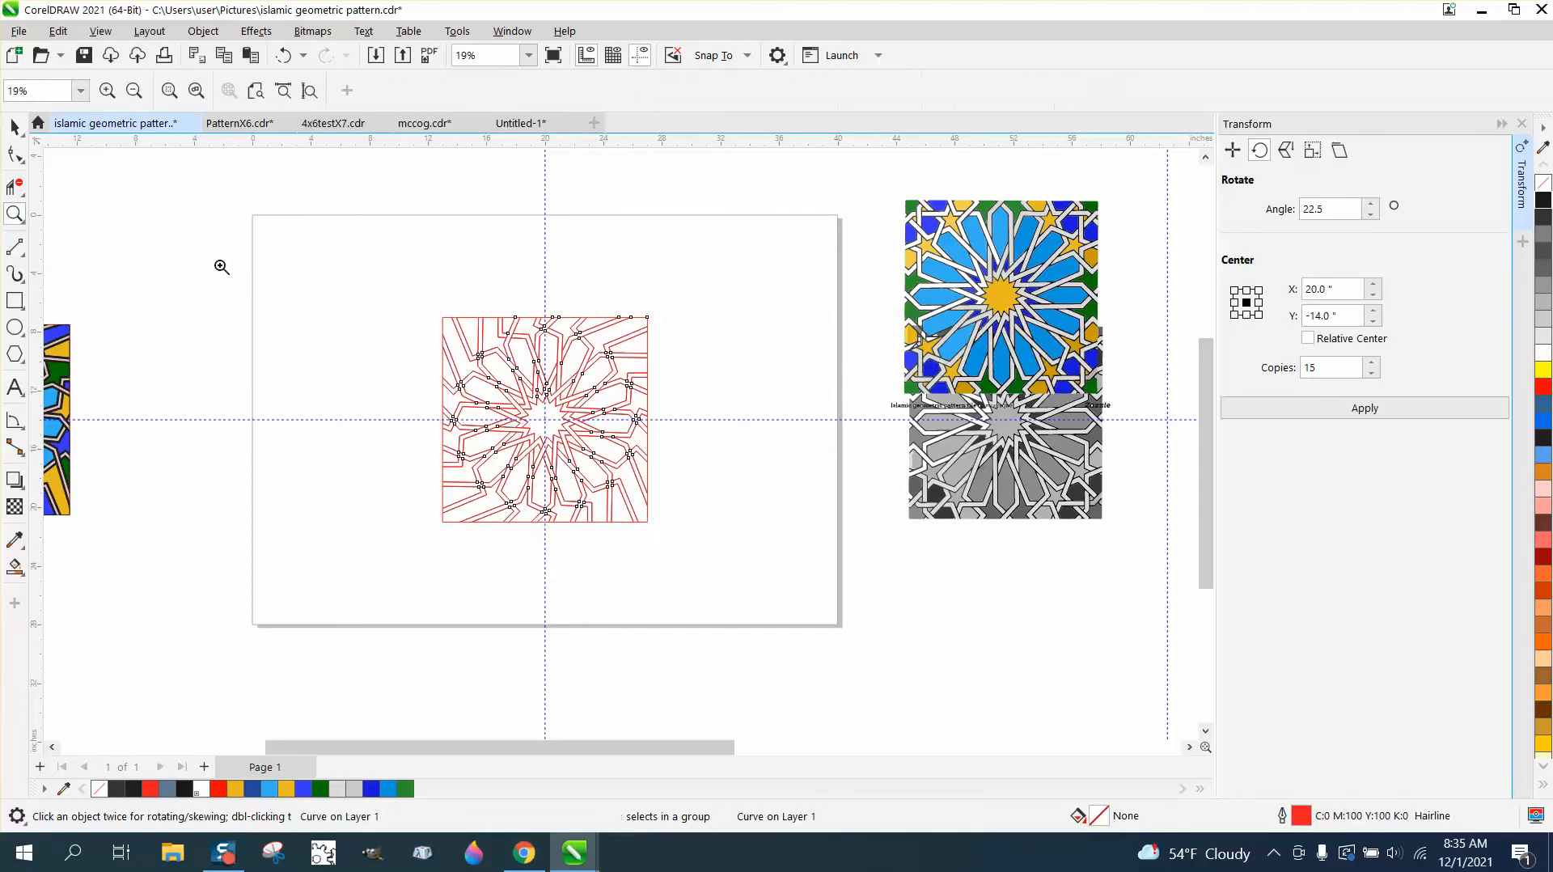
mouse_move(408, 303)
left_mouse_down()
mouse_move(642, 409)
mouse_move(693, 461)
left_mouse_up()
scroll(571, 409, "down", 6)
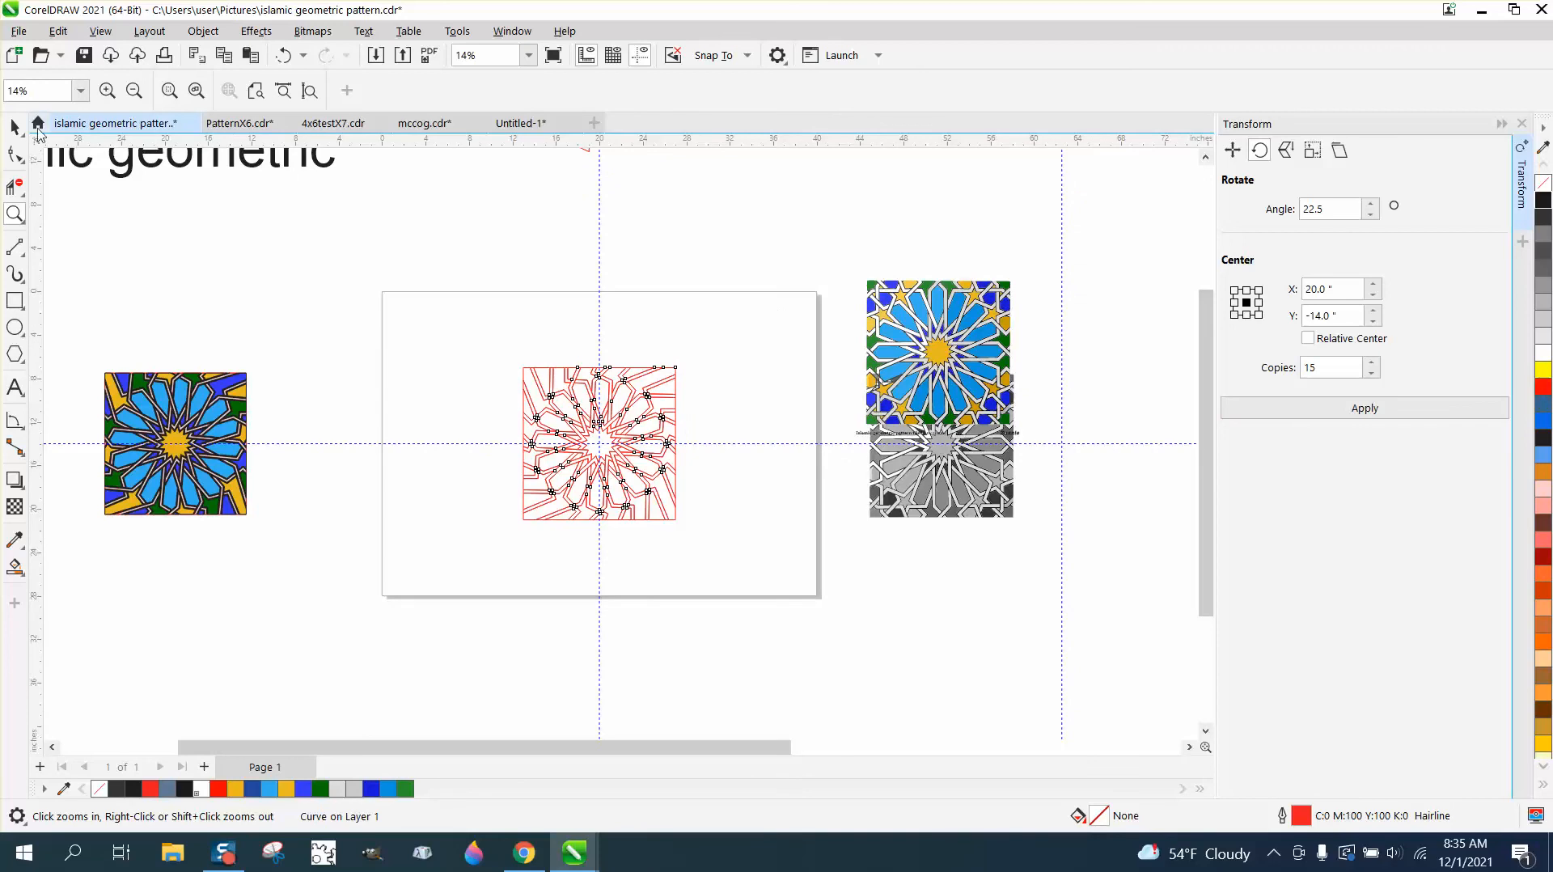
left_click(15, 127)
left_click_drag(922, 356, 408, 435)
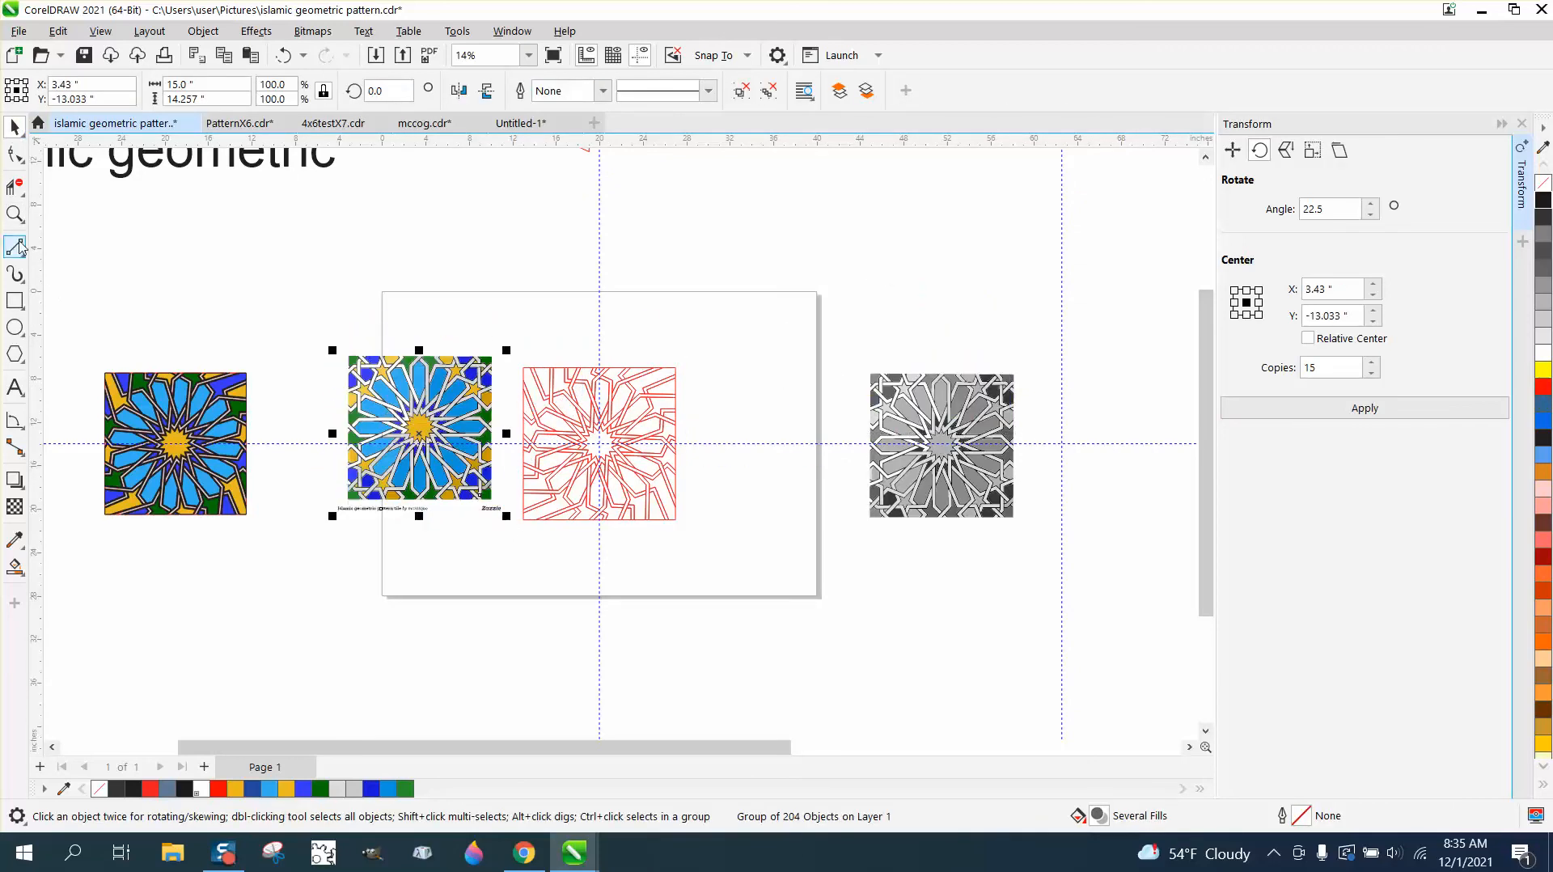
Smart-fill the central star of the red pattern with the gold sampled from the coloured reference.
key("z")
left_click_drag(485, 380, 799, 551)
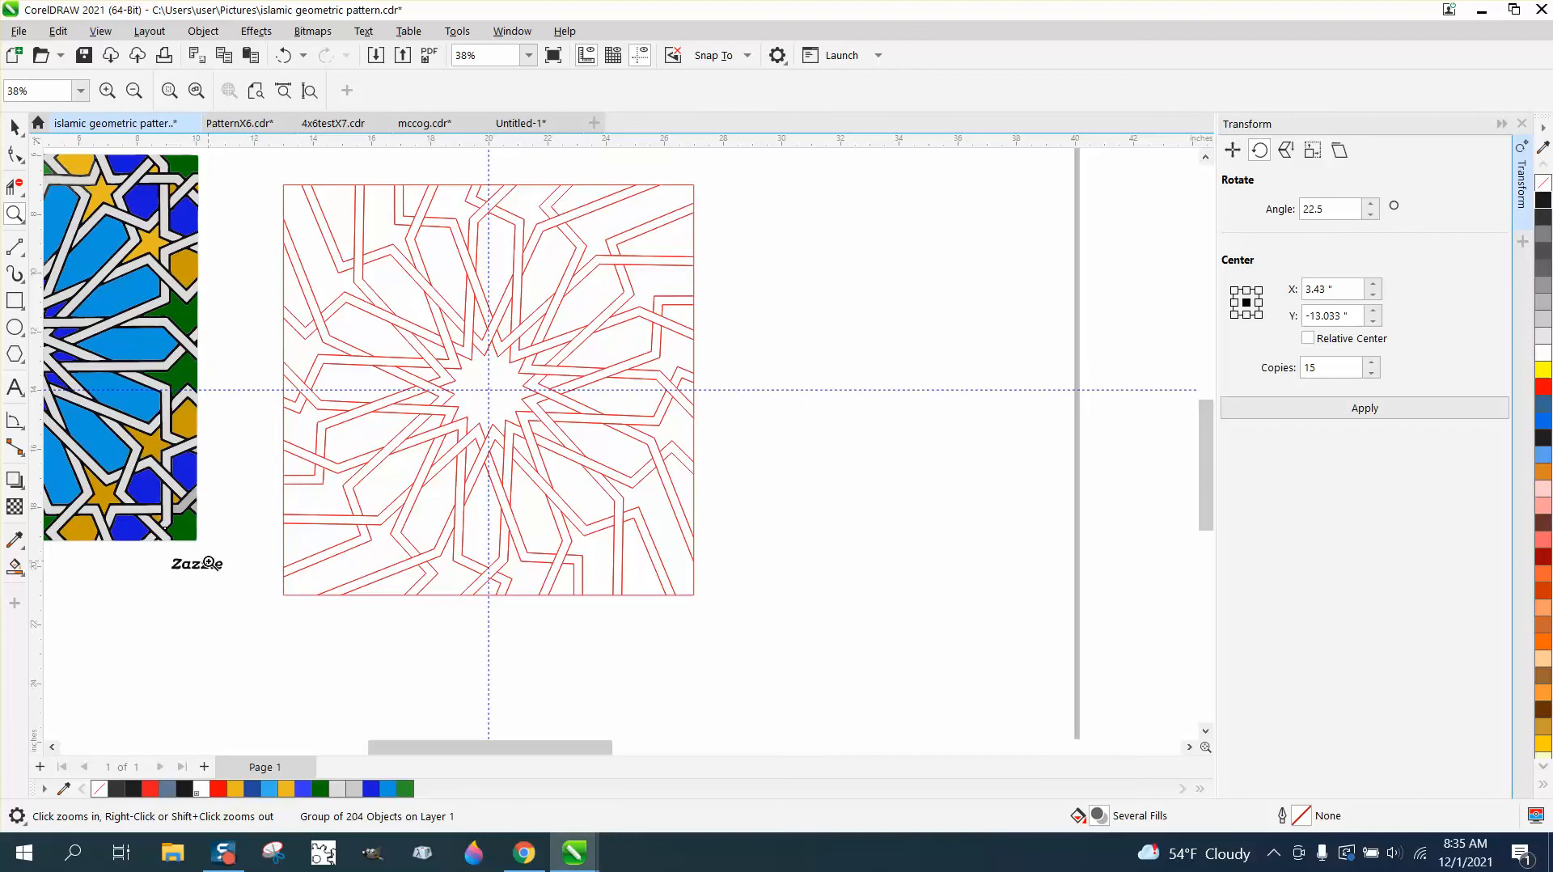
left_click(14, 568)
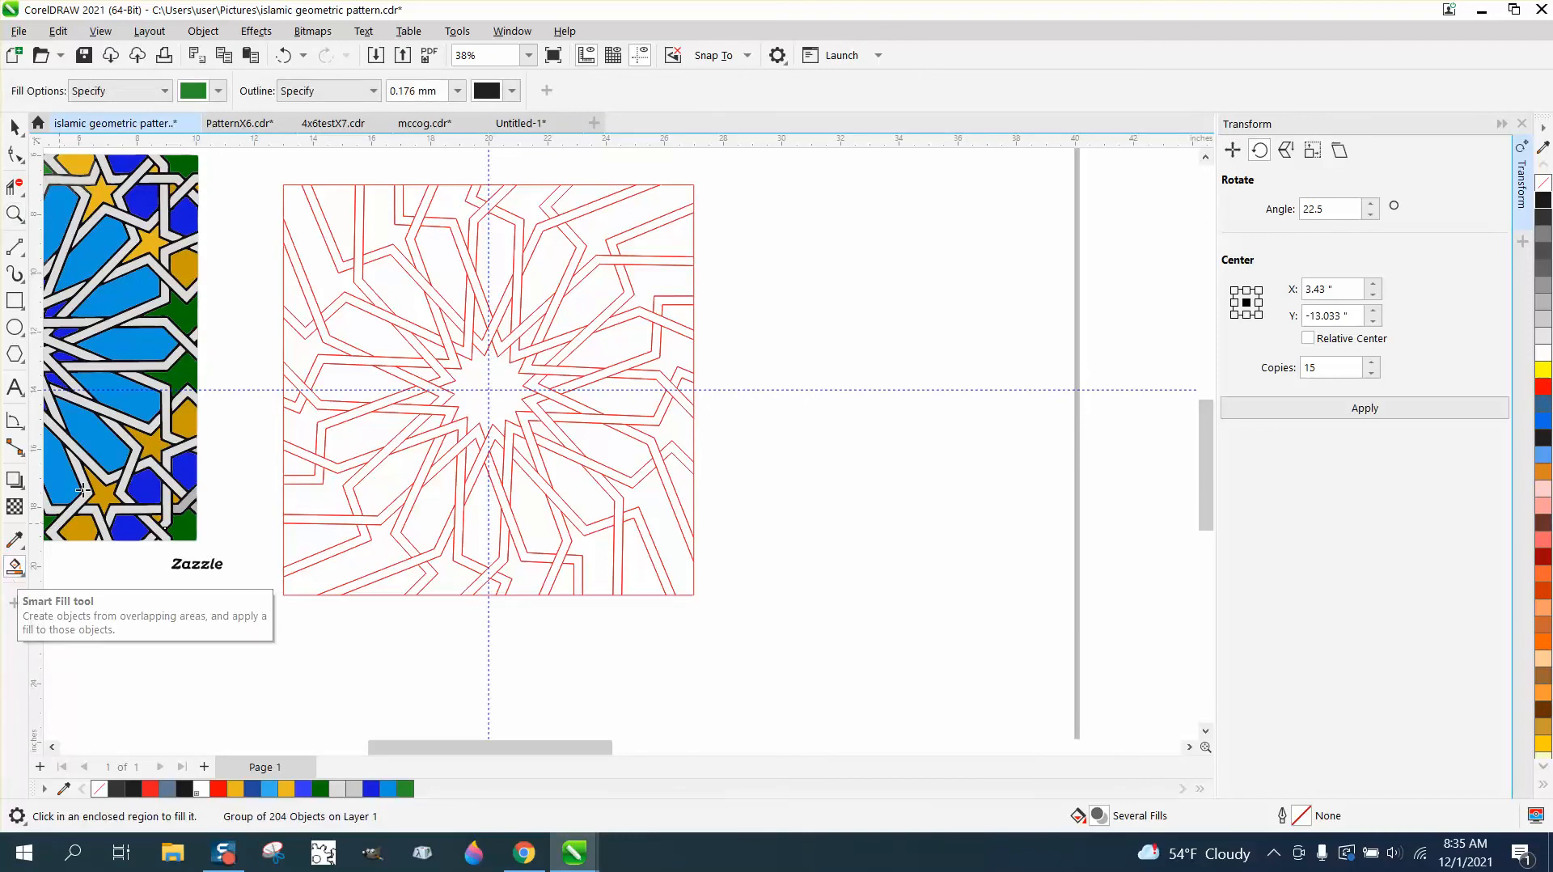
left_click(220, 93)
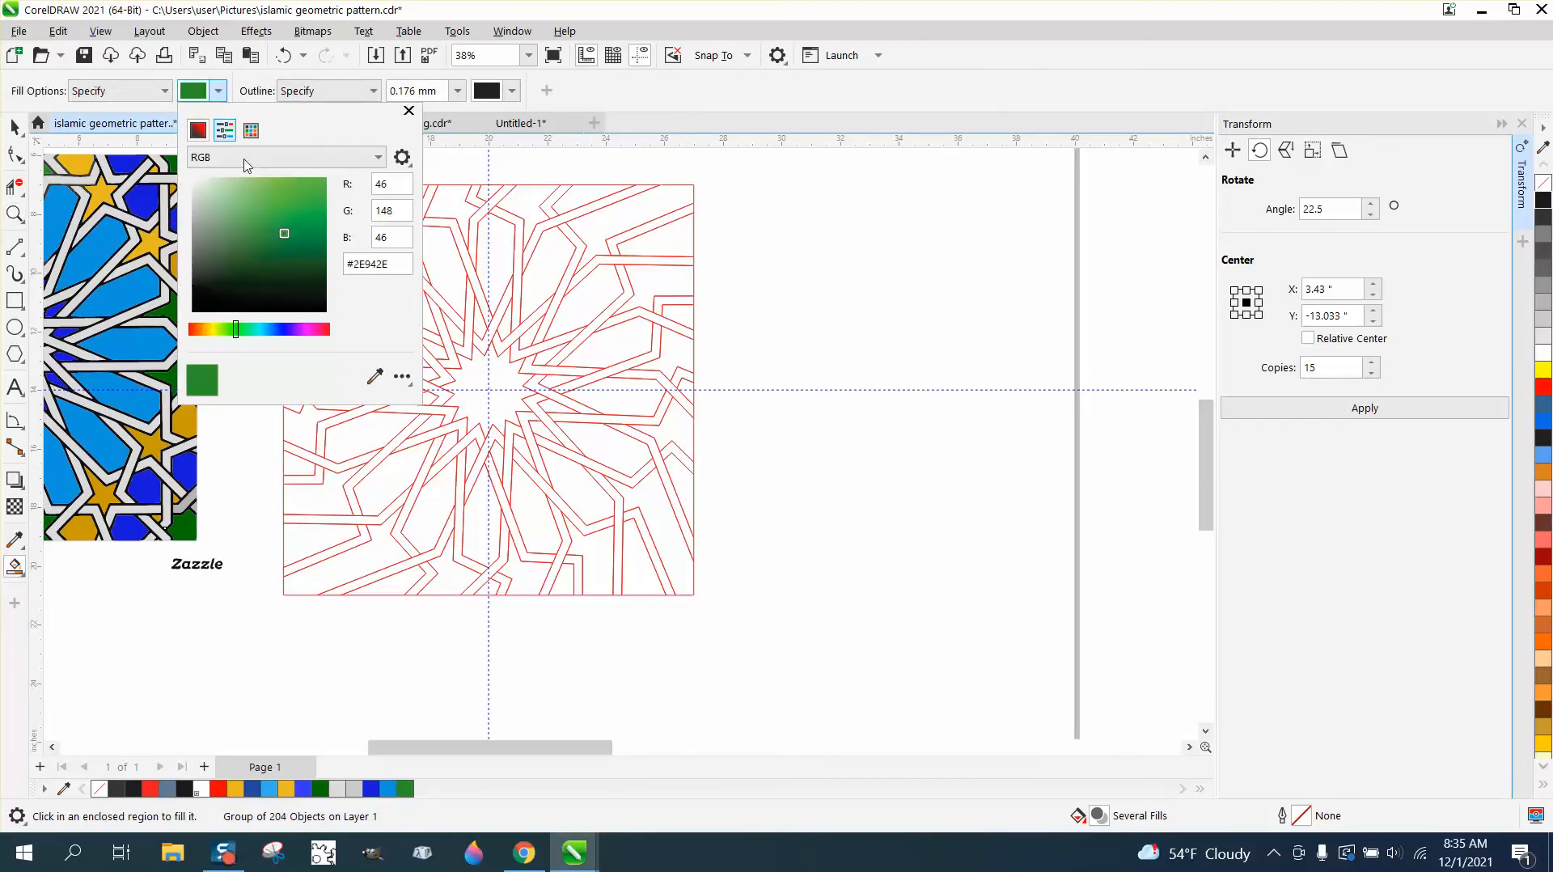
left_click(376, 372)
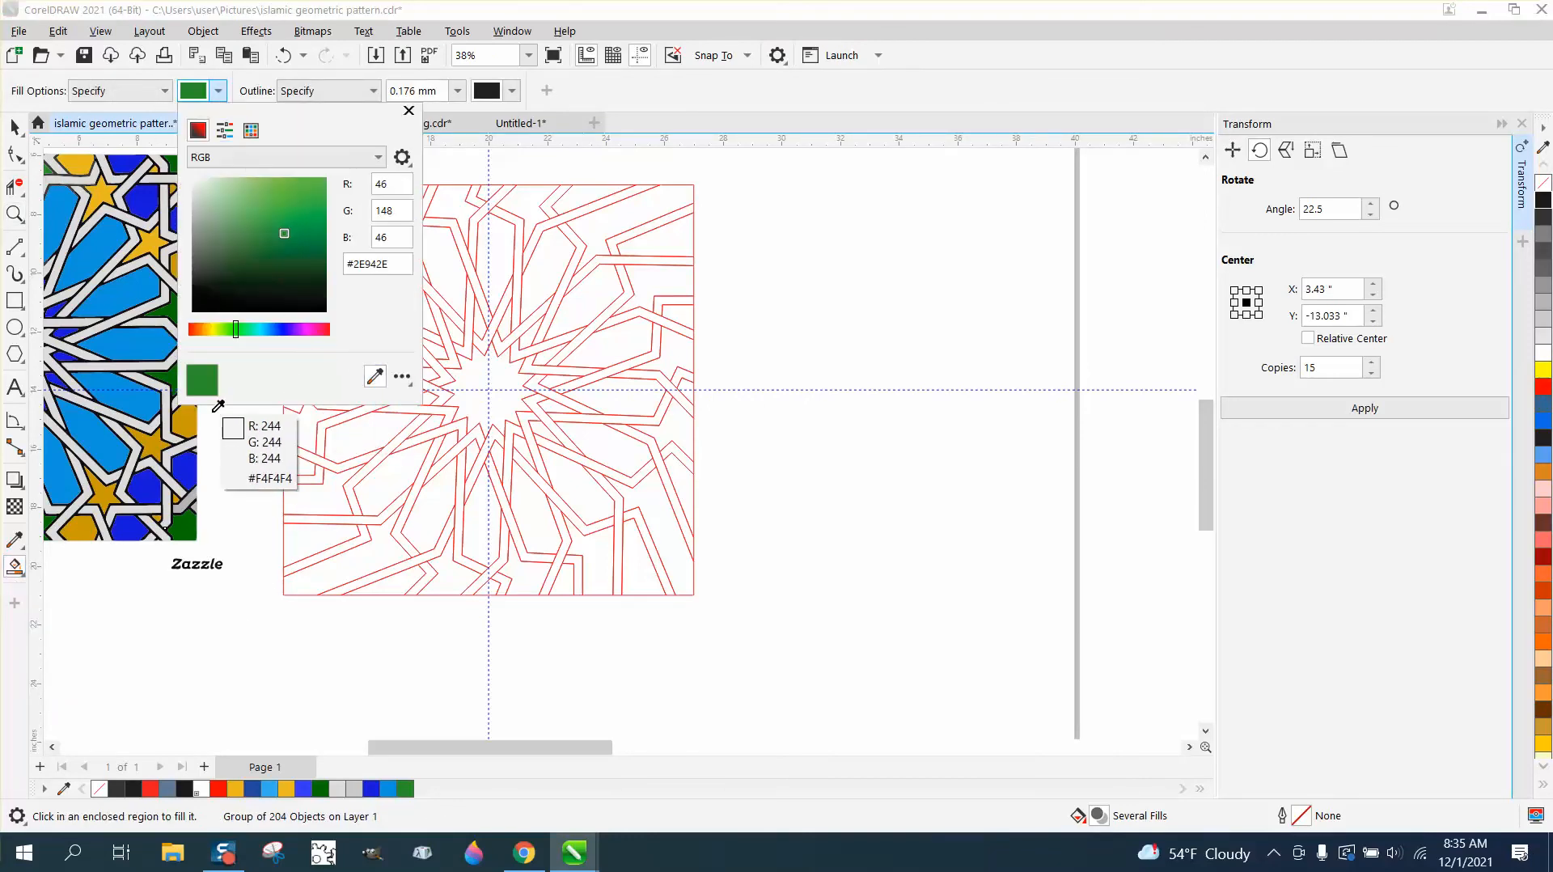
left_click(192, 417)
left_click(481, 406)
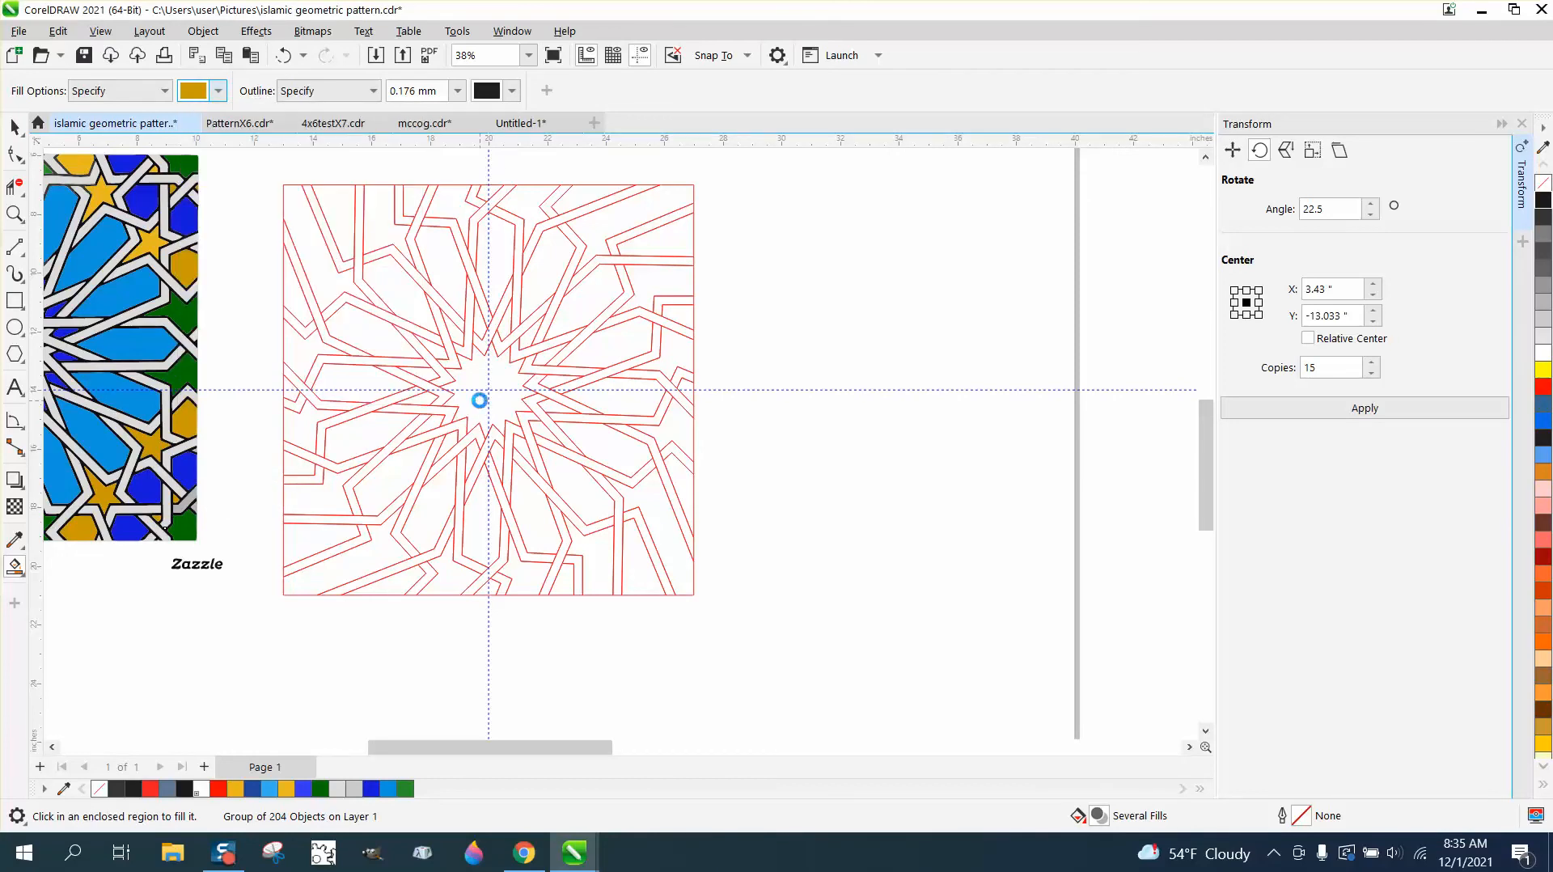
left_click(480, 402)
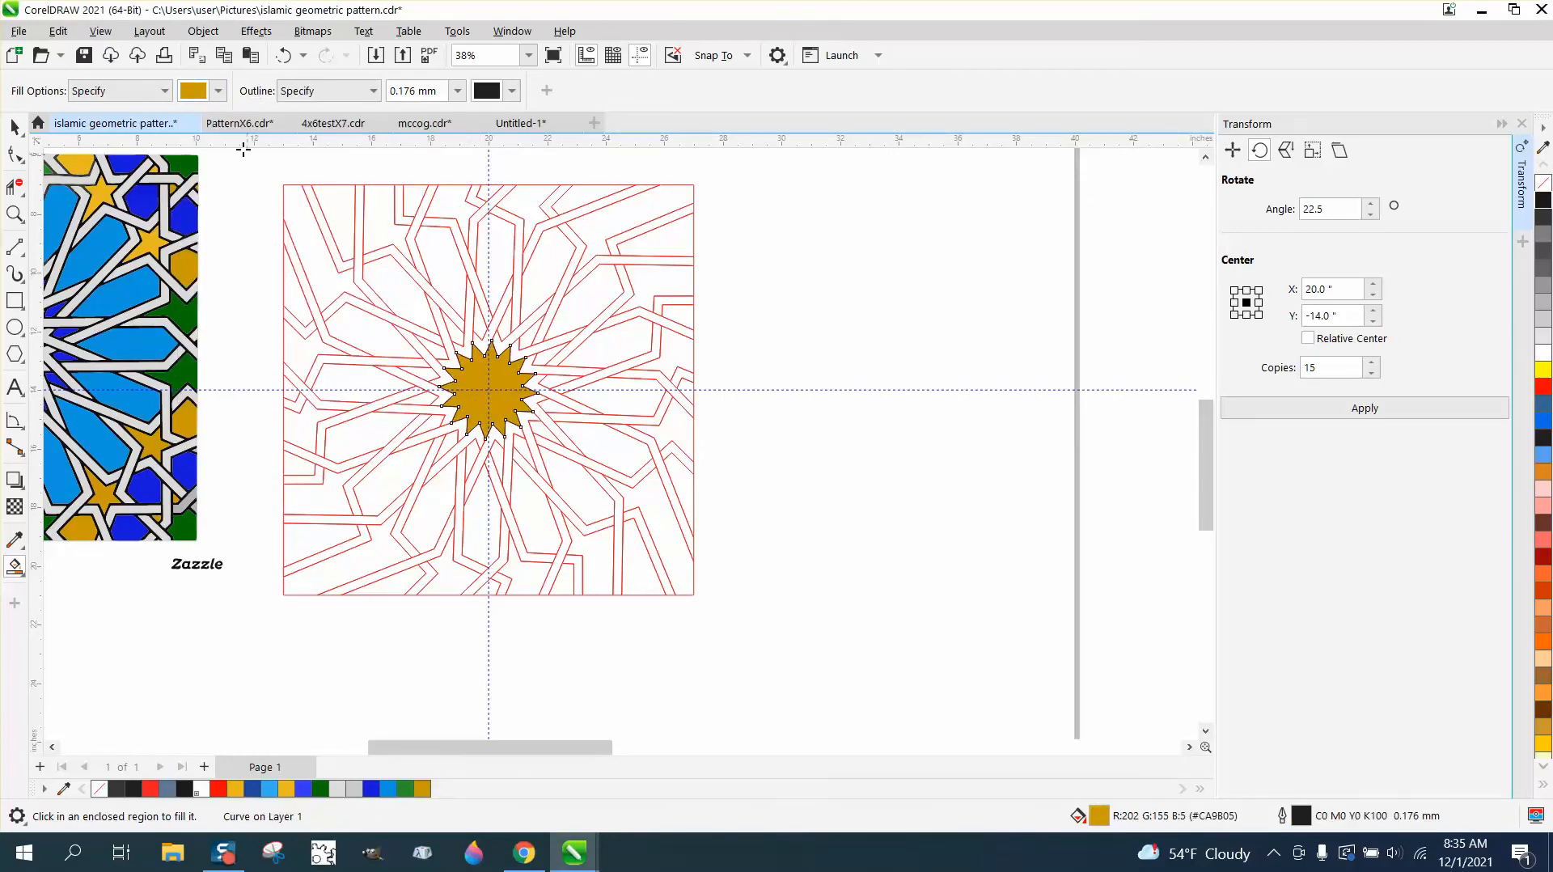
Smart-fill the petal directly above the central star with the light blue sampled from the coloured reference.
left_click(219, 92)
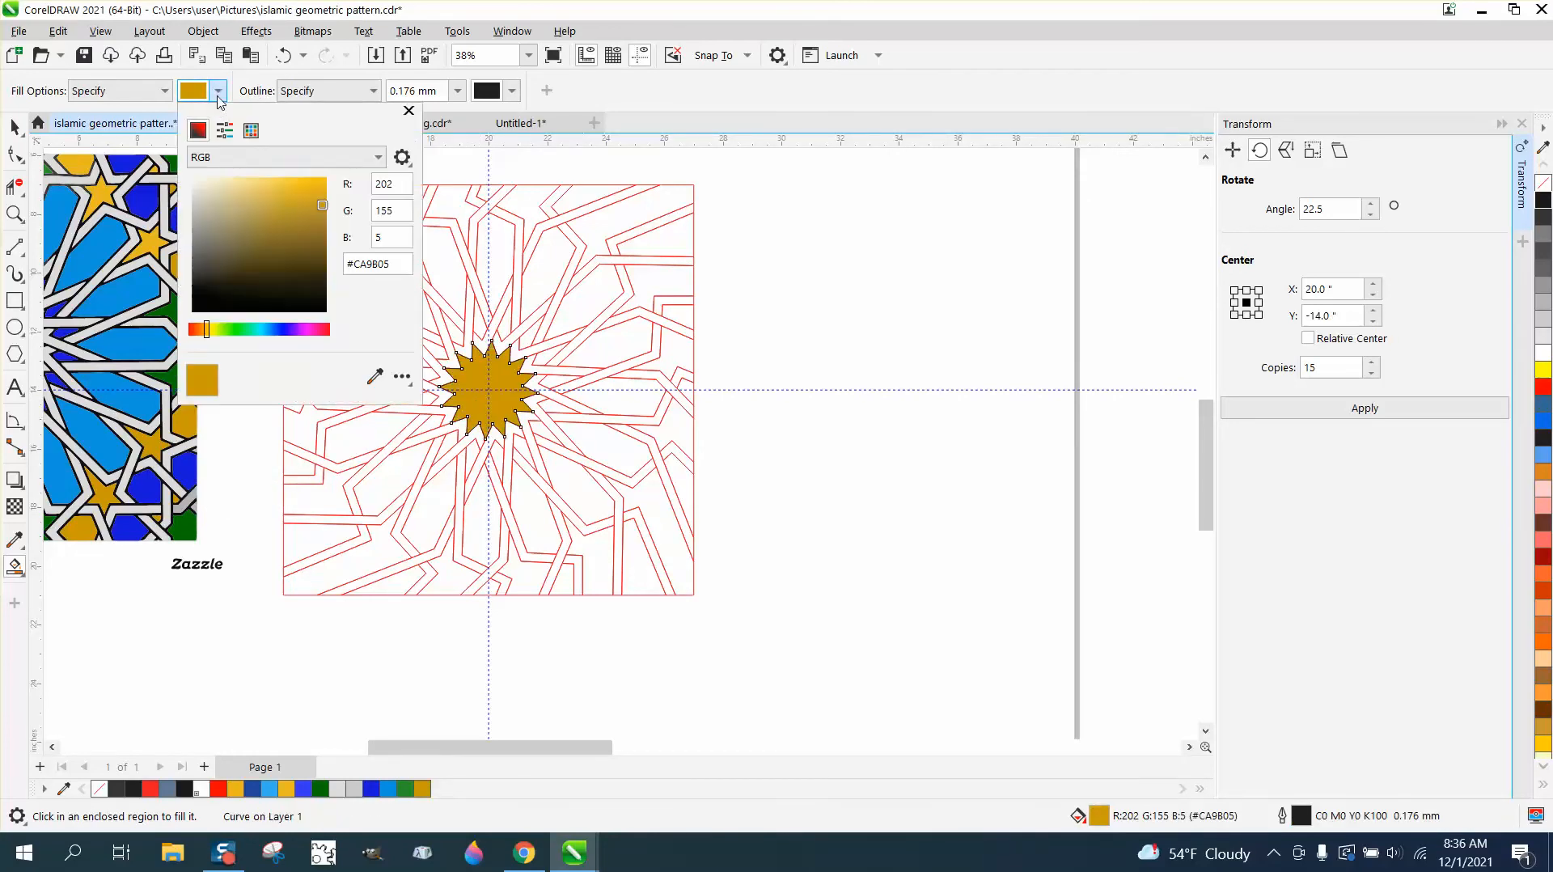
left_click(251, 130)
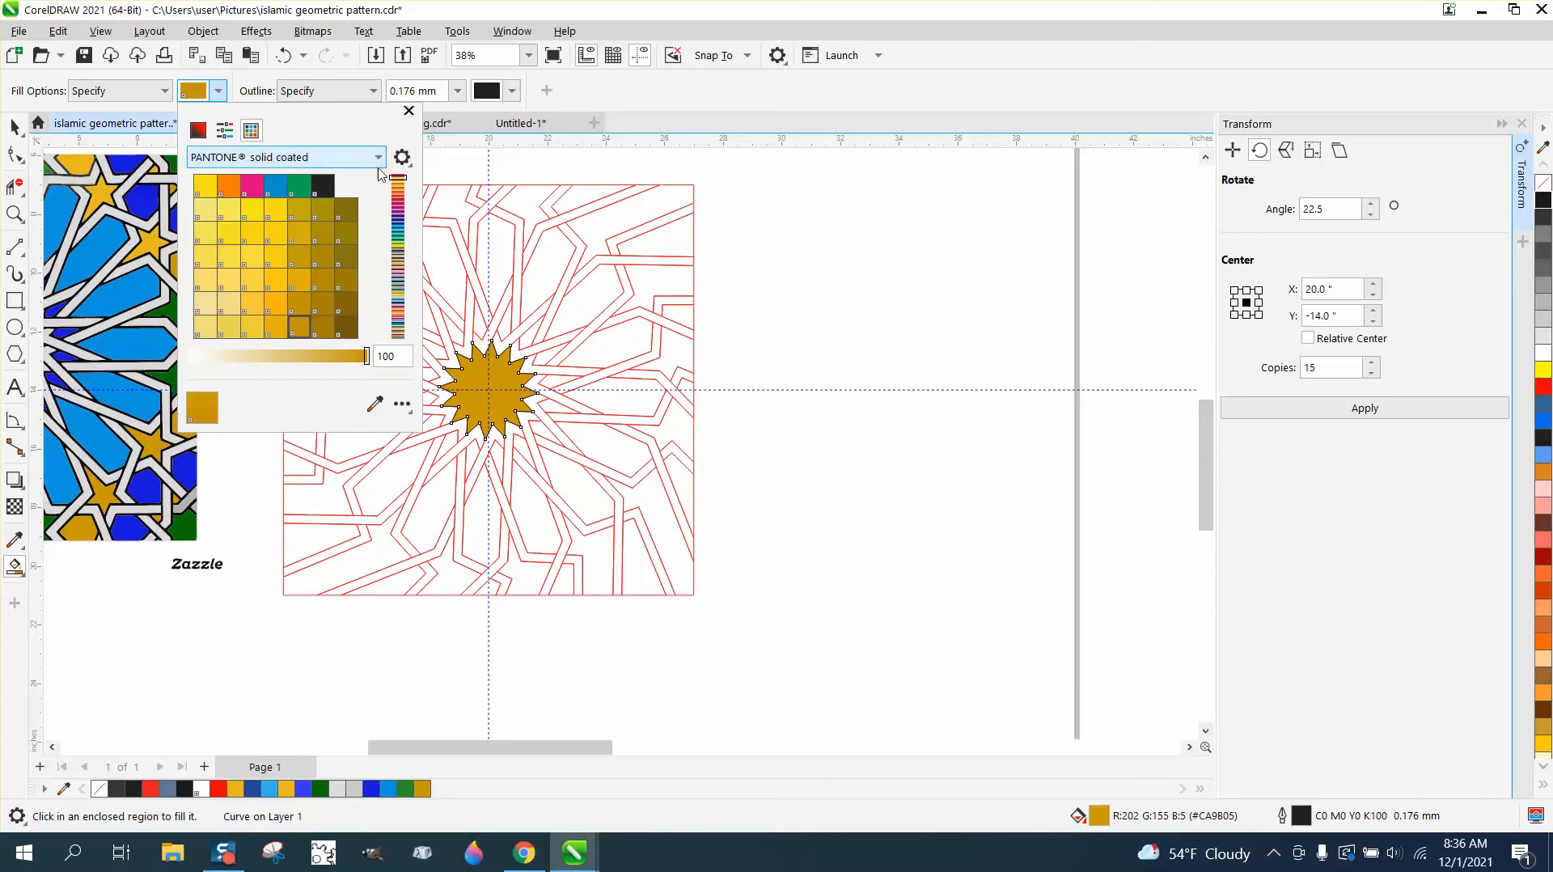
left_click(375, 404)
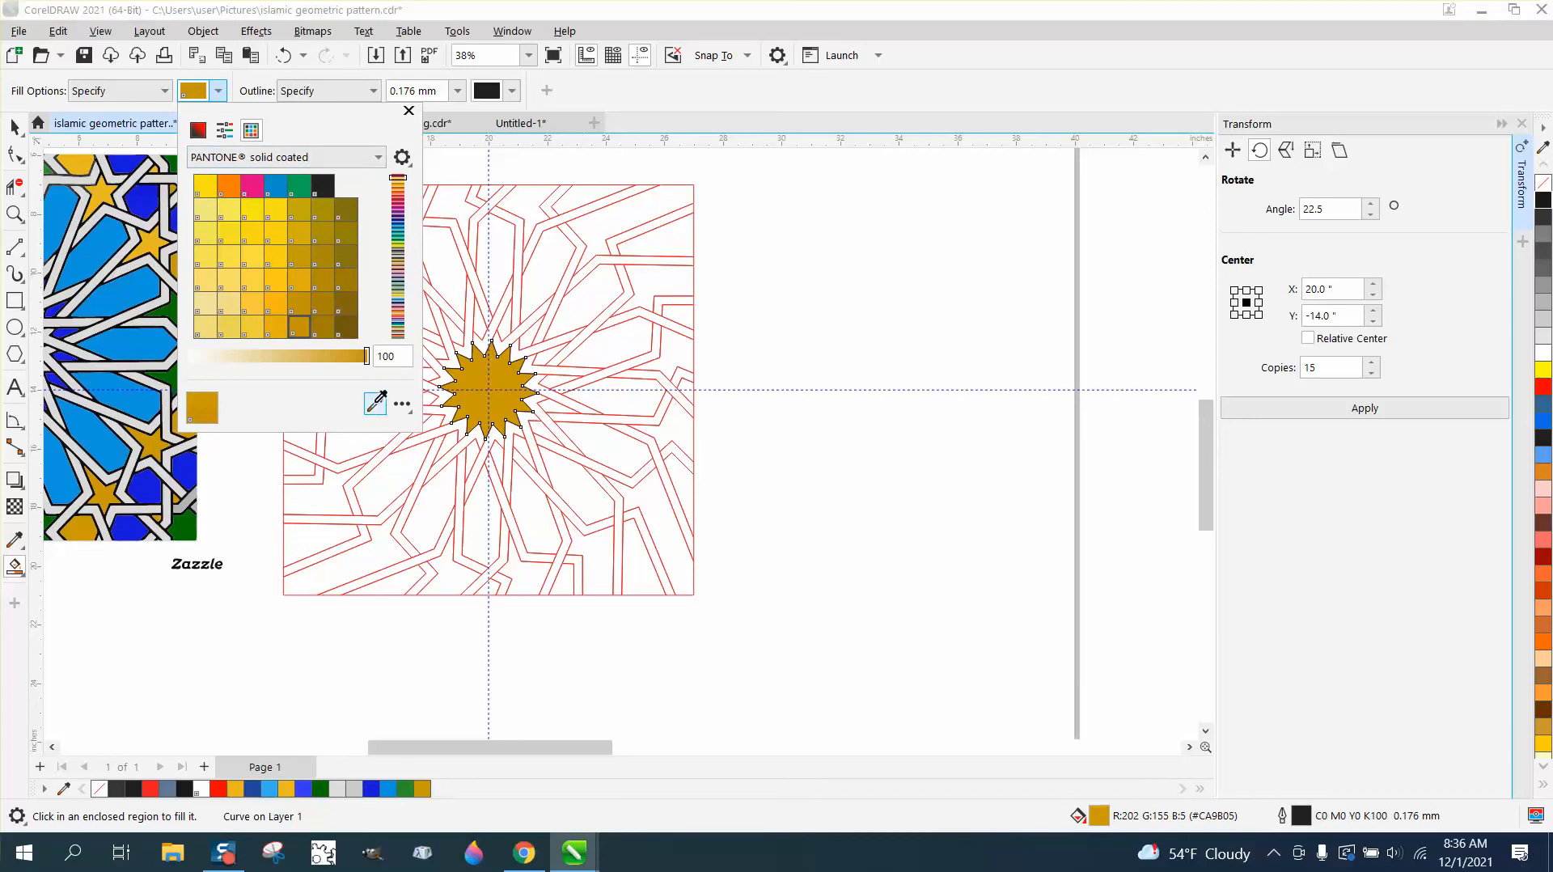
left_click(107, 231)
left_click(496, 253)
left_click(496, 253)
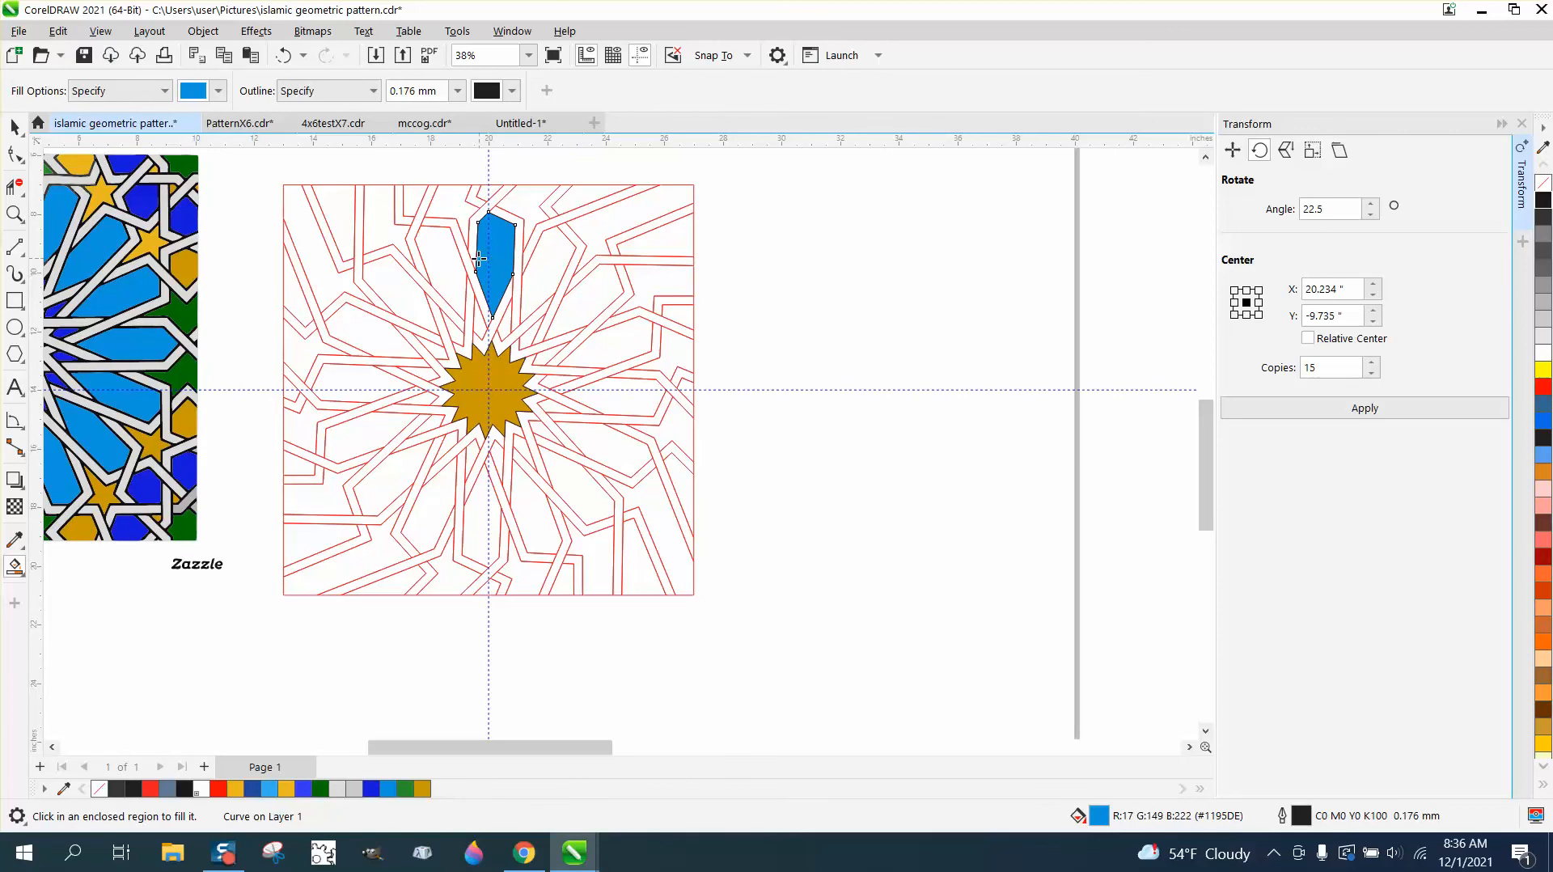
Rotate the blue petal about the star's center at X 20, Y -14 inches, making 15 copies at 22.5 degrees.
left_click(15, 127)
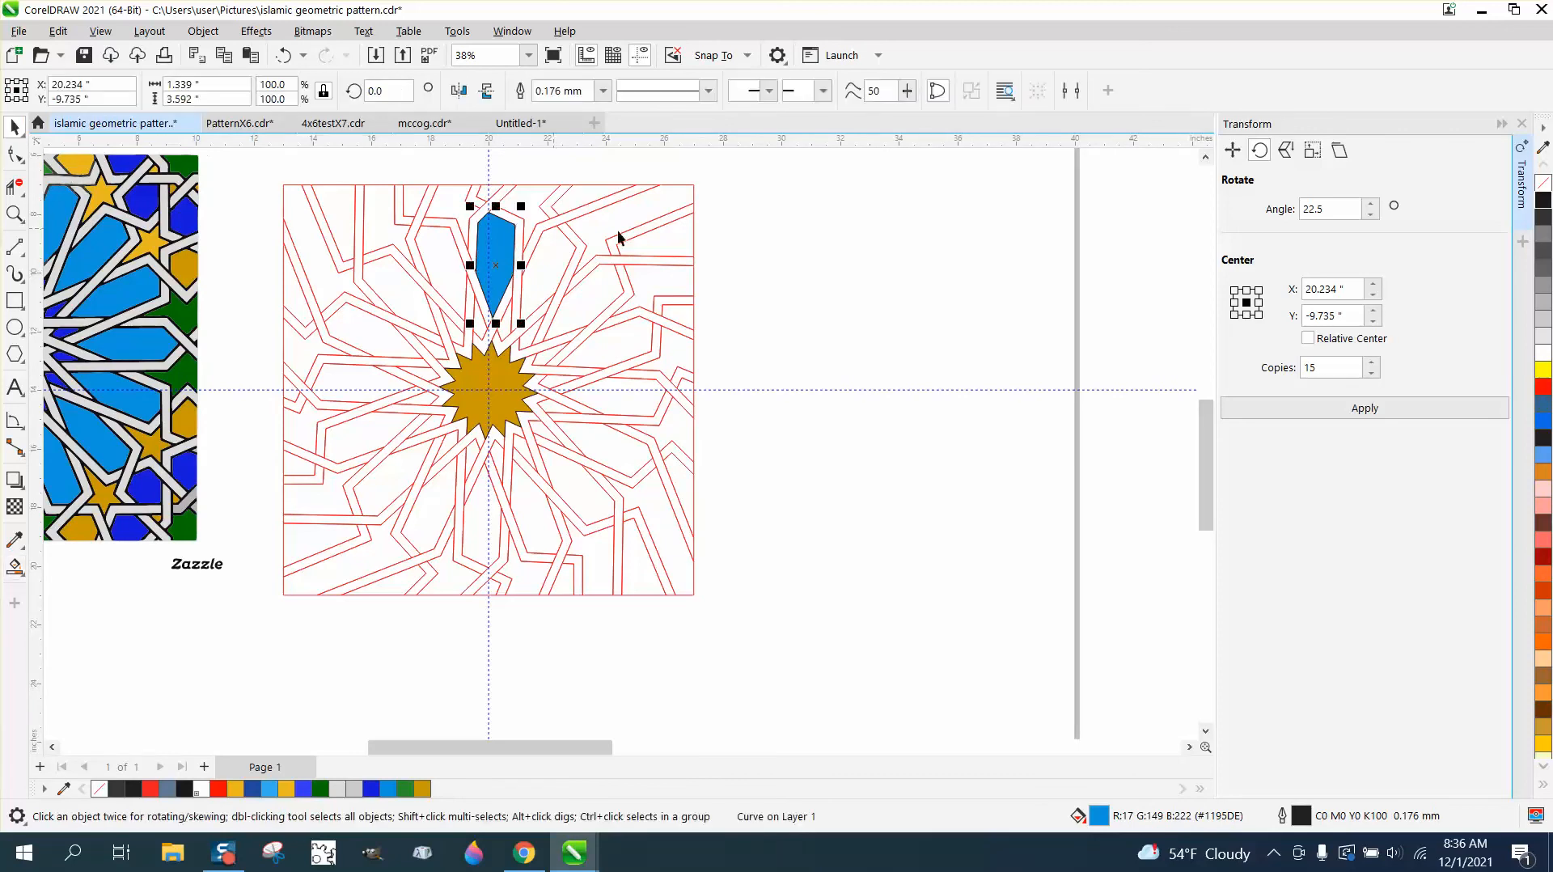
left_click(726, 242)
left_click(498, 259)
left_click(496, 263)
left_click_drag(500, 344, 488, 385)
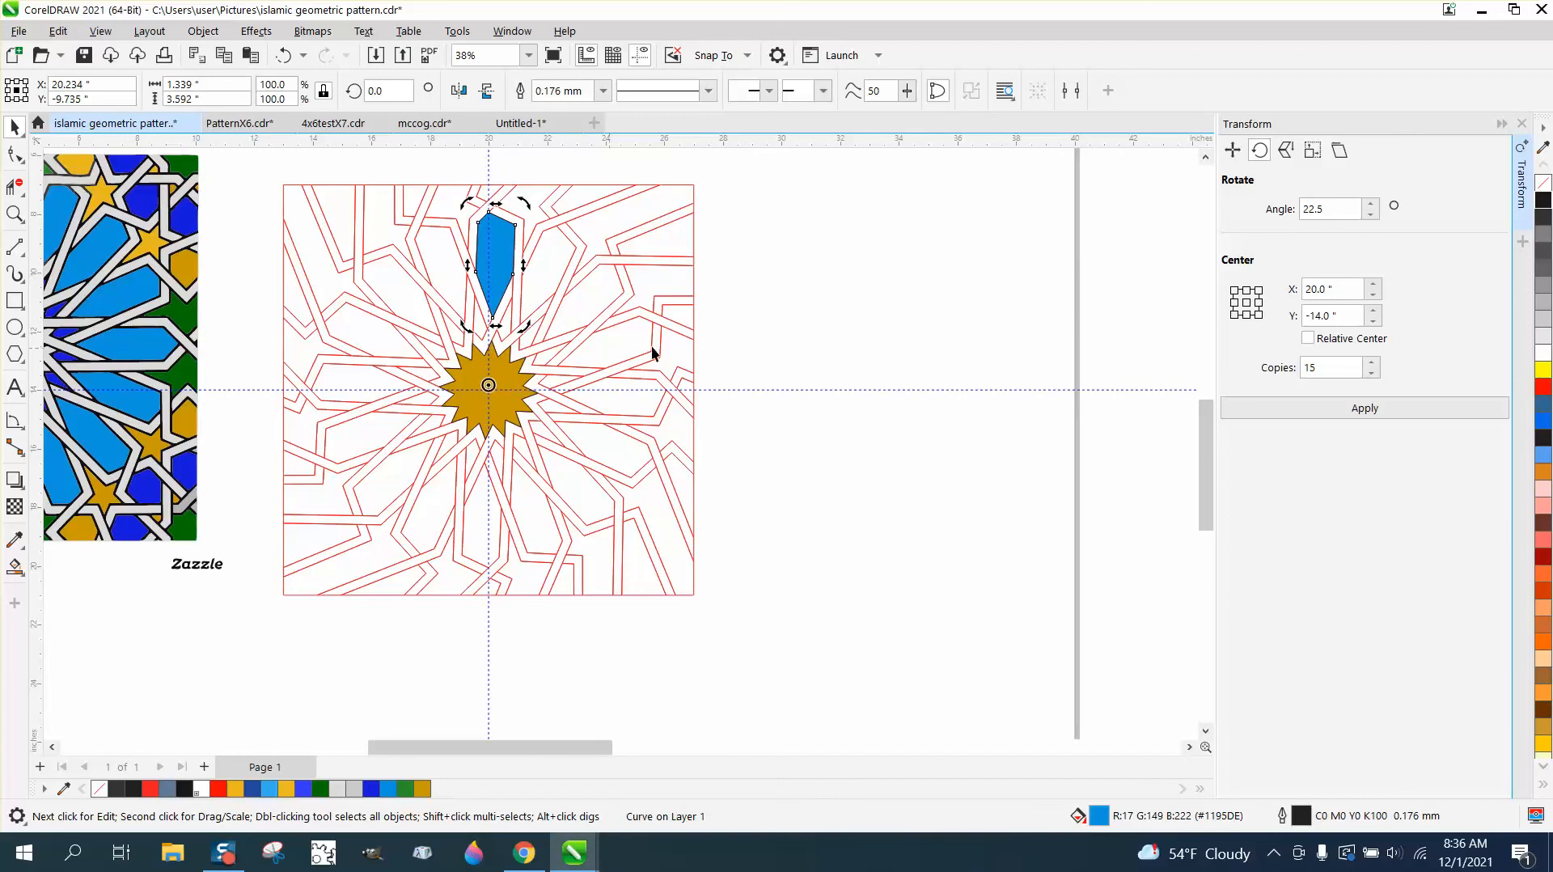
key("F10")
left_click(498, 257)
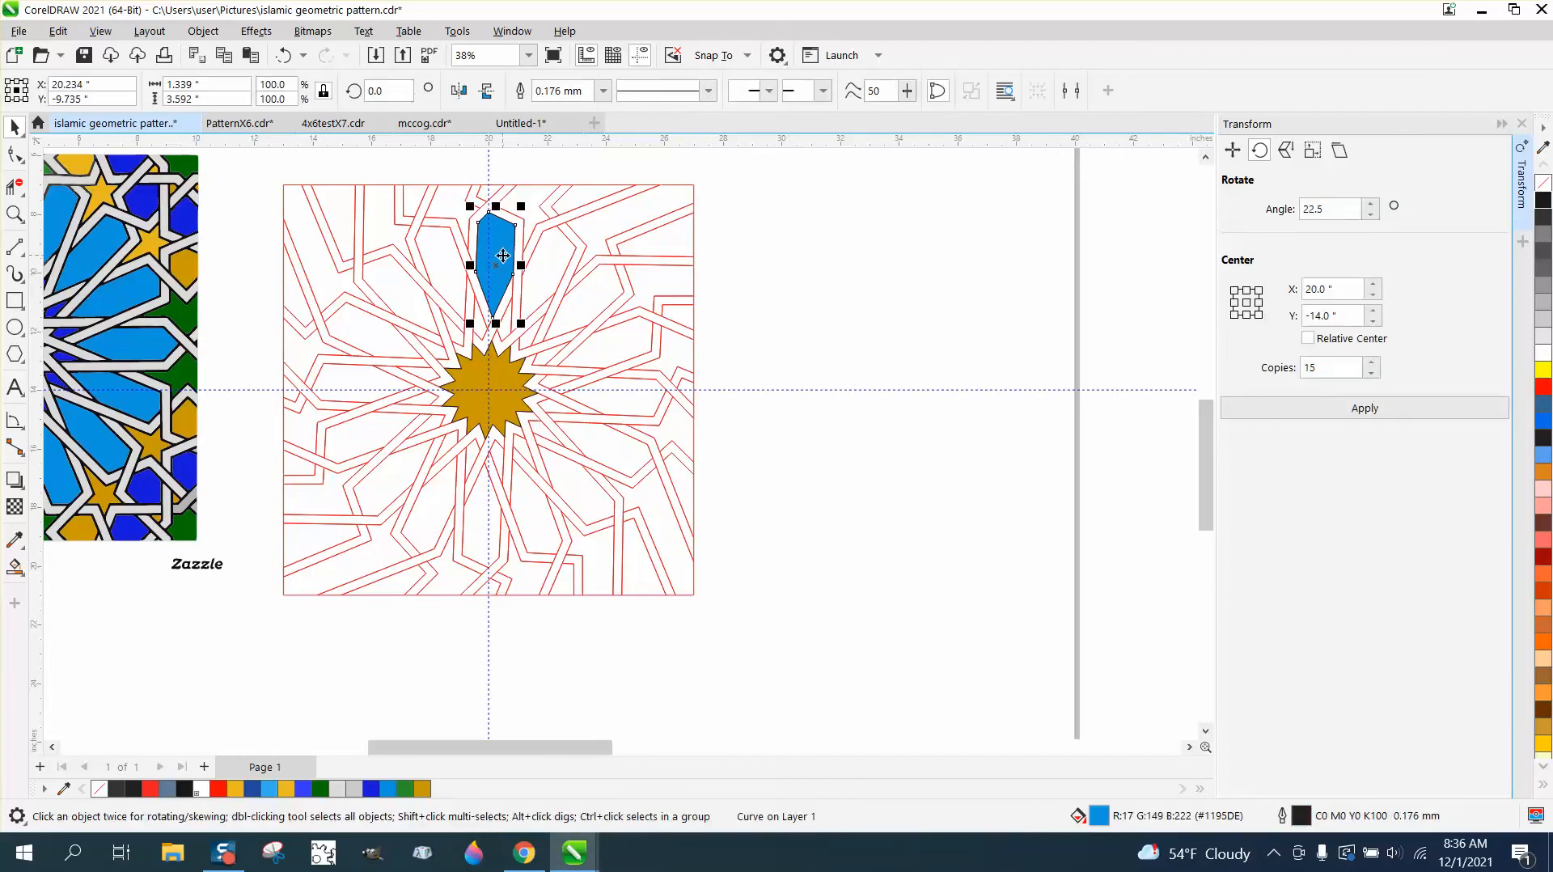
left_click(15, 127)
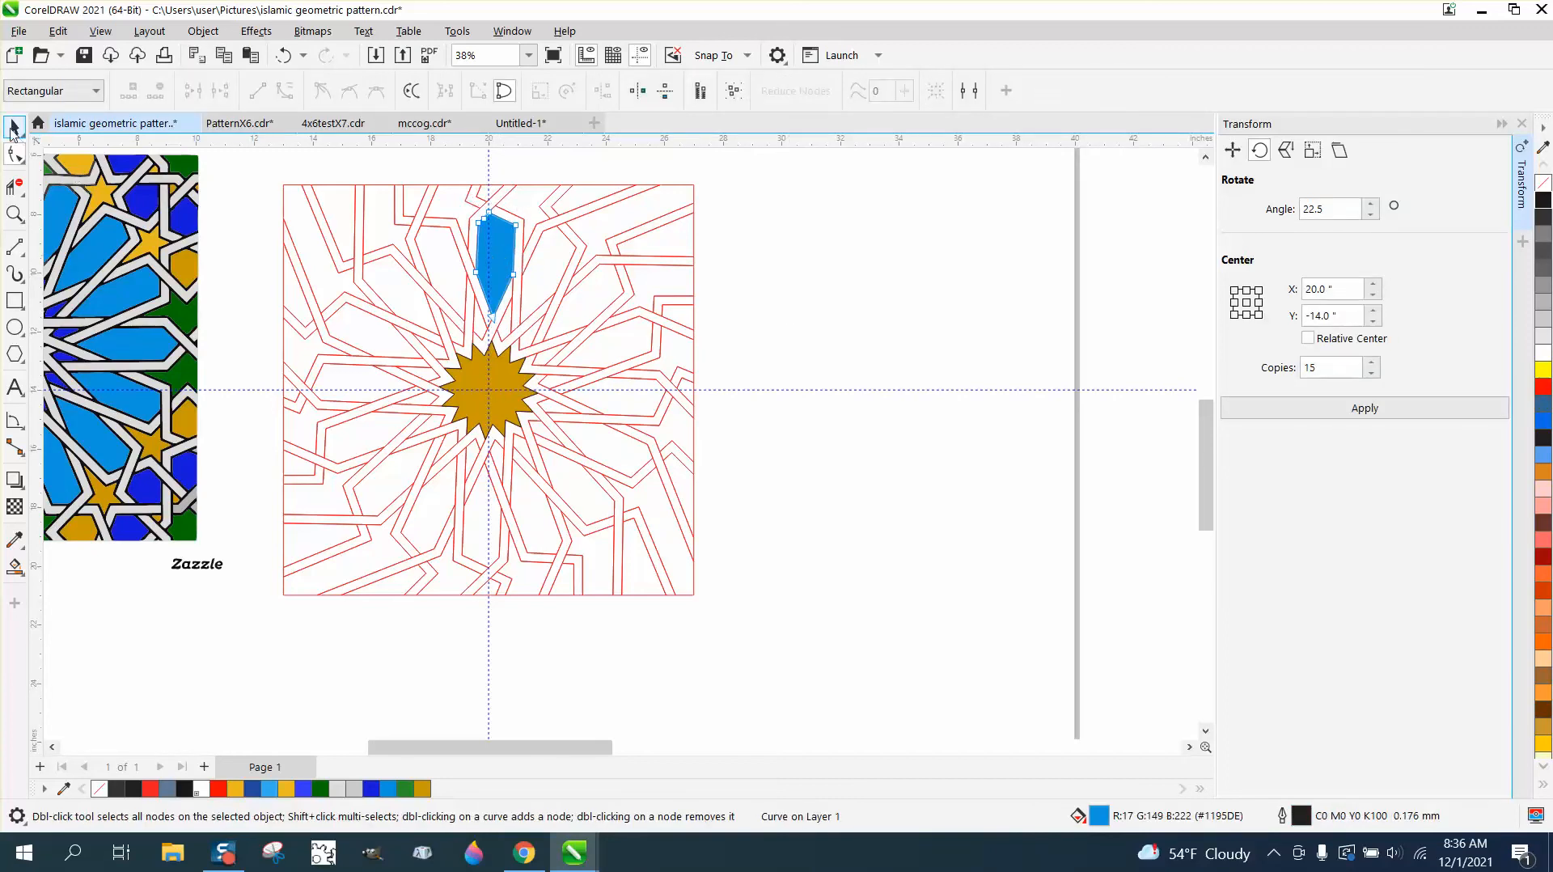
left_click(498, 261)
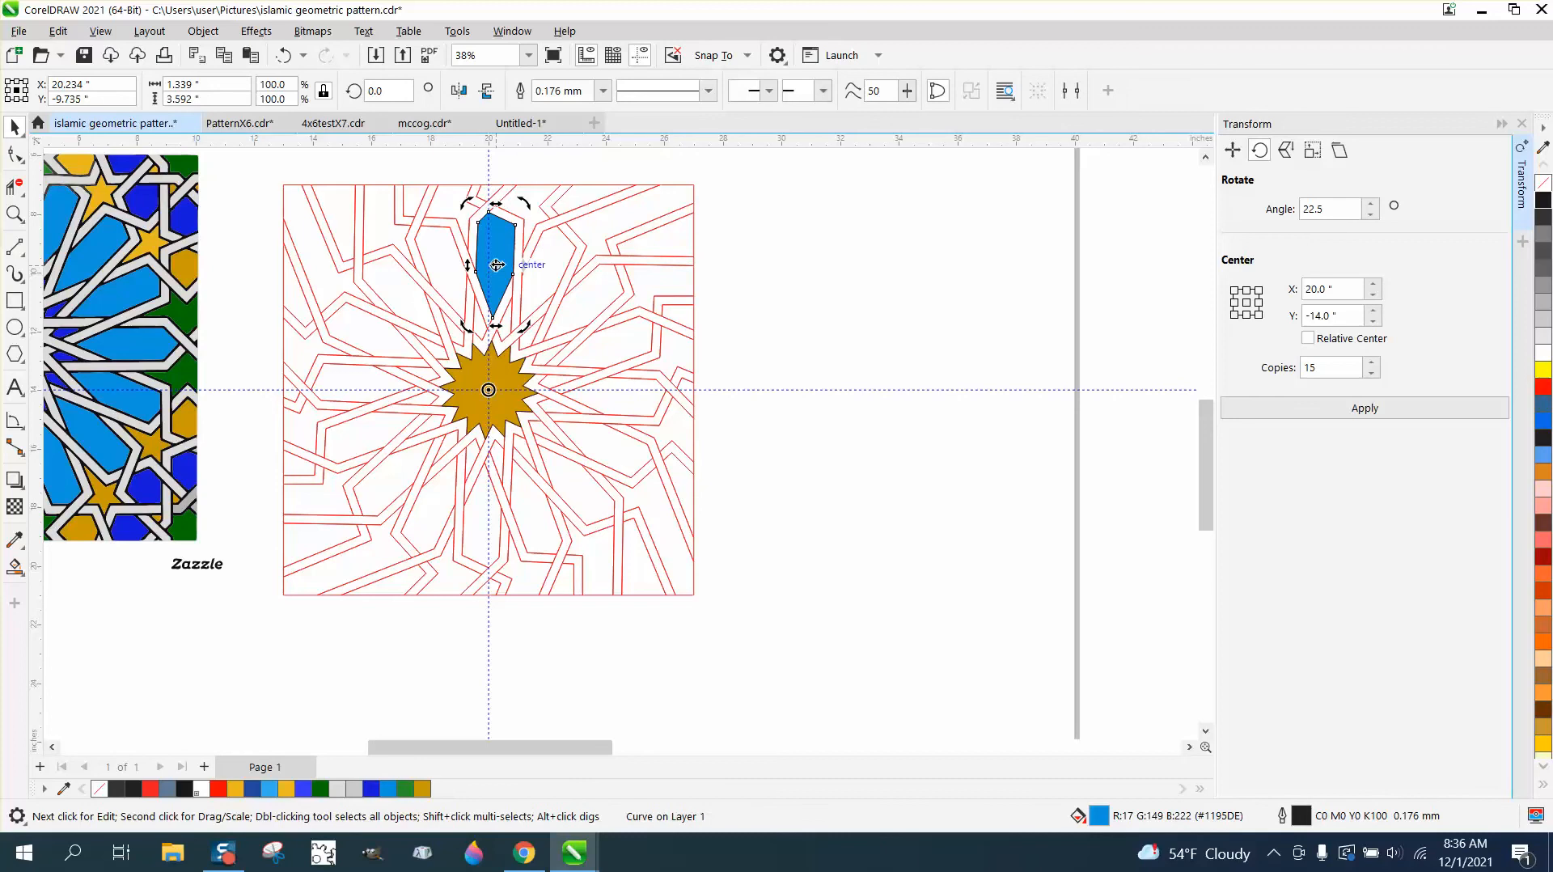
left_click(1380, 419)
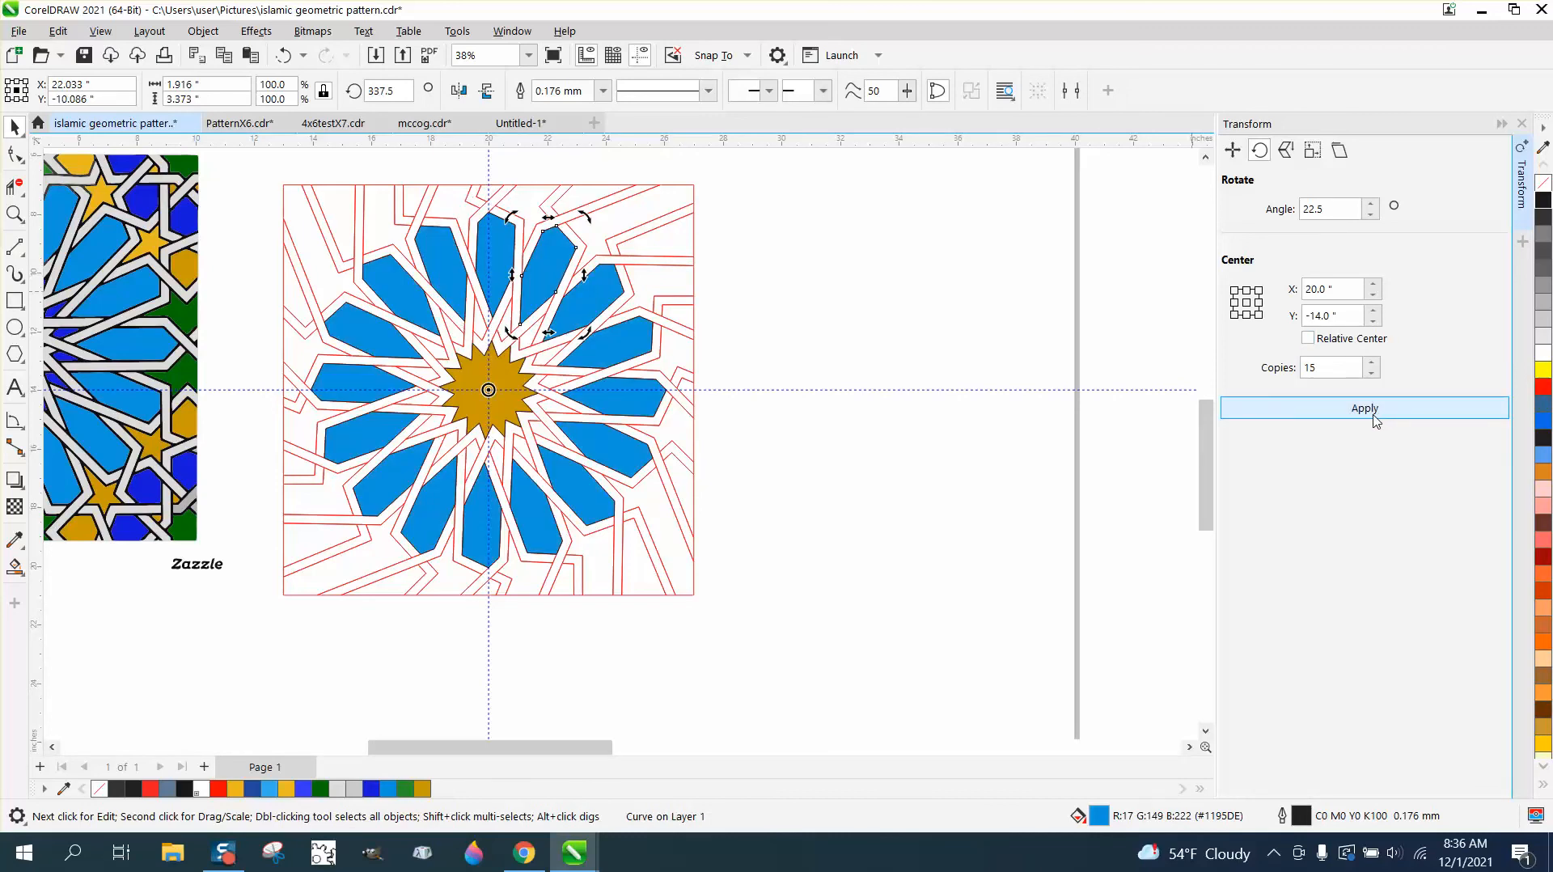